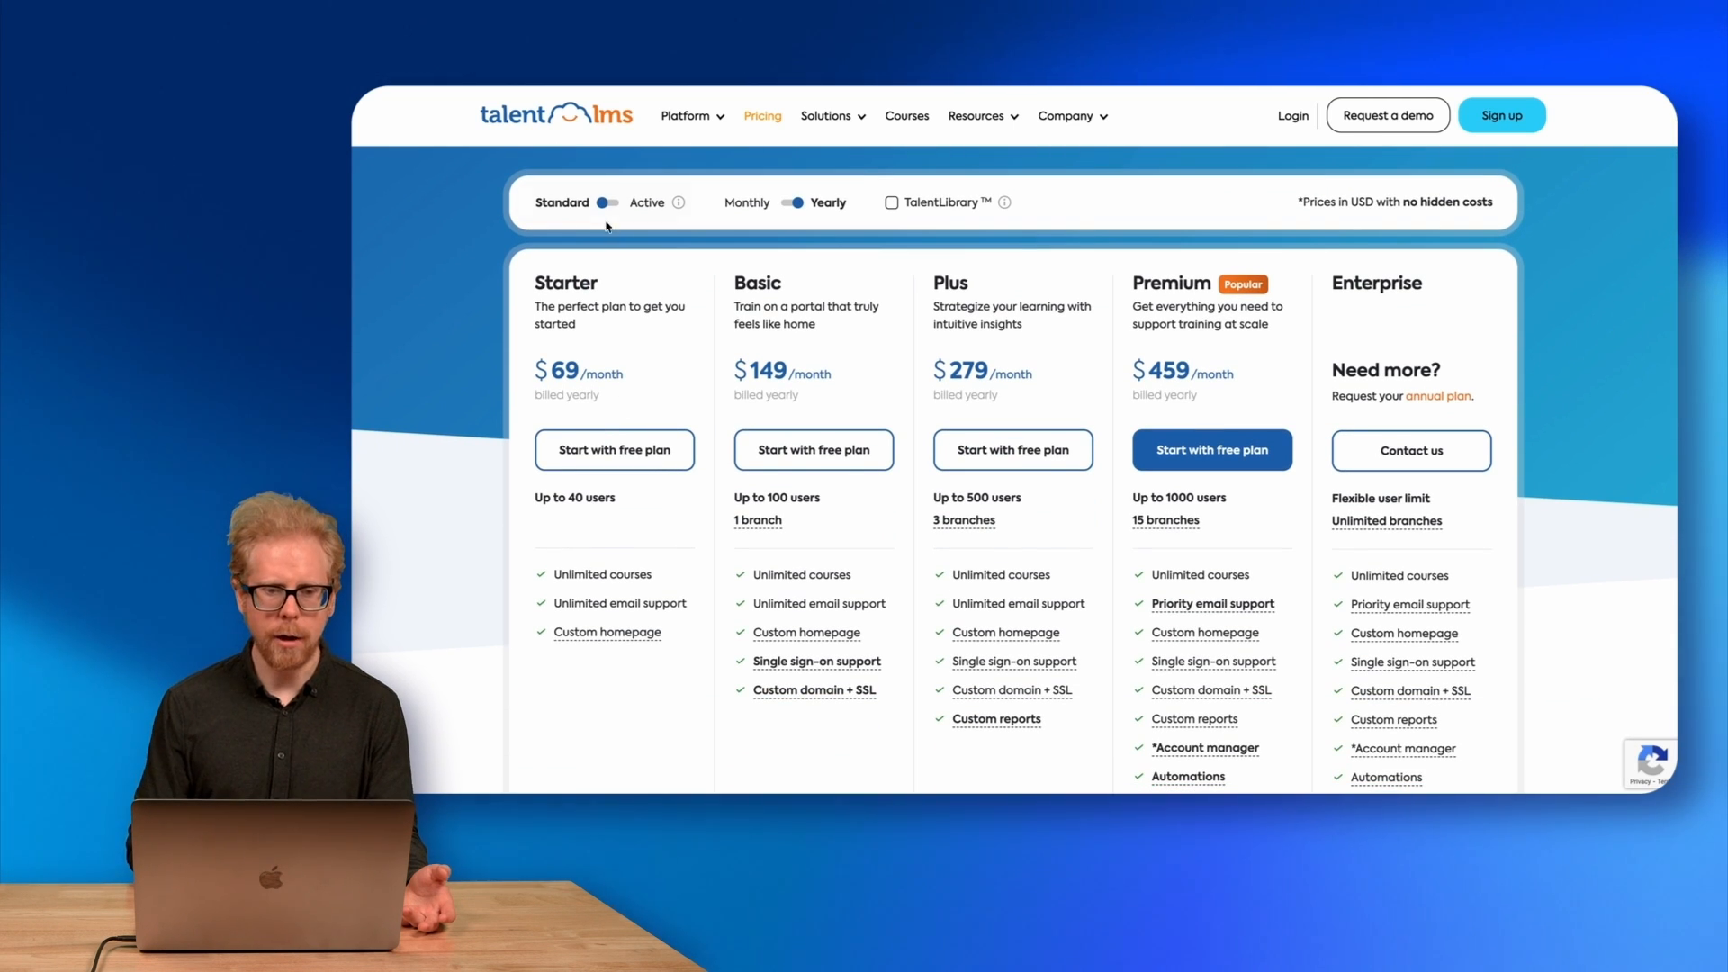
Compare the TalentLMS plan prices for standard and active users, and check the monthly and yearly billing options.
click(609, 204)
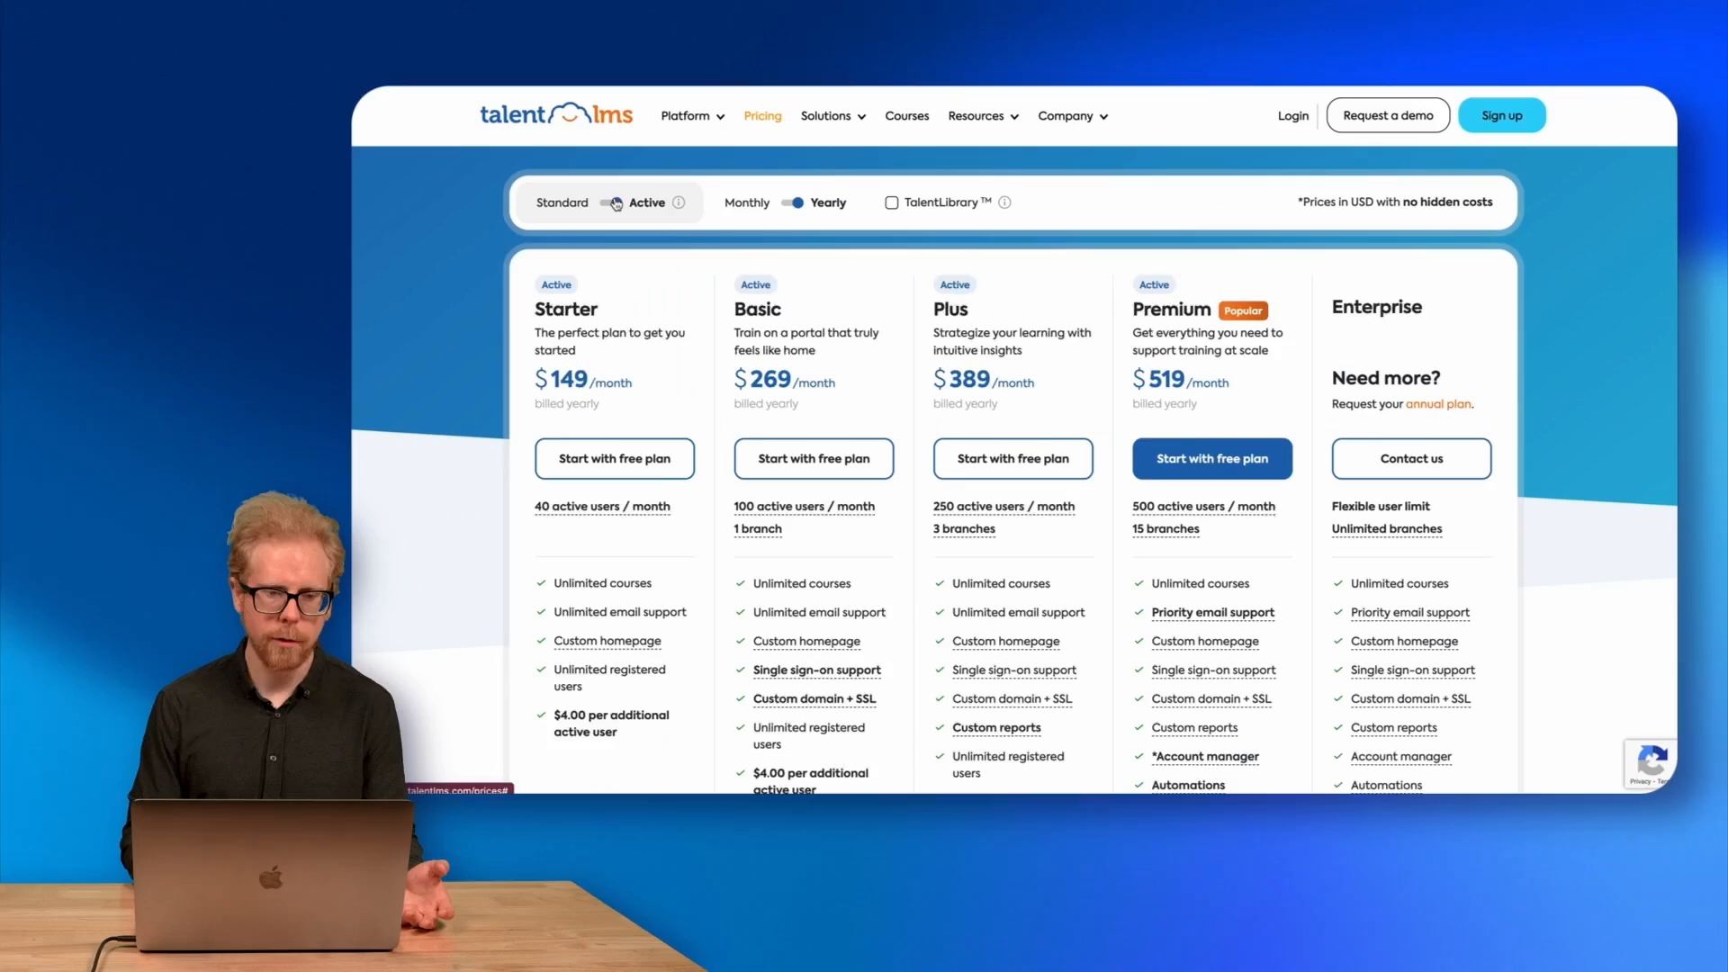
click(616, 204)
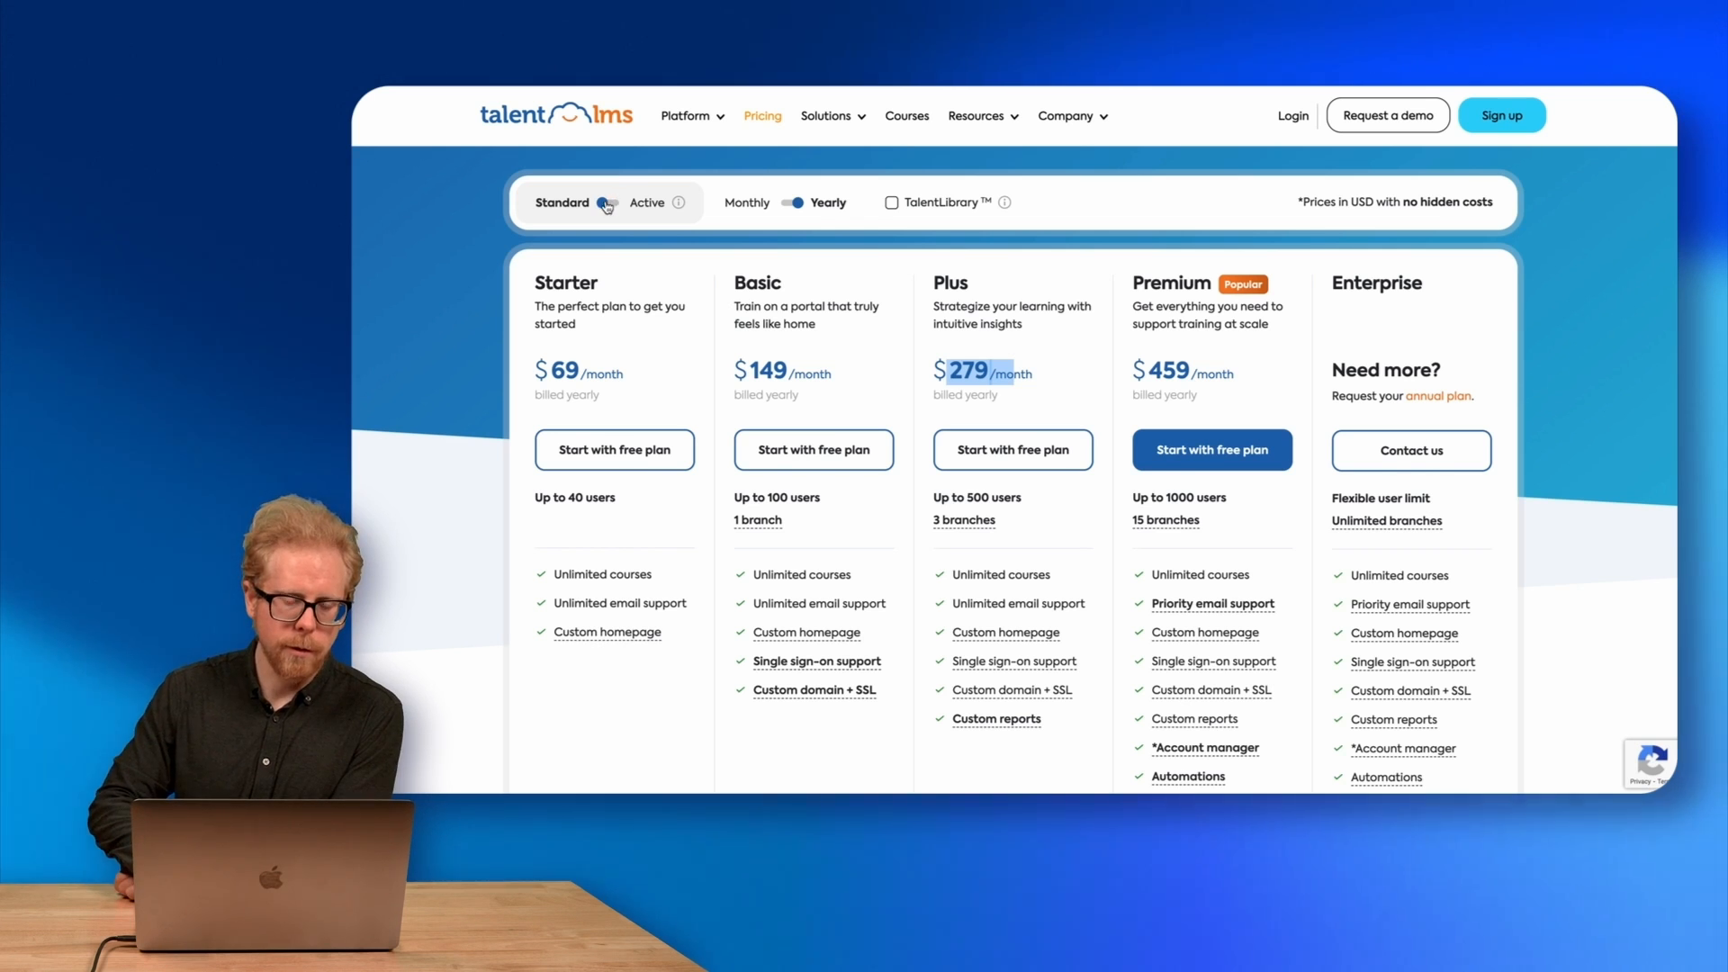
click(607, 204)
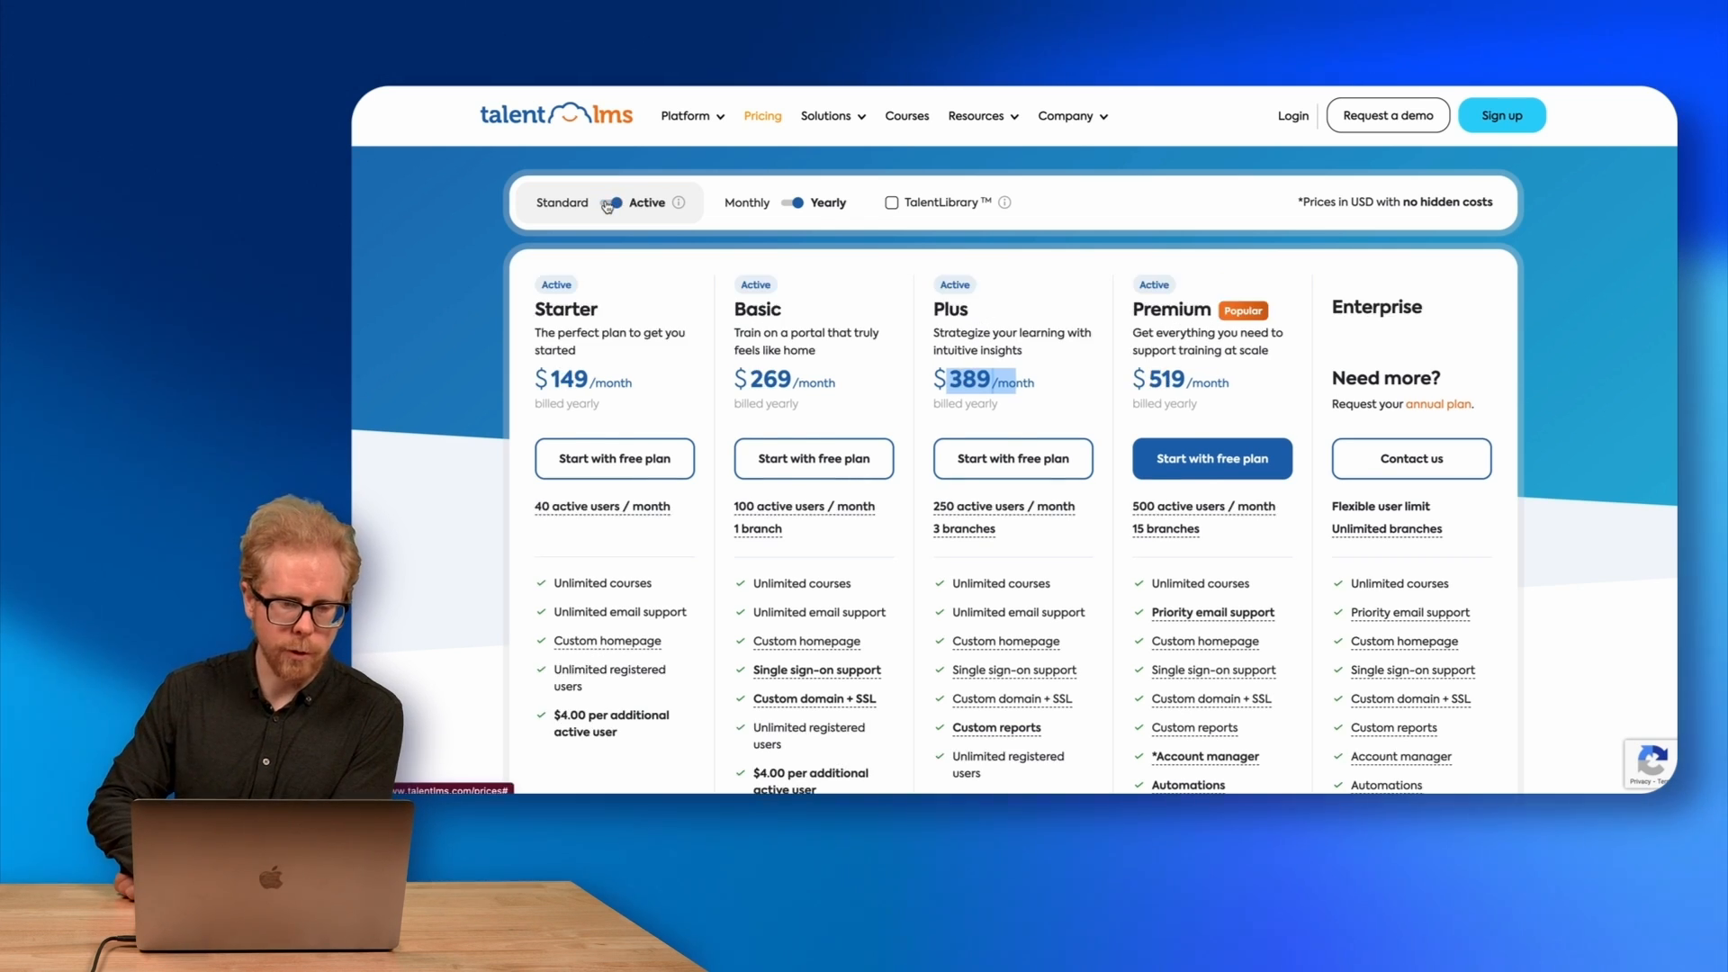
click(608, 204)
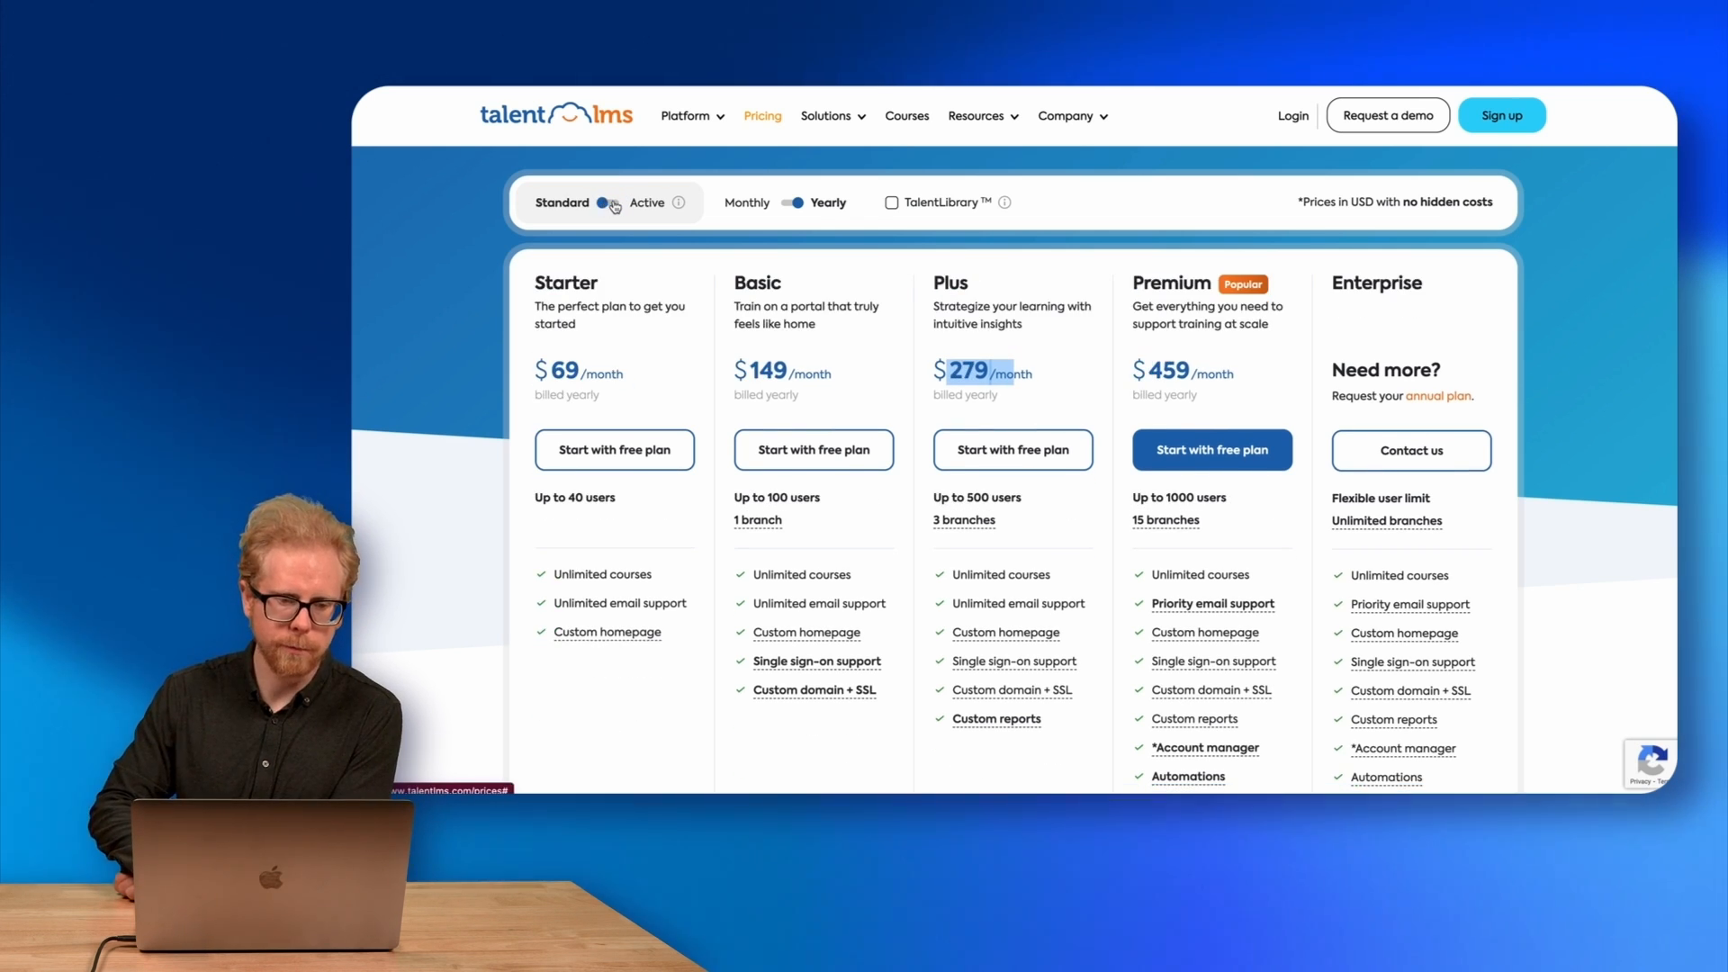
click(614, 205)
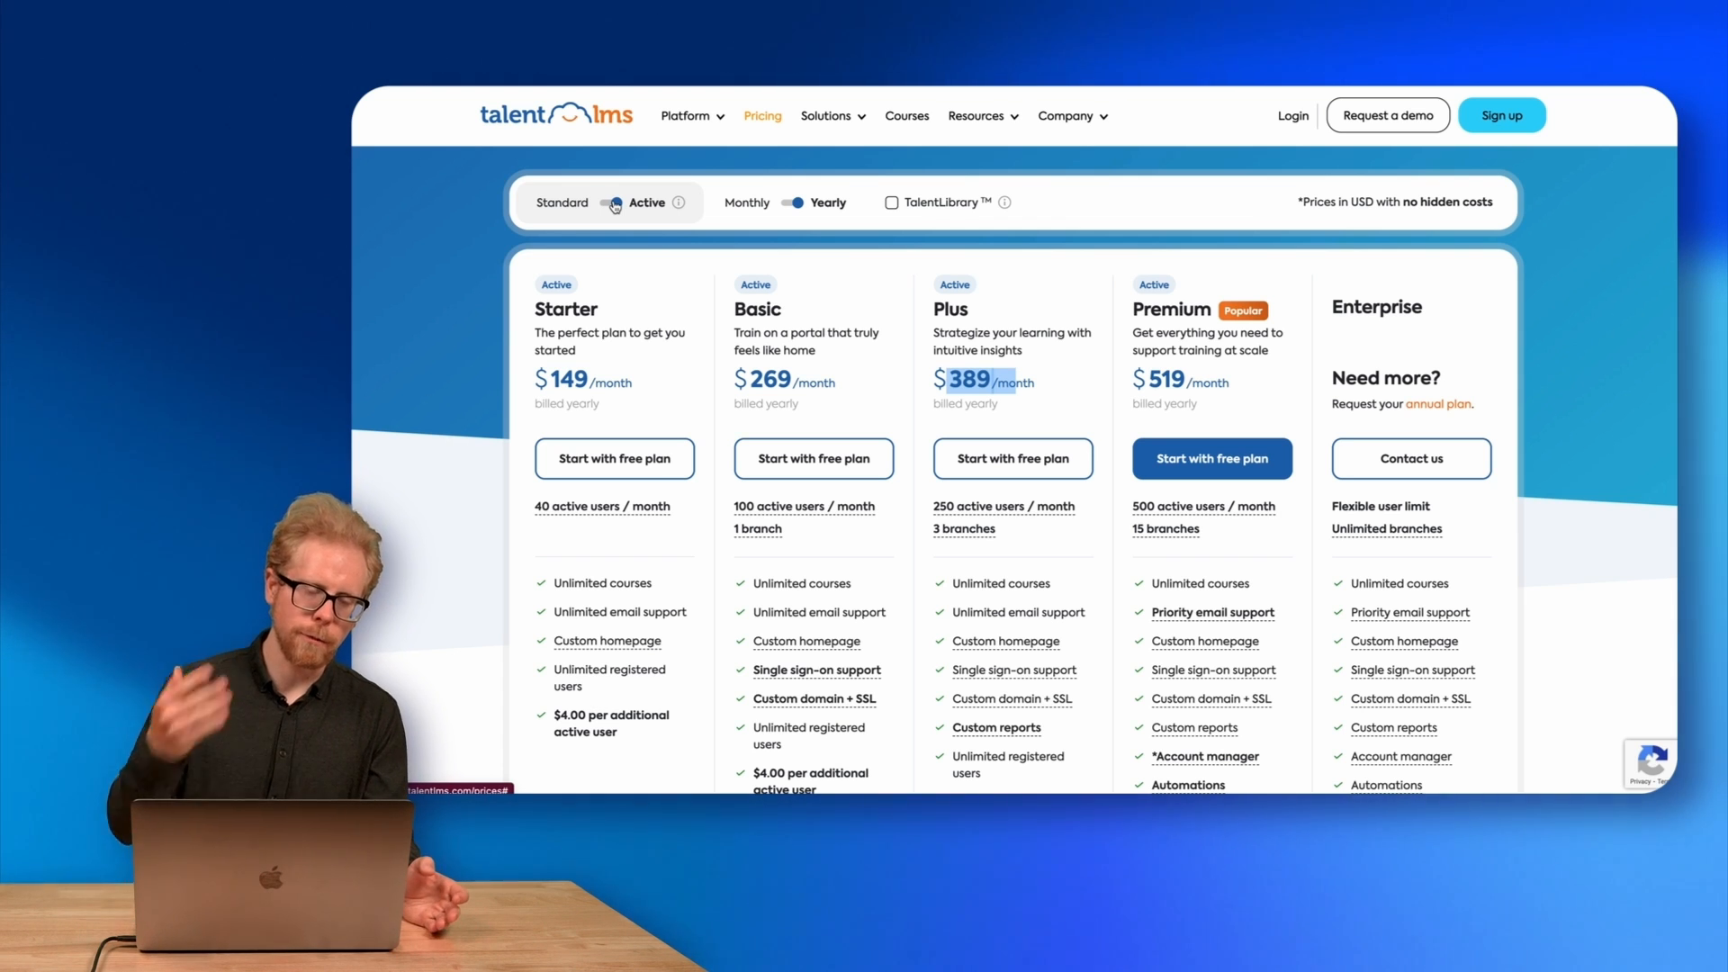
click(795, 209)
click(795, 205)
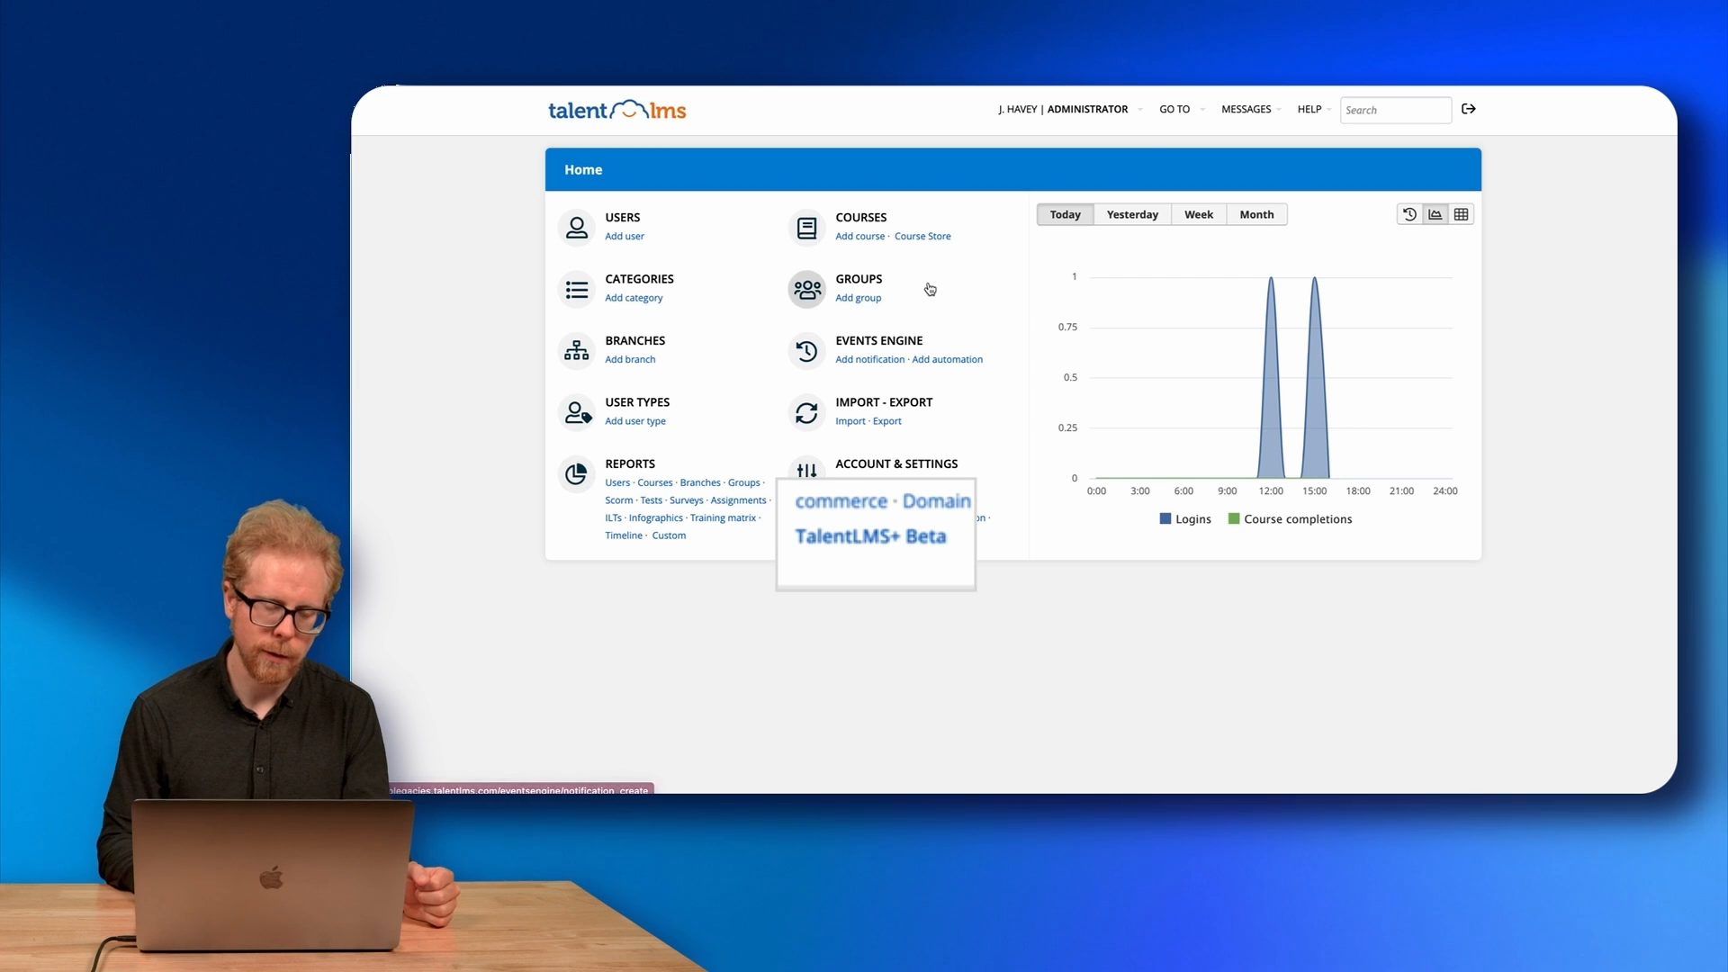
Open the TalentLMS+ Beta account settings and launch the beta version of the portal.
click(1008, 112)
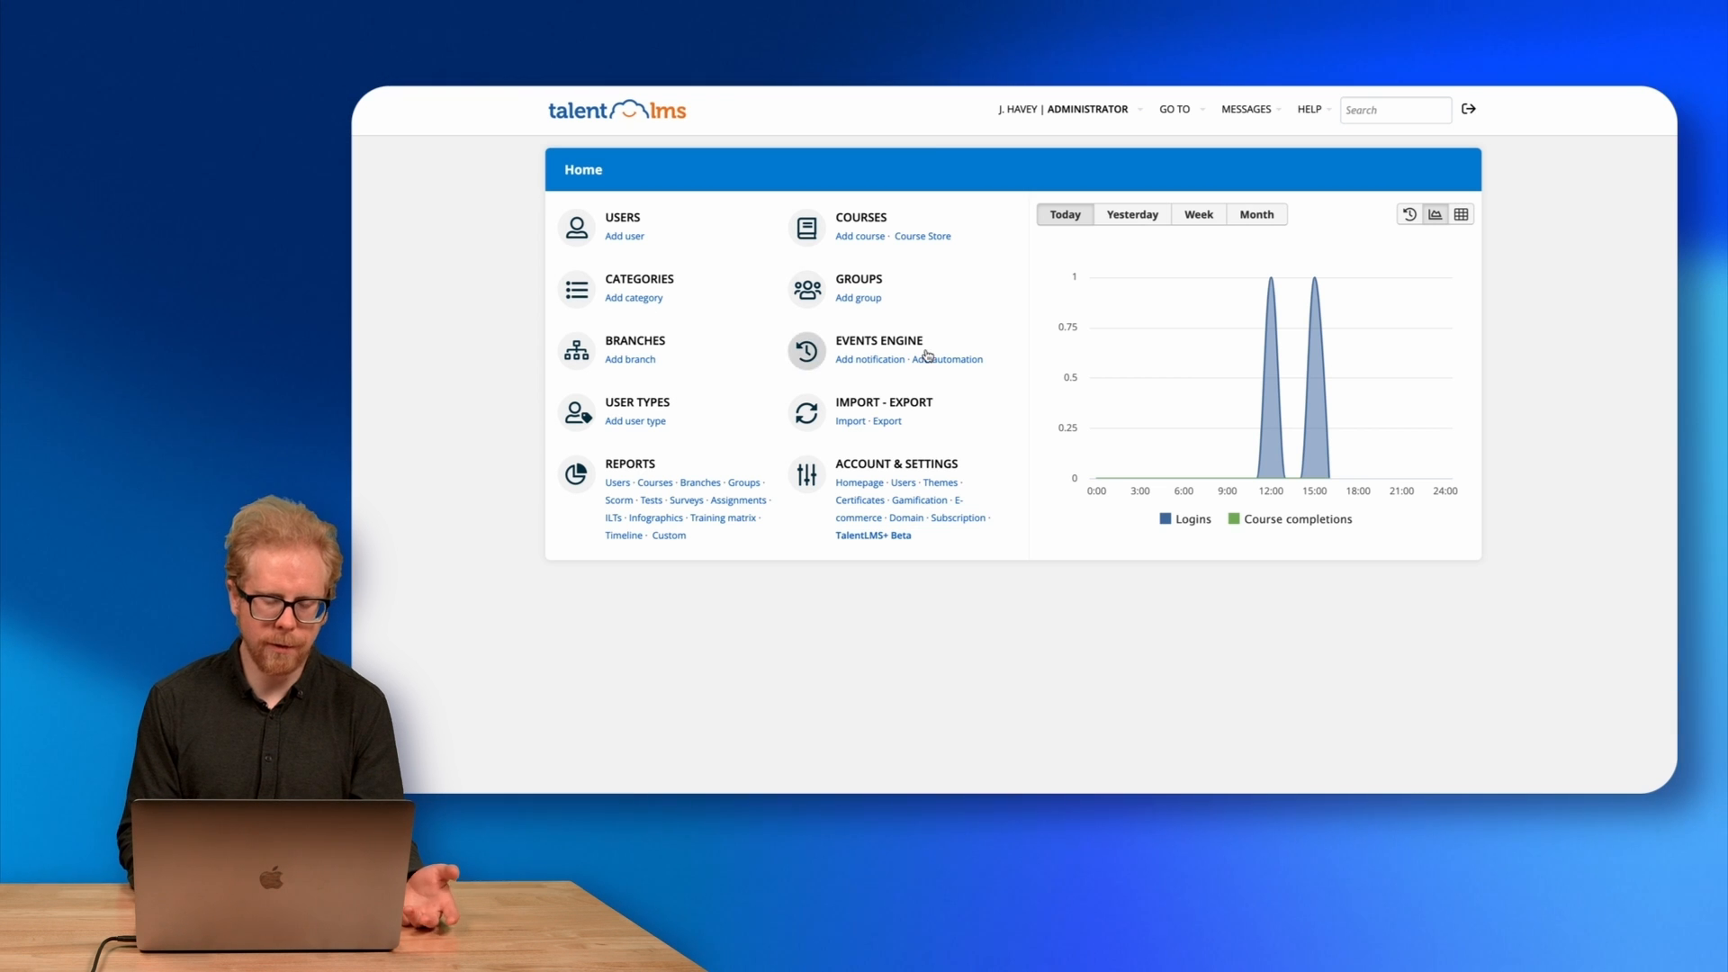
click(871, 535)
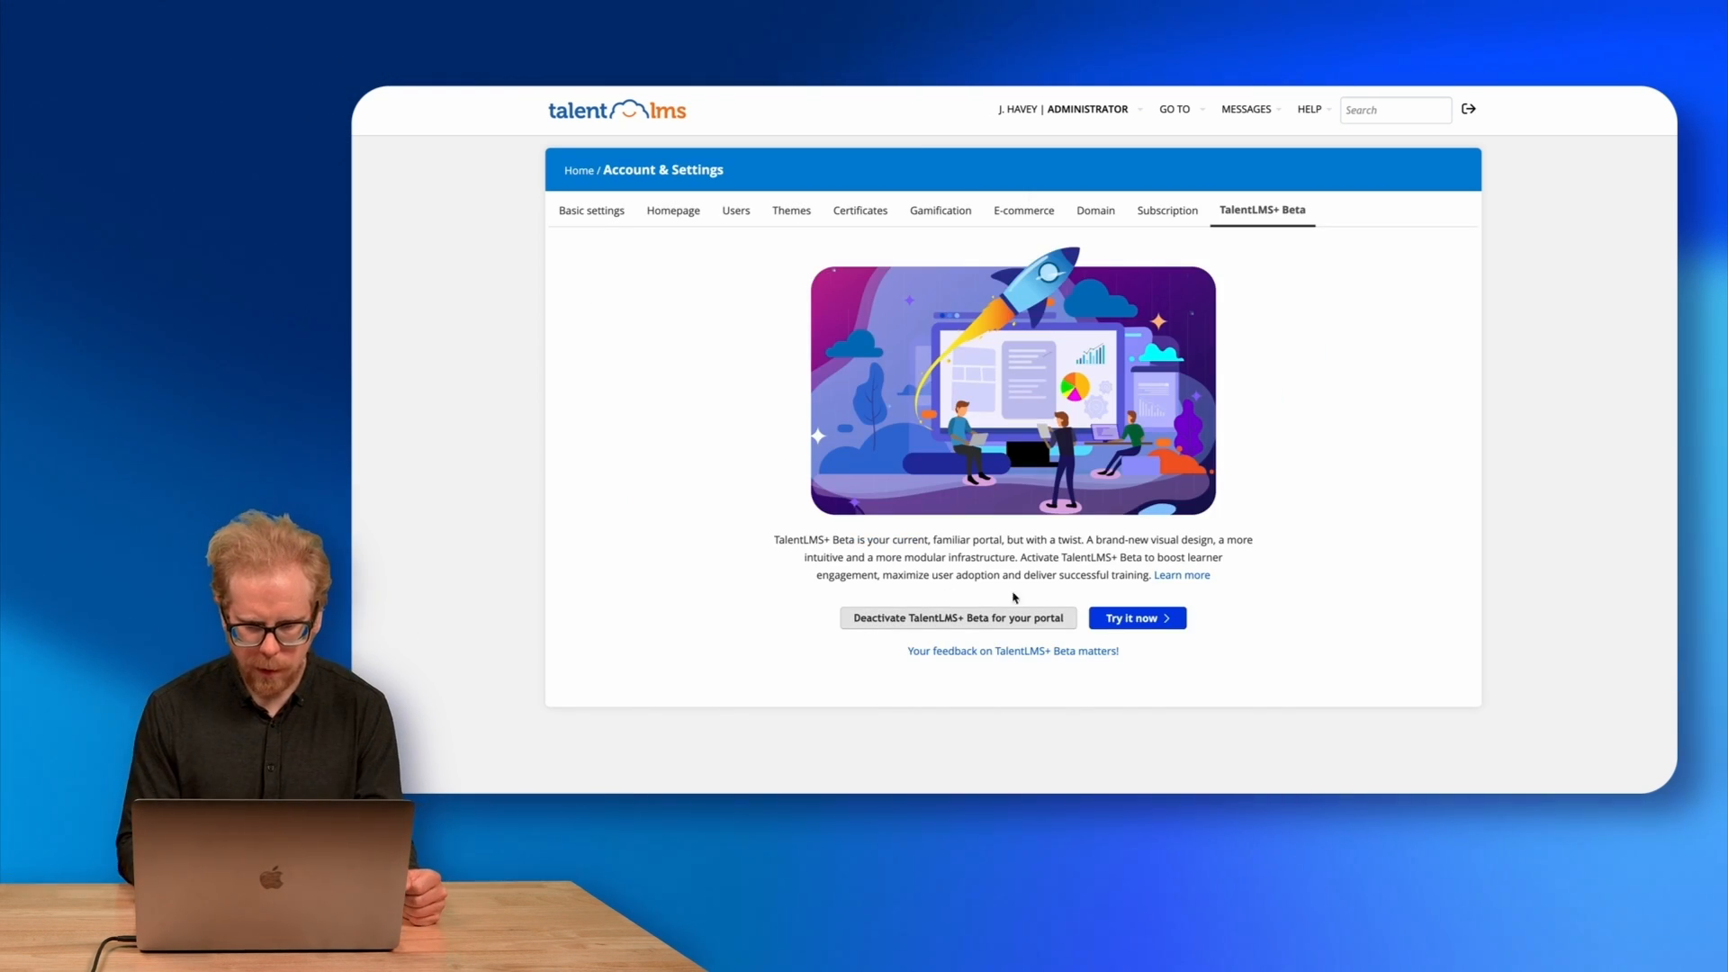
click(1136, 619)
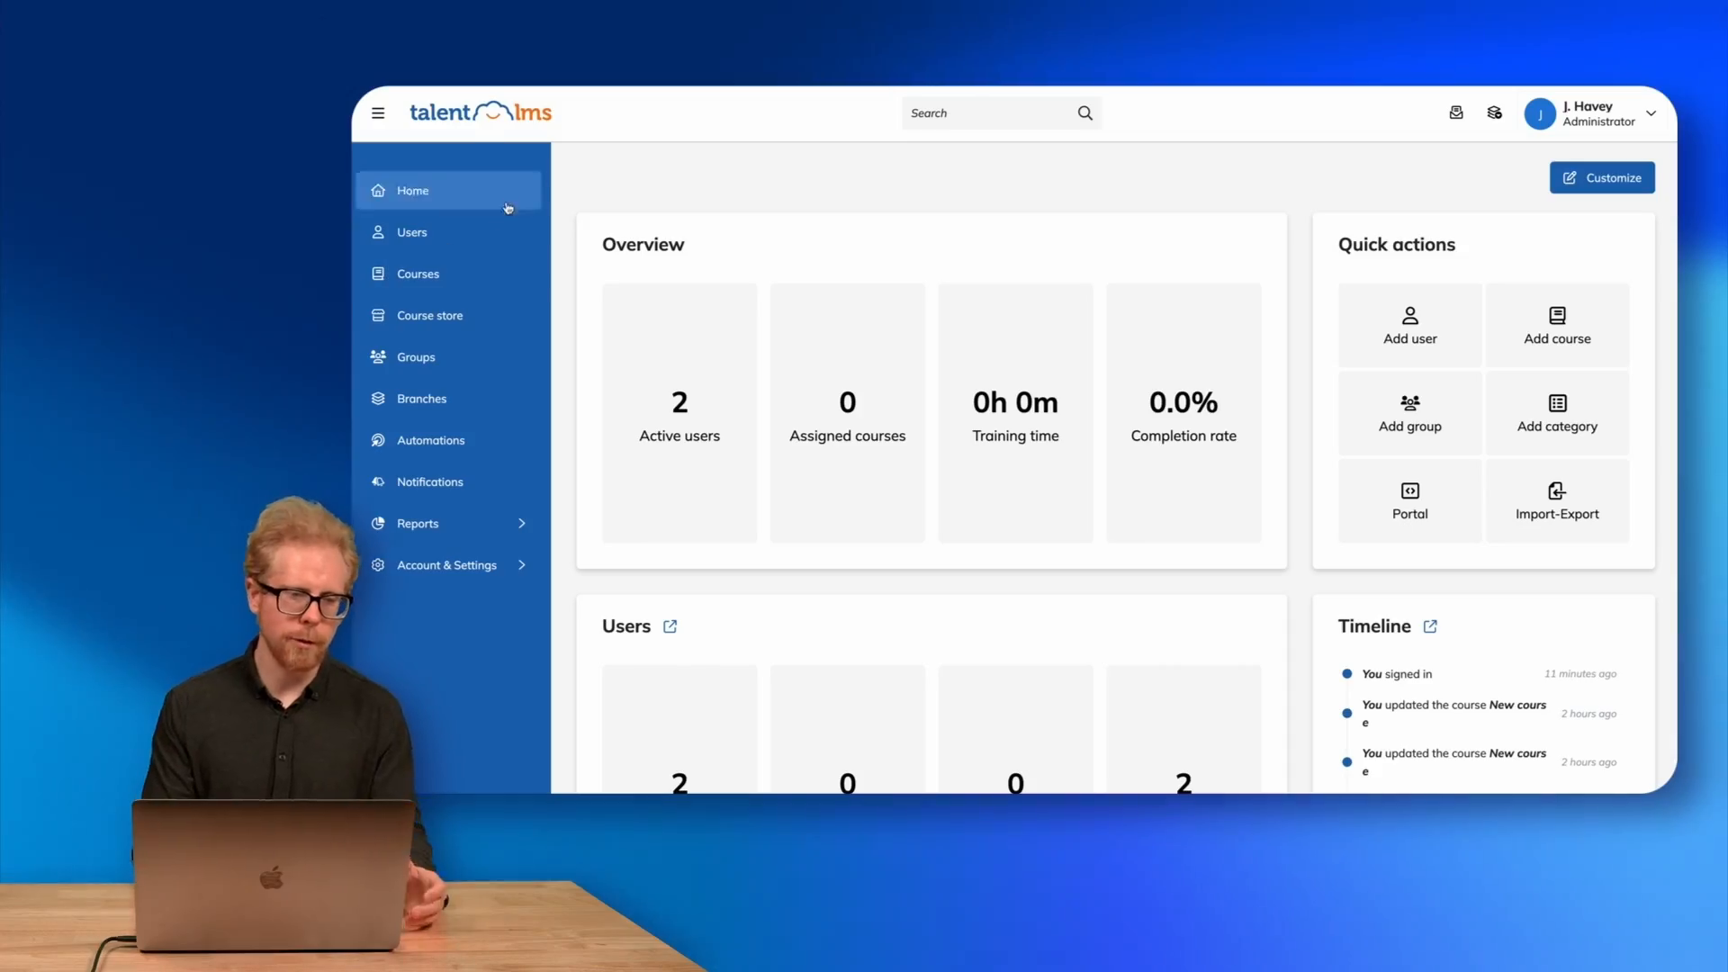
click(1649, 110)
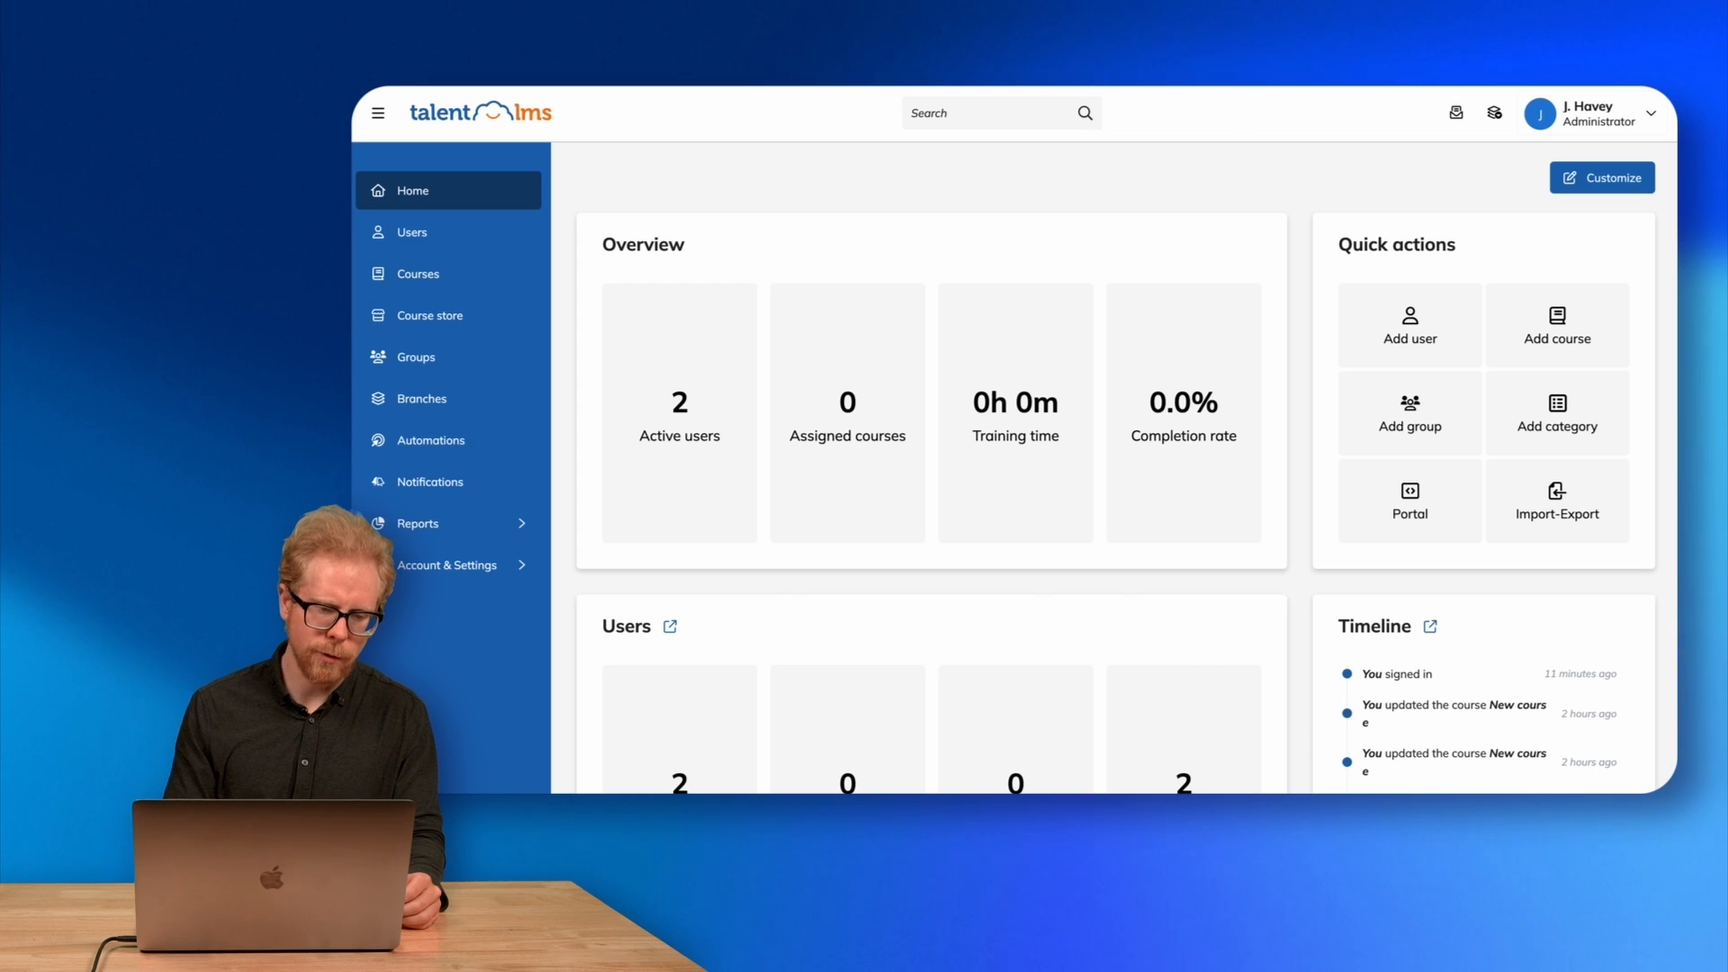
Add a new course and title it "Lose 30lbs and keep it off".
mouse_move(453, 523)
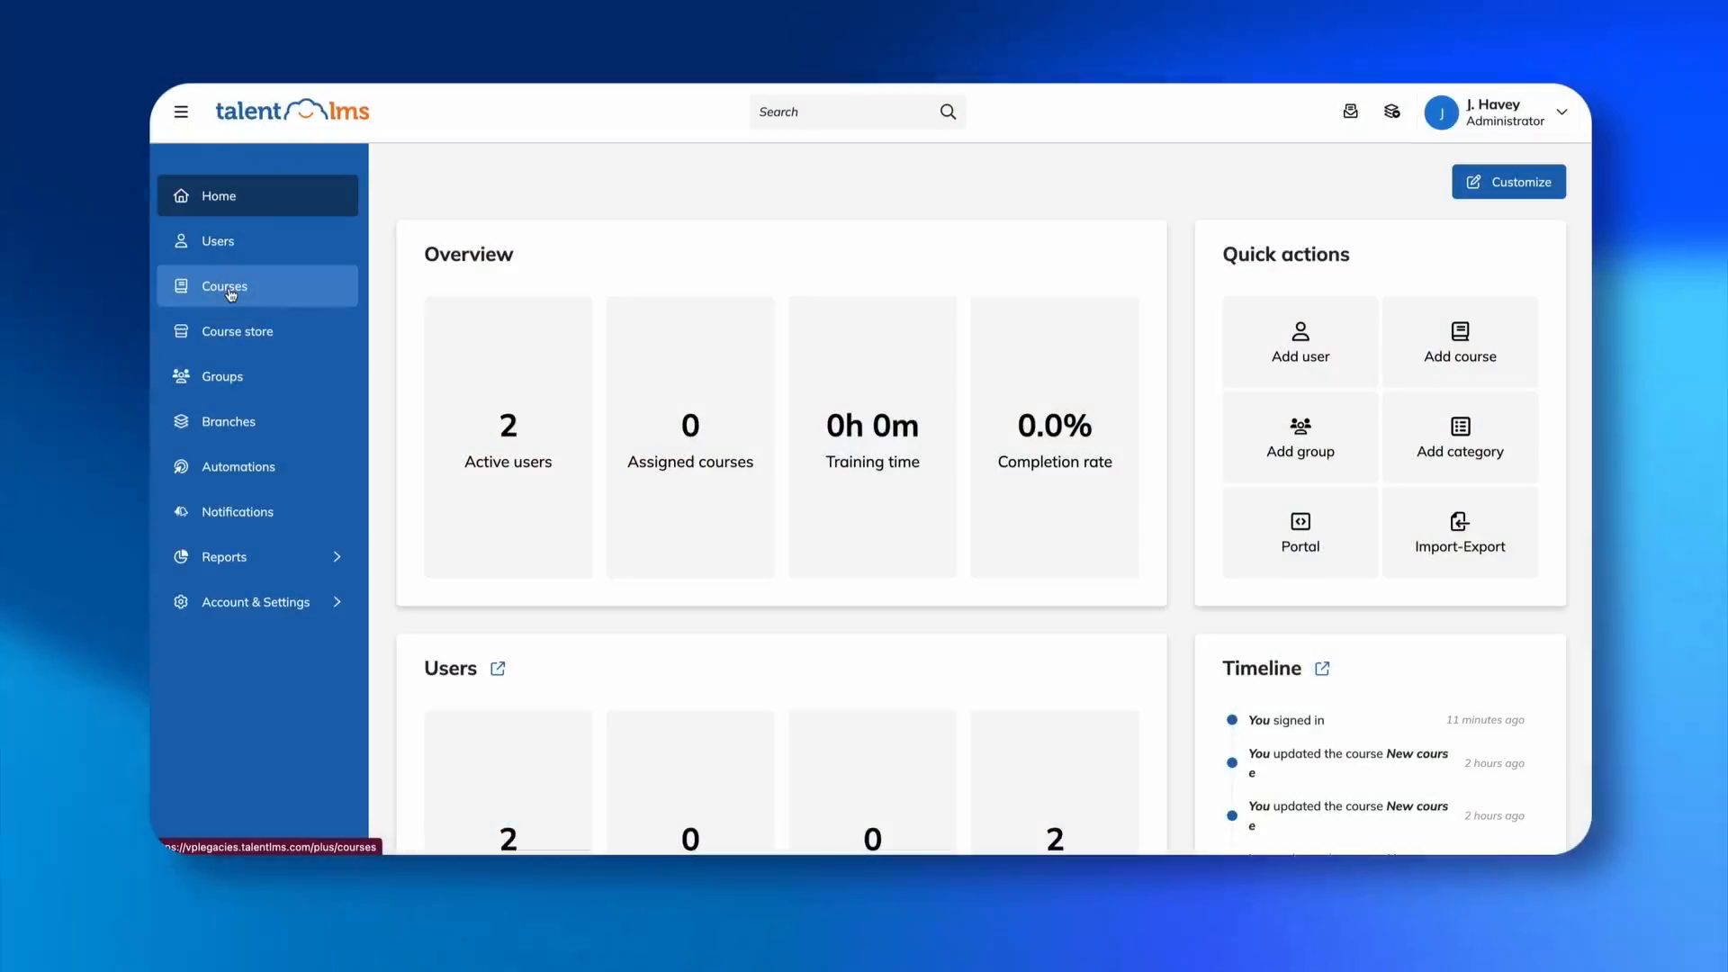
click(230, 291)
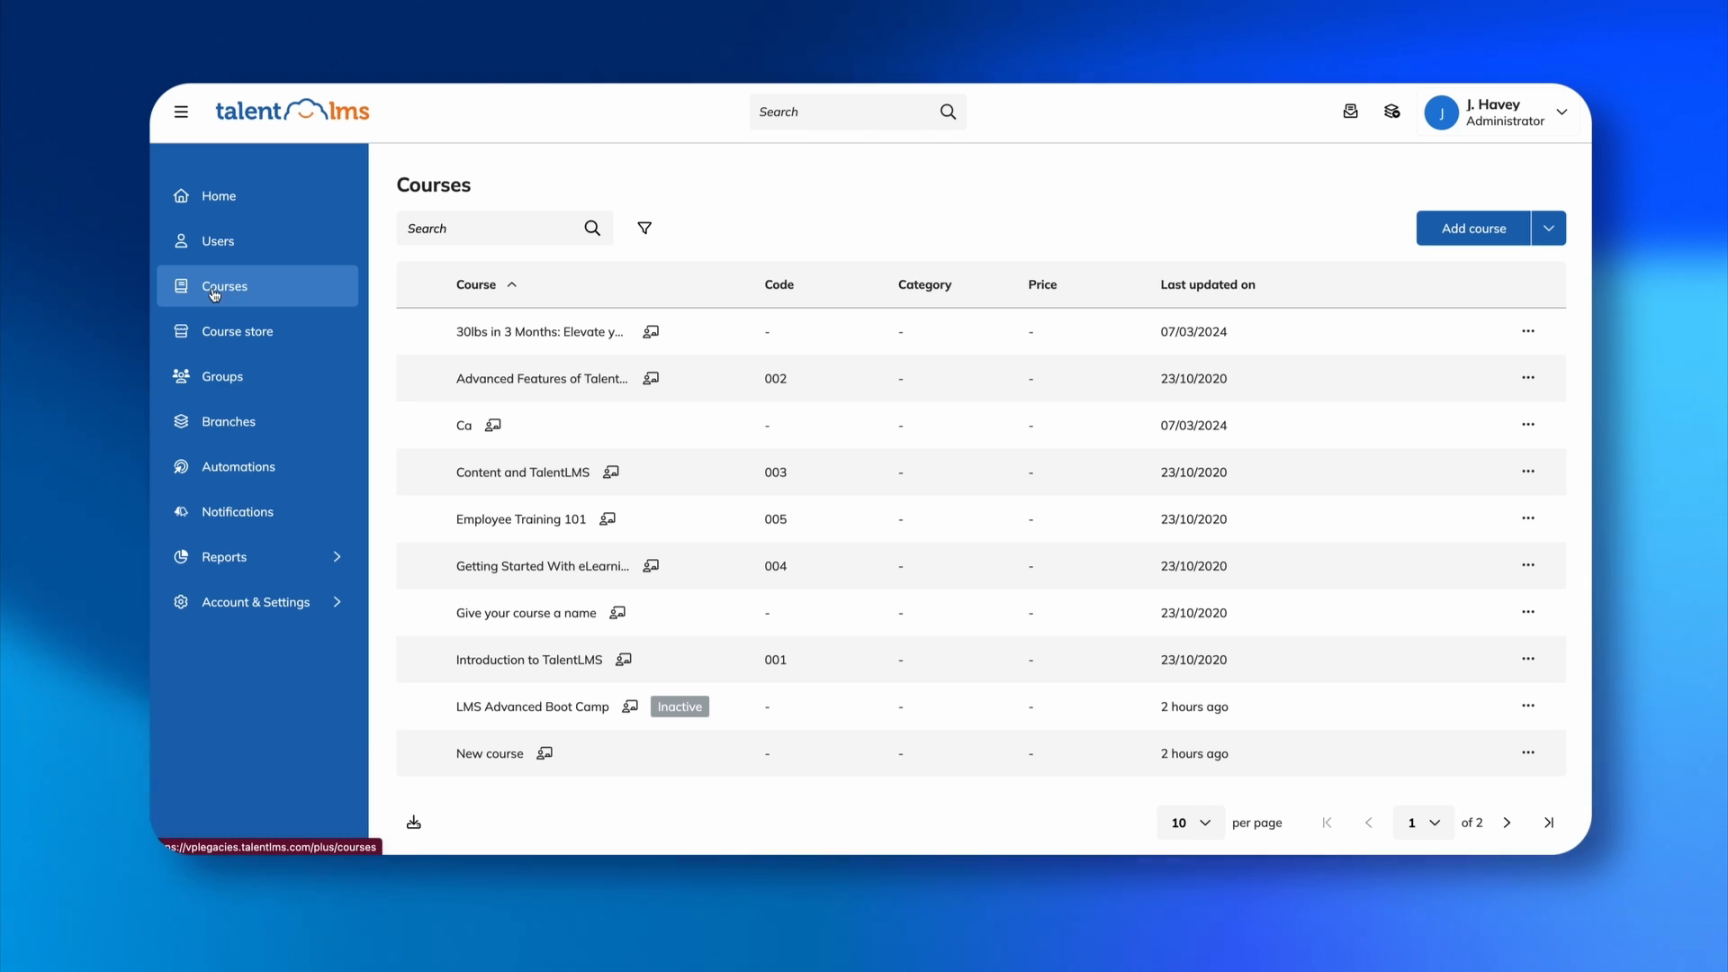
click(1467, 231)
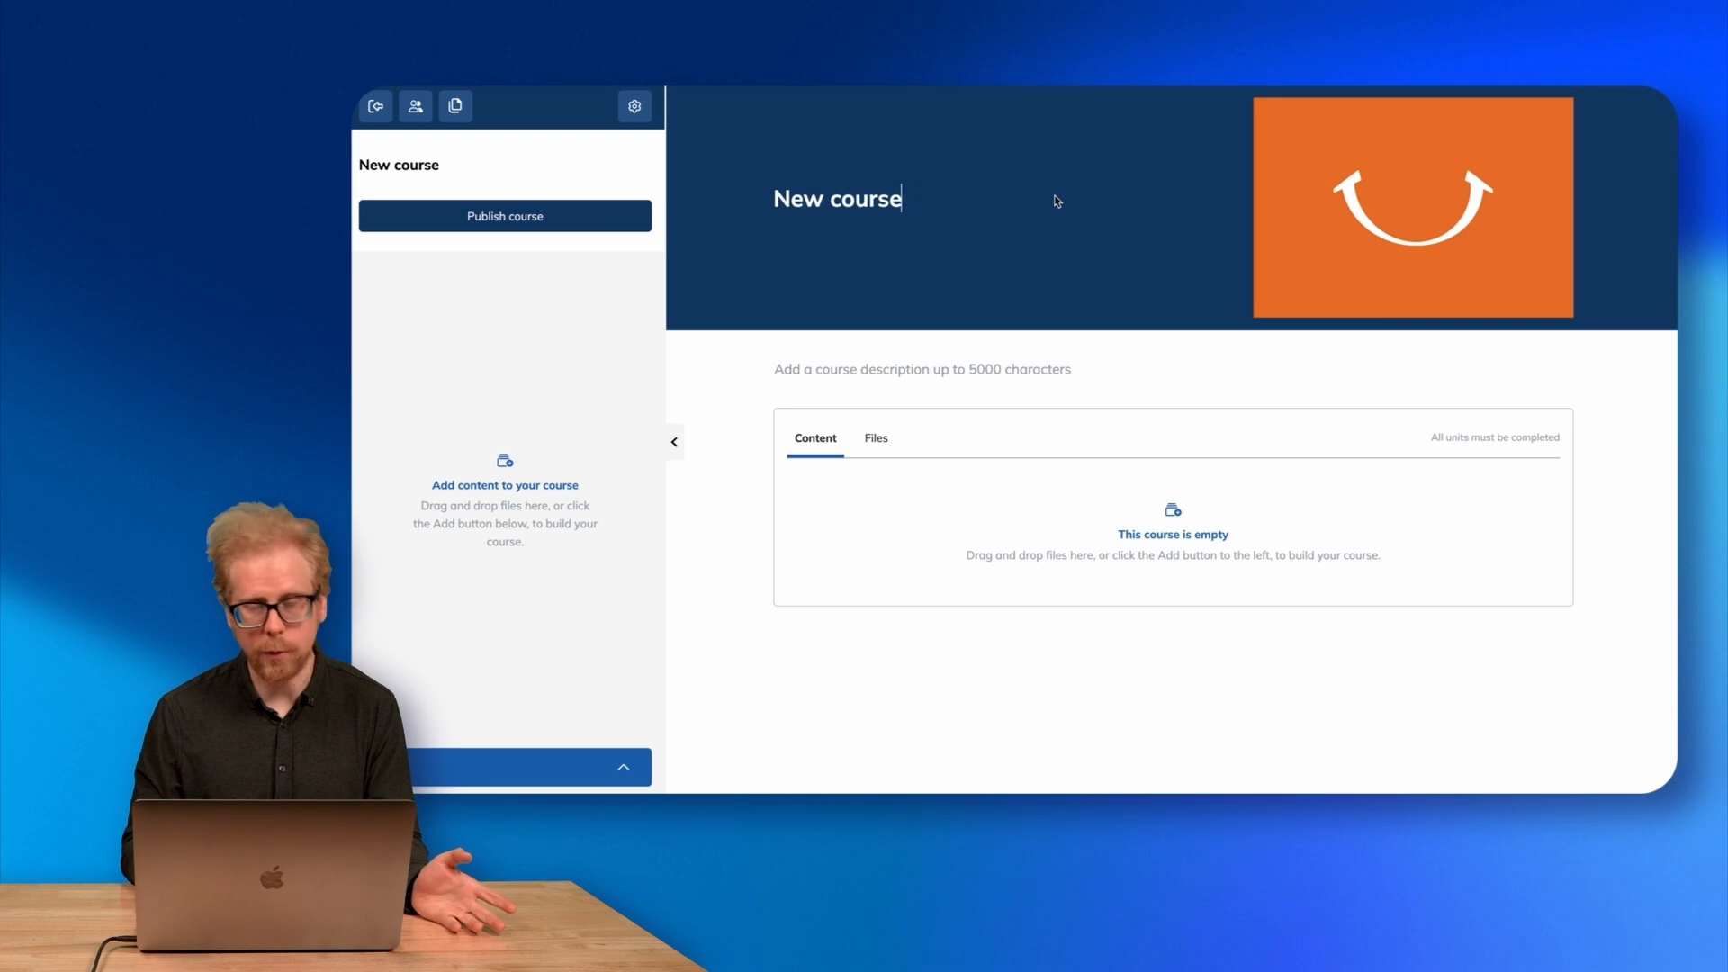
triple_click(898, 207)
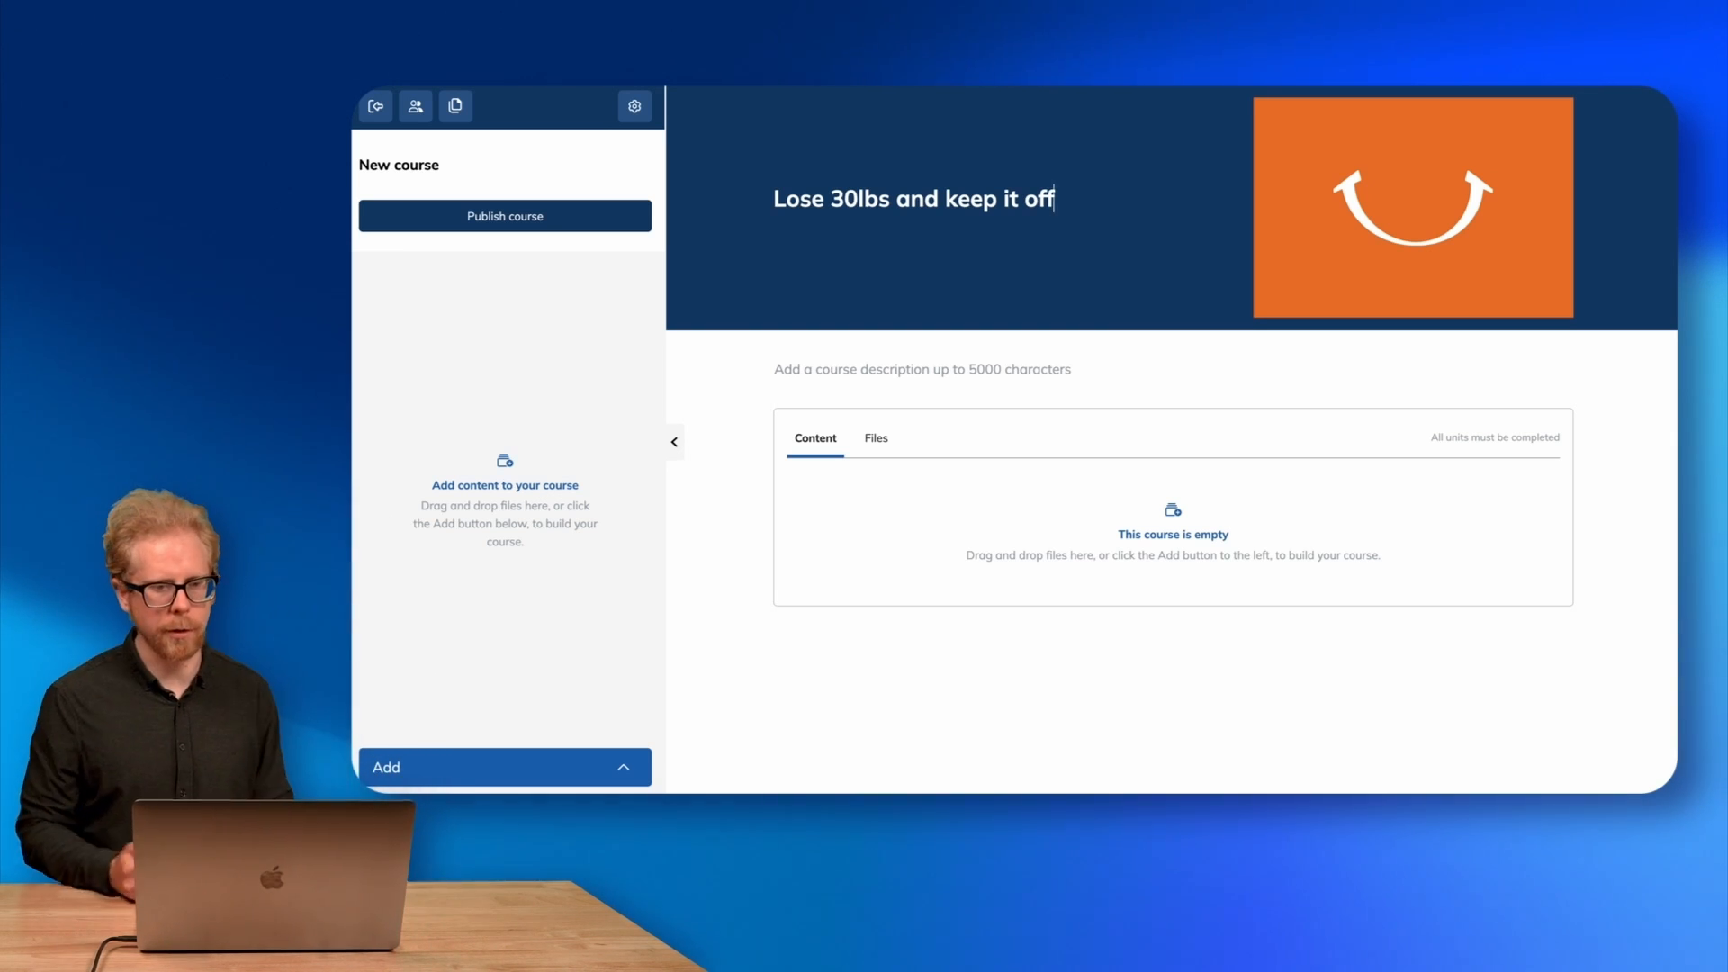
click(887, 234)
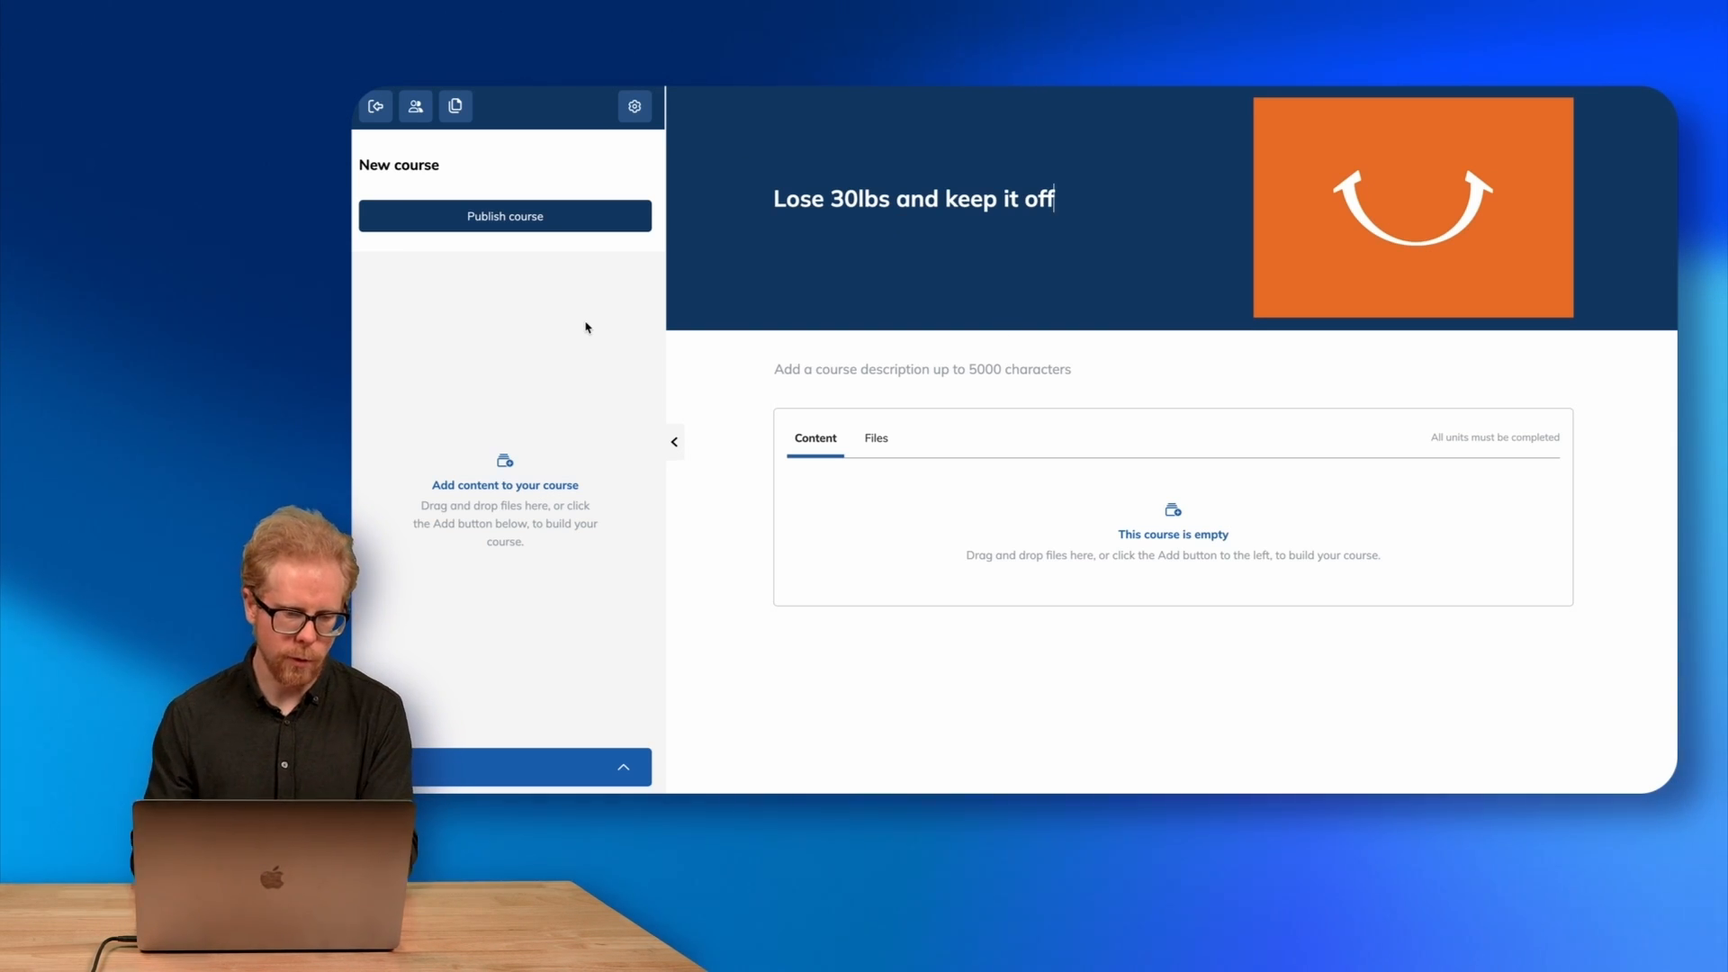
Look through the content types available for the course and add a TalentCraft unit.
click(624, 768)
mouse_move(580, 594)
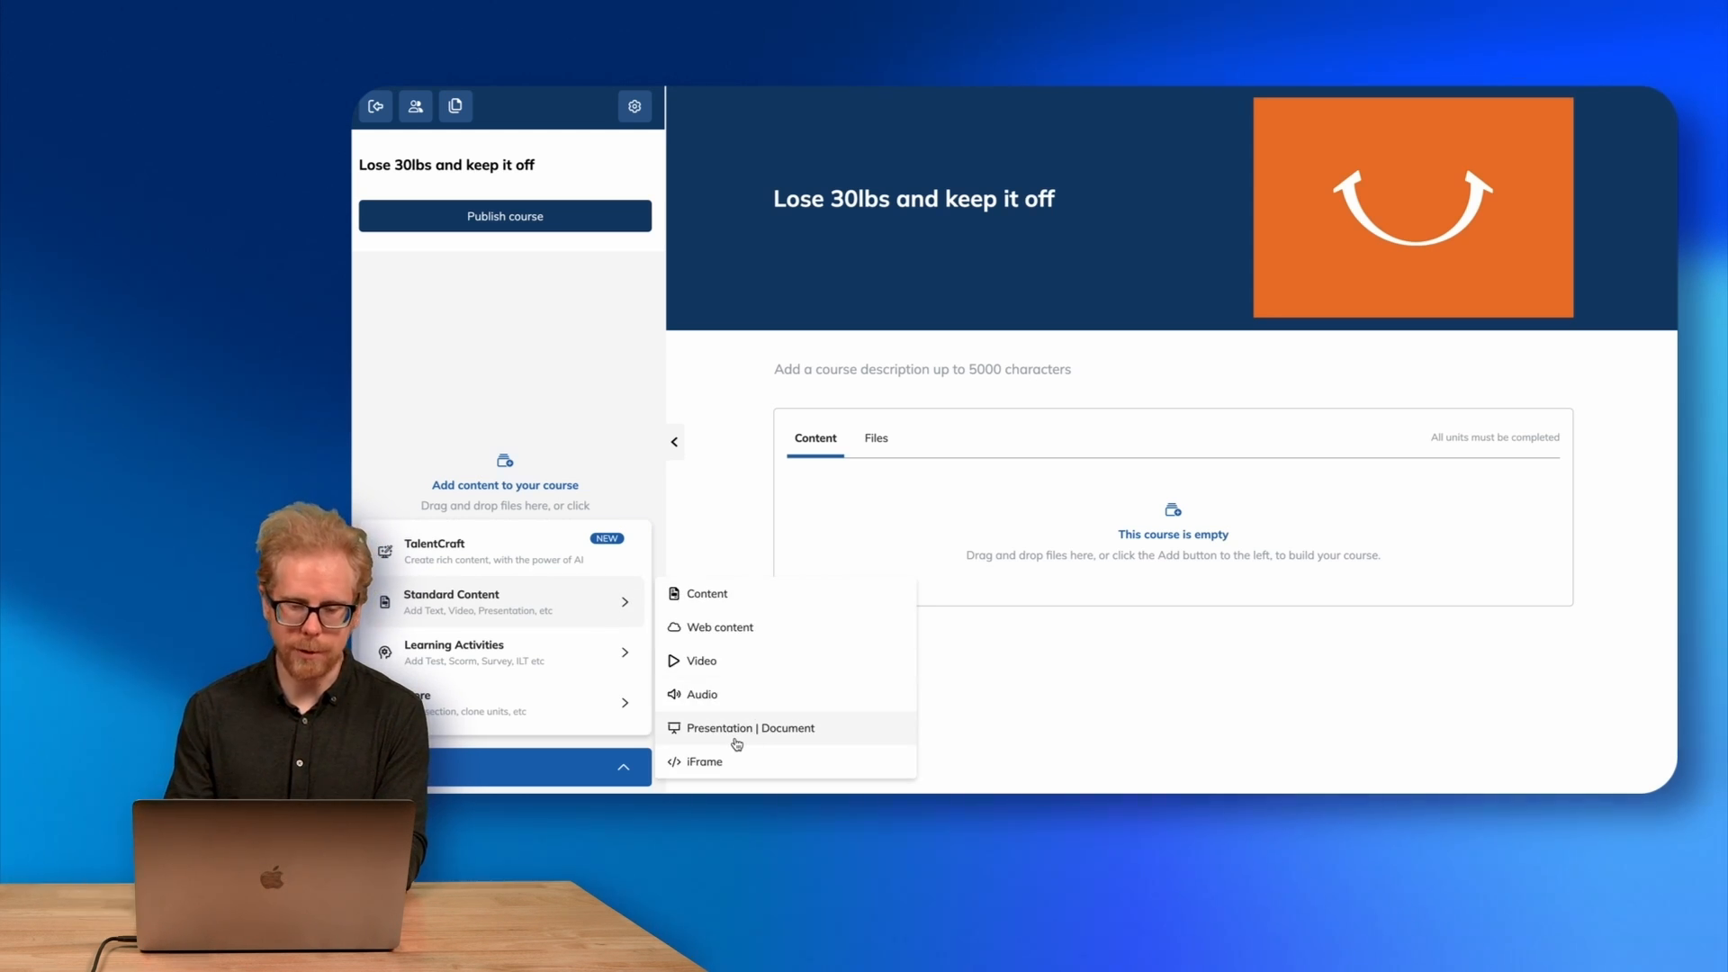
mouse_move(492, 648)
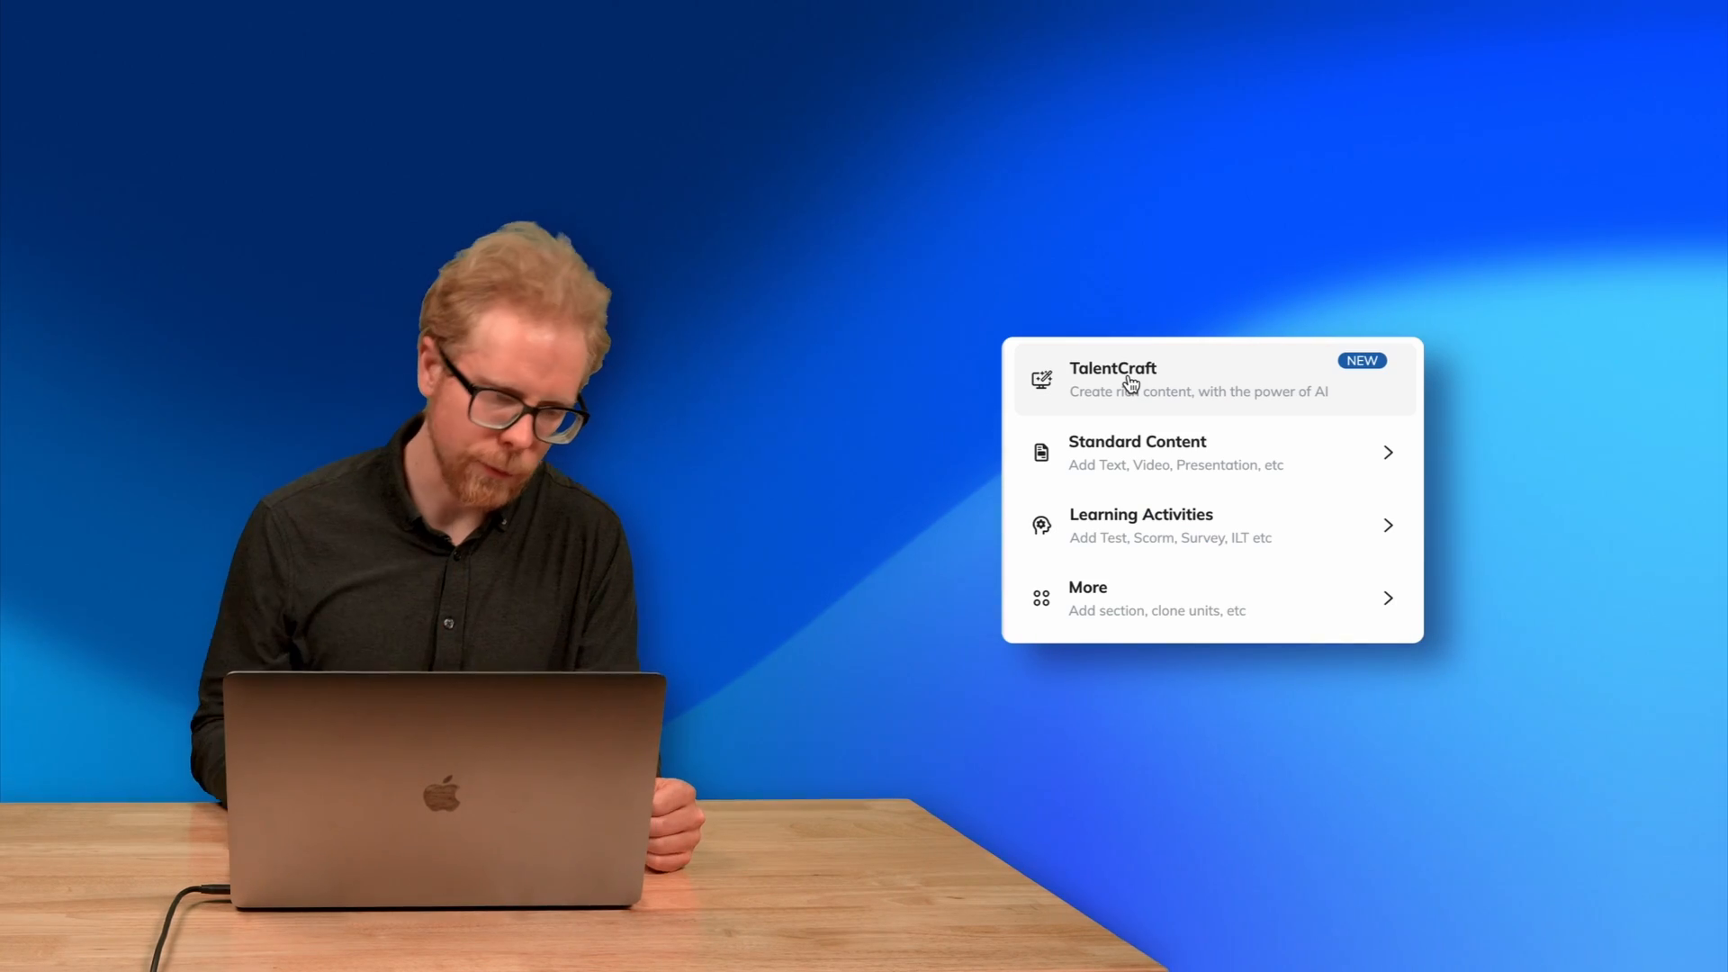
click(1130, 385)
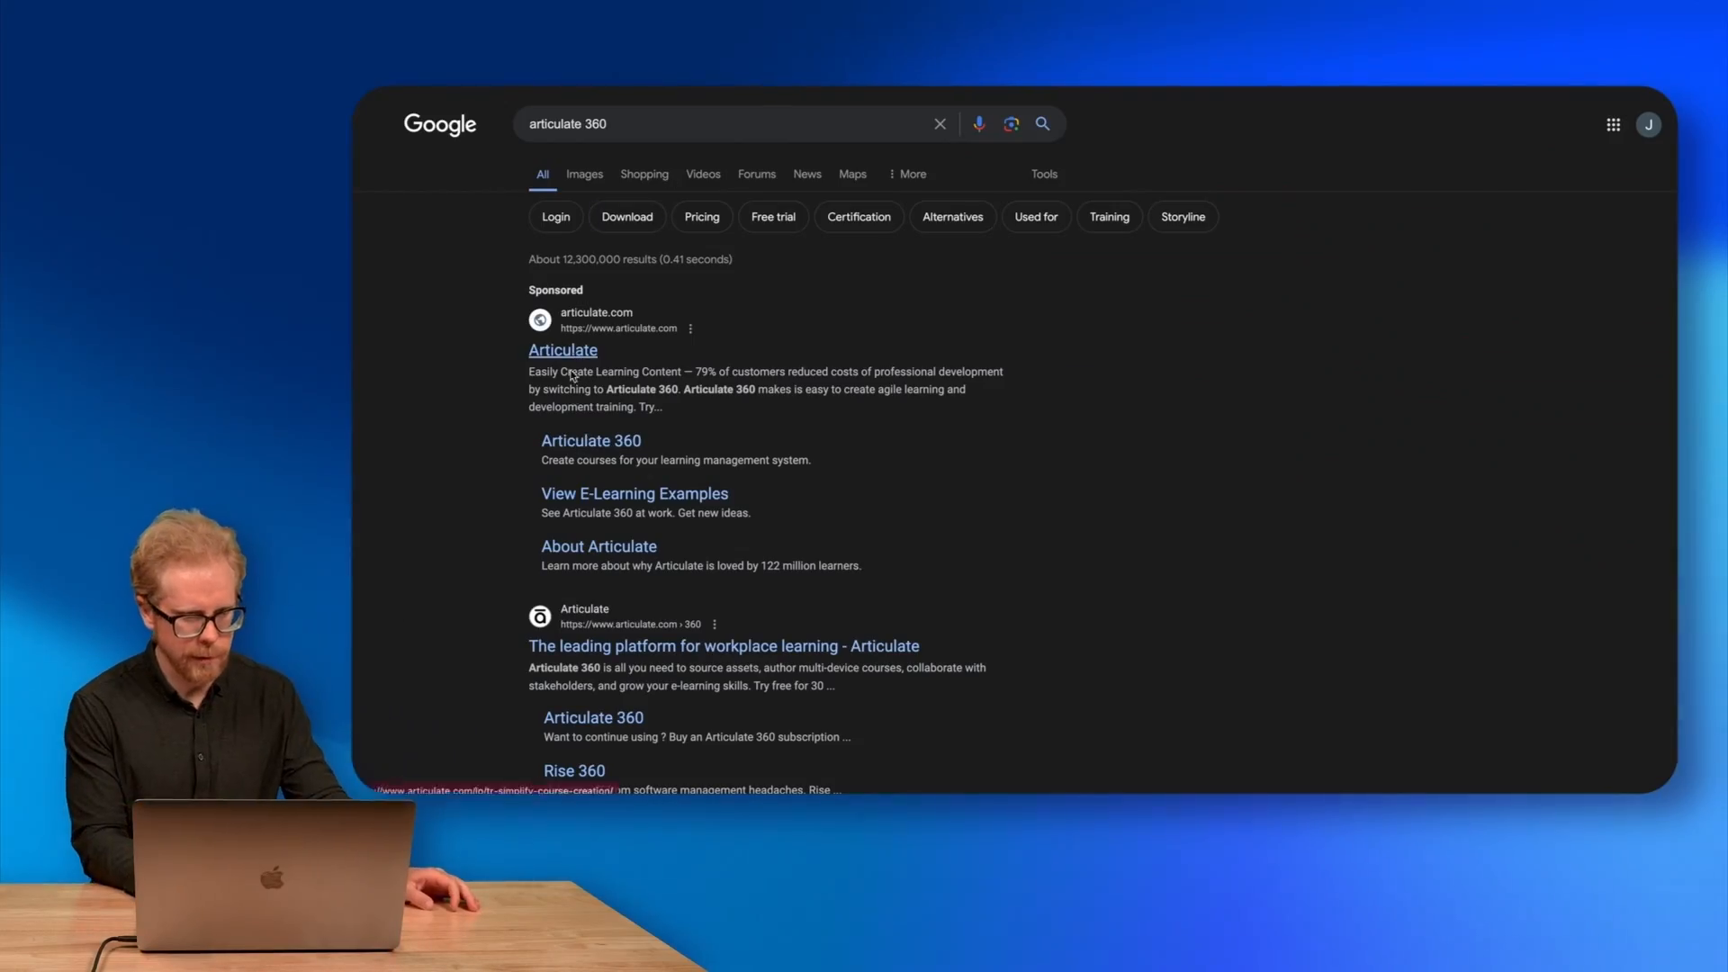
Open the Articulate 360 website from the Google results and examine its pricing overview for companies.
click(593, 441)
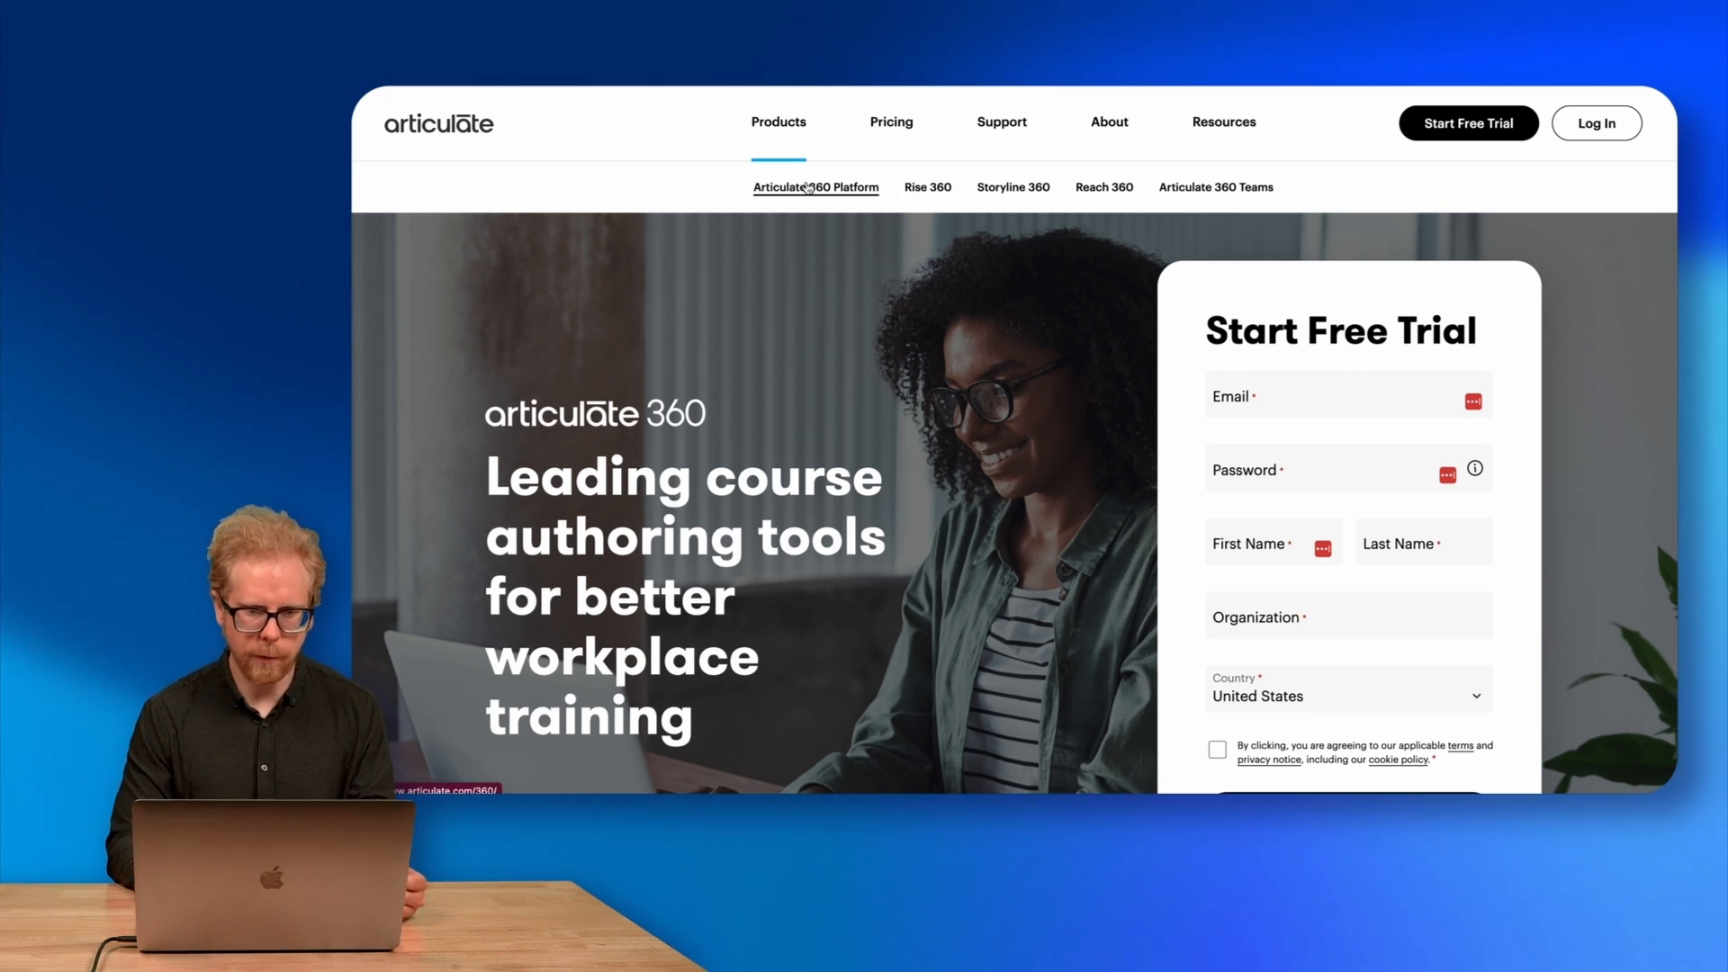
click(892, 131)
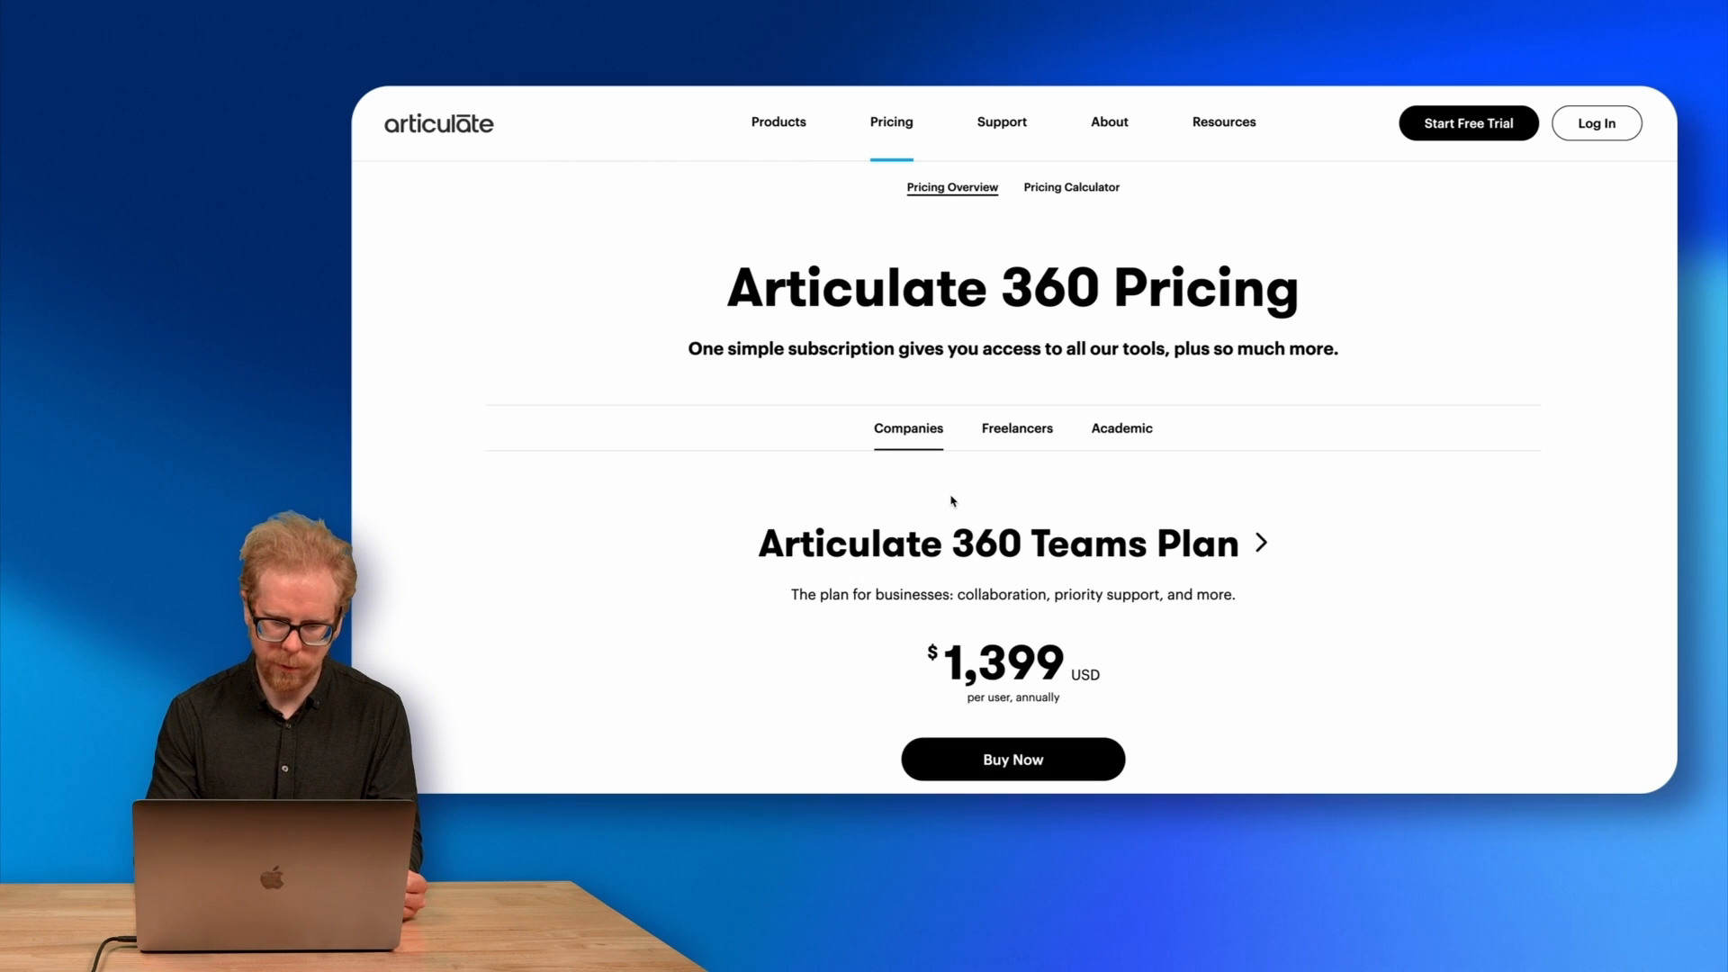
scroll(951, 494, down, 2)
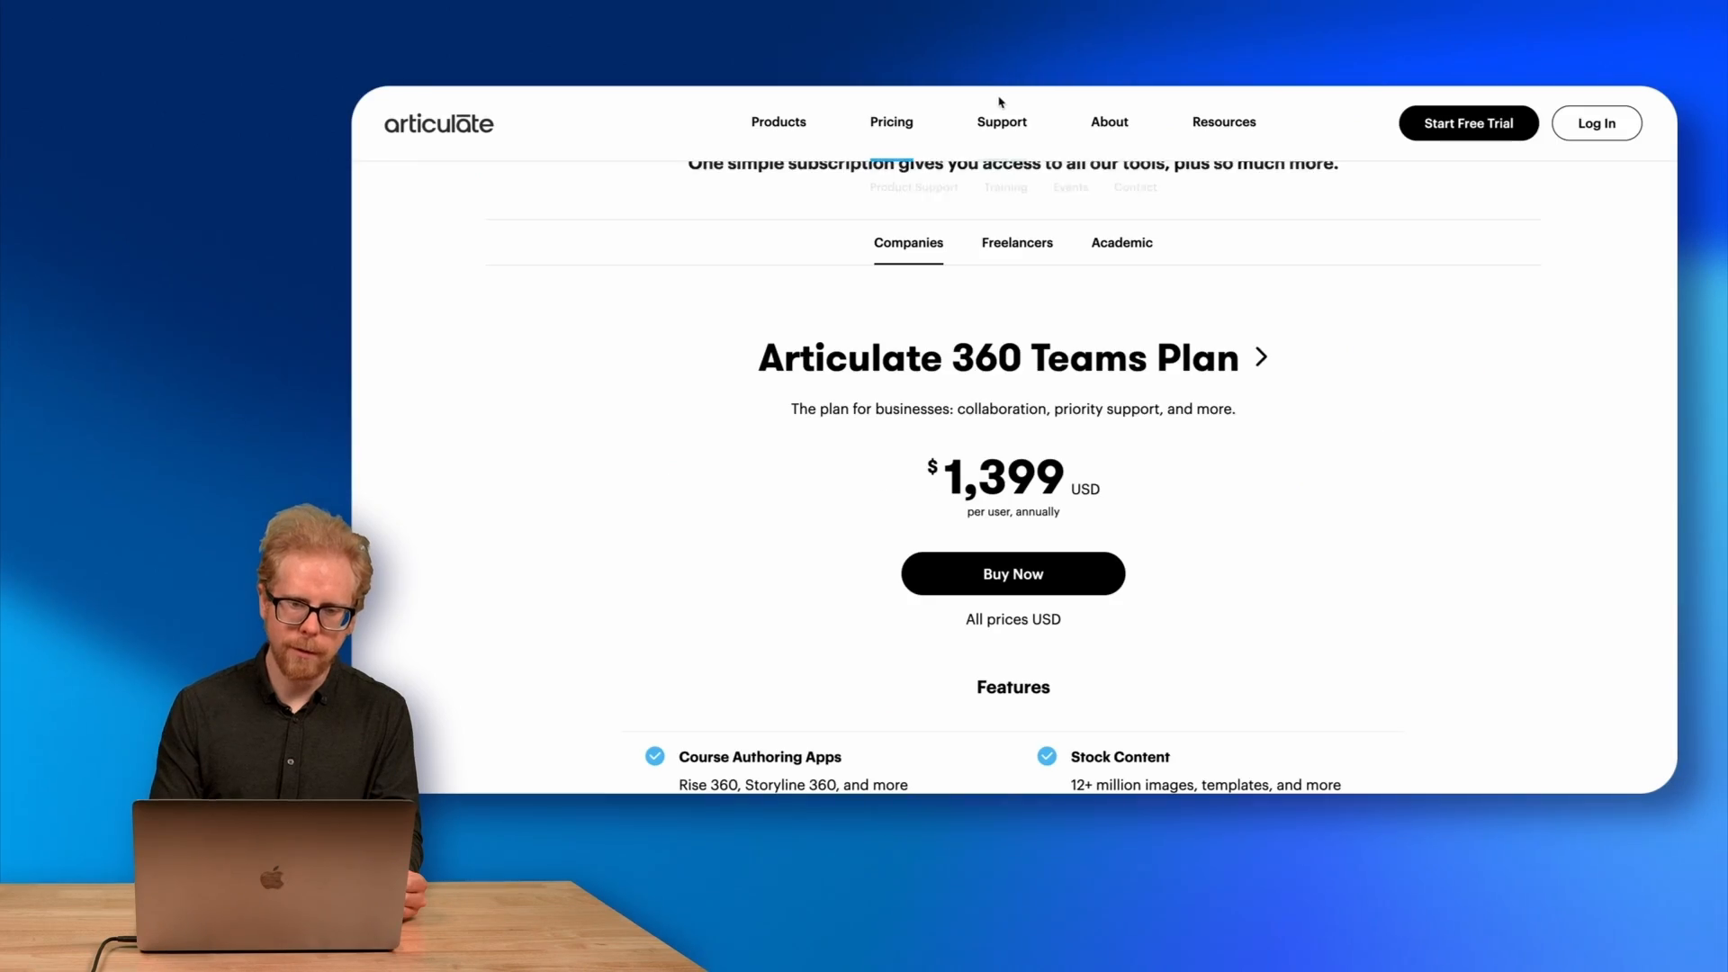
scroll(892, 593, down, 5)
scroll(892, 593, up, 5)
mouse_move(780, 142)
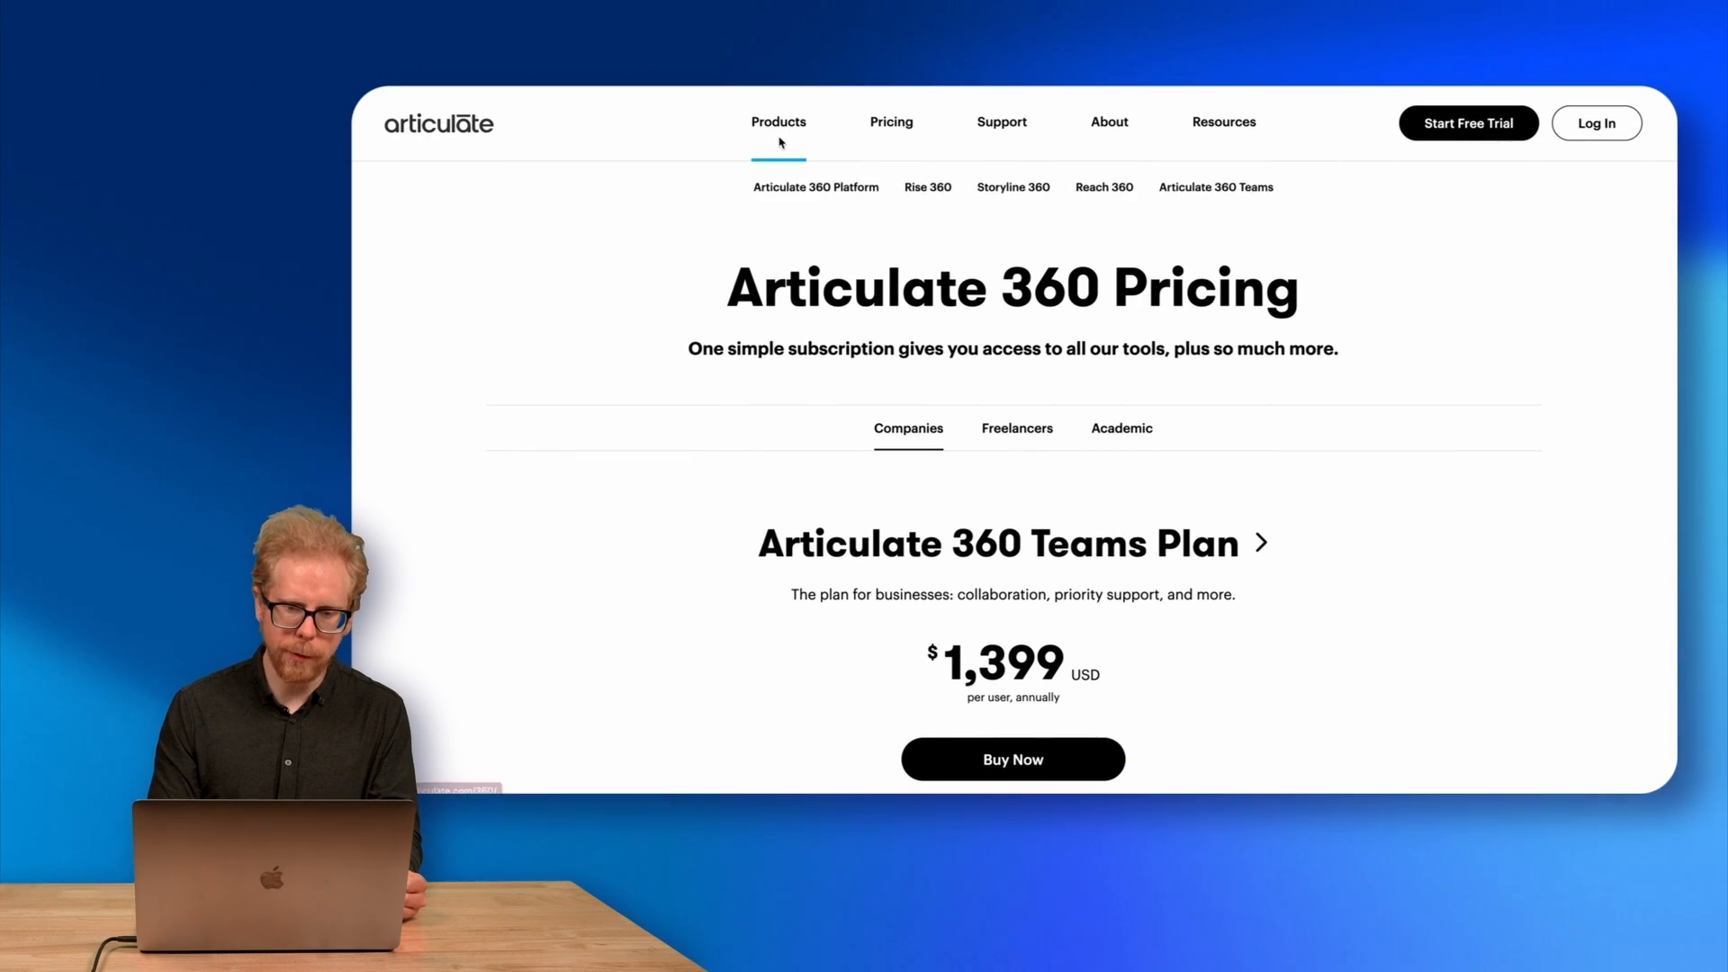
drag(744, 285, 1449, 374)
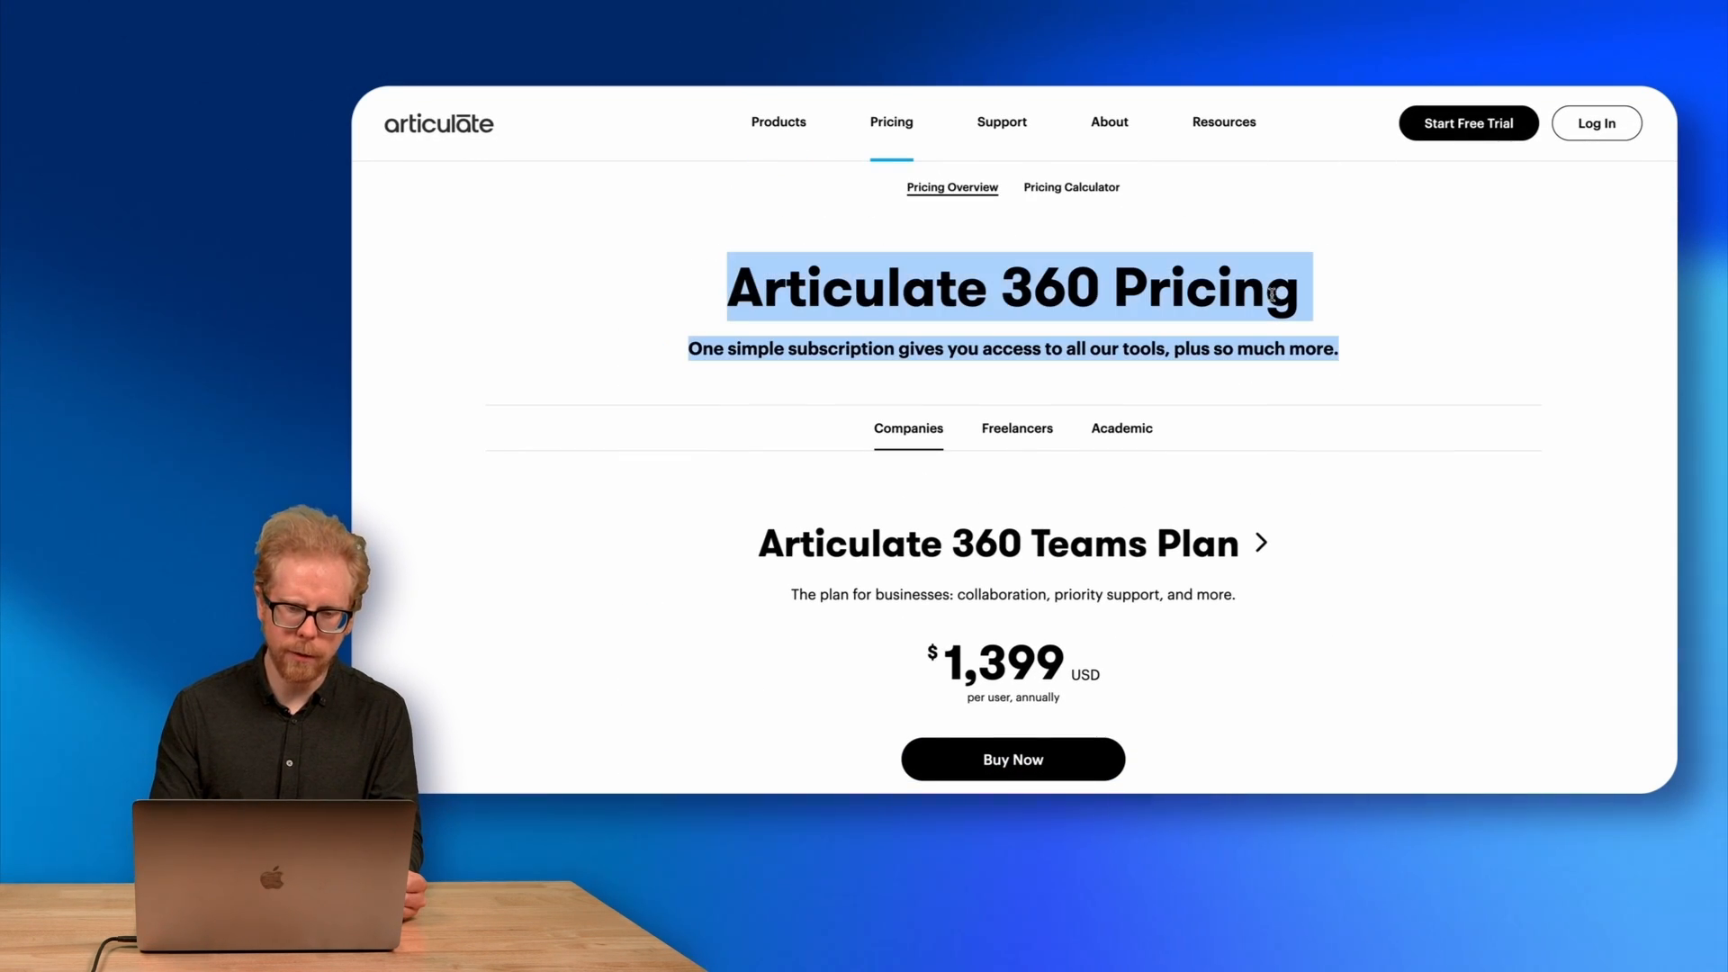
click(795, 136)
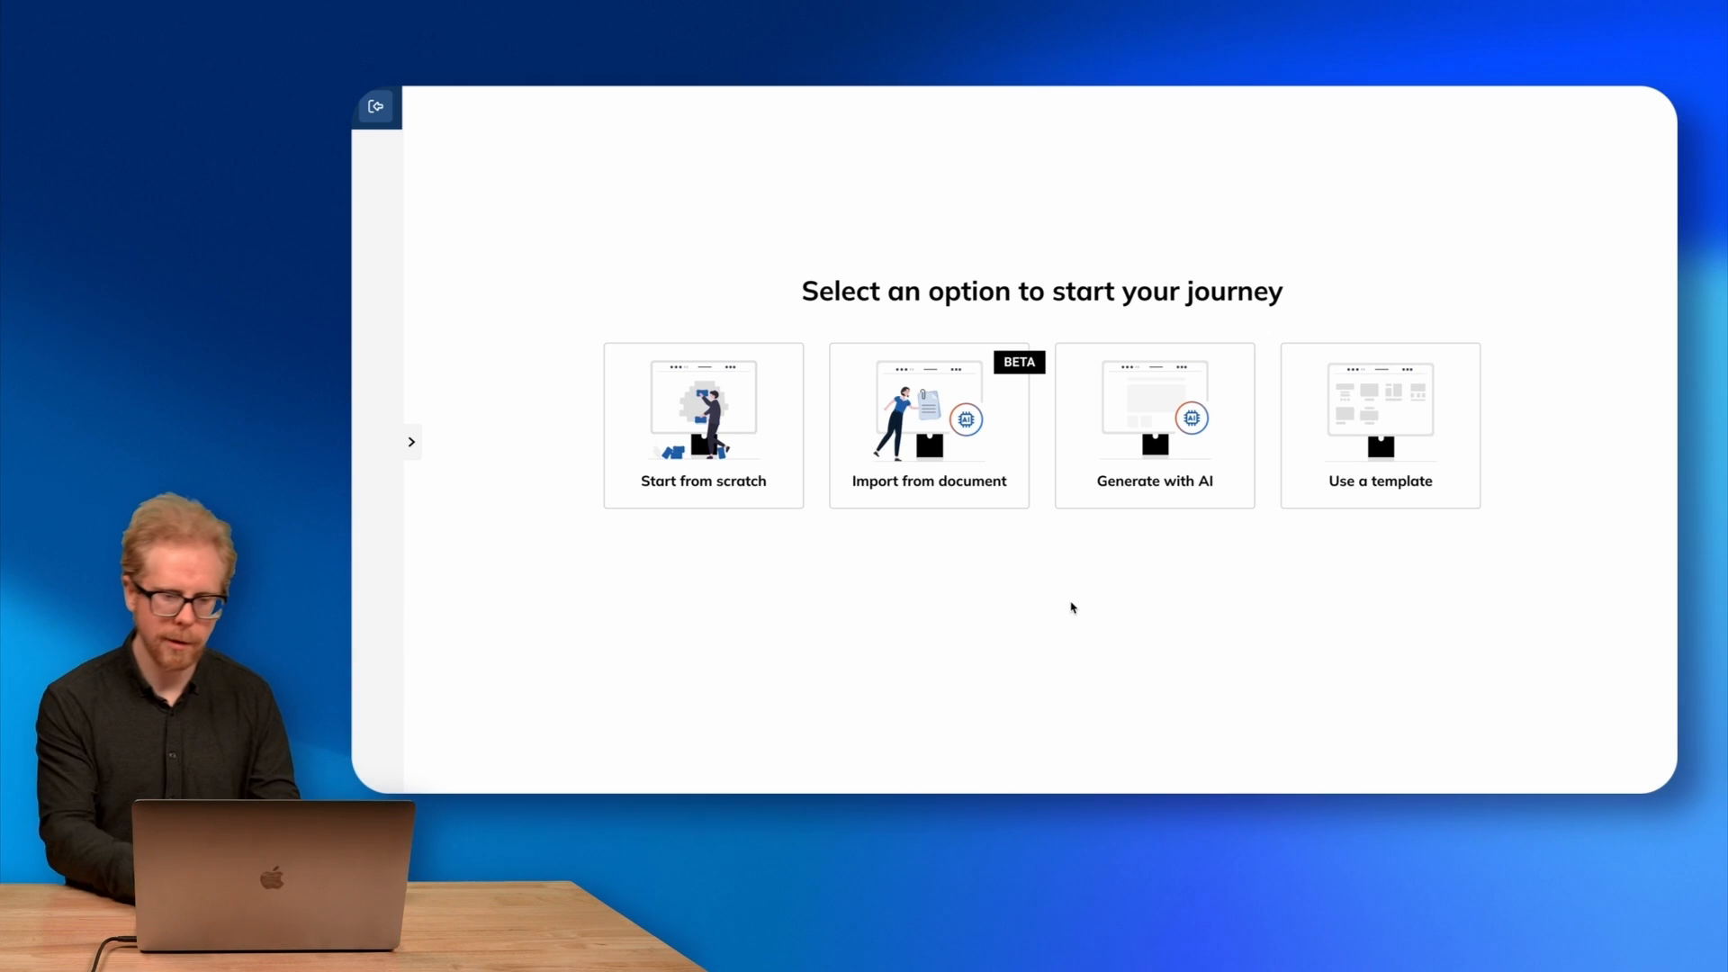
Start the TalentCraft unit from scratch and have AI create an image about "lose 30 pounds and keep it off".
mouse_move(1136, 436)
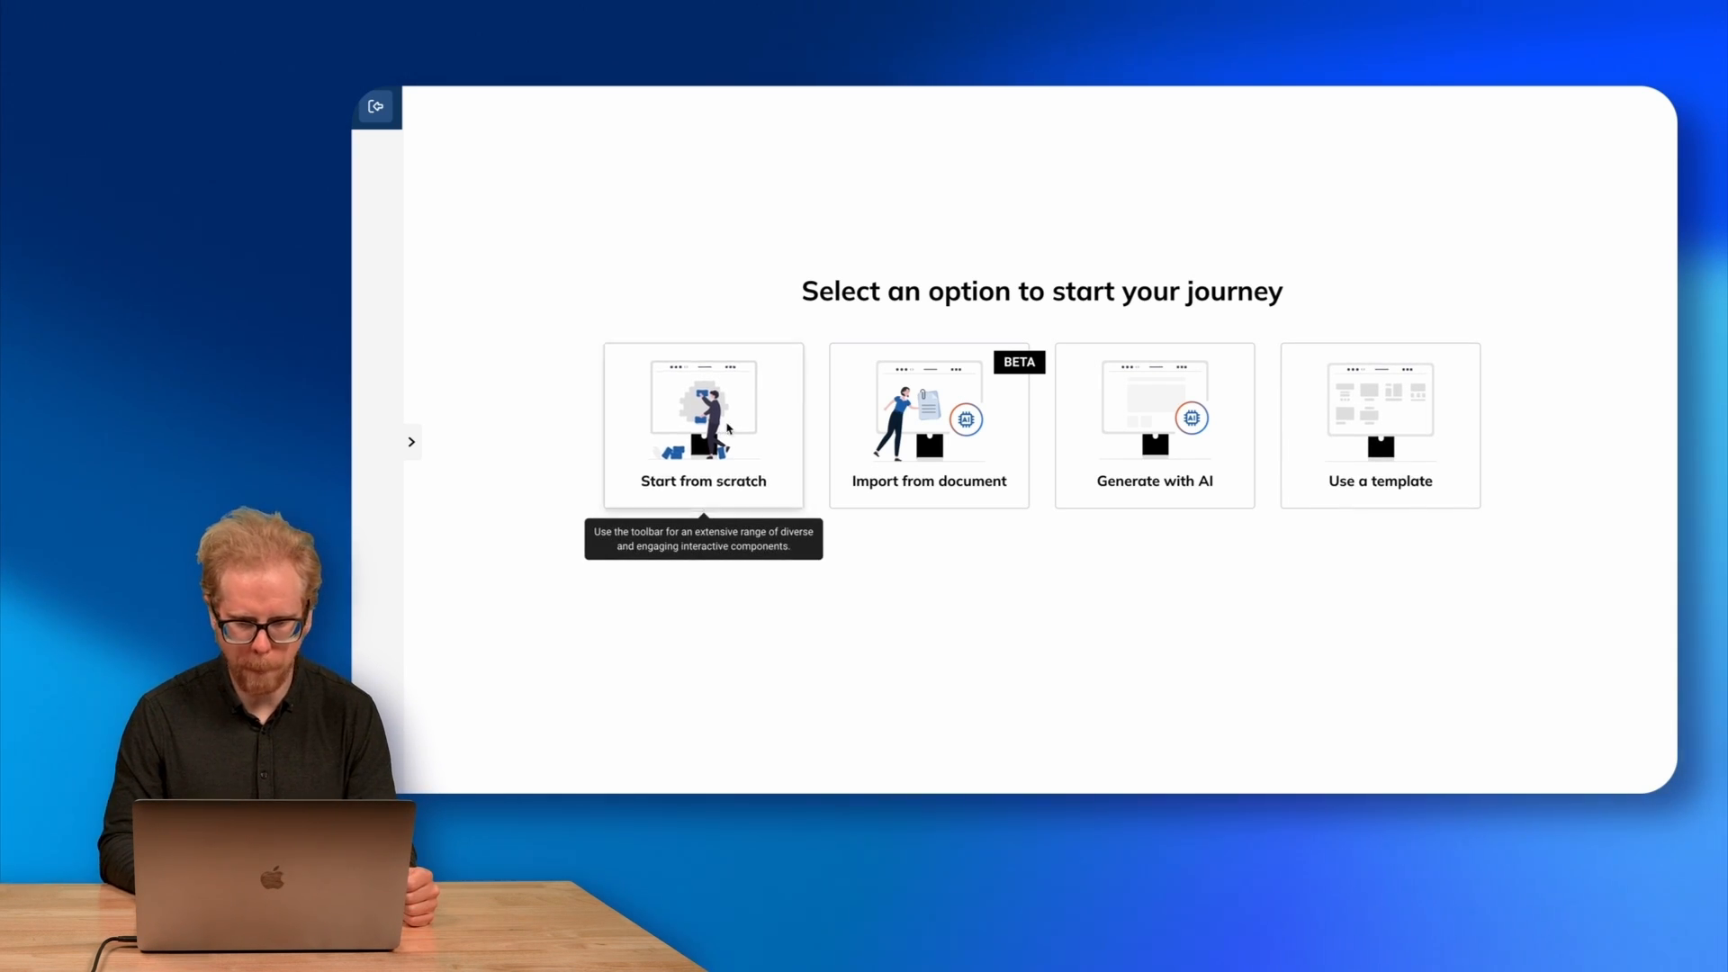
click(727, 428)
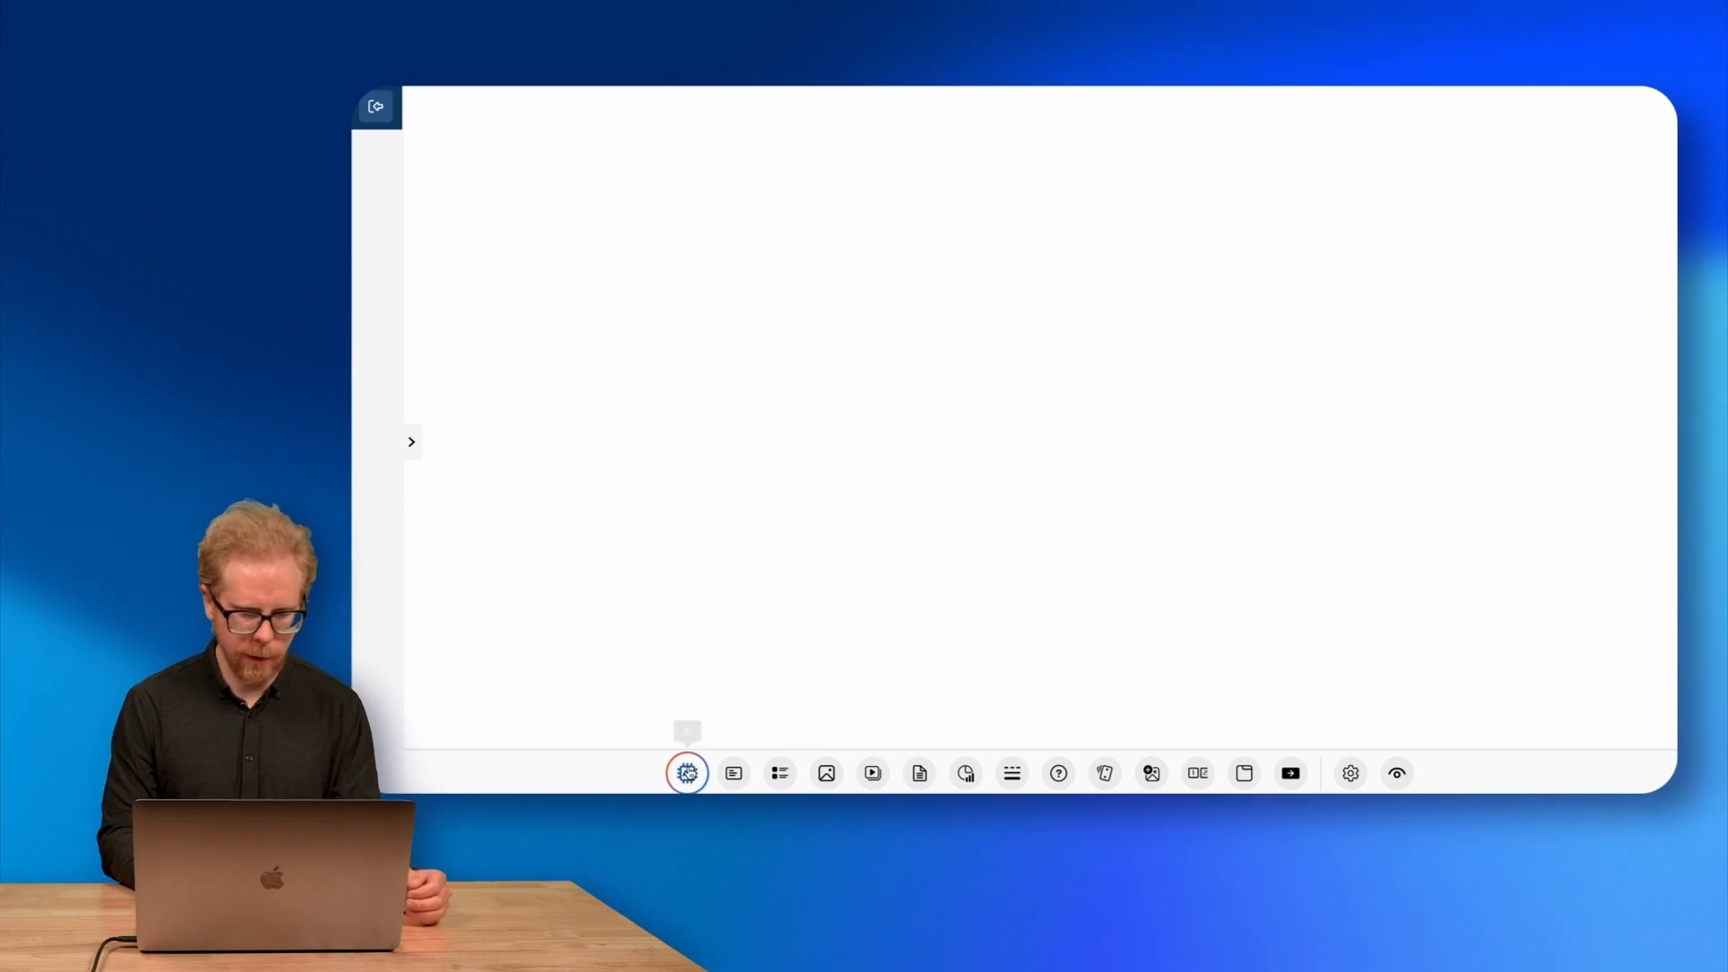
click(687, 773)
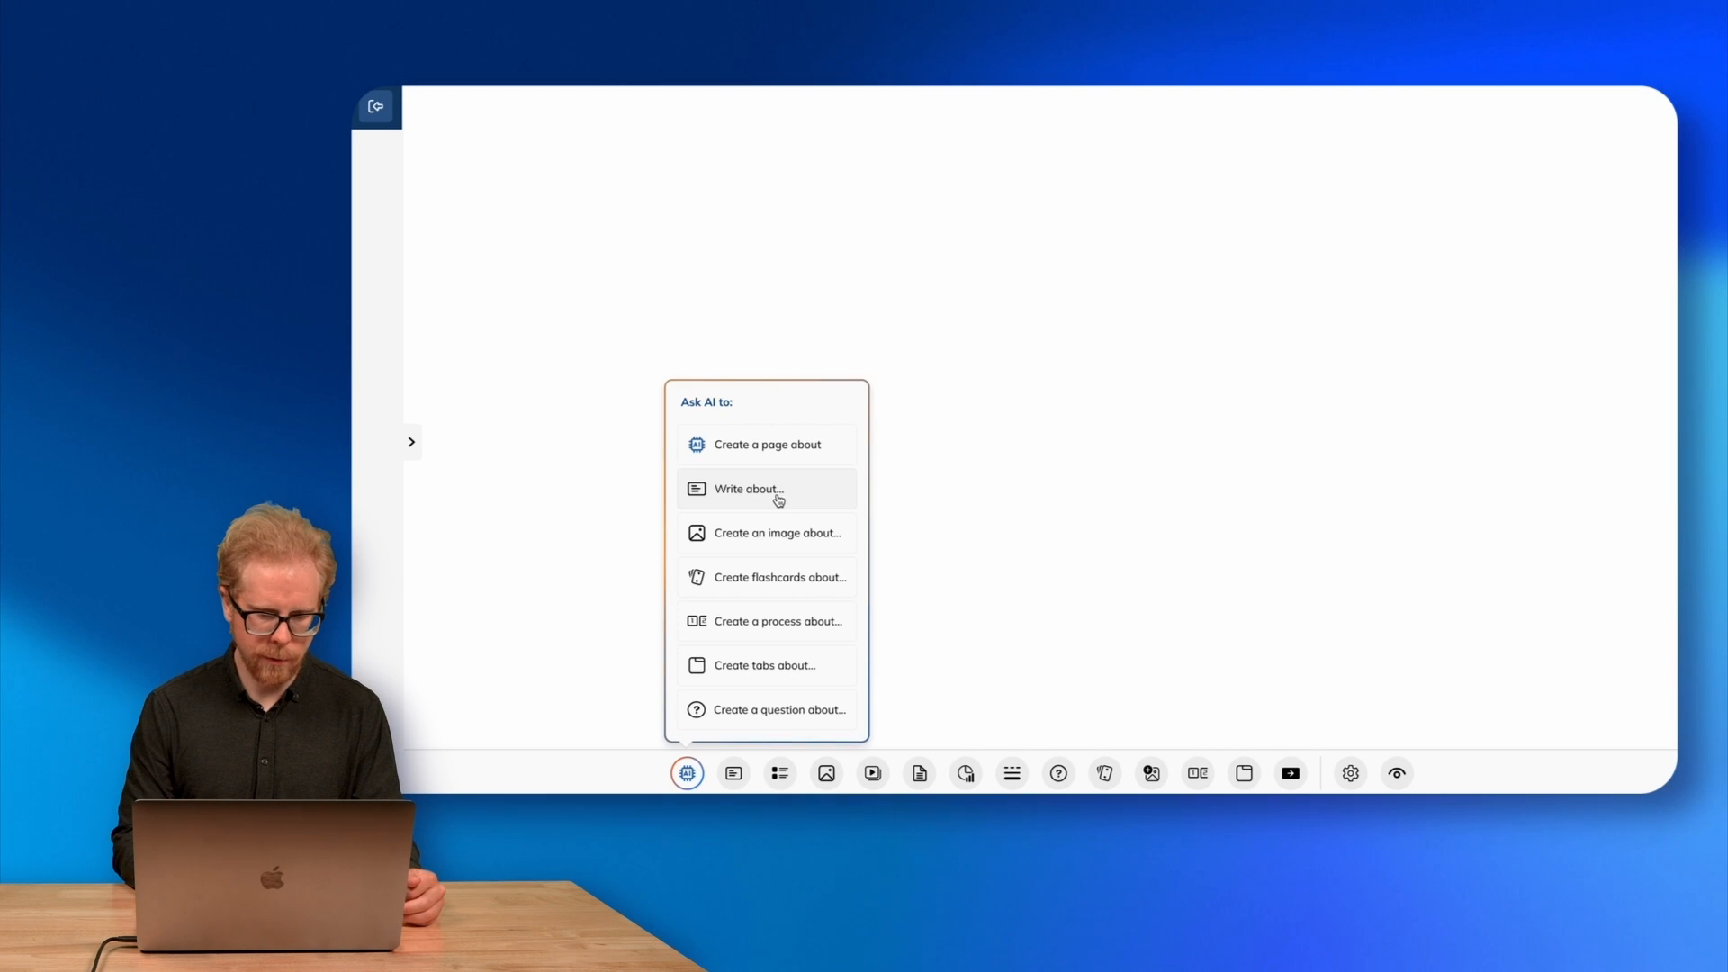
click(774, 535)
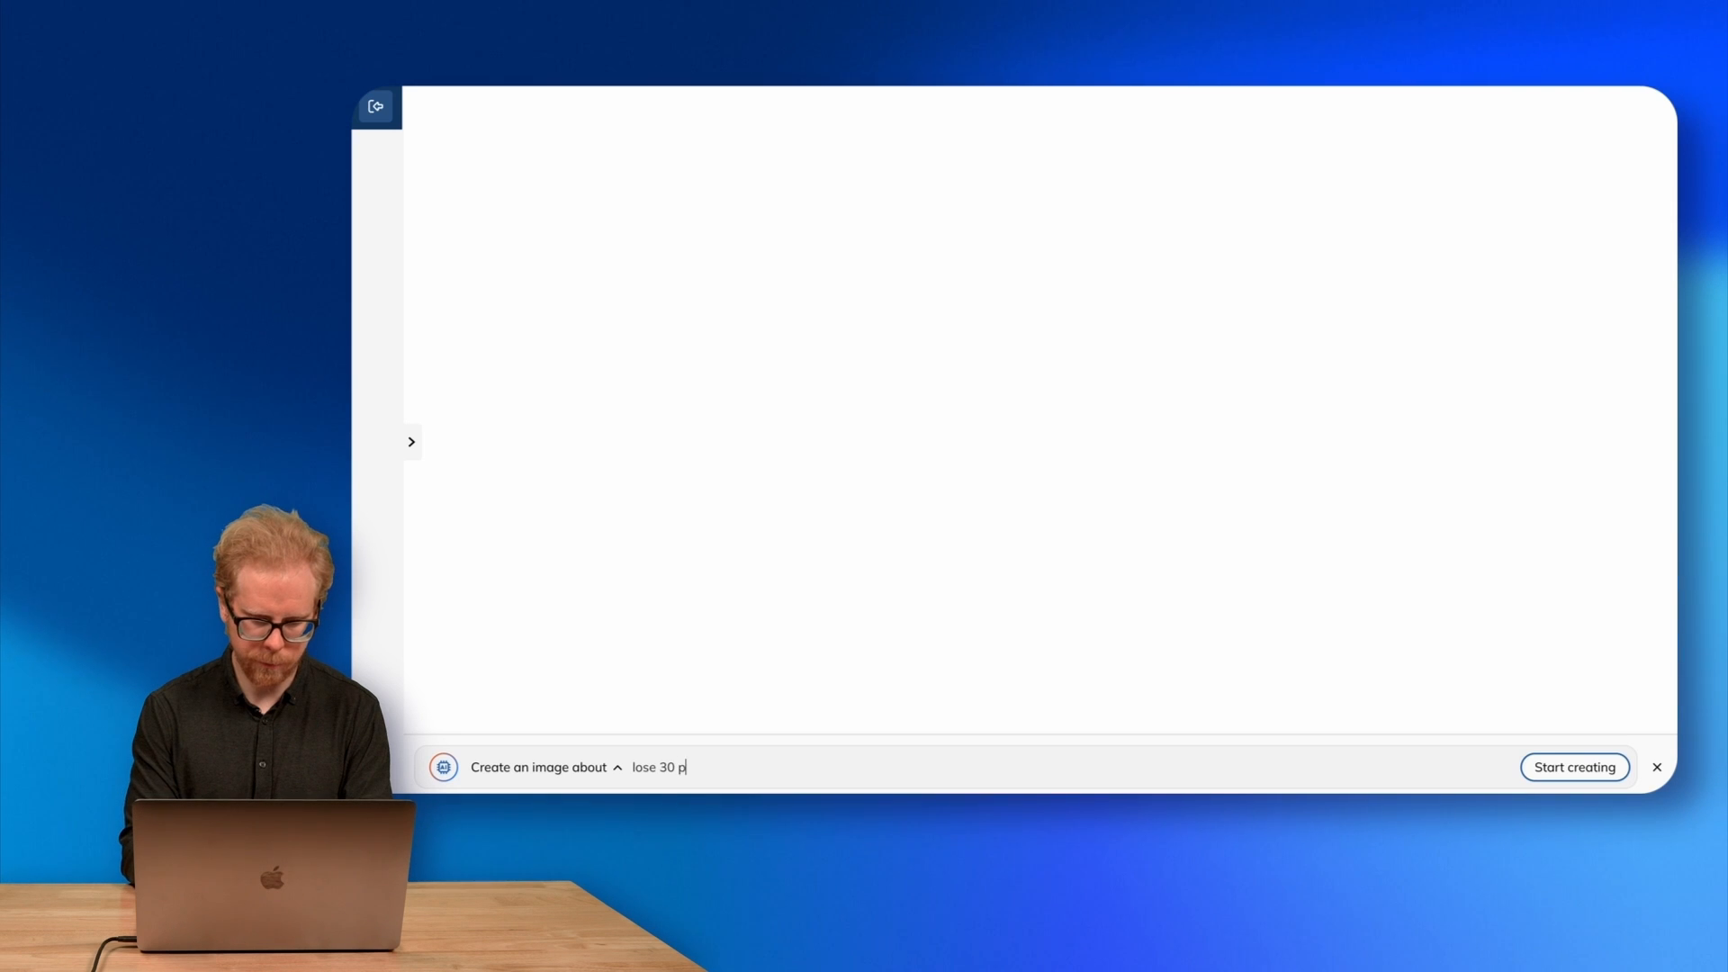
text(lose 30 pounds and keep it off)
key(Return)
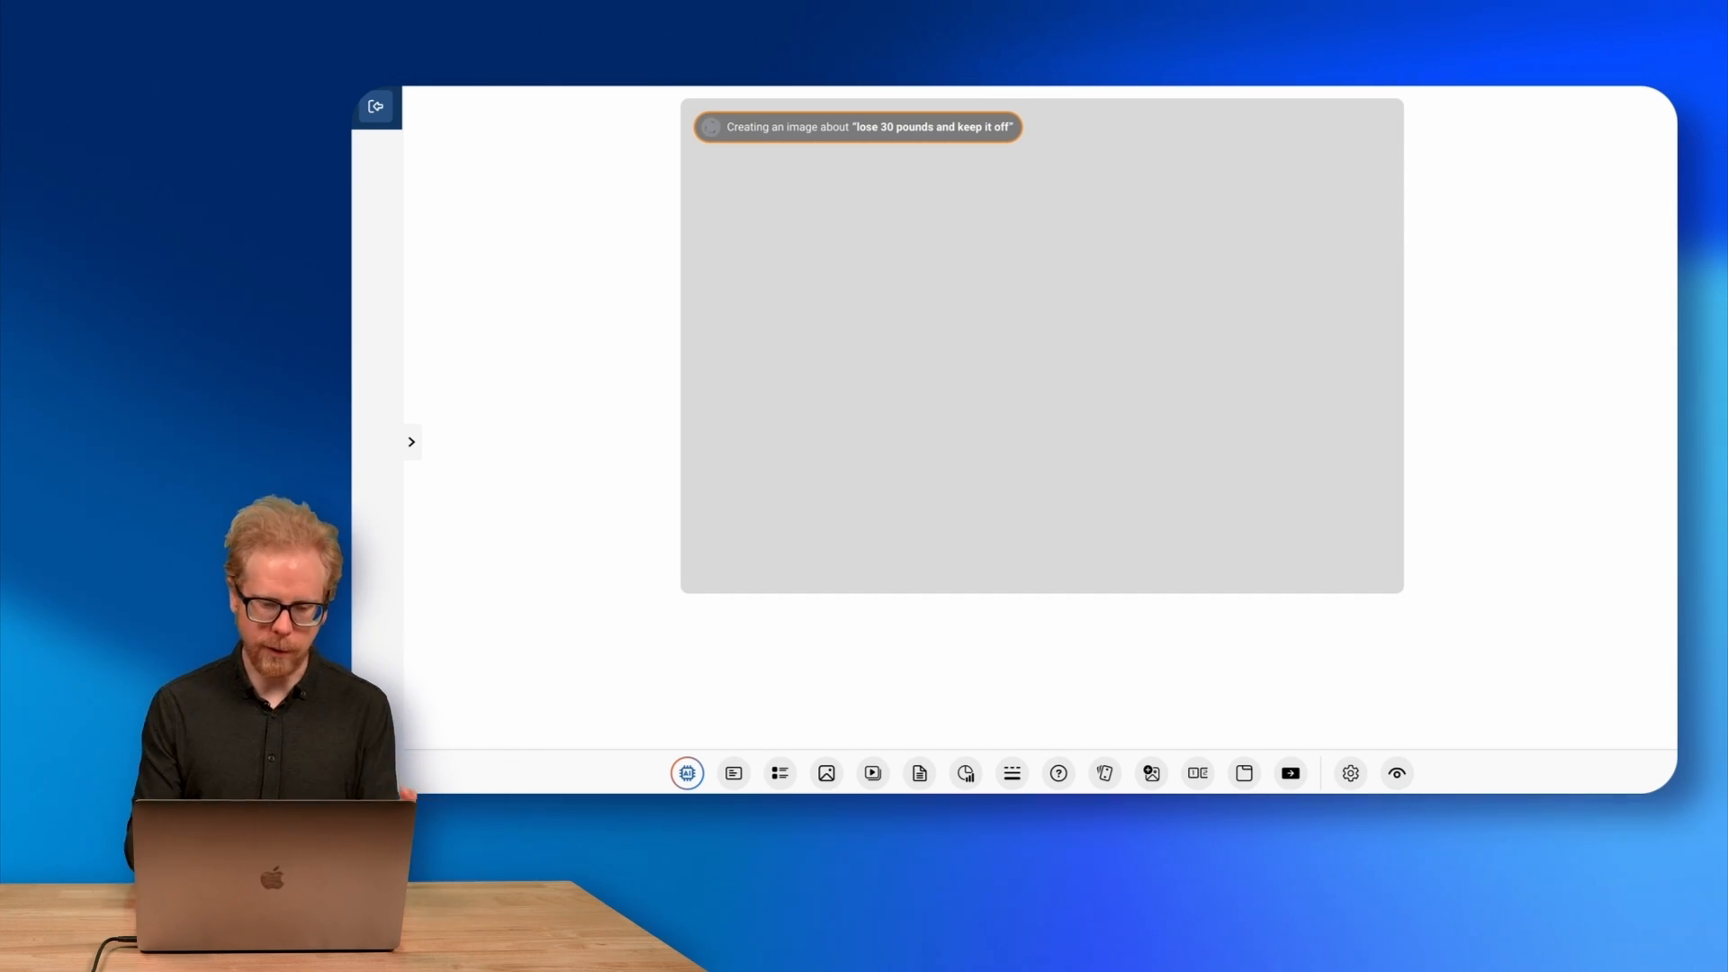
Have AI write text below the image from the prompt "write course overview for losing 30 pounds and keeping the weight off".
click(686, 772)
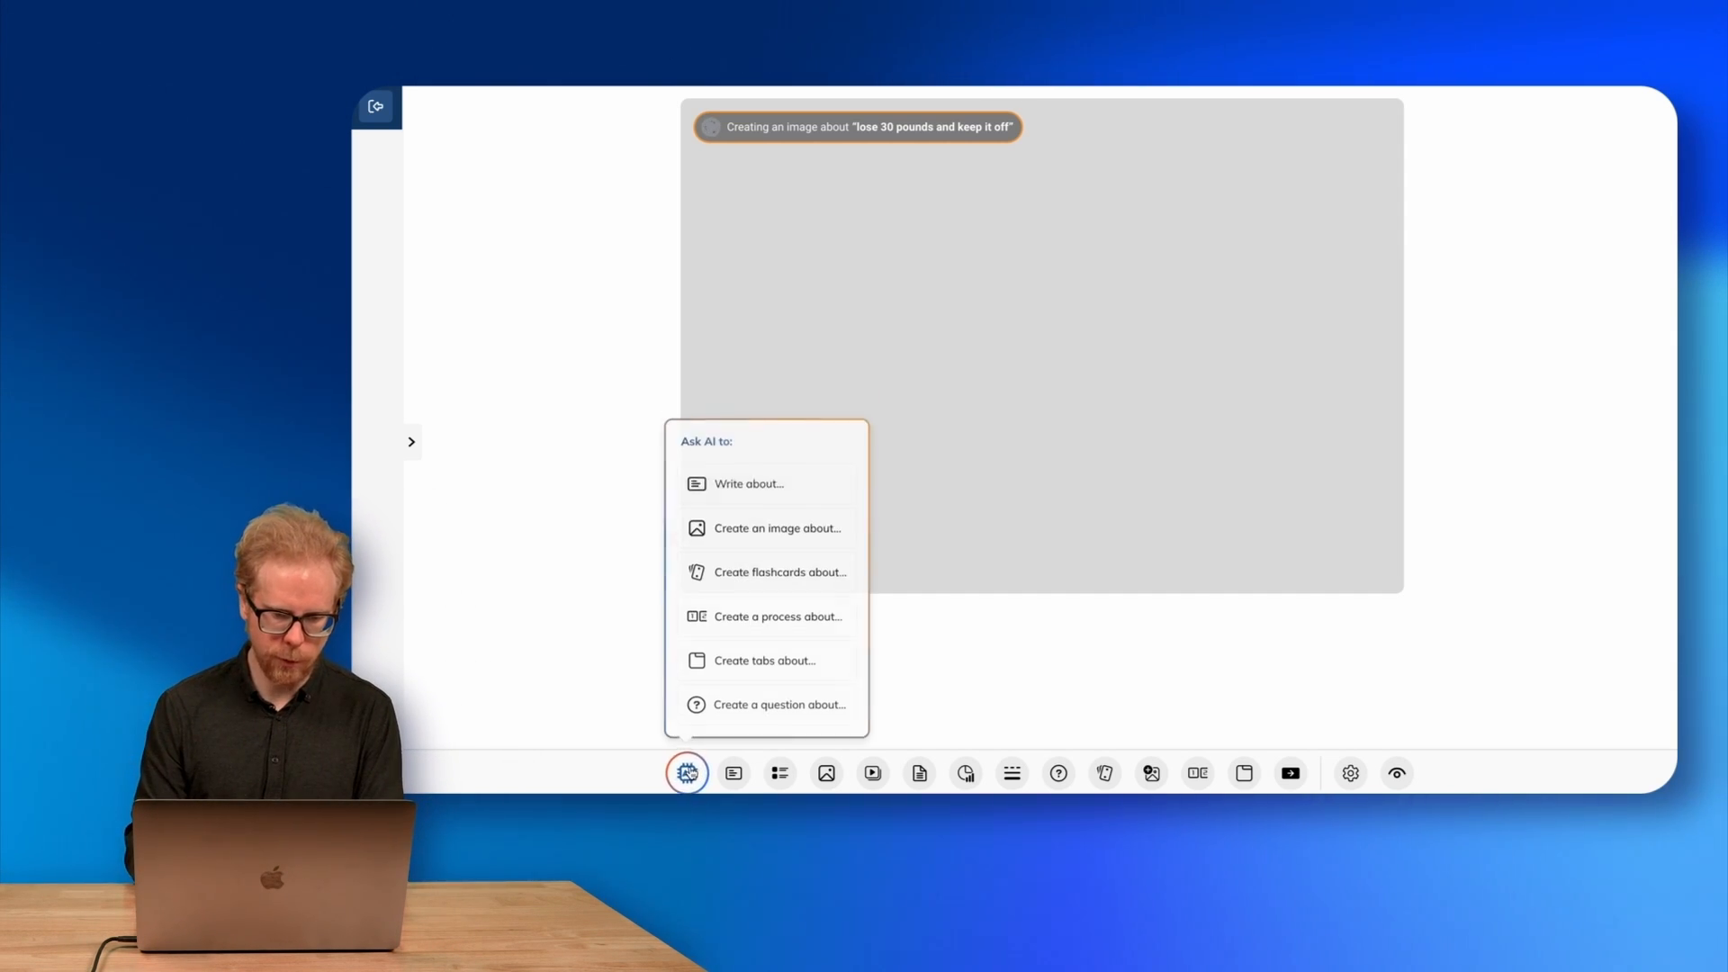
click(748, 490)
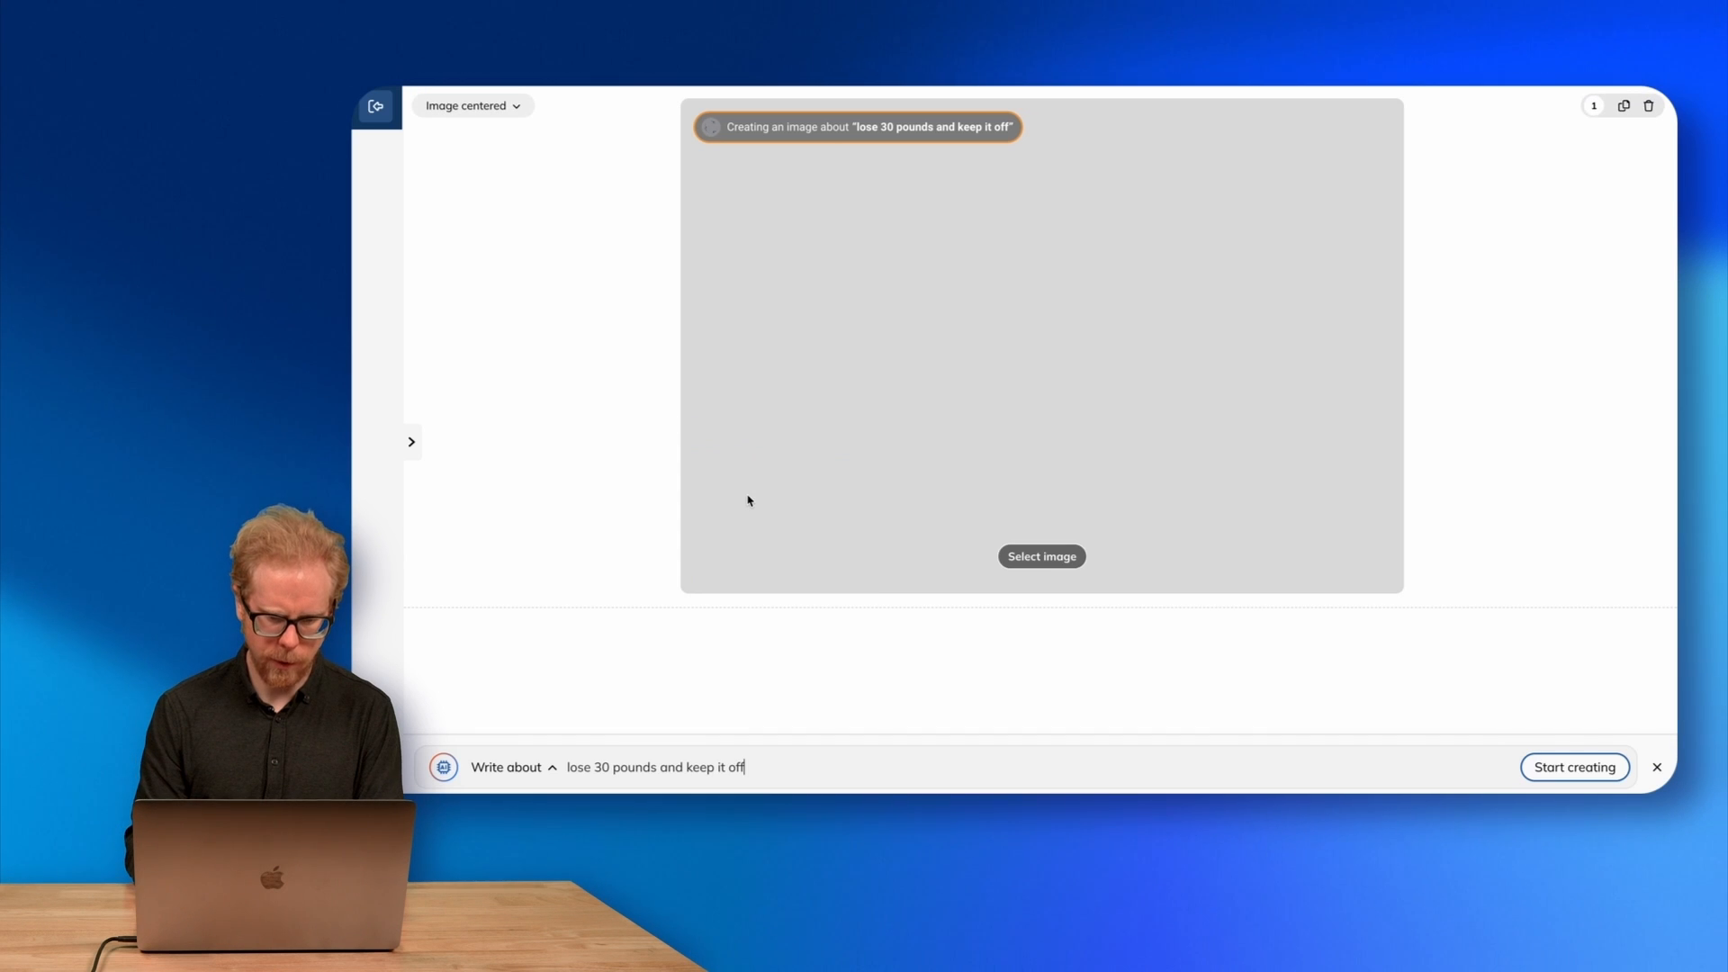
triple_click(752, 765)
text(write course overview for)
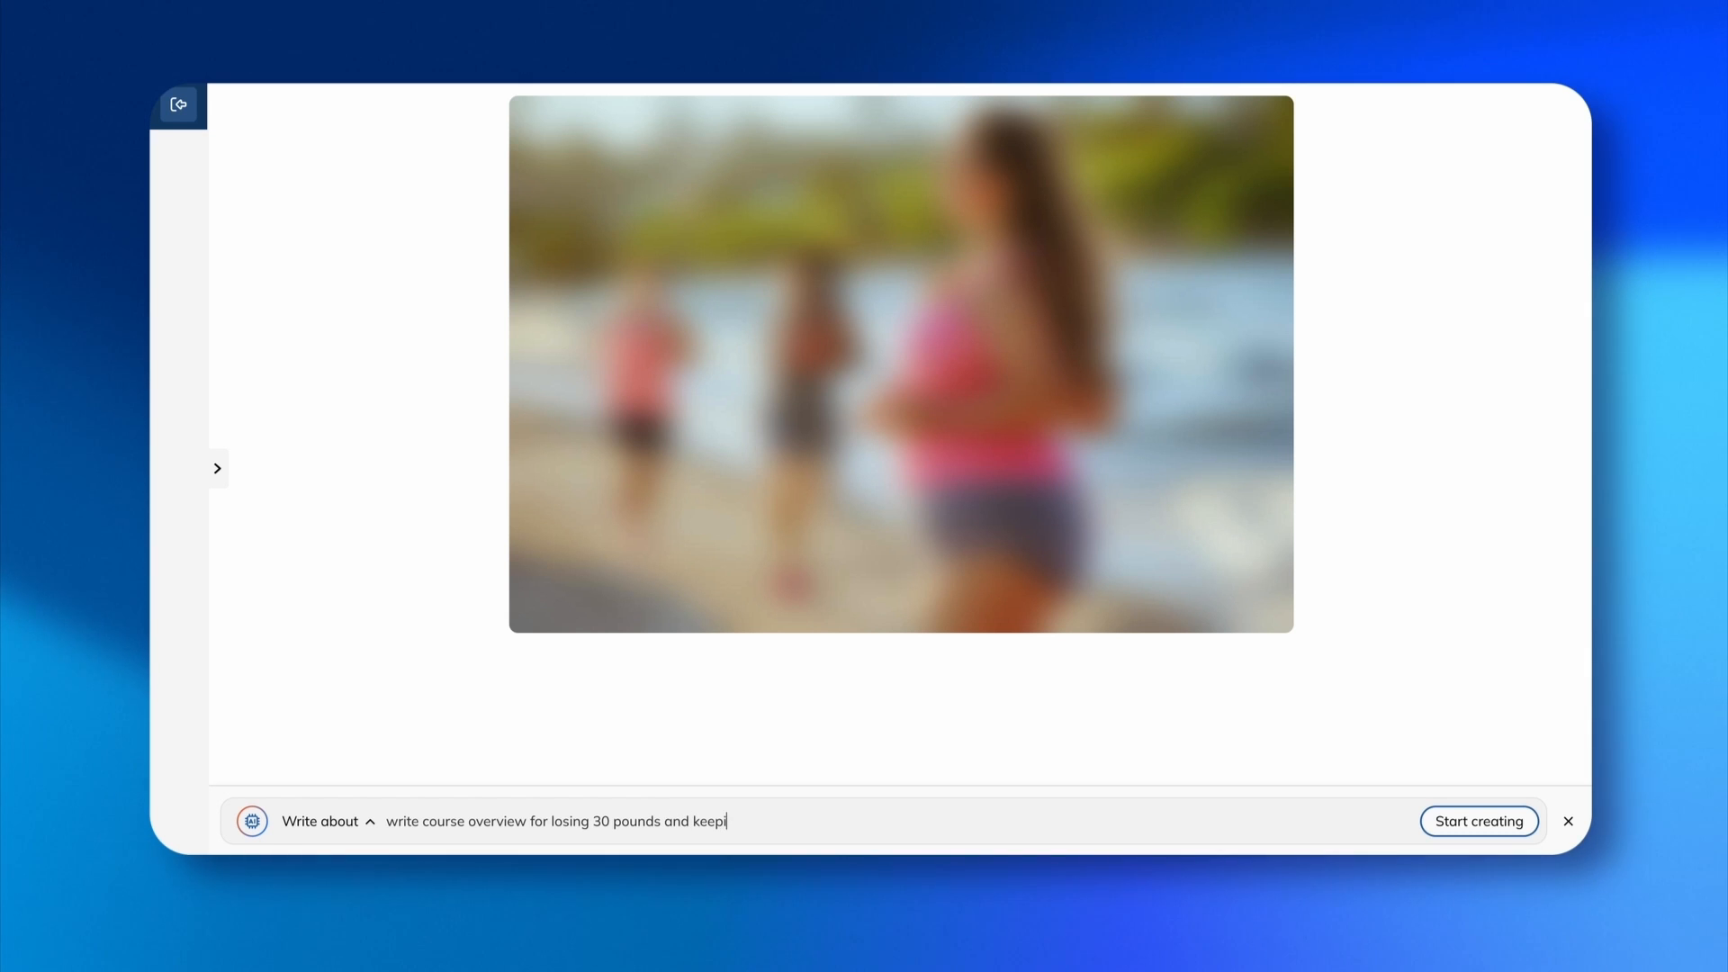
text(off)
key(Return)
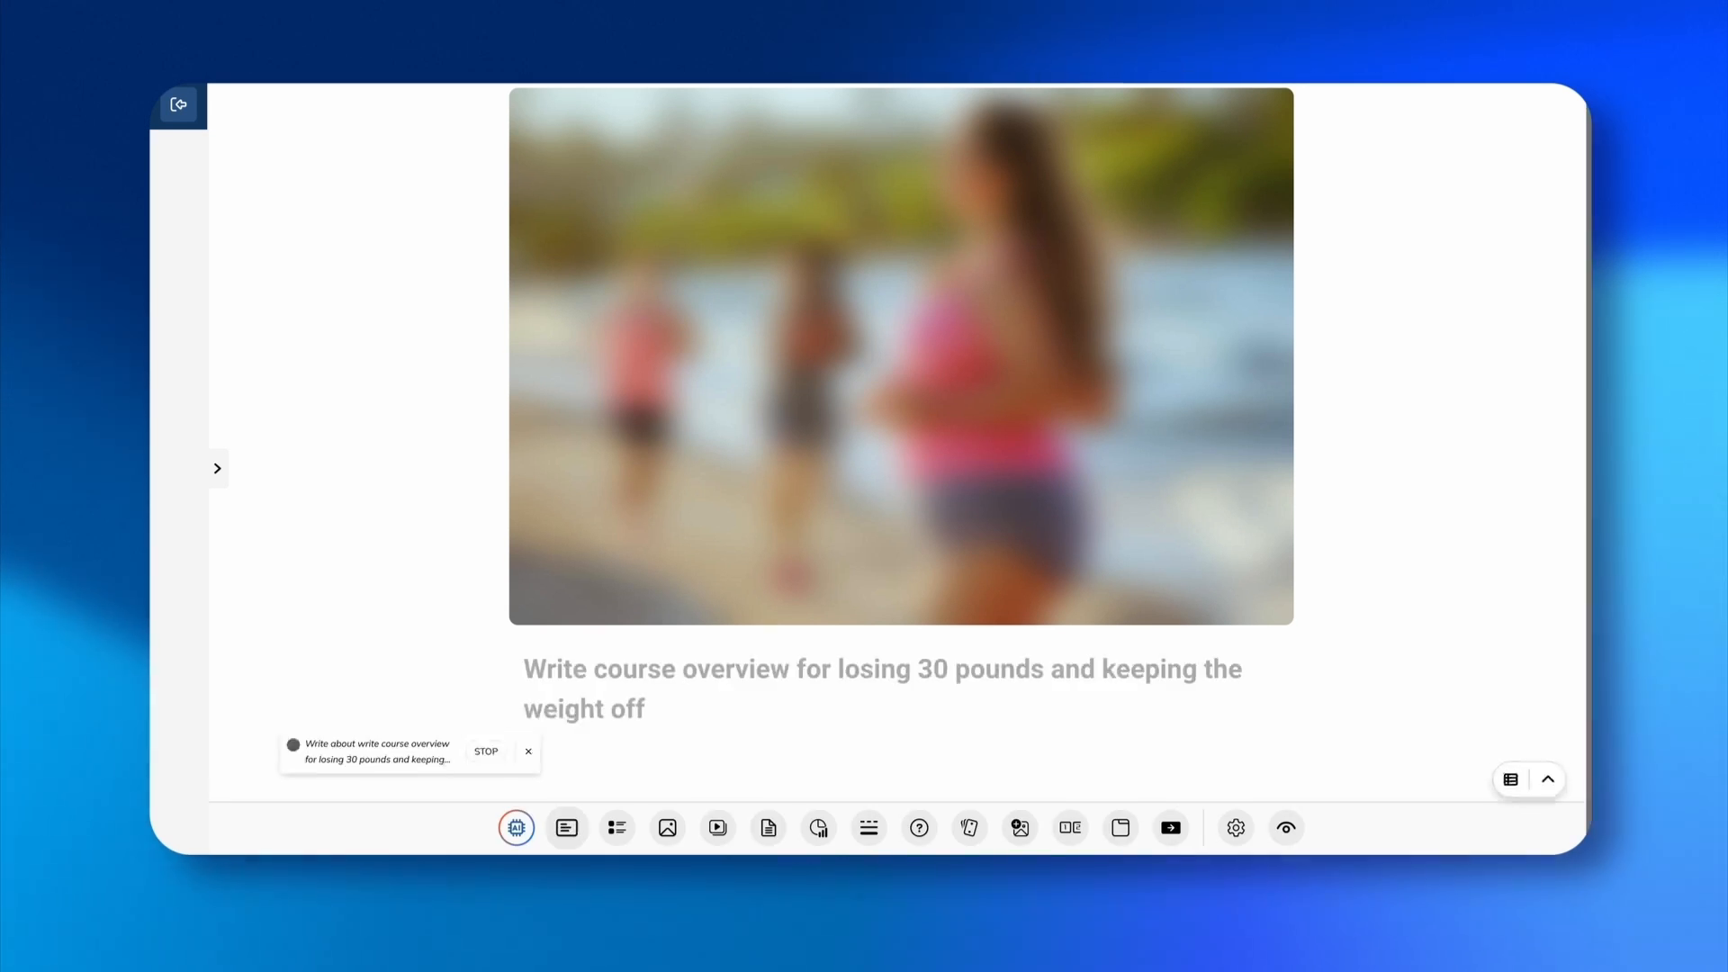
scroll(783, 228, up, 2)
click(783, 228)
click(947, 269)
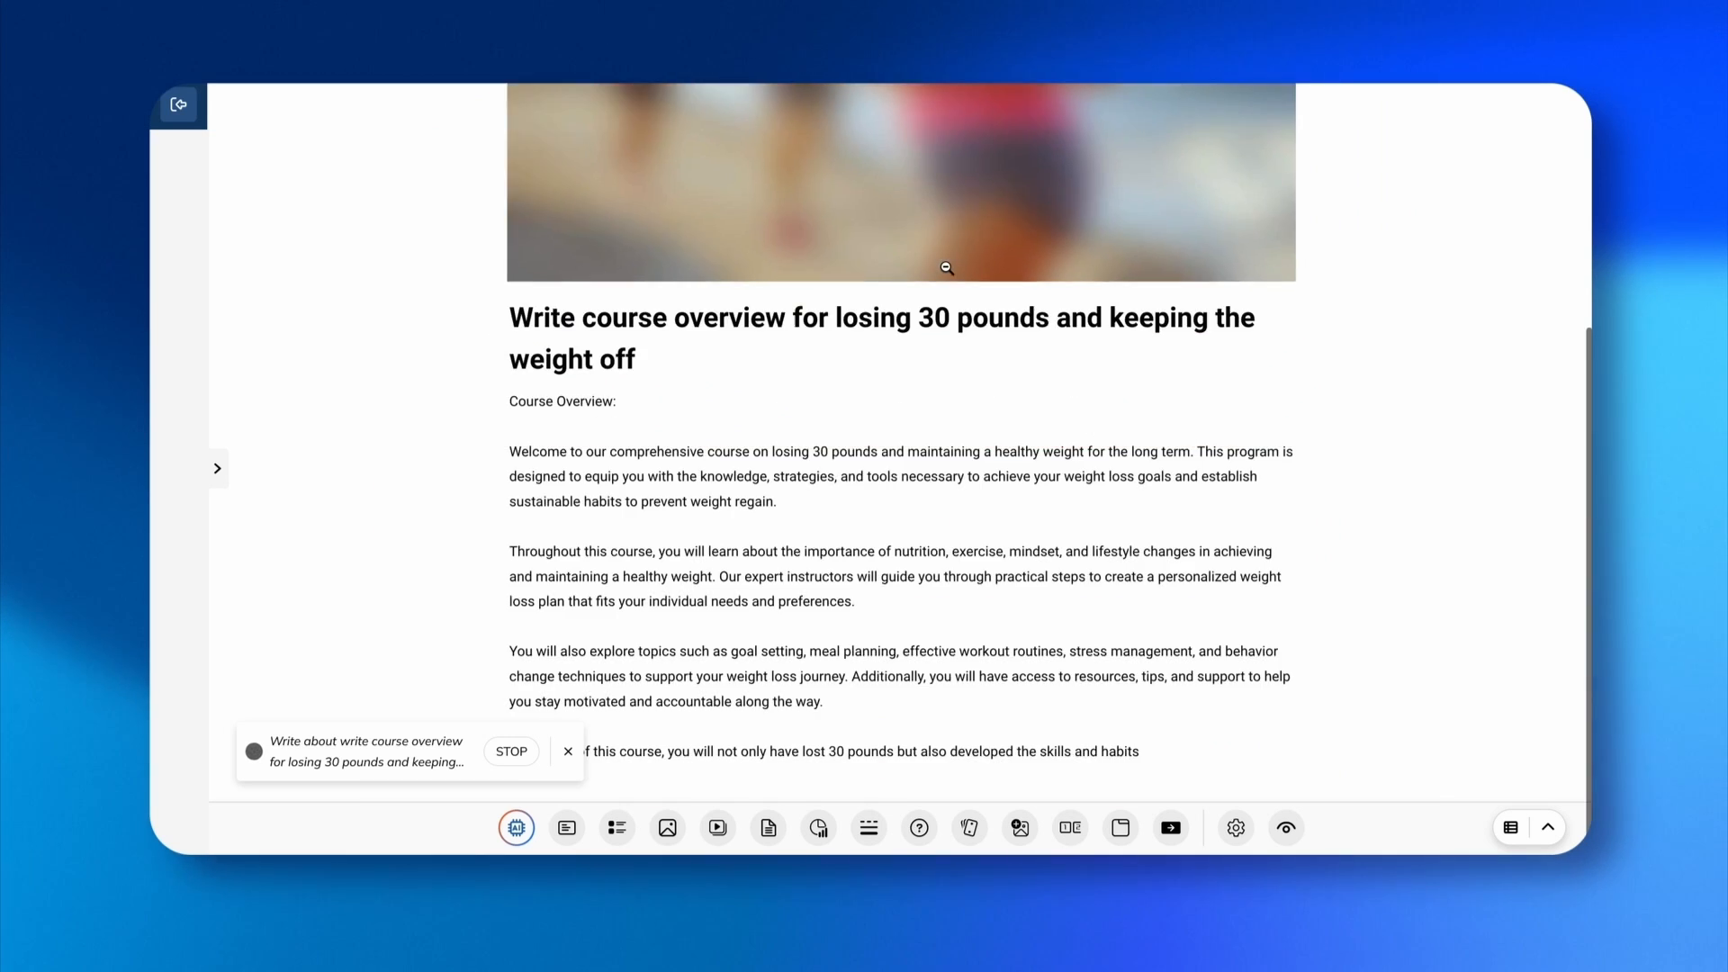
scroll(914, 432, down, 2)
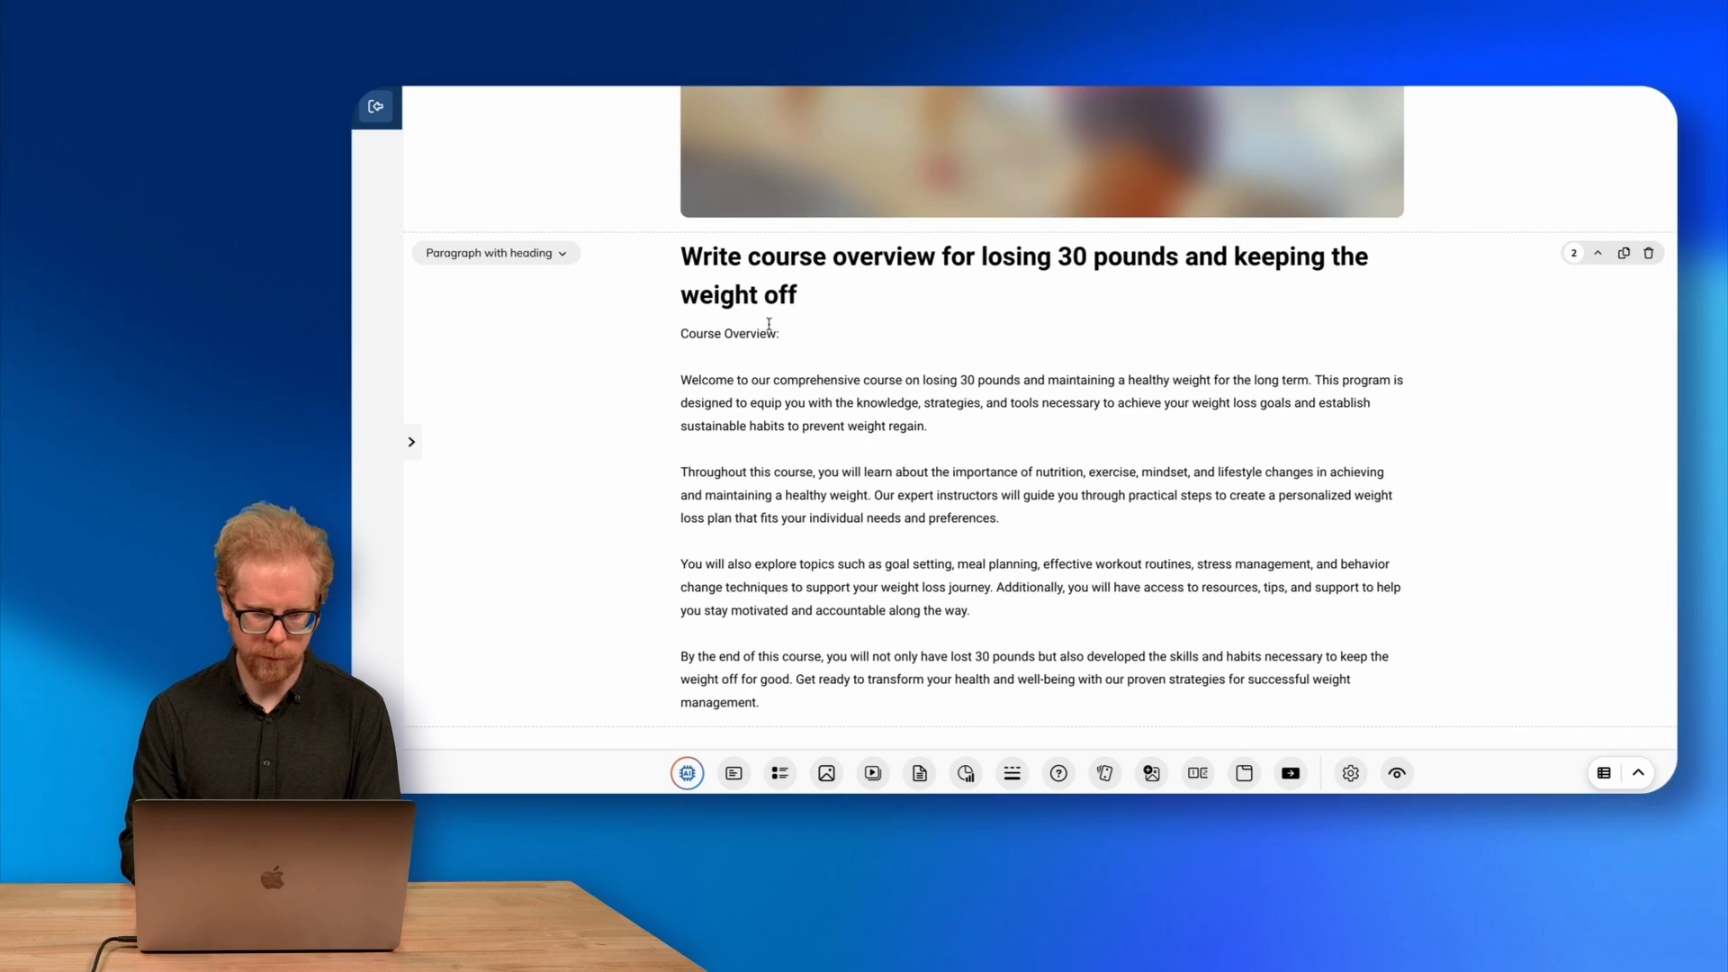
Add a video block below the AI-written course overview and look over the unit's content.
click(872, 773)
scroll(923, 187, up, 5)
scroll(925, 188, up, 5)
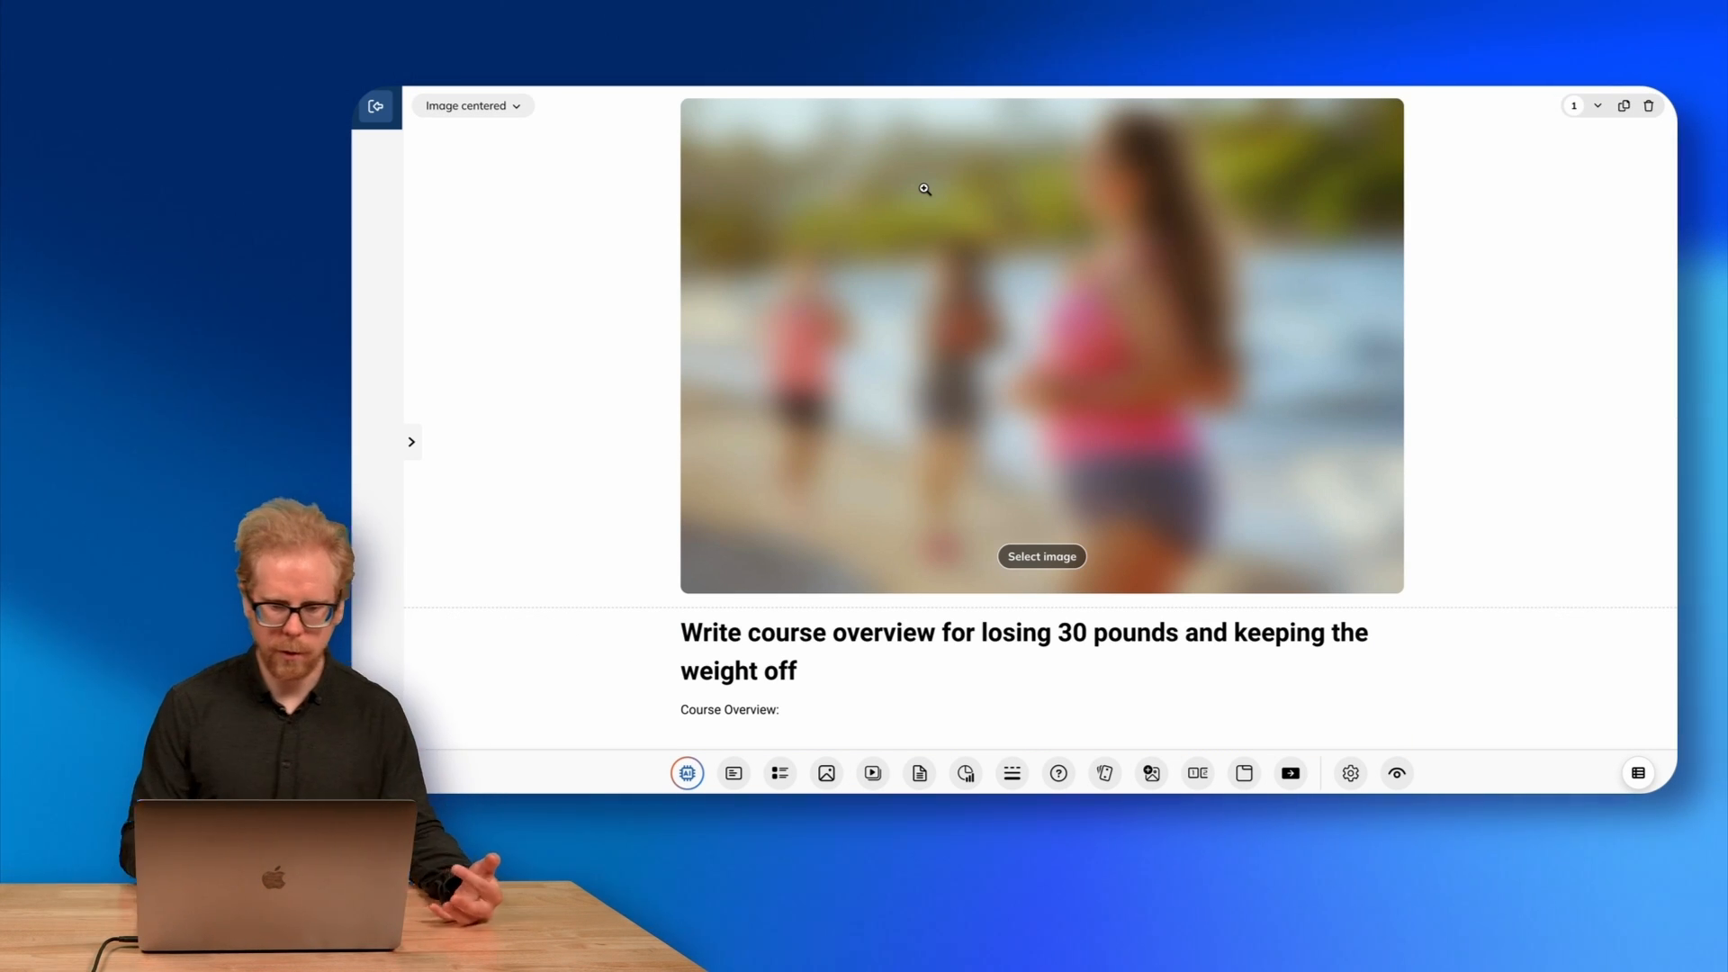
scroll(916, 382, down, 6)
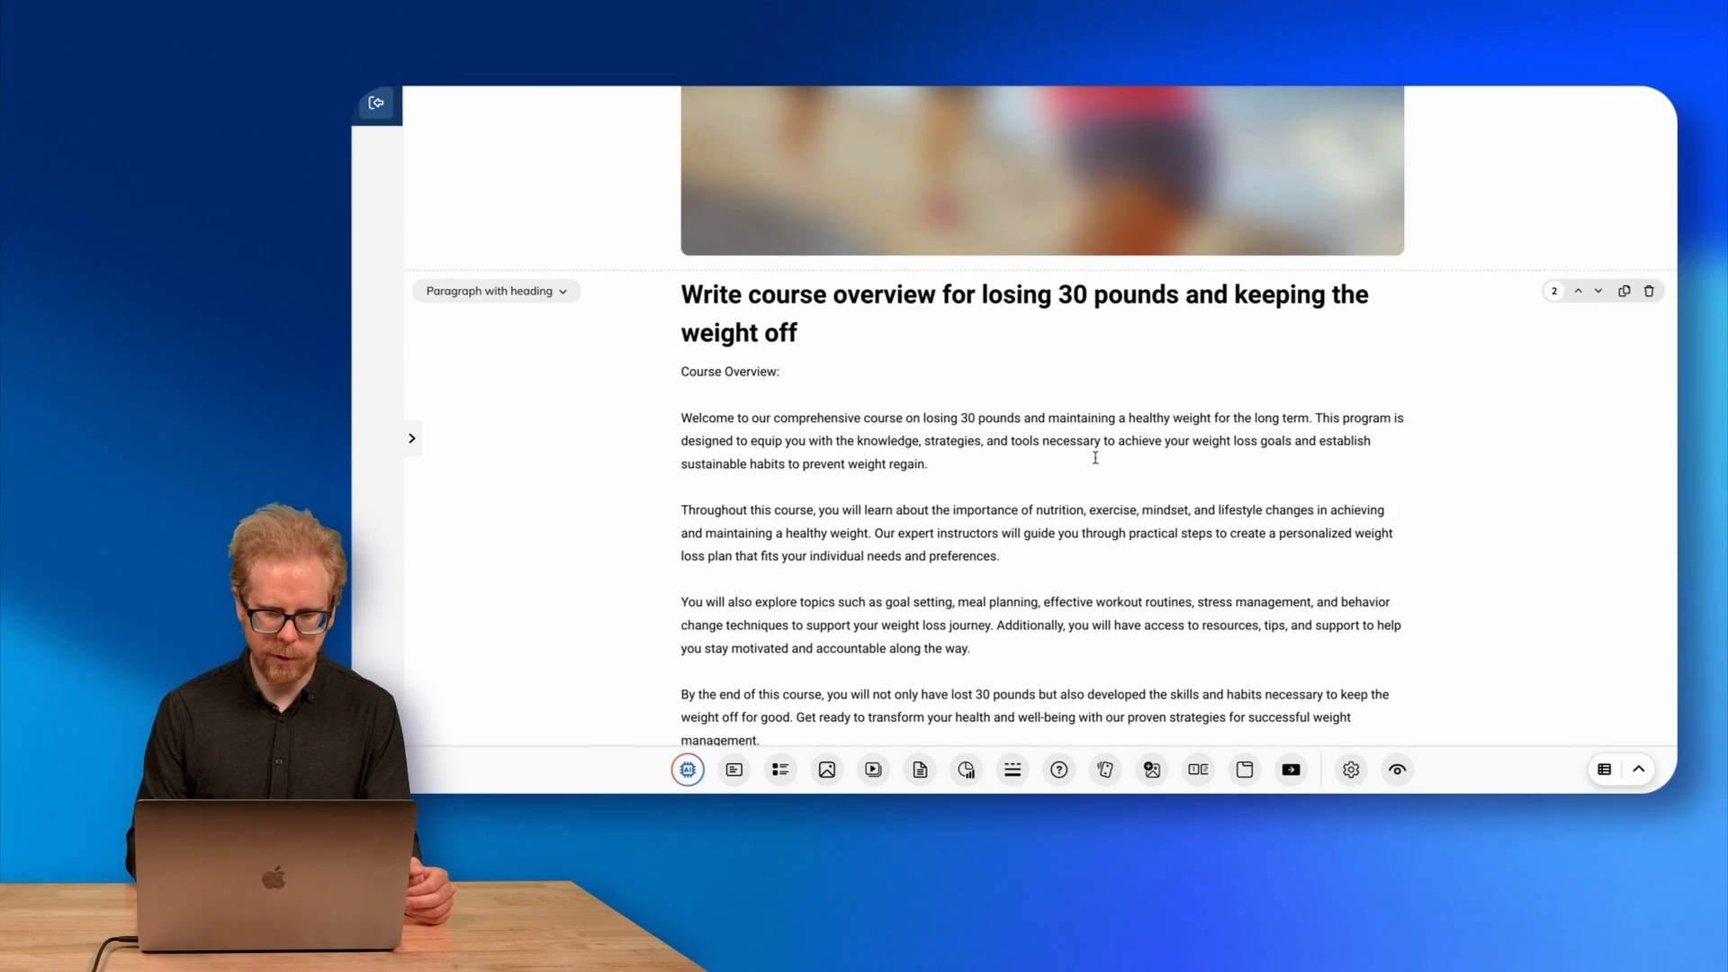
scroll(835, 515, down, 5)
scroll(847, 234, up, 4)
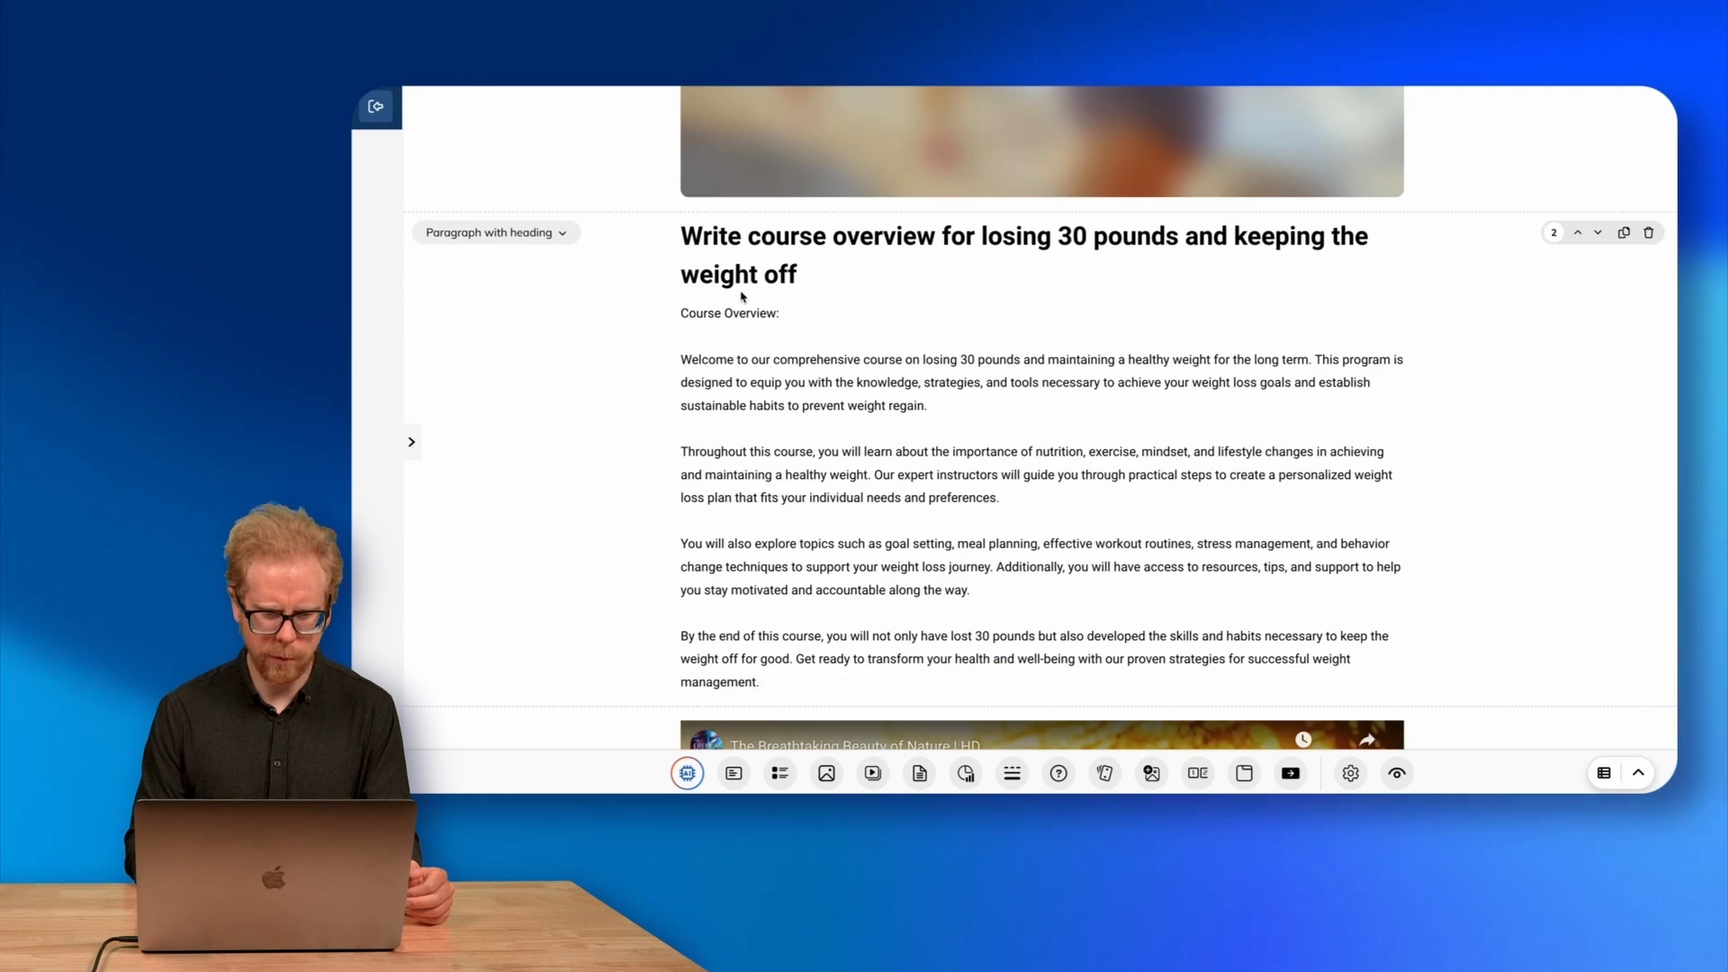
Move the overview block's heading text into a new Paragraph with heading block below the video, and clear the new block's placeholder paragraph.
drag(831, 280, 647, 232)
key(super+c)
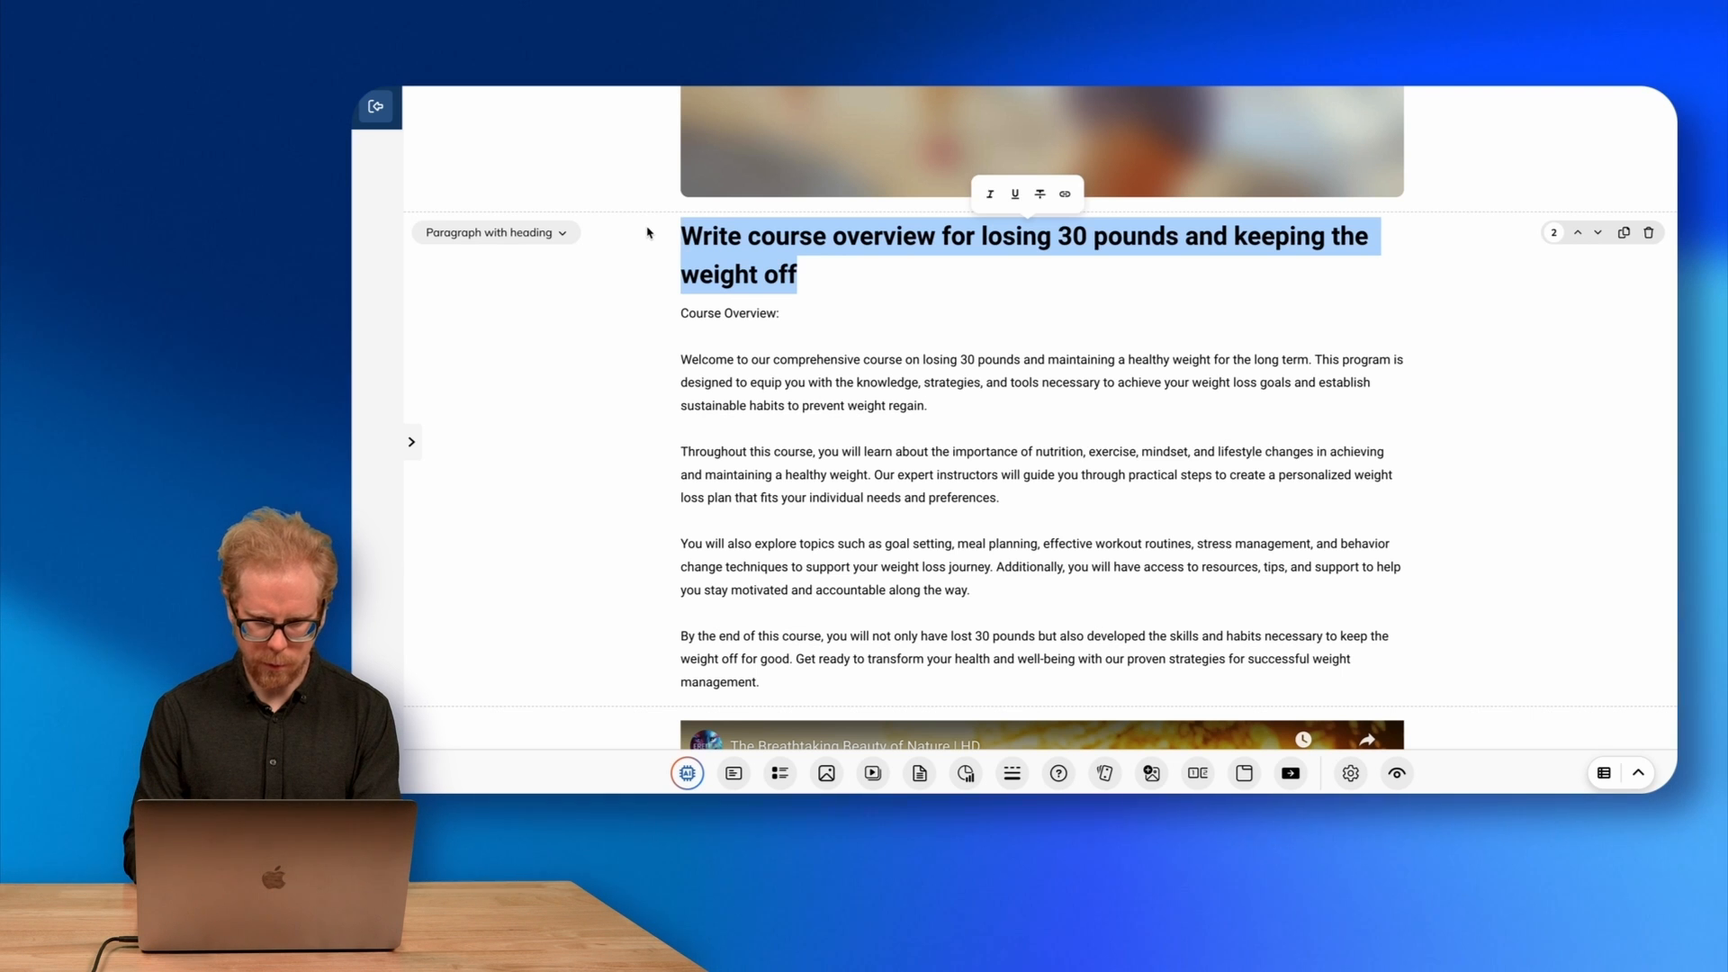
key(BackSpace)
scroll(745, 776, down, 1)
click(745, 776)
double_click(738, 642)
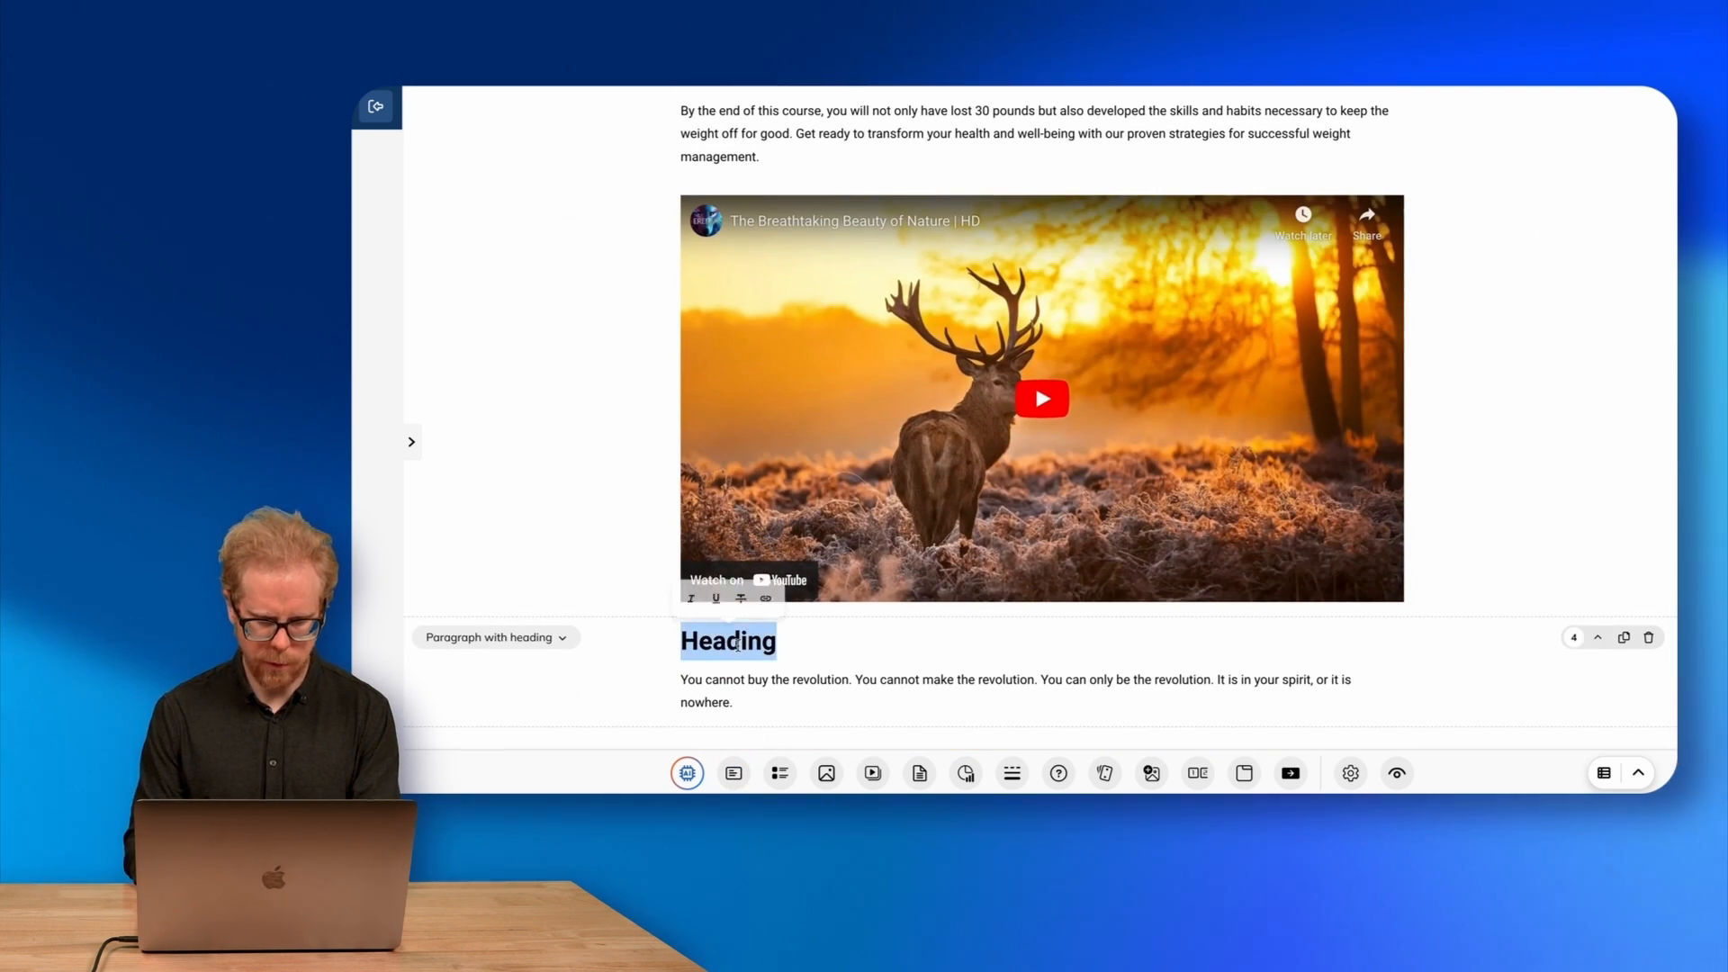
key(super+v)
triple_click(662, 676)
key(BackSpace)
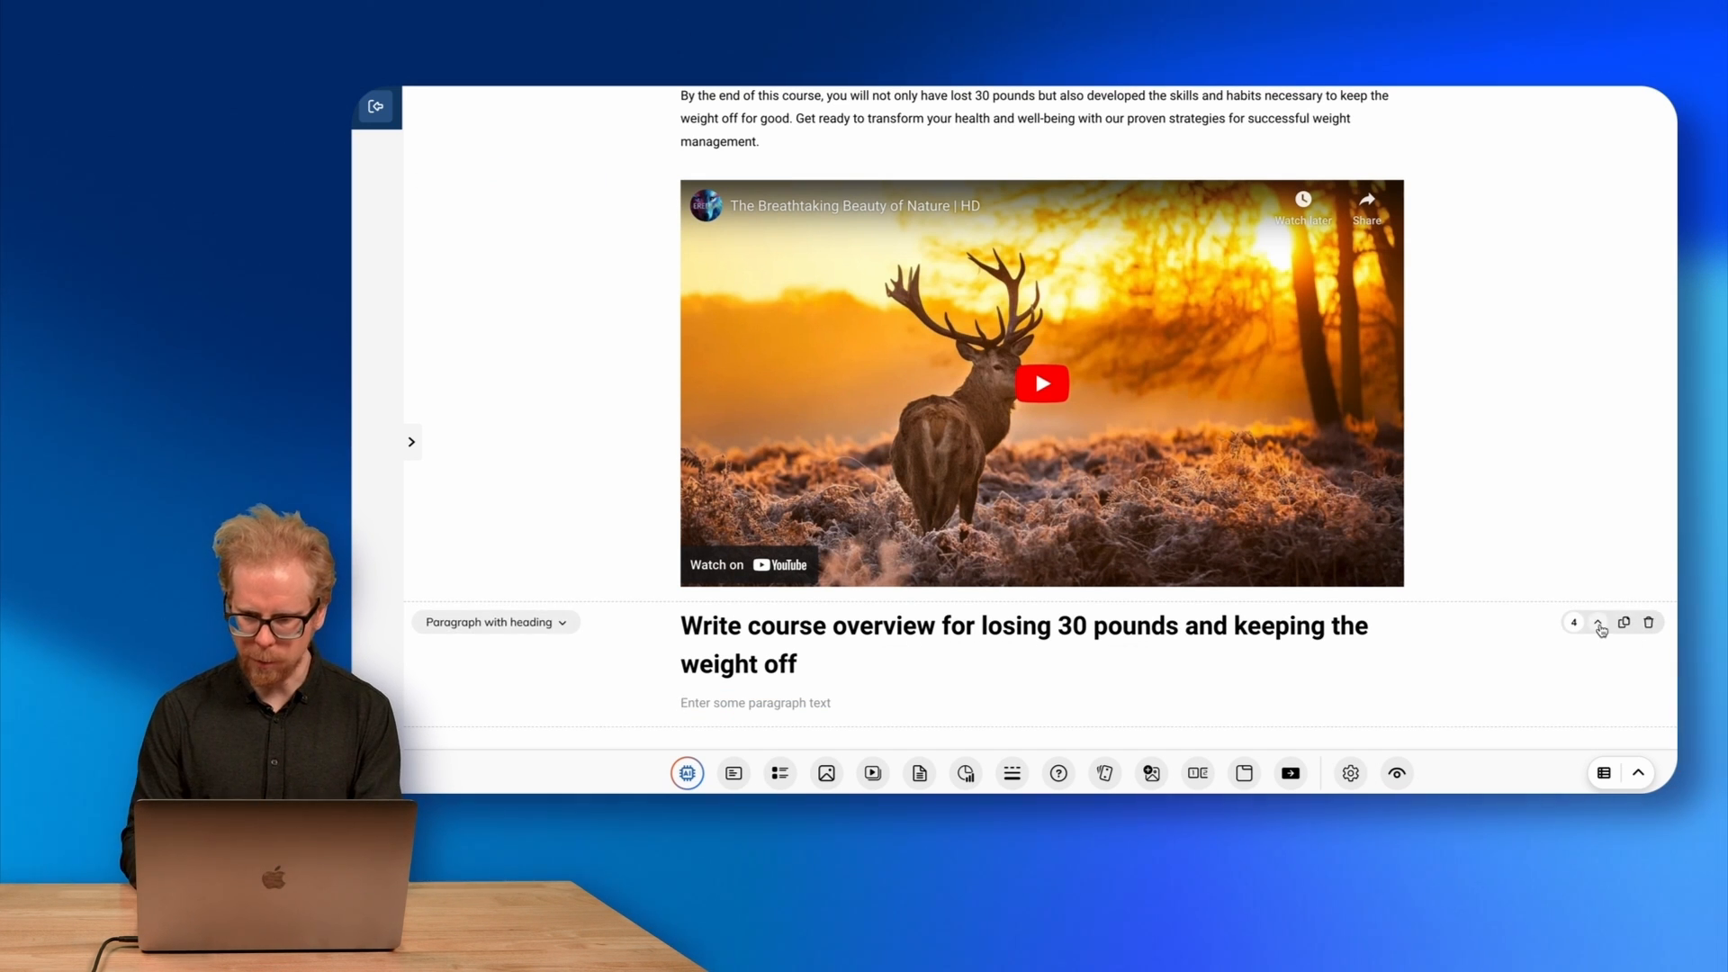
Move the new heading block above the overview text and delete the image block above it.
click(1599, 624)
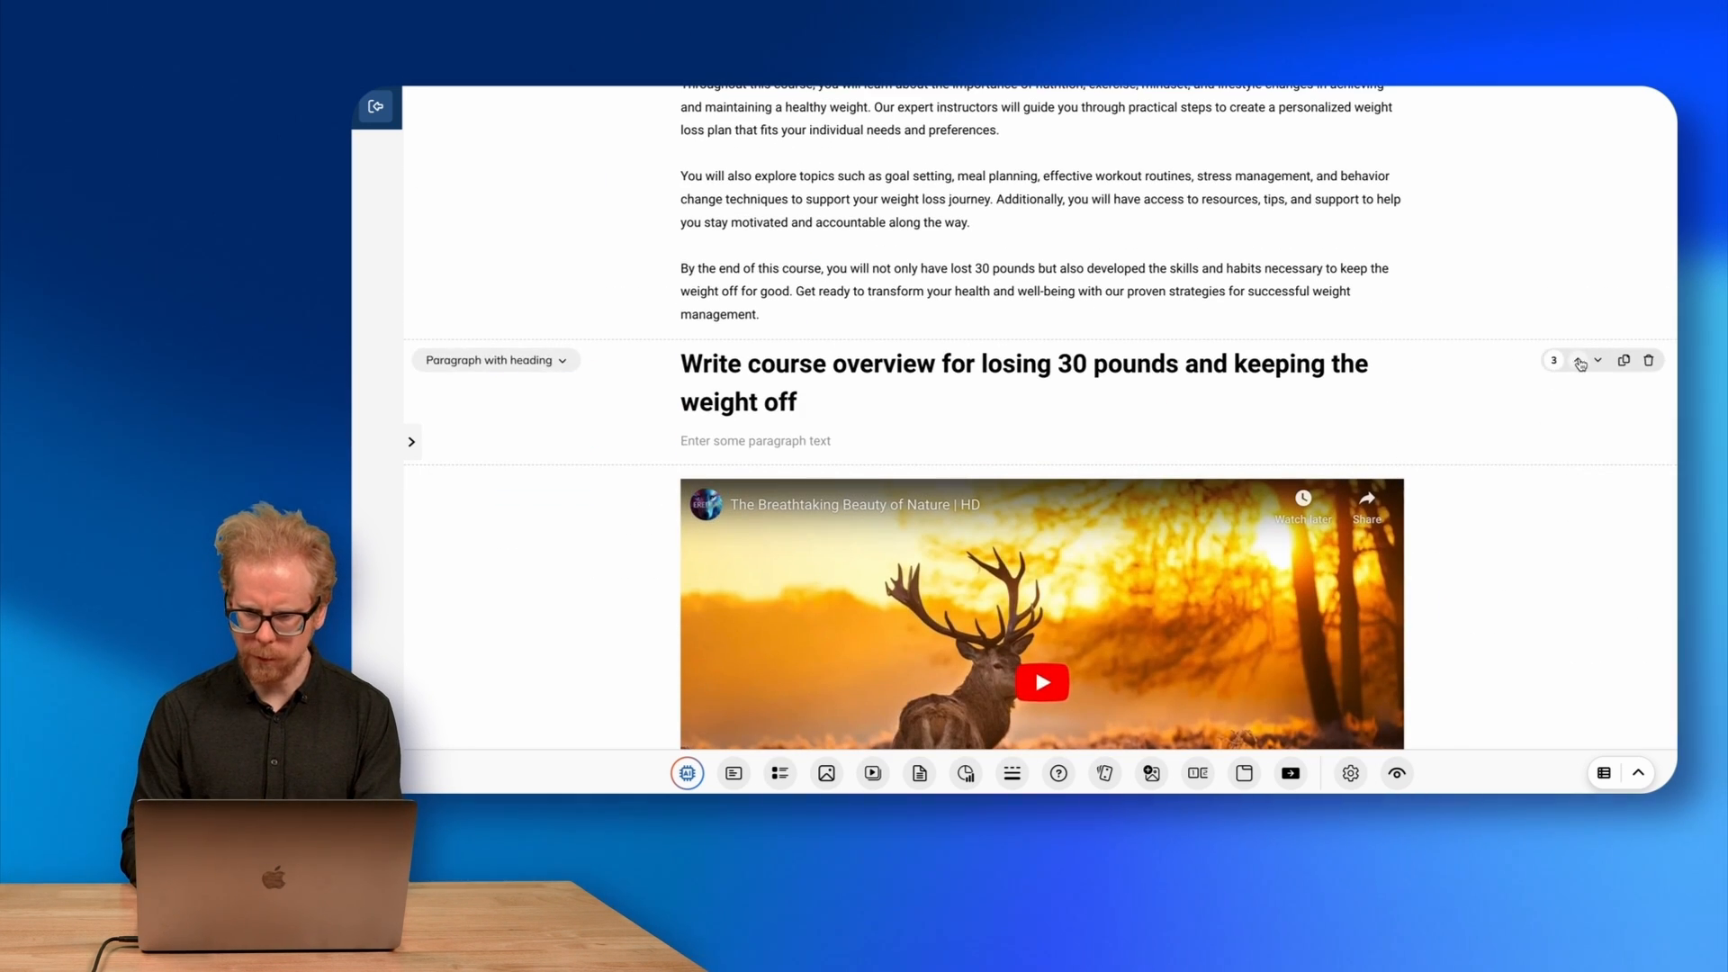
click(1578, 362)
scroll(1088, 262, up, 5)
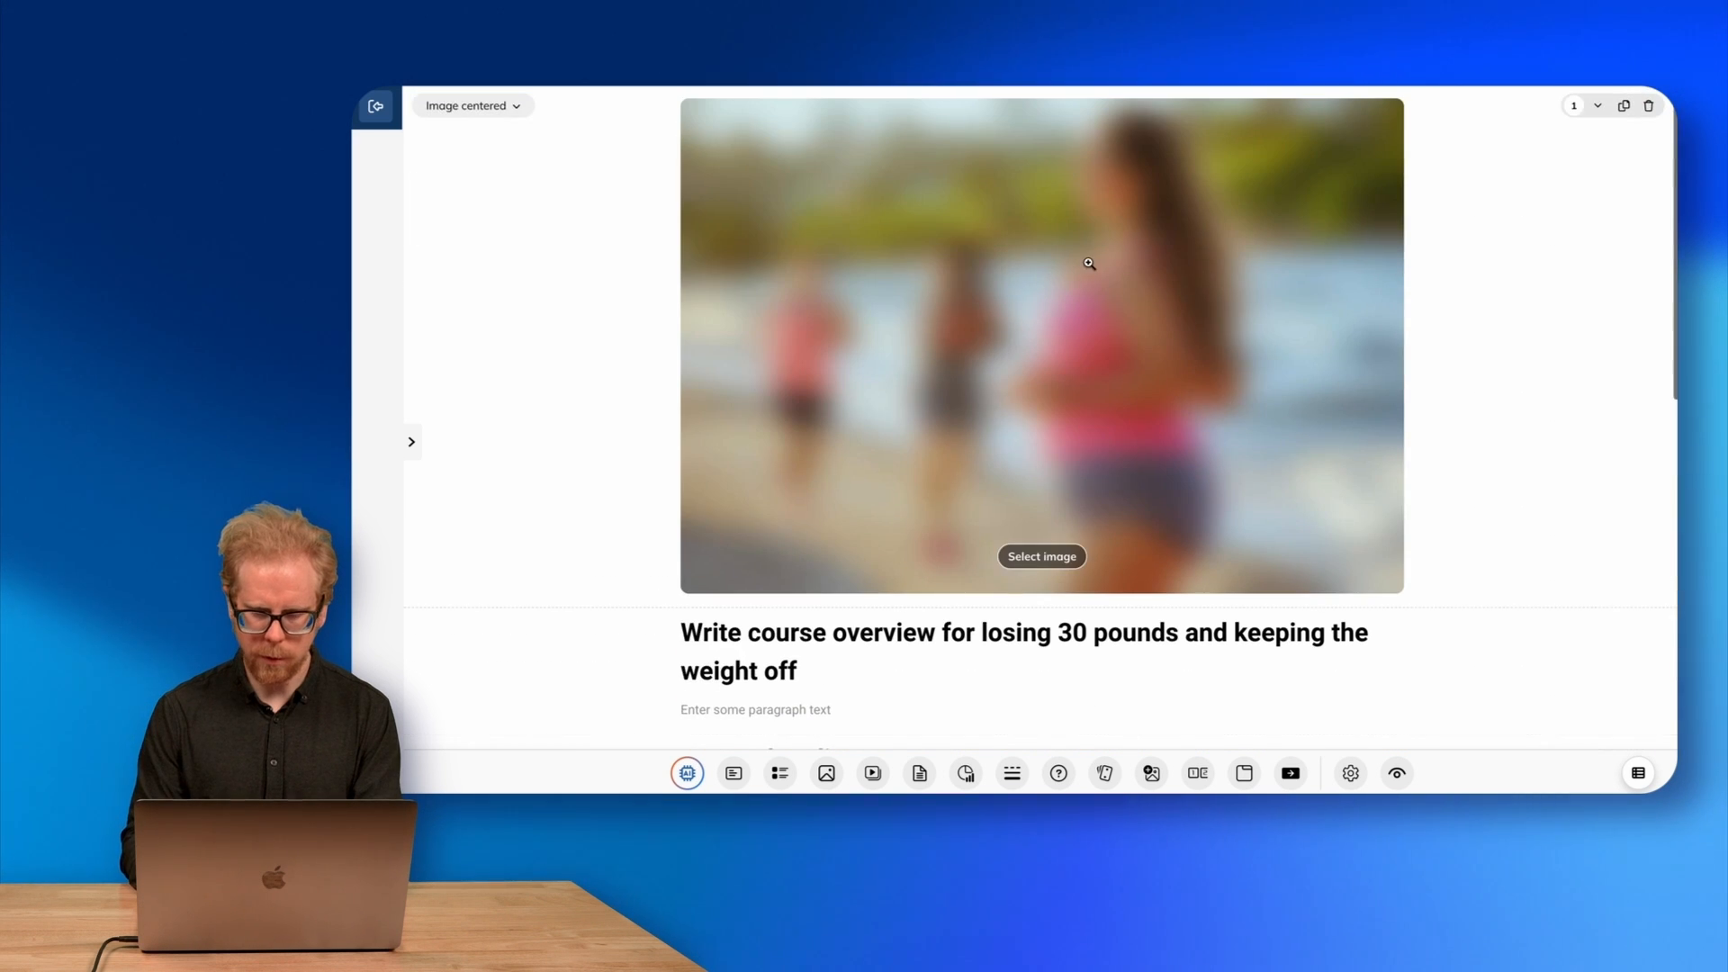
click(1652, 104)
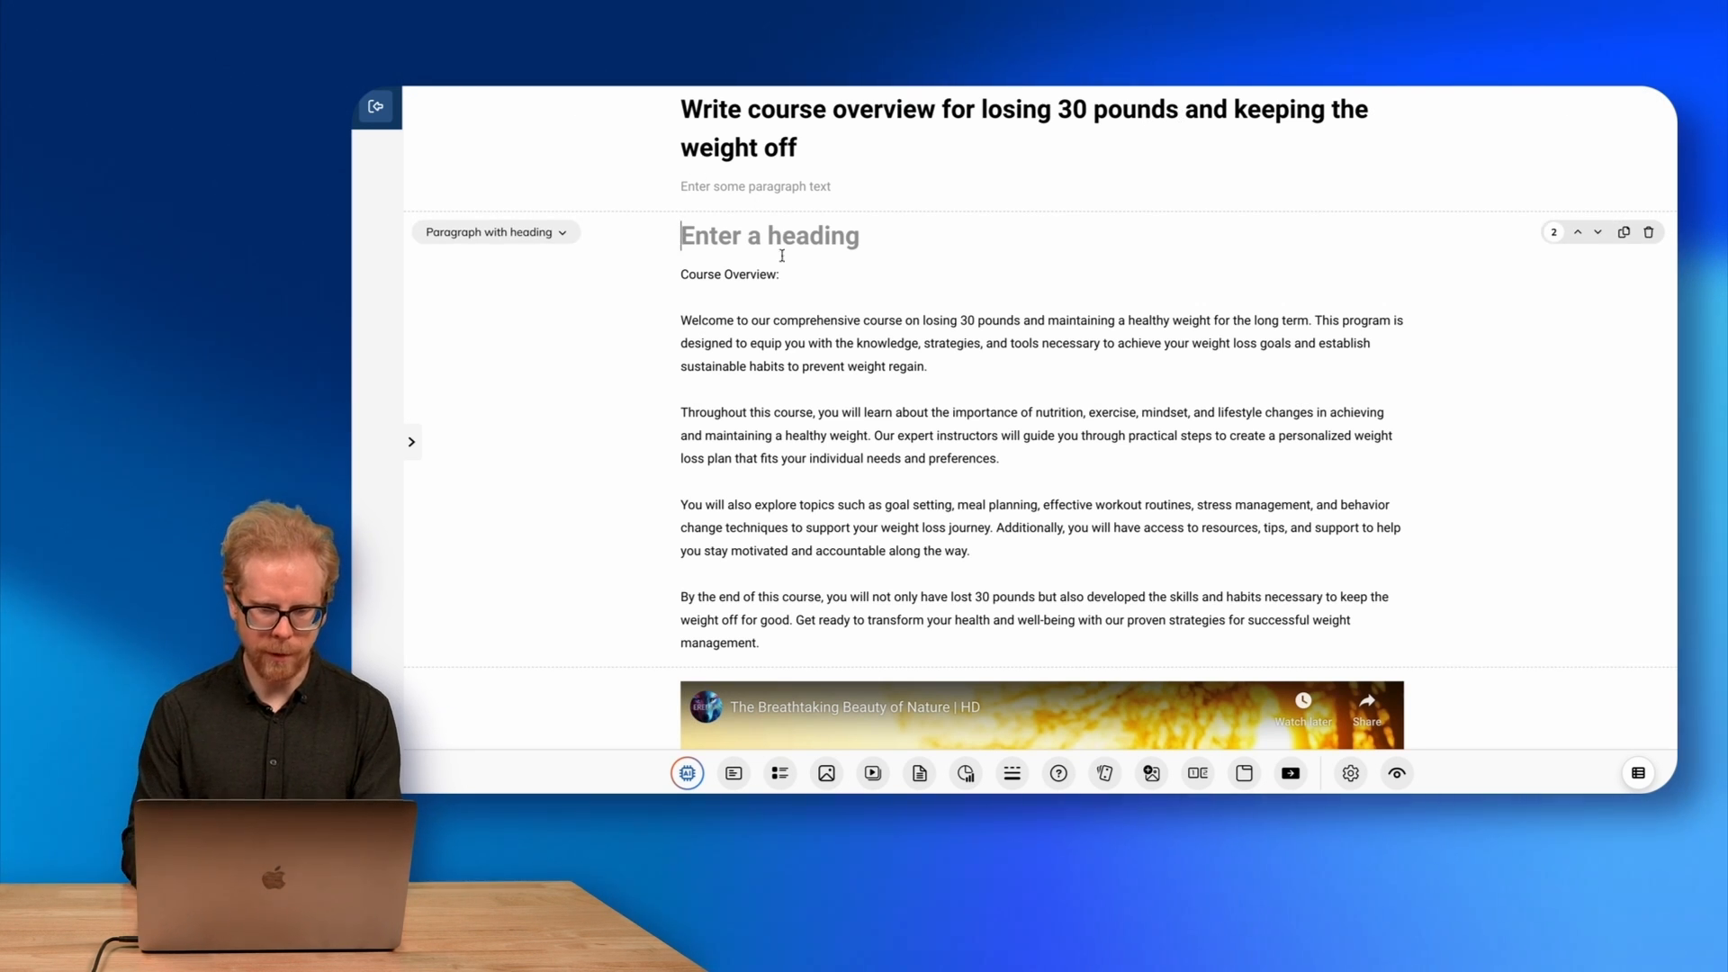
Remove the "Course Overview:" line and change the block to Paragraph with subheading, with "Overview" as its subheading.
key(BackSpace)
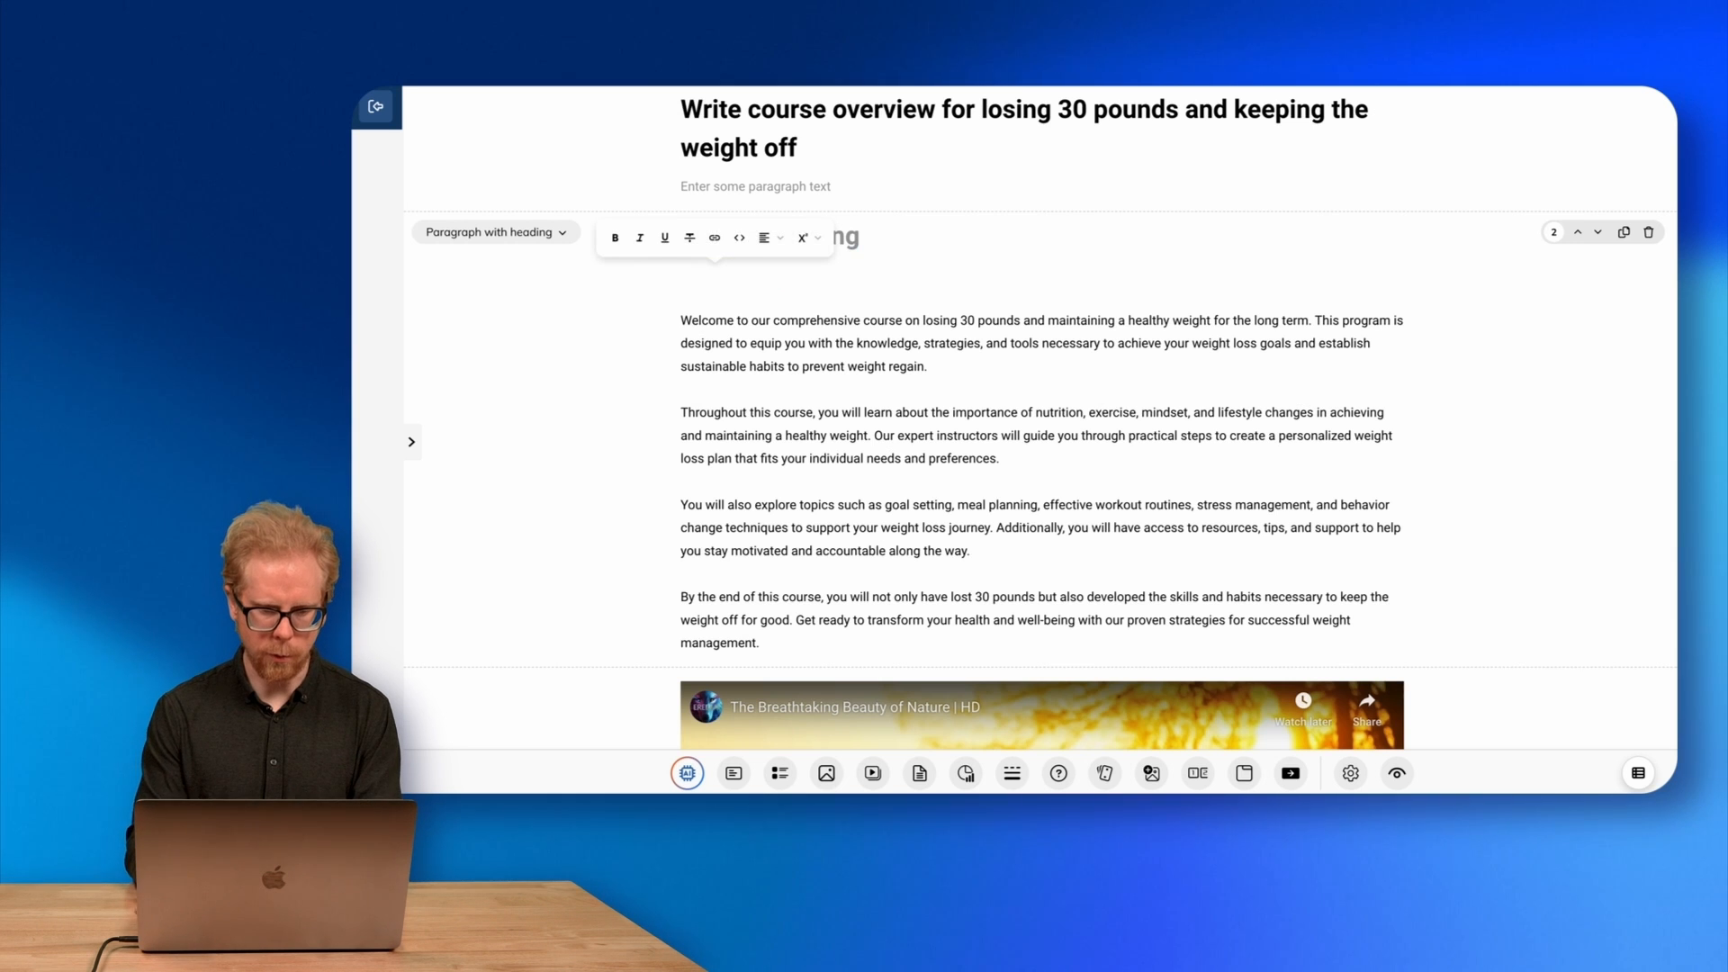
key(BackSpace)
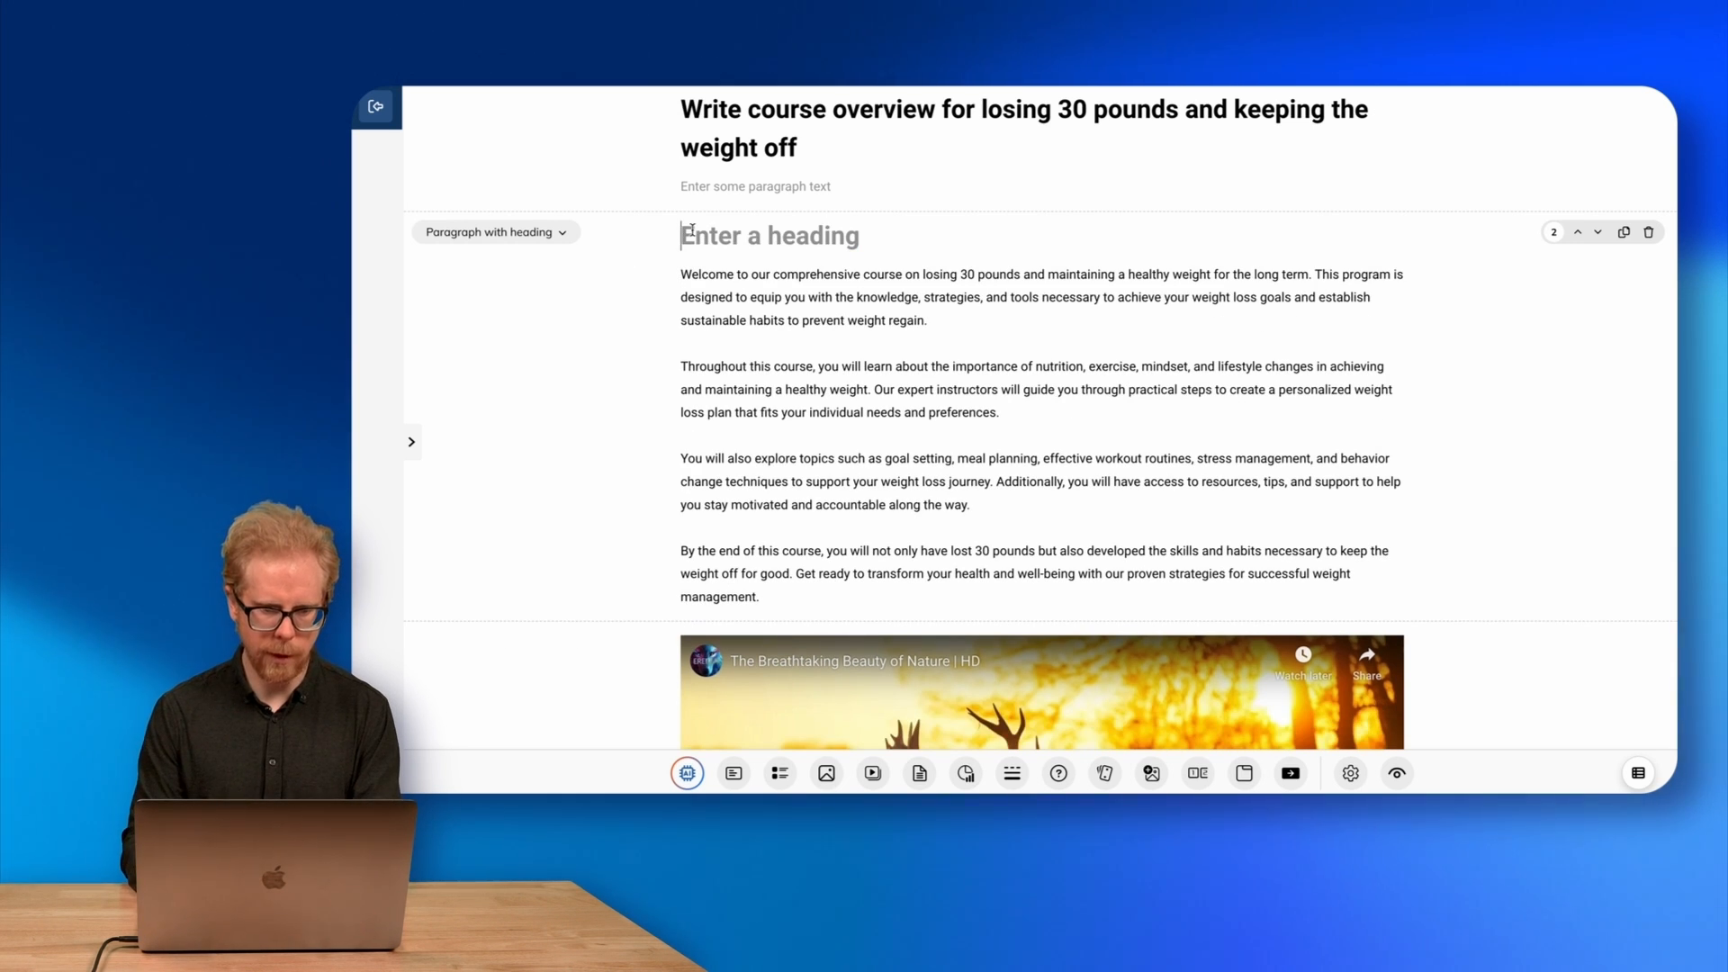
click(562, 235)
click(564, 238)
click(564, 237)
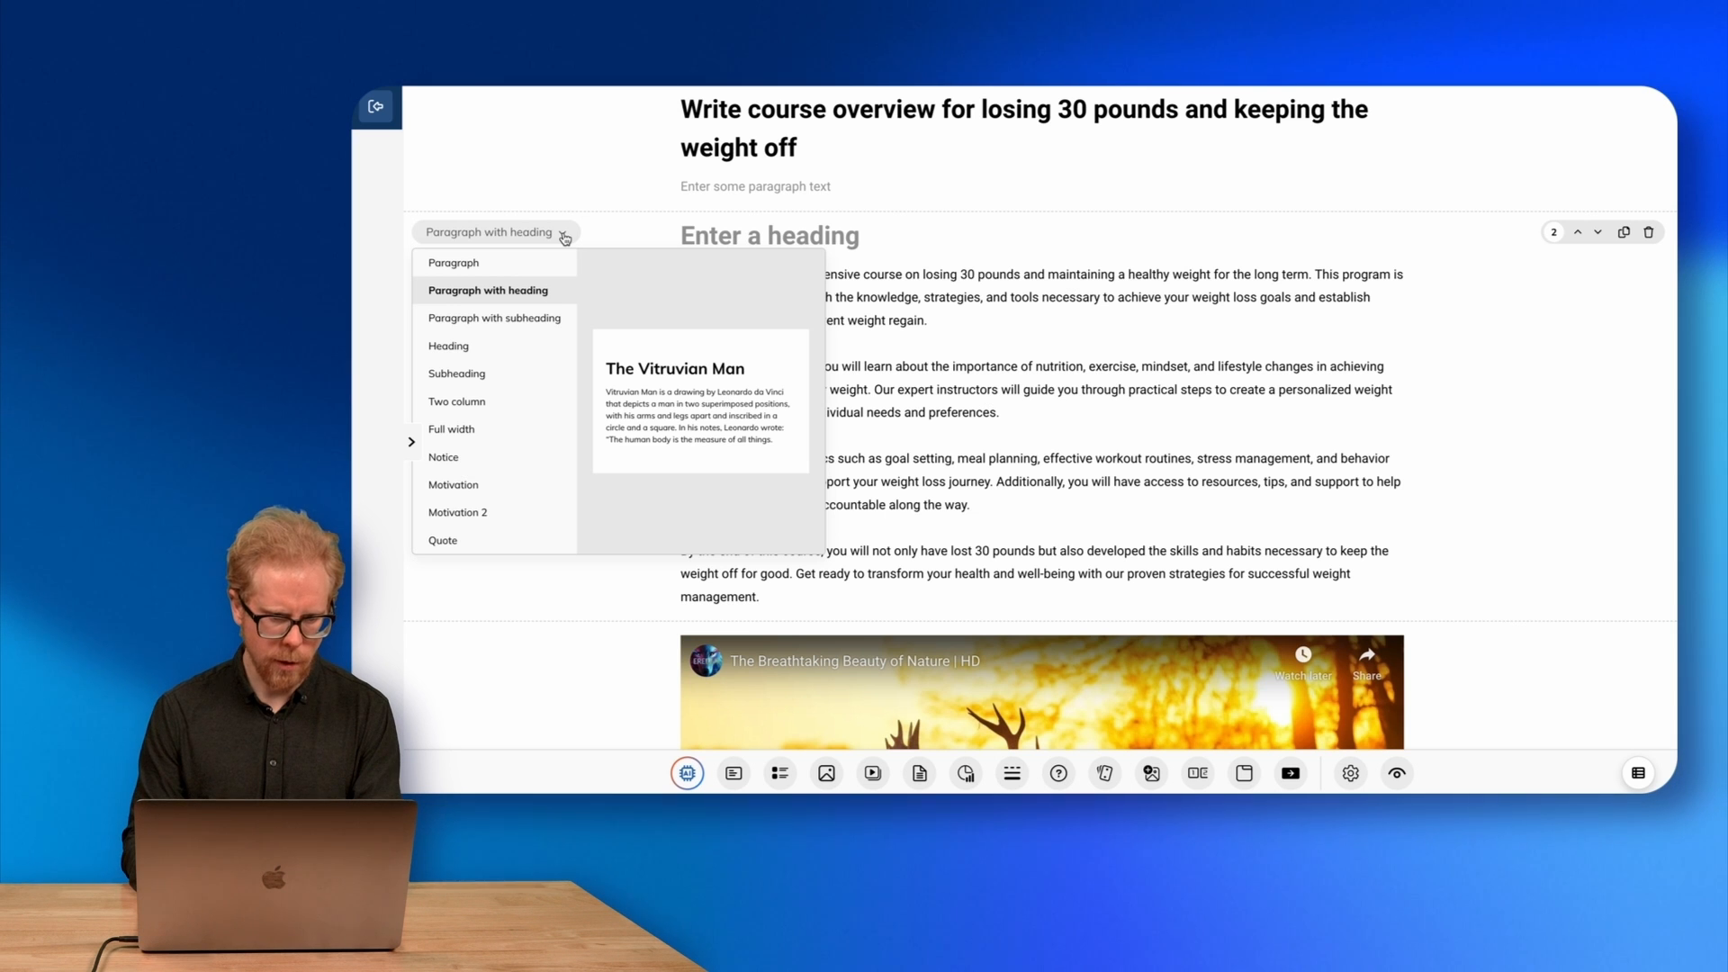
click(532, 321)
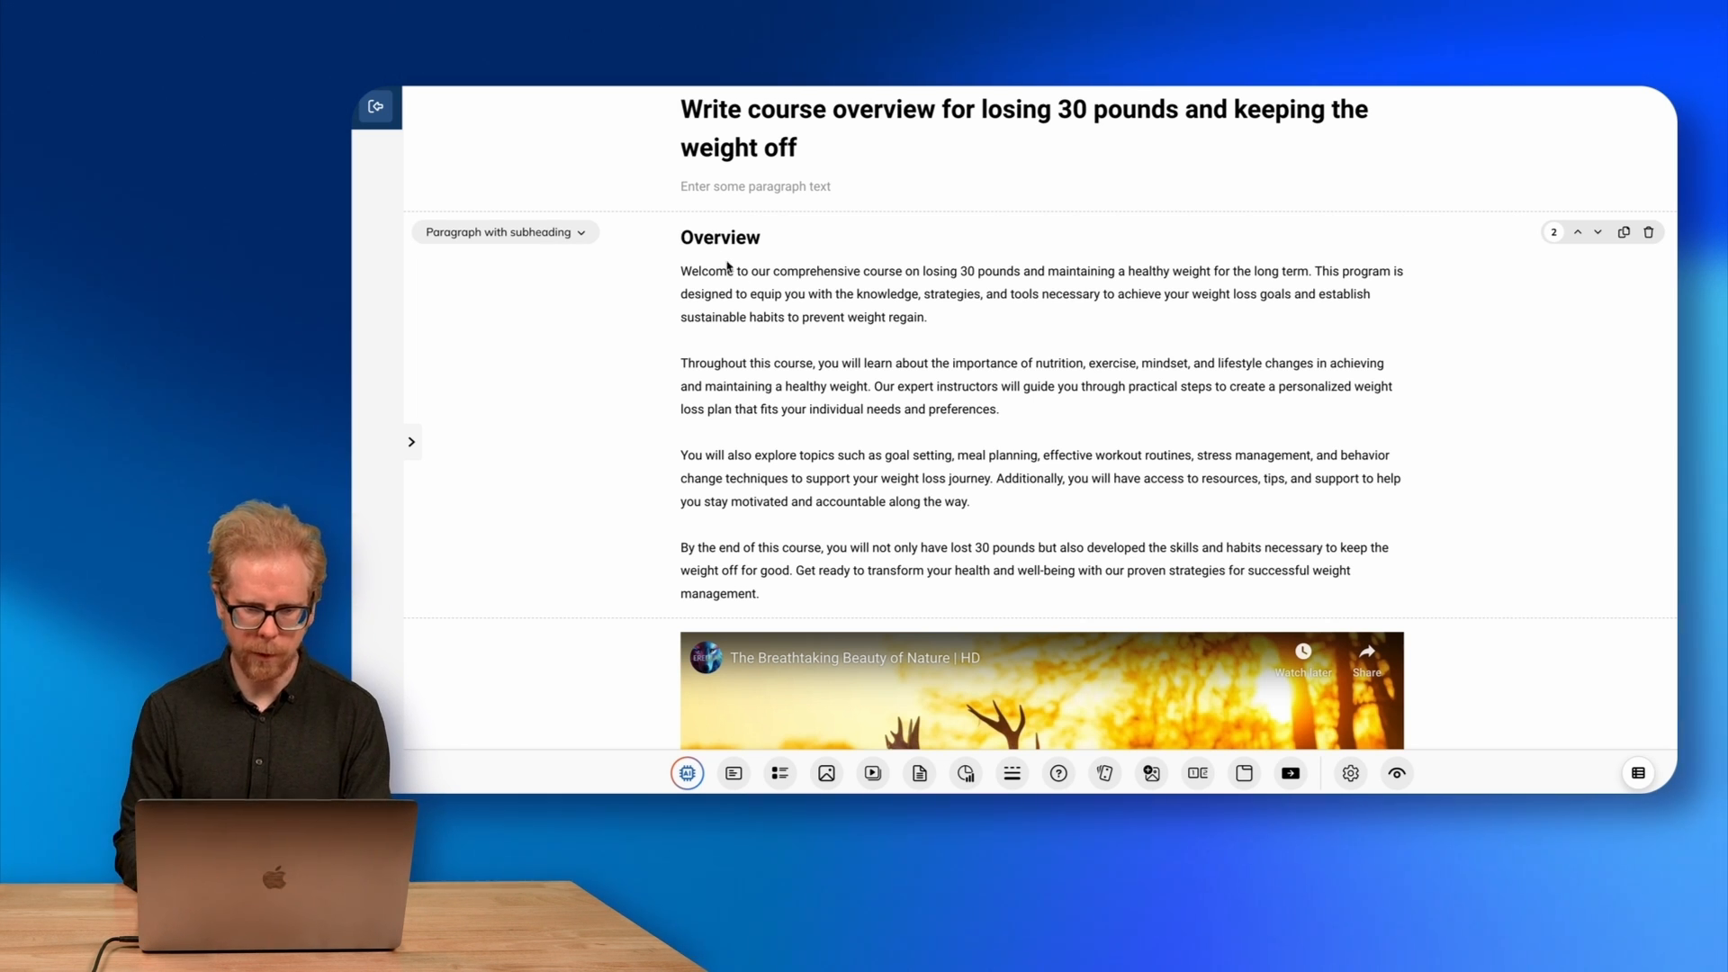
Move the video block above the Overview text block.
scroll(760, 348, down, 1)
scroll(760, 349, up, 1)
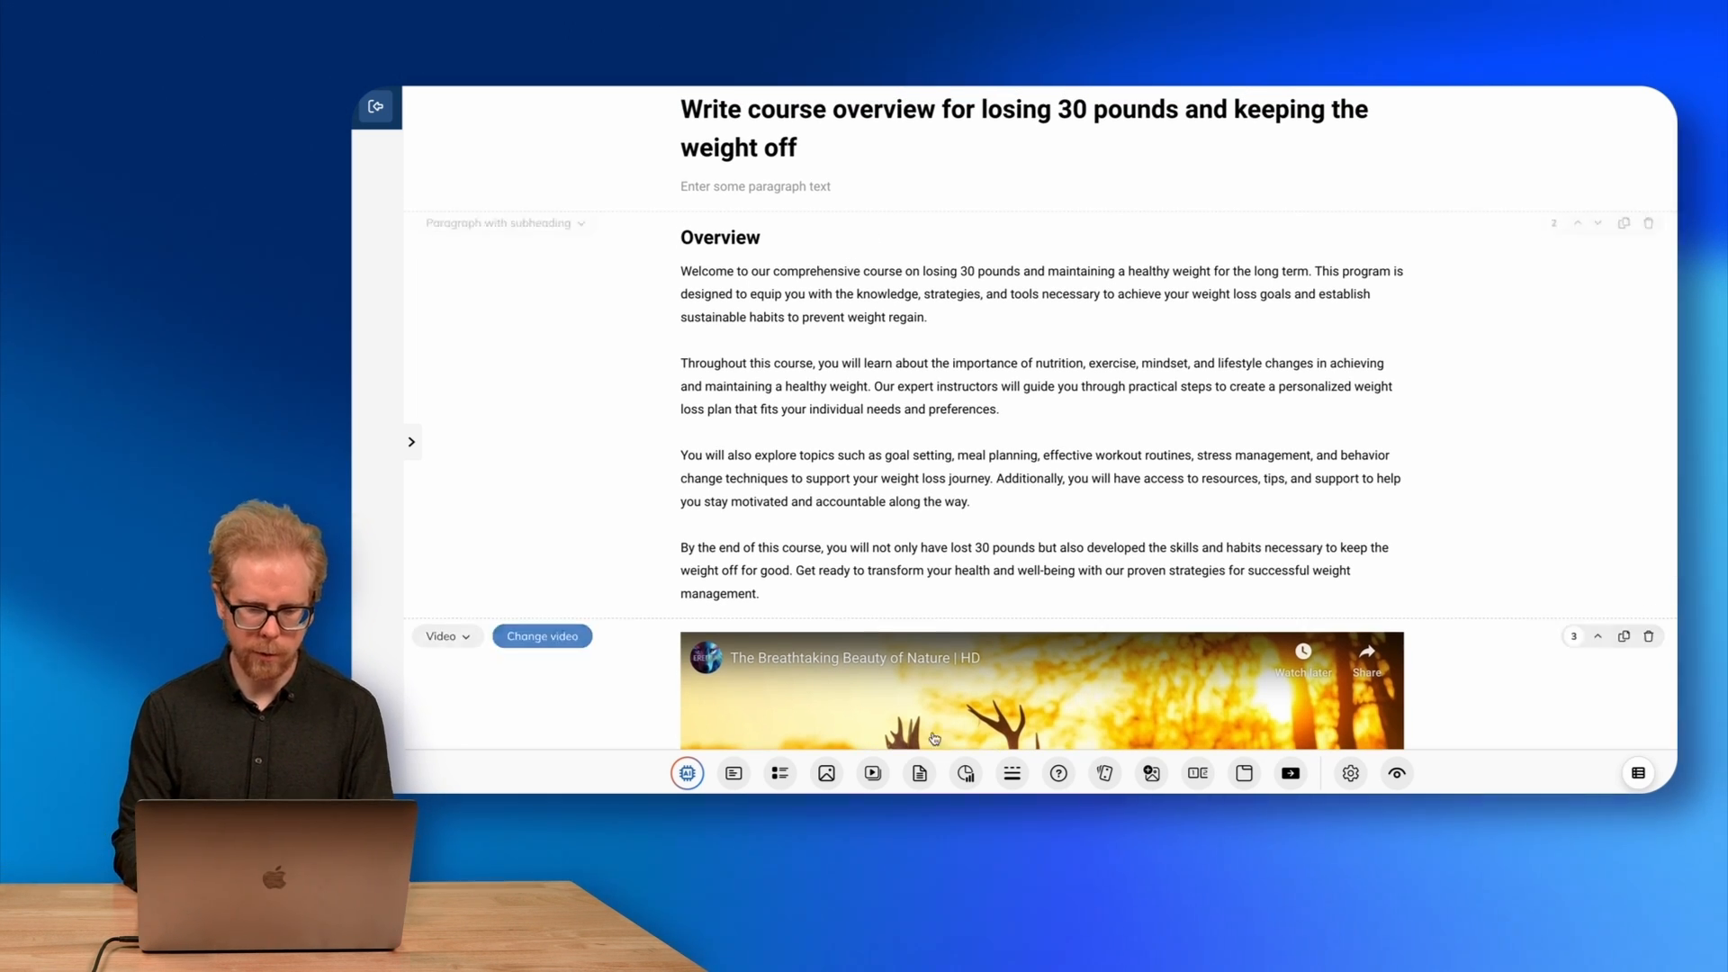
scroll(1035, 636, down, 1)
click(1597, 580)
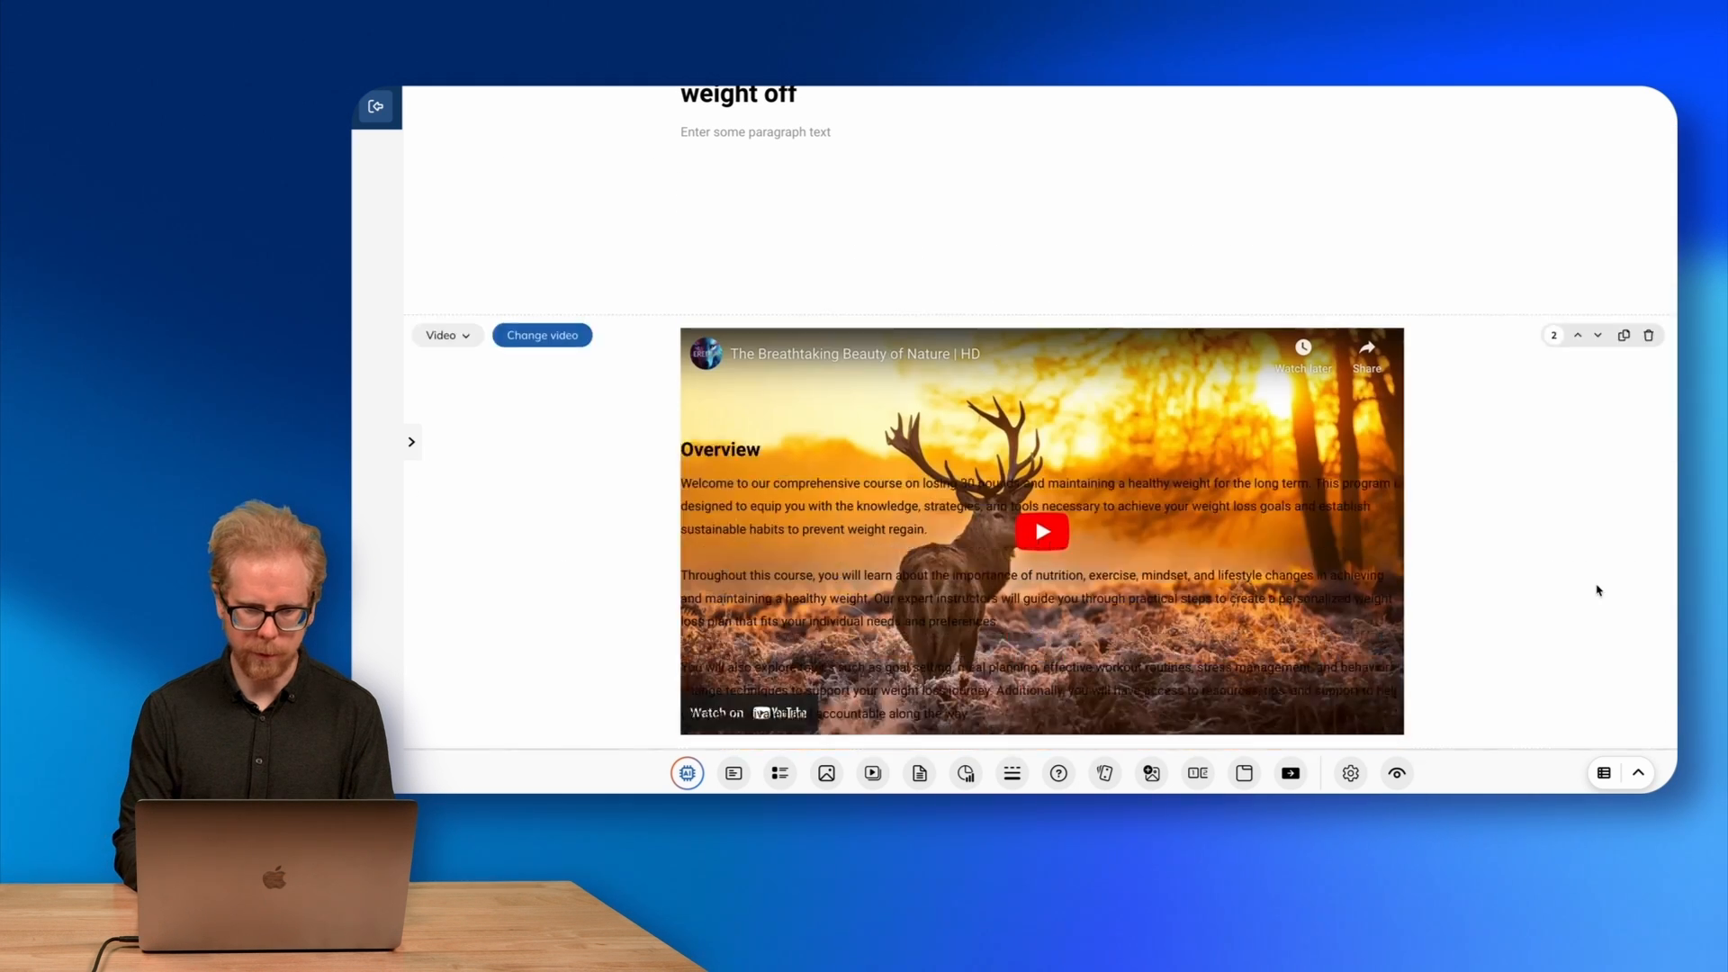
scroll(1098, 375, up, 1)
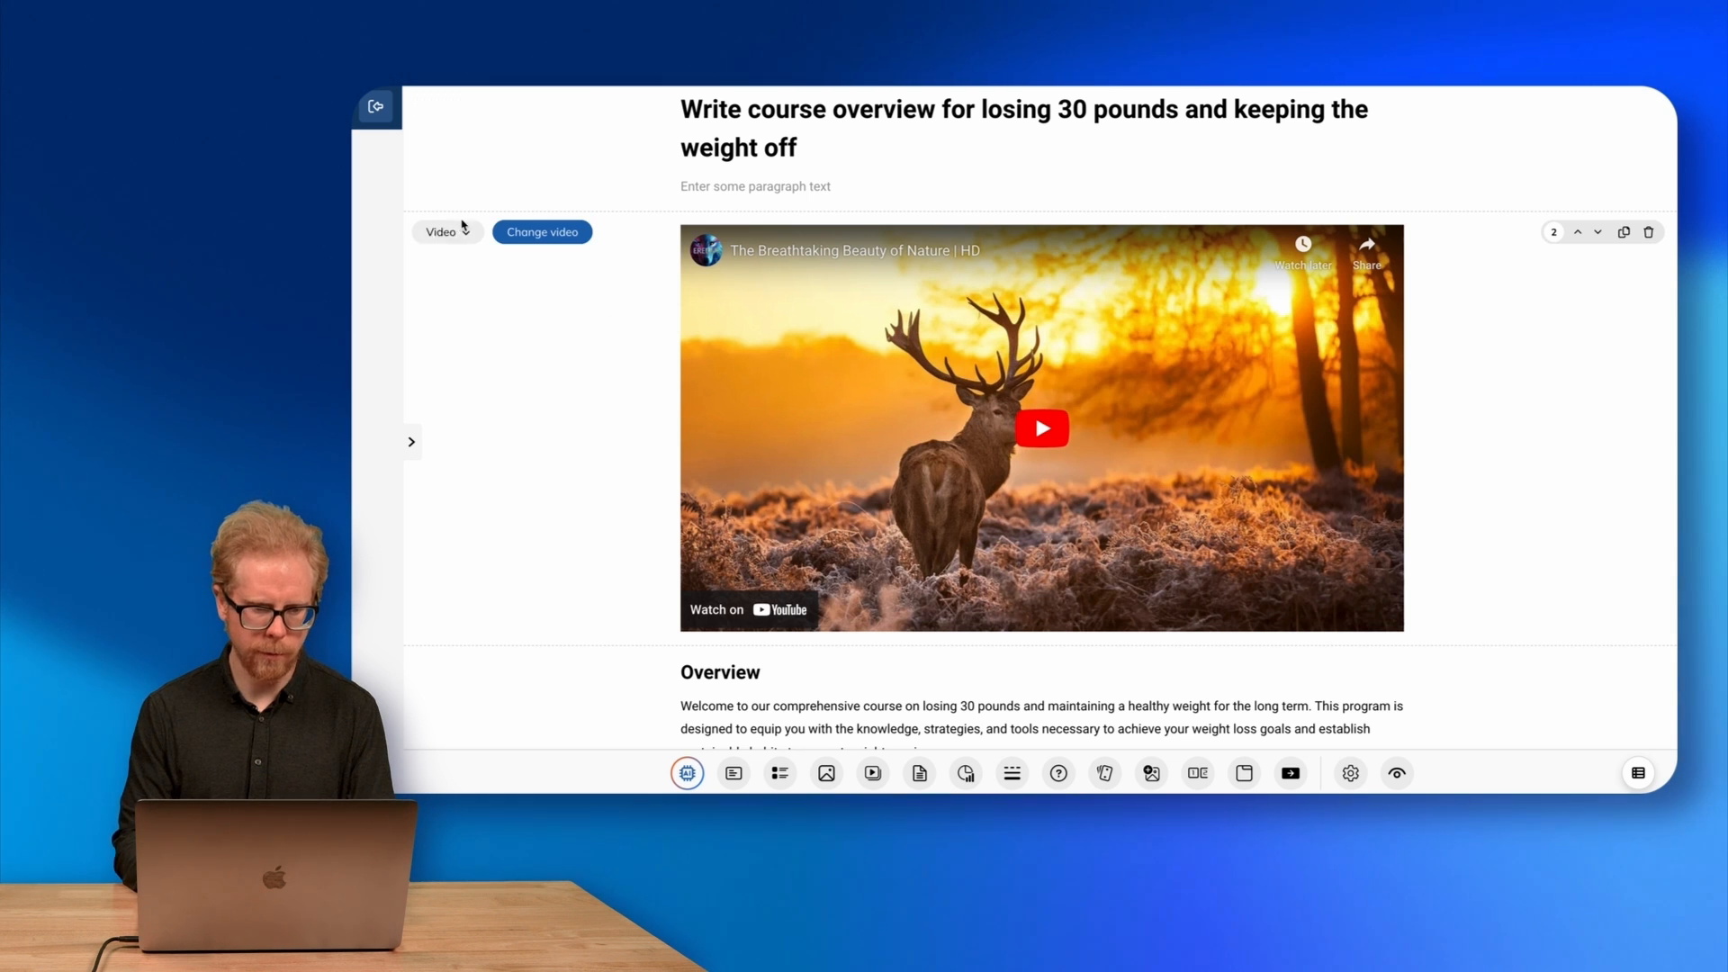
Look at the media types available for the video block, and briefly play and pause the sample video.
click(469, 237)
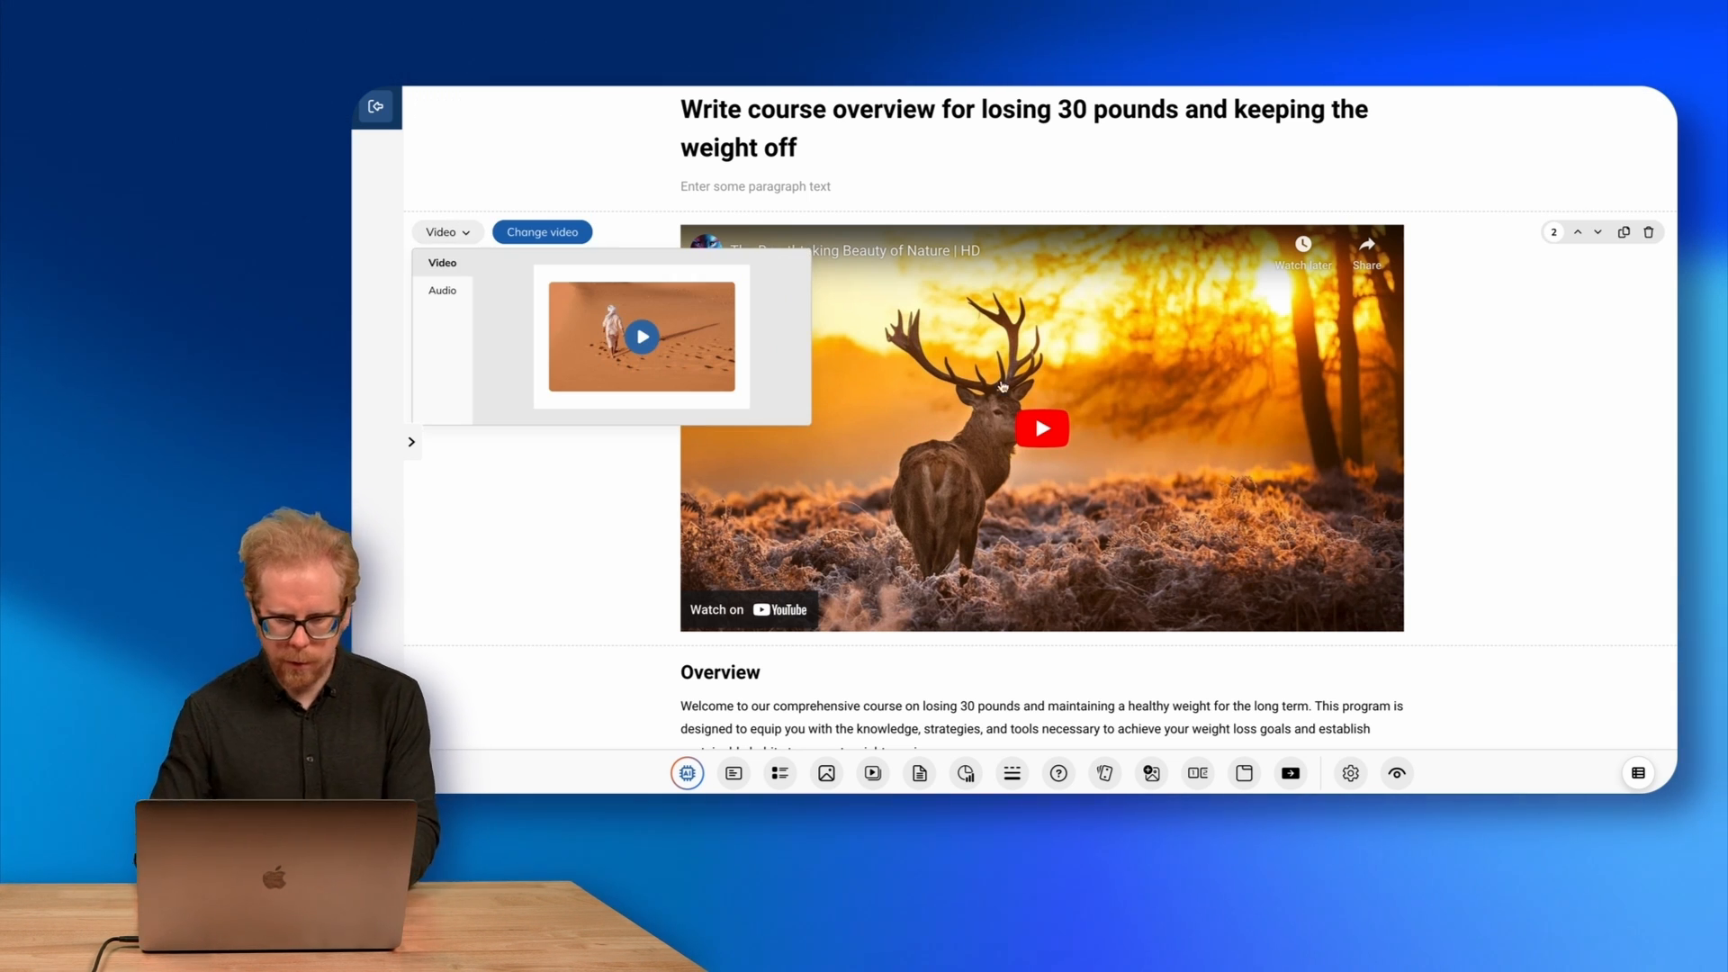
click(1004, 386)
click(618, 471)
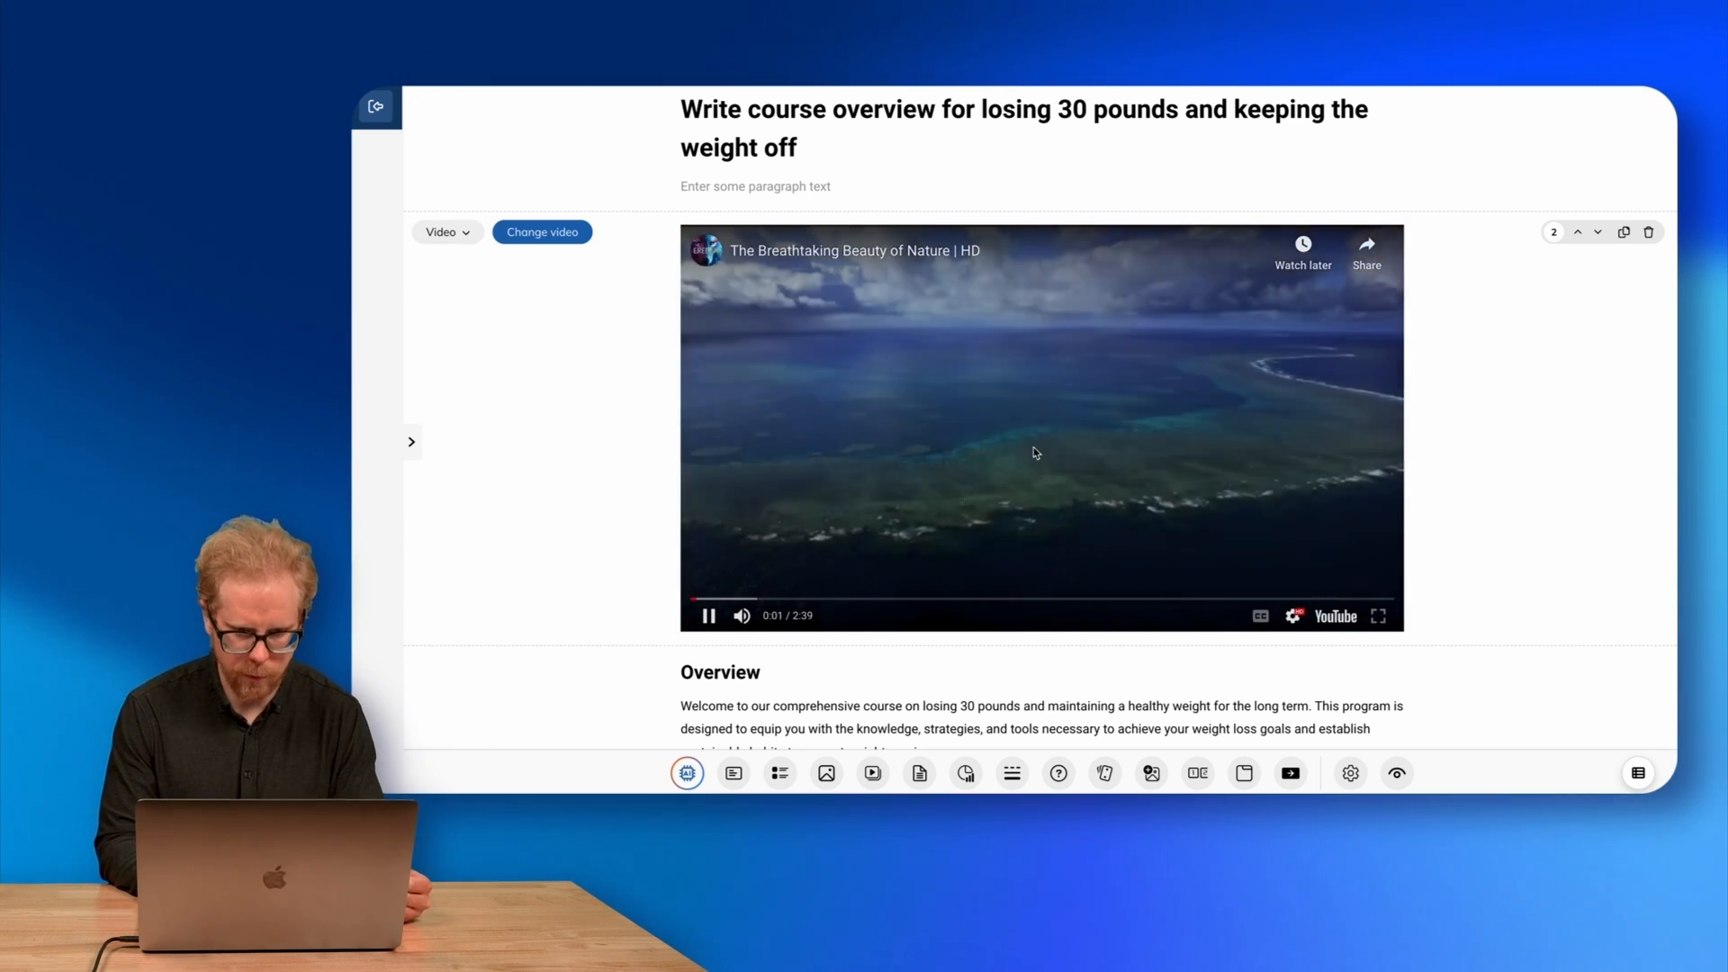
click(710, 616)
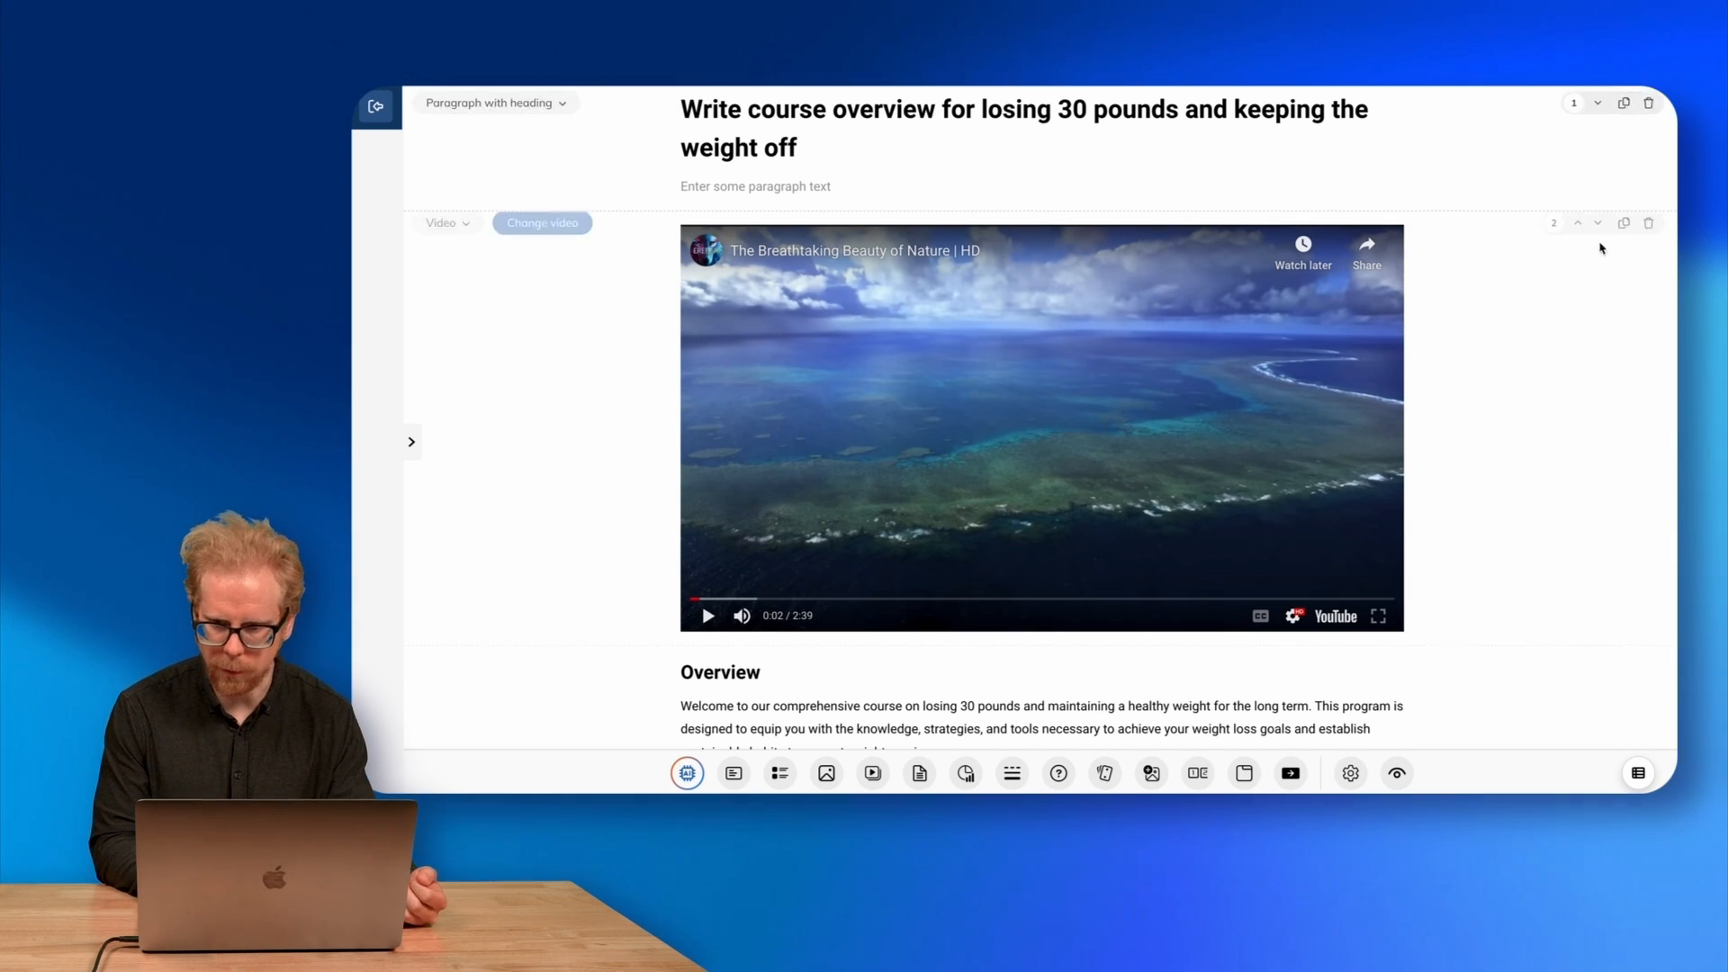
Examine the sources for a replacement video, including YouTube and My Library, without choosing one.
click(552, 234)
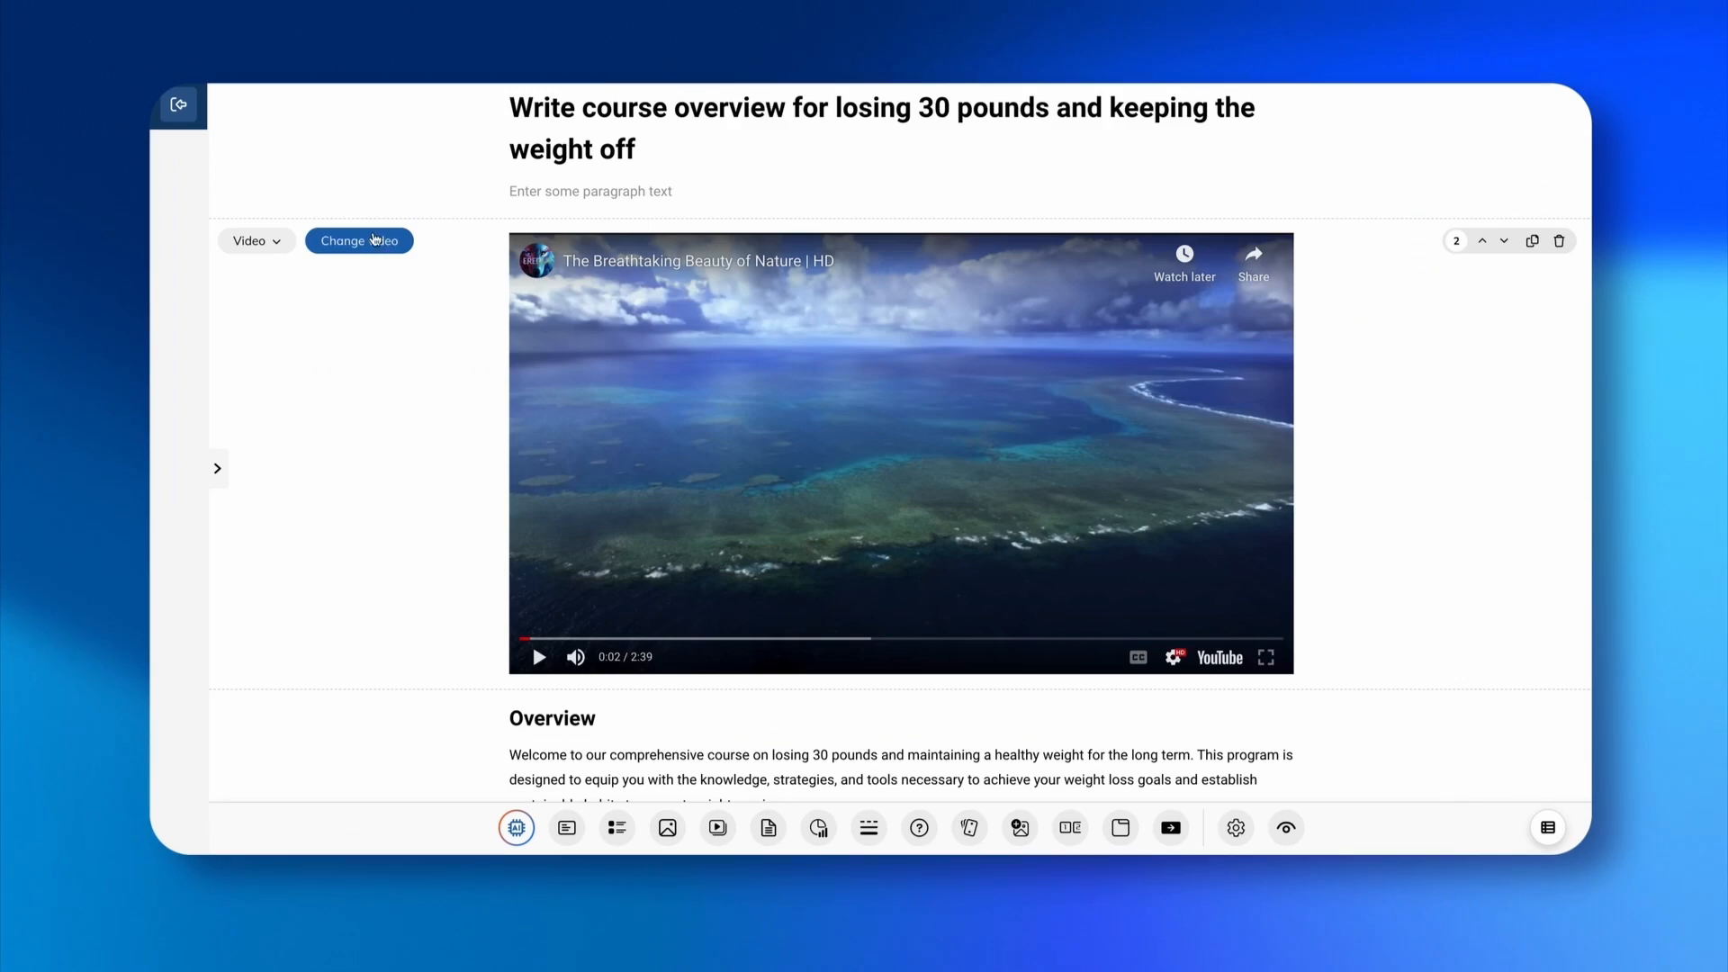
click(375, 241)
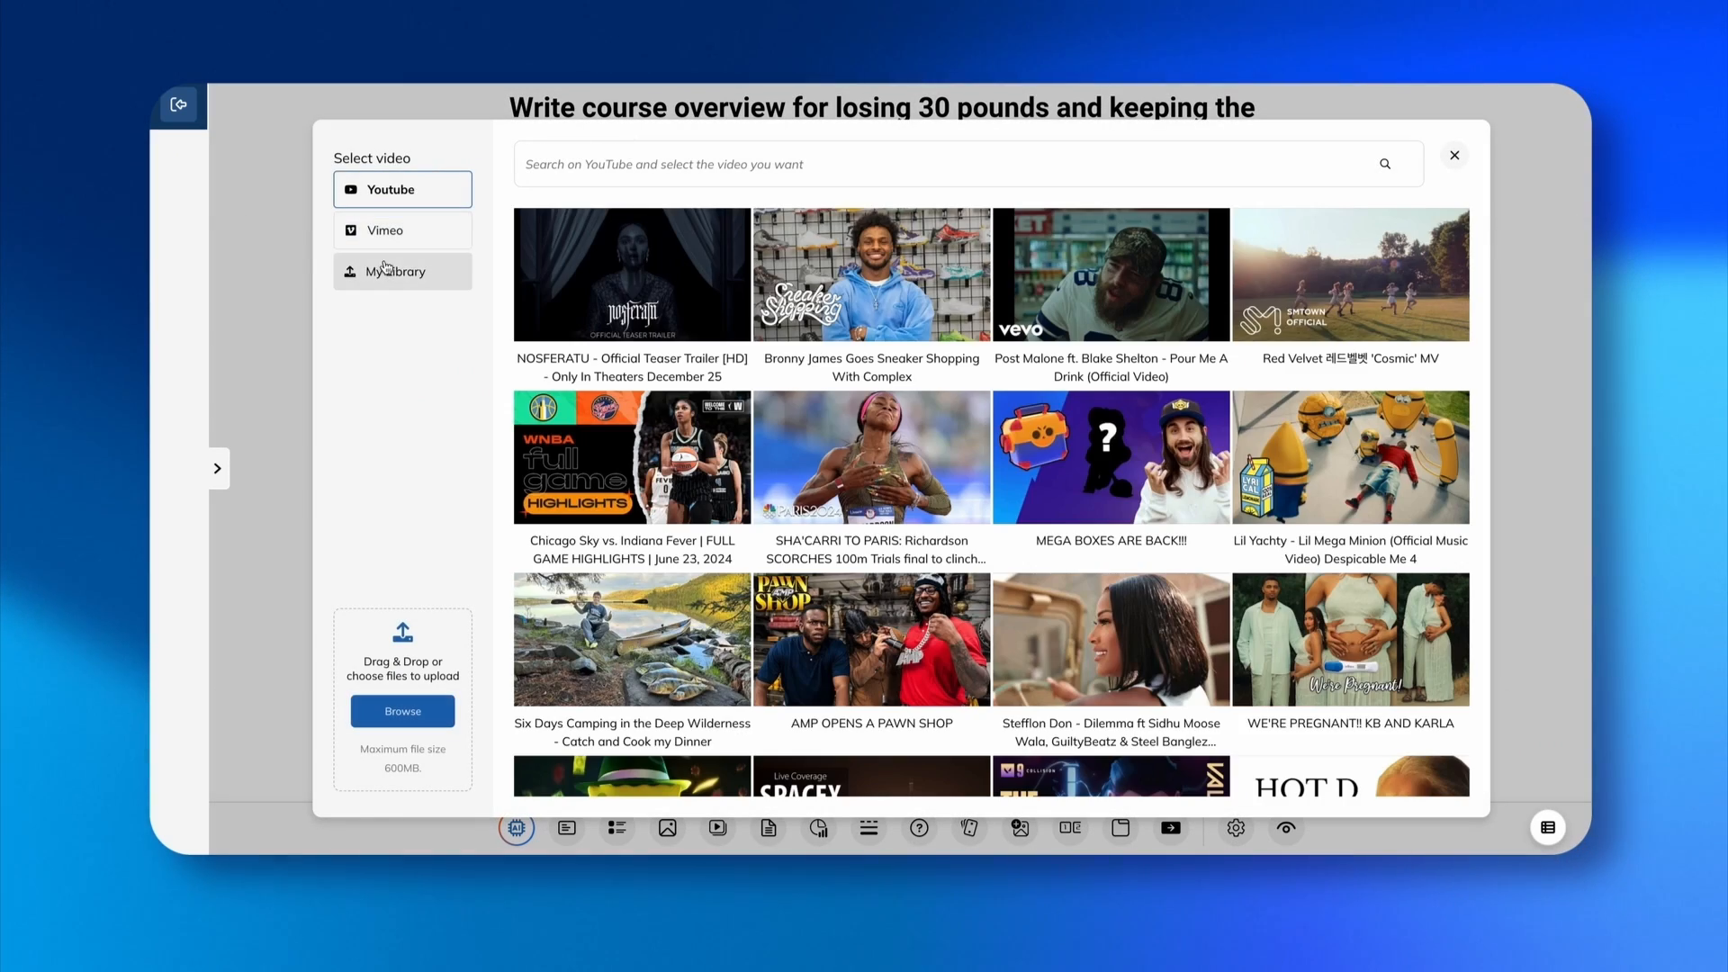
click(392, 281)
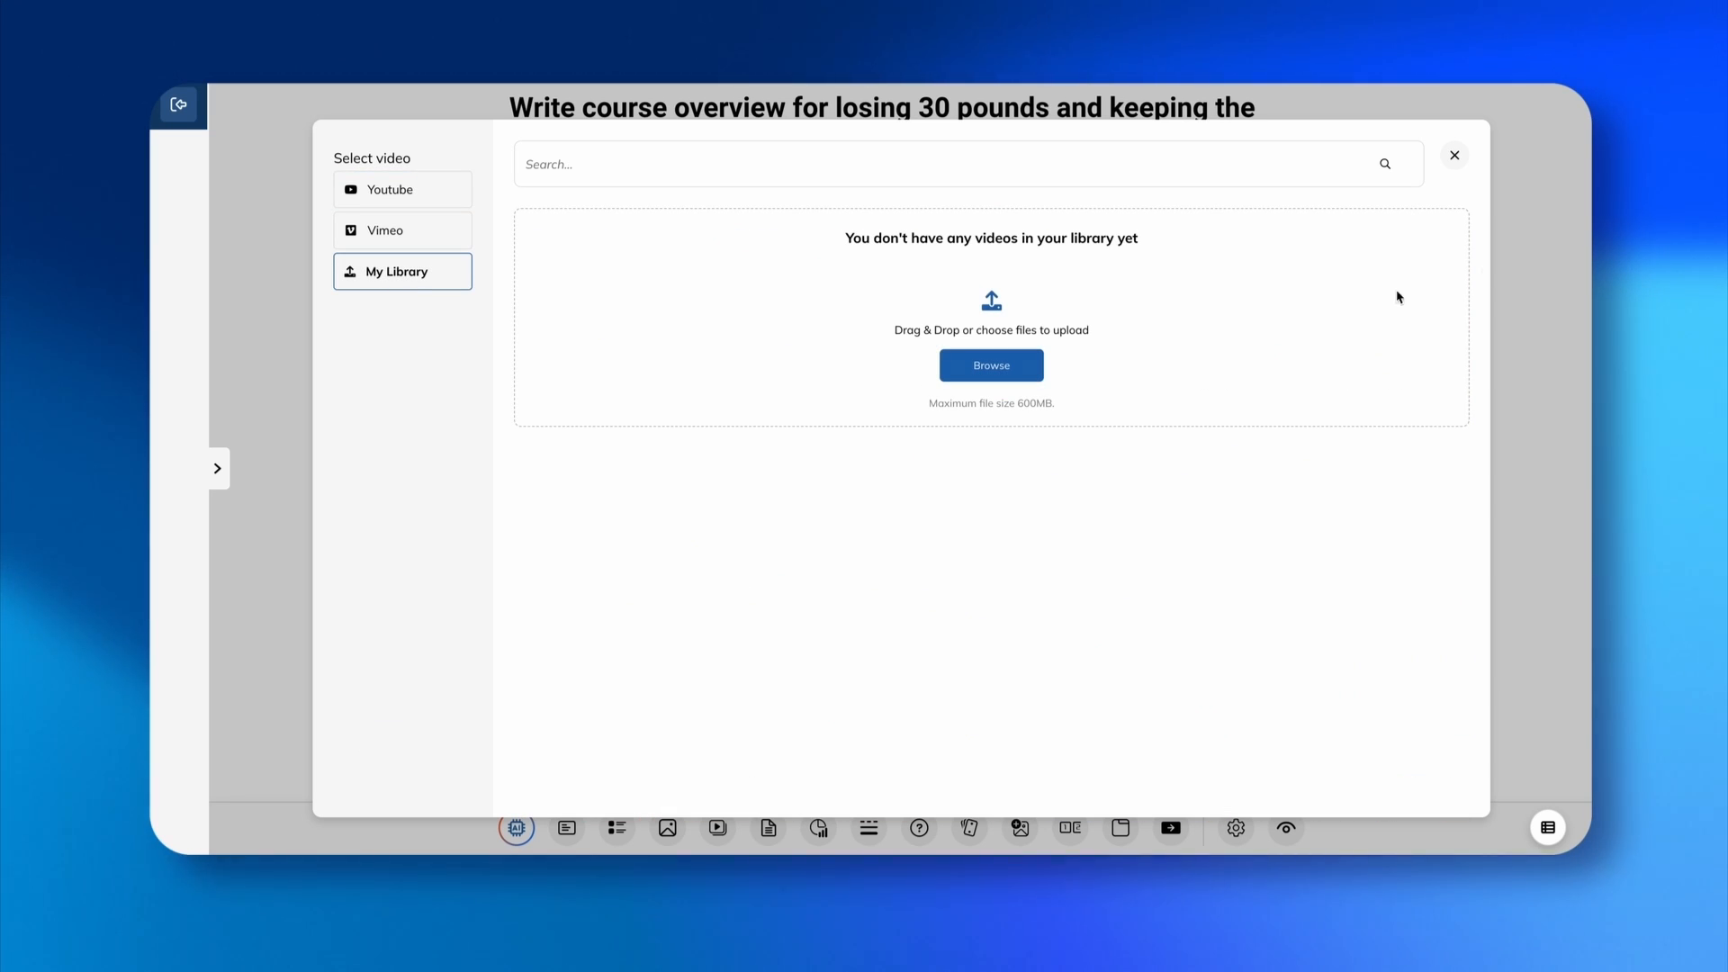
click(1454, 156)
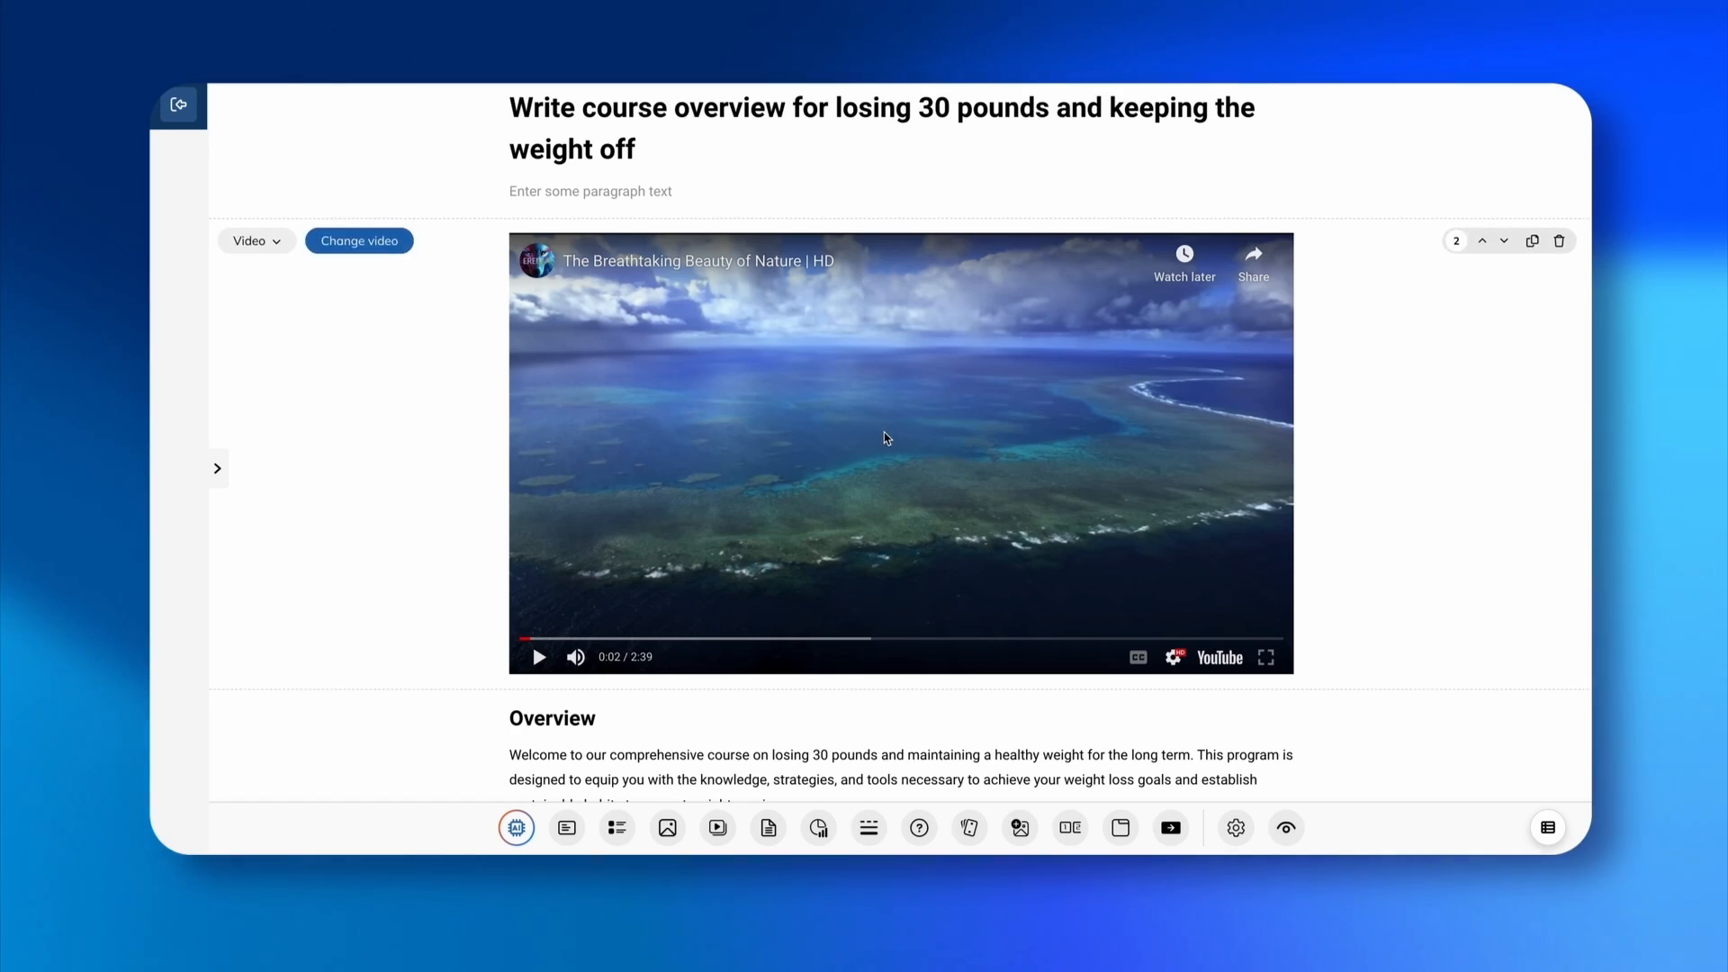
Add a Continue button at the end of the unit and check its unlock conditions, leaving it set to Always.
scroll(743, 448, down, 4)
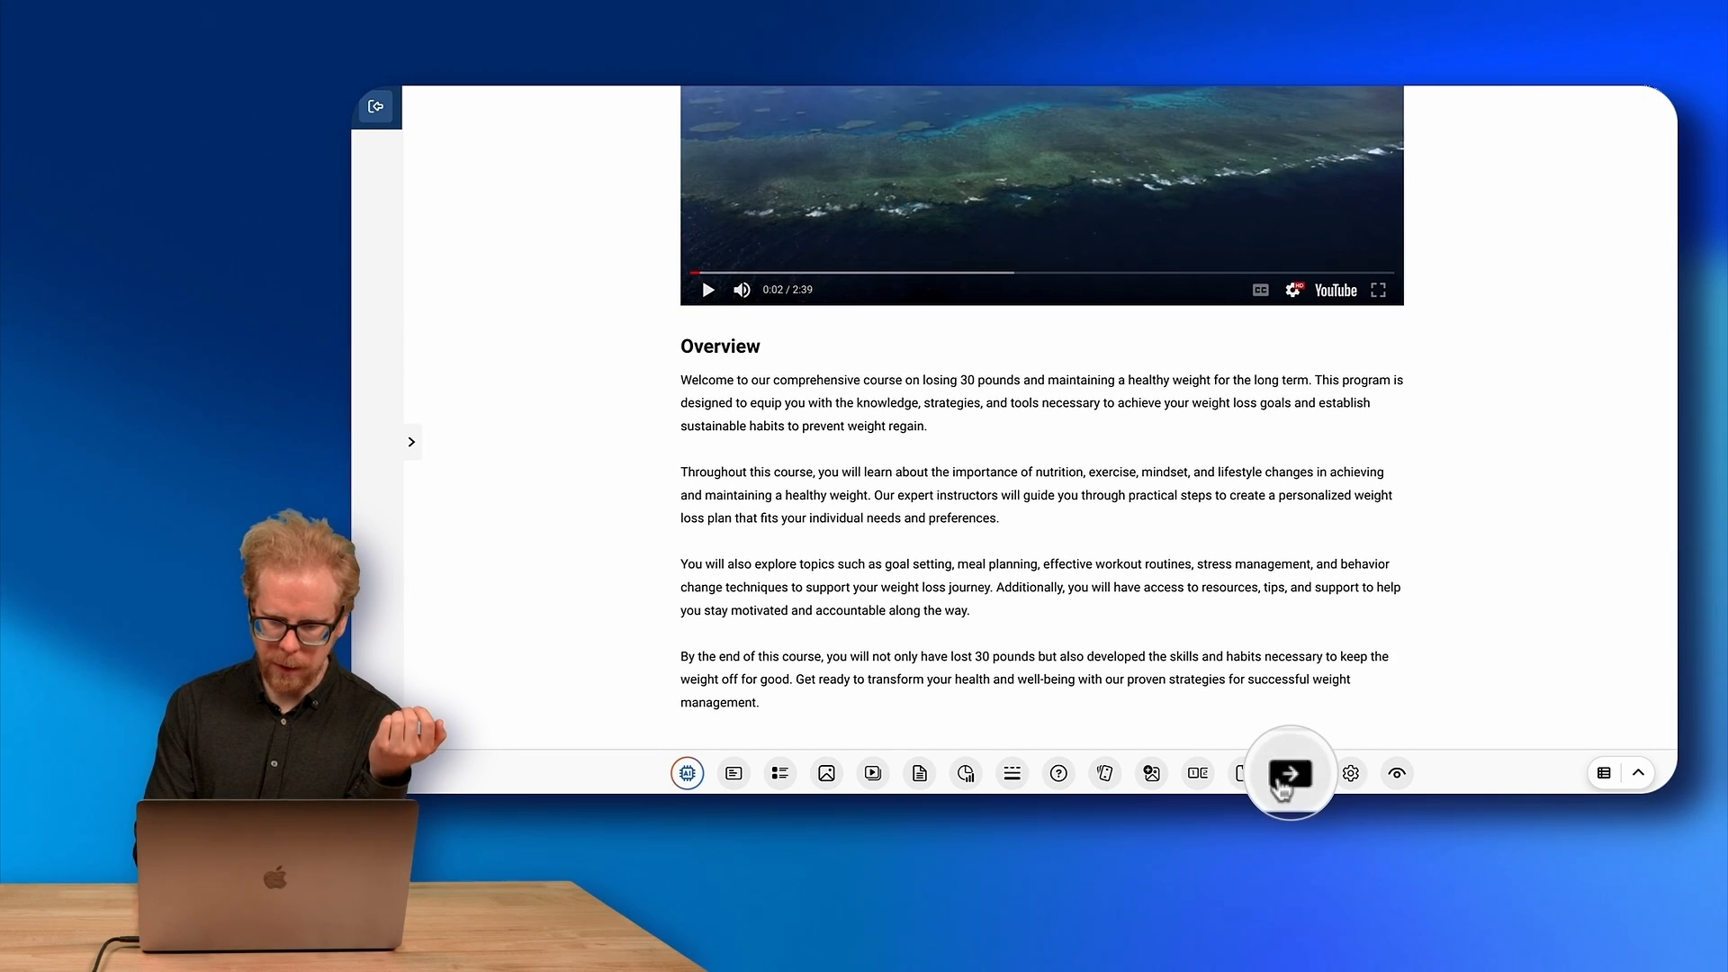
click(1171, 827)
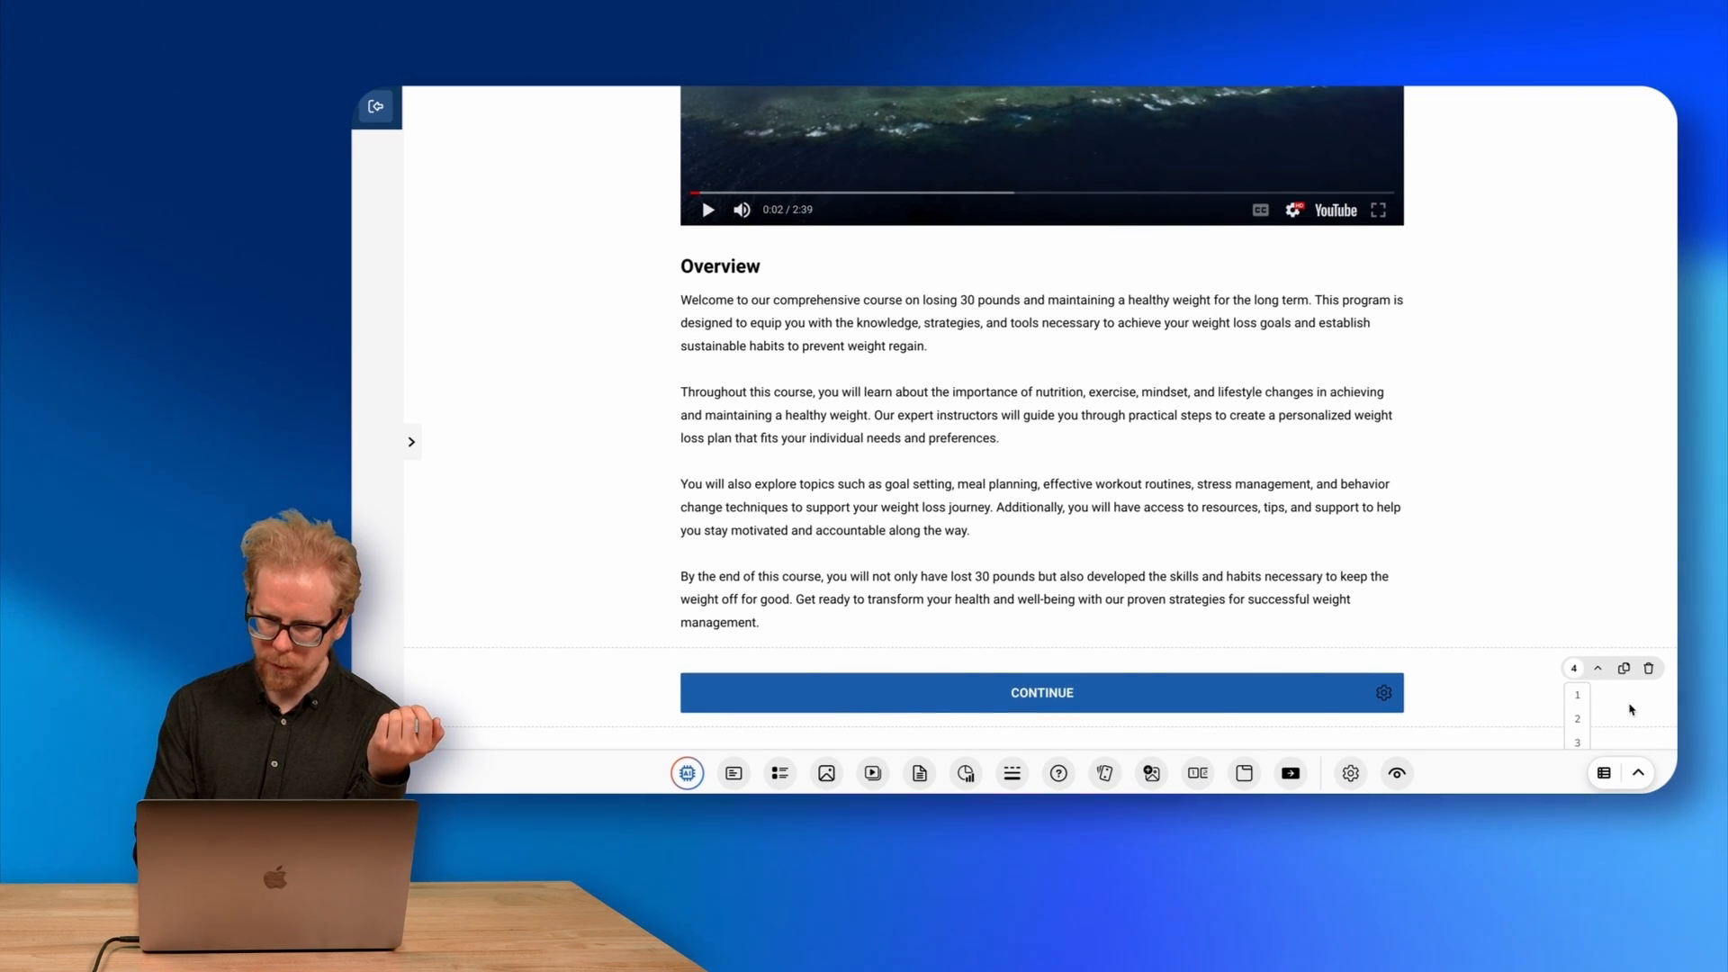
click(1384, 692)
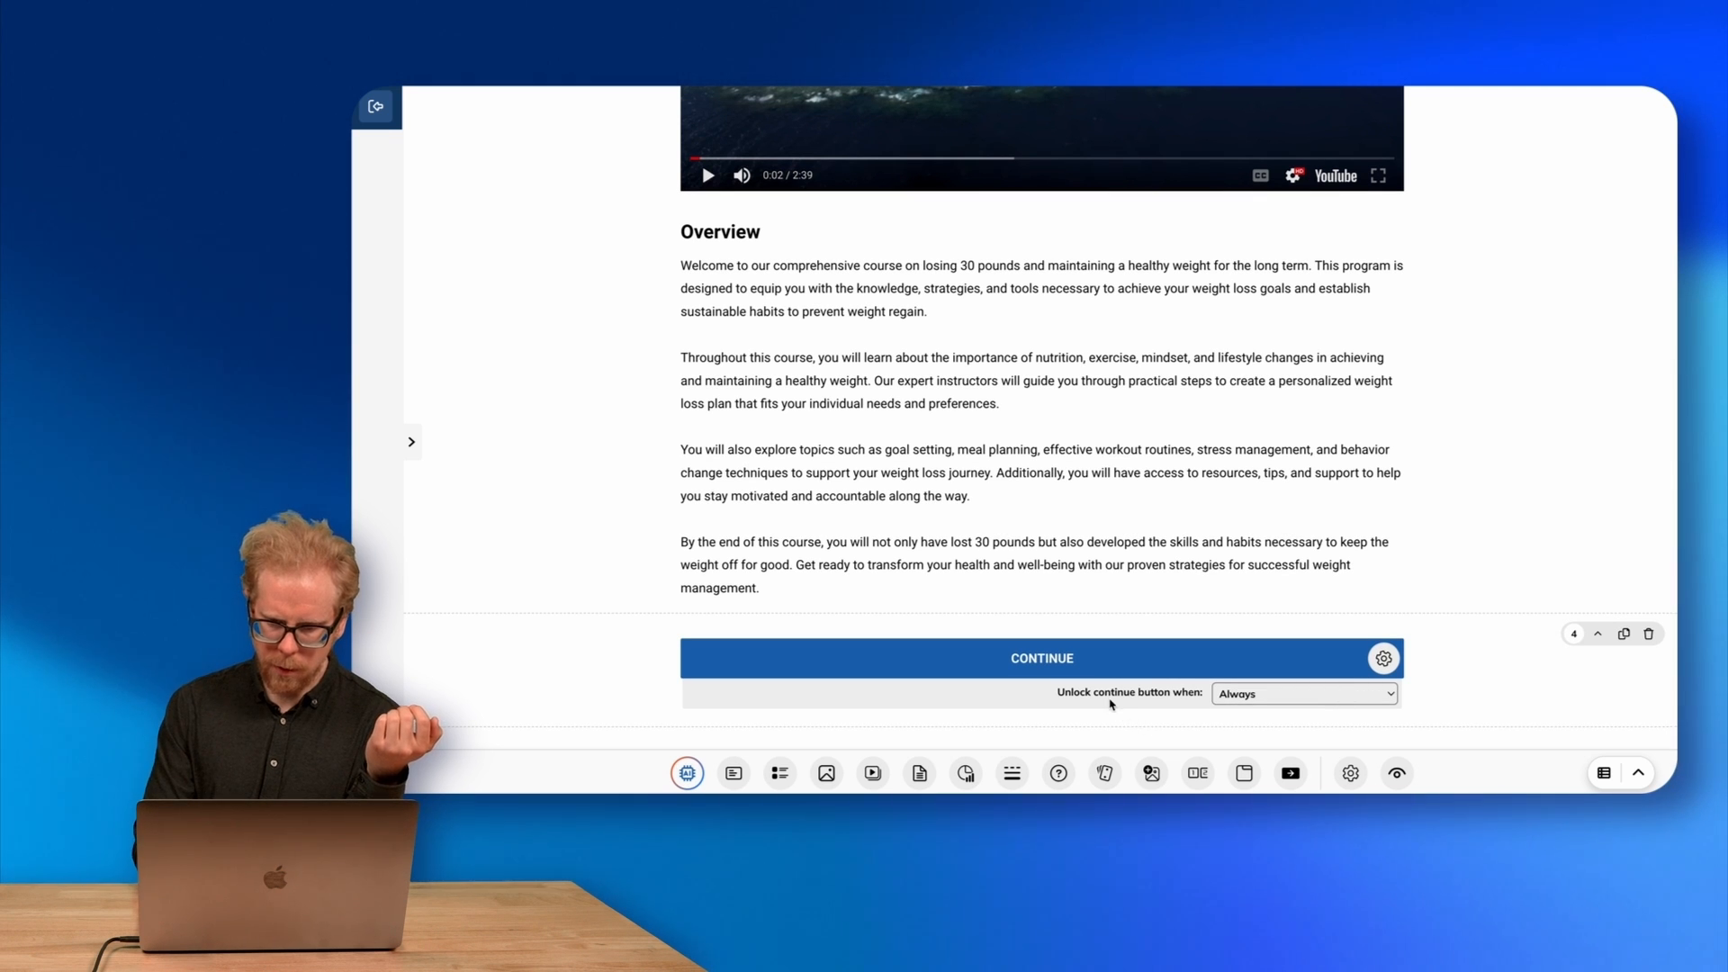
click(1249, 698)
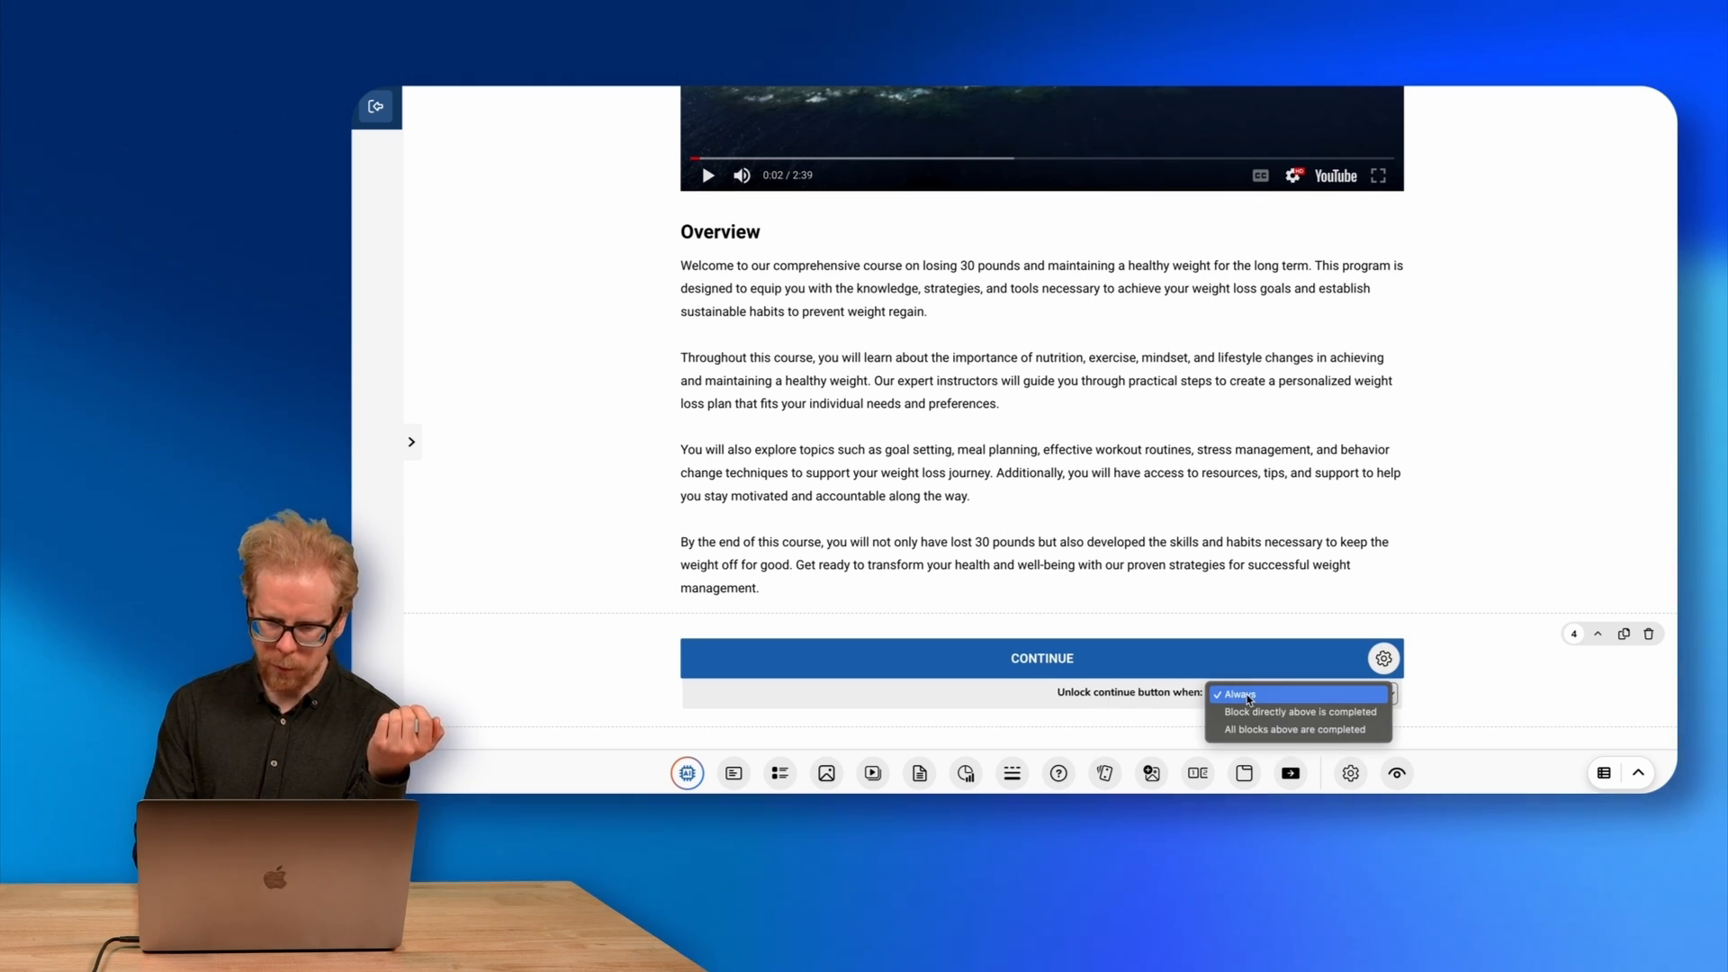
click(1472, 605)
Review the unit's blocks and add a numbered divider below the Continue button.
scroll(1471, 606, up, 5)
scroll(1267, 369, down, 2)
scroll(1267, 369, down, 4)
scroll(1207, 371, up, 5)
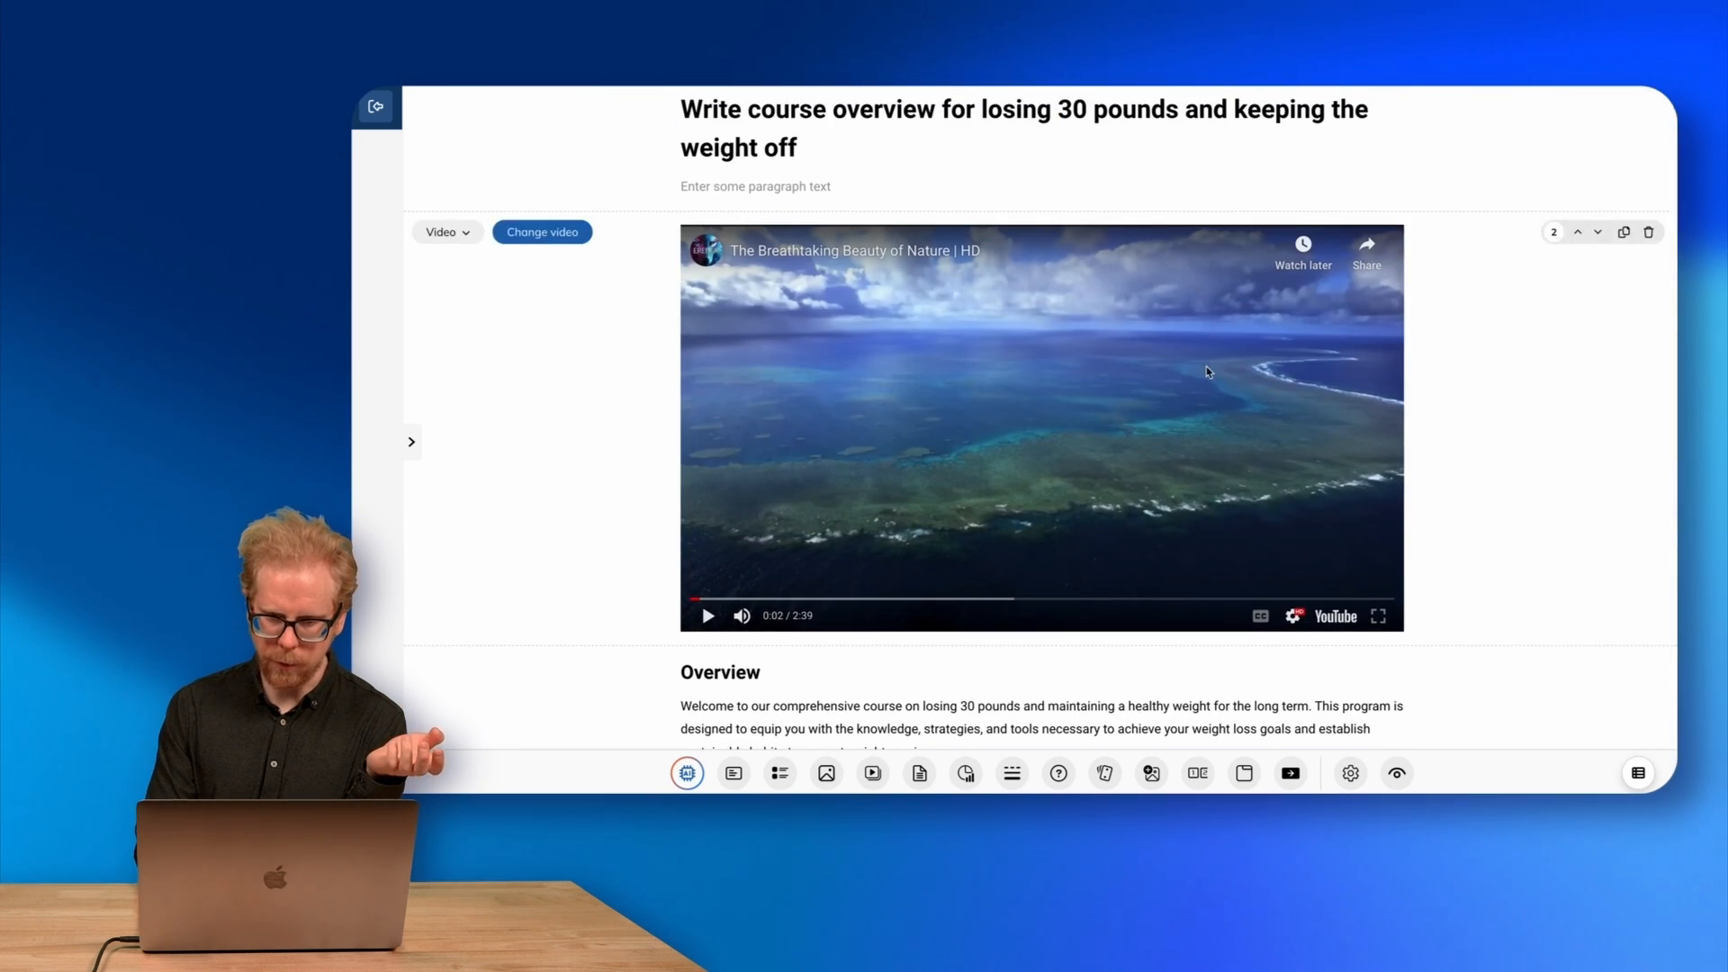
scroll(1207, 372, down, 5)
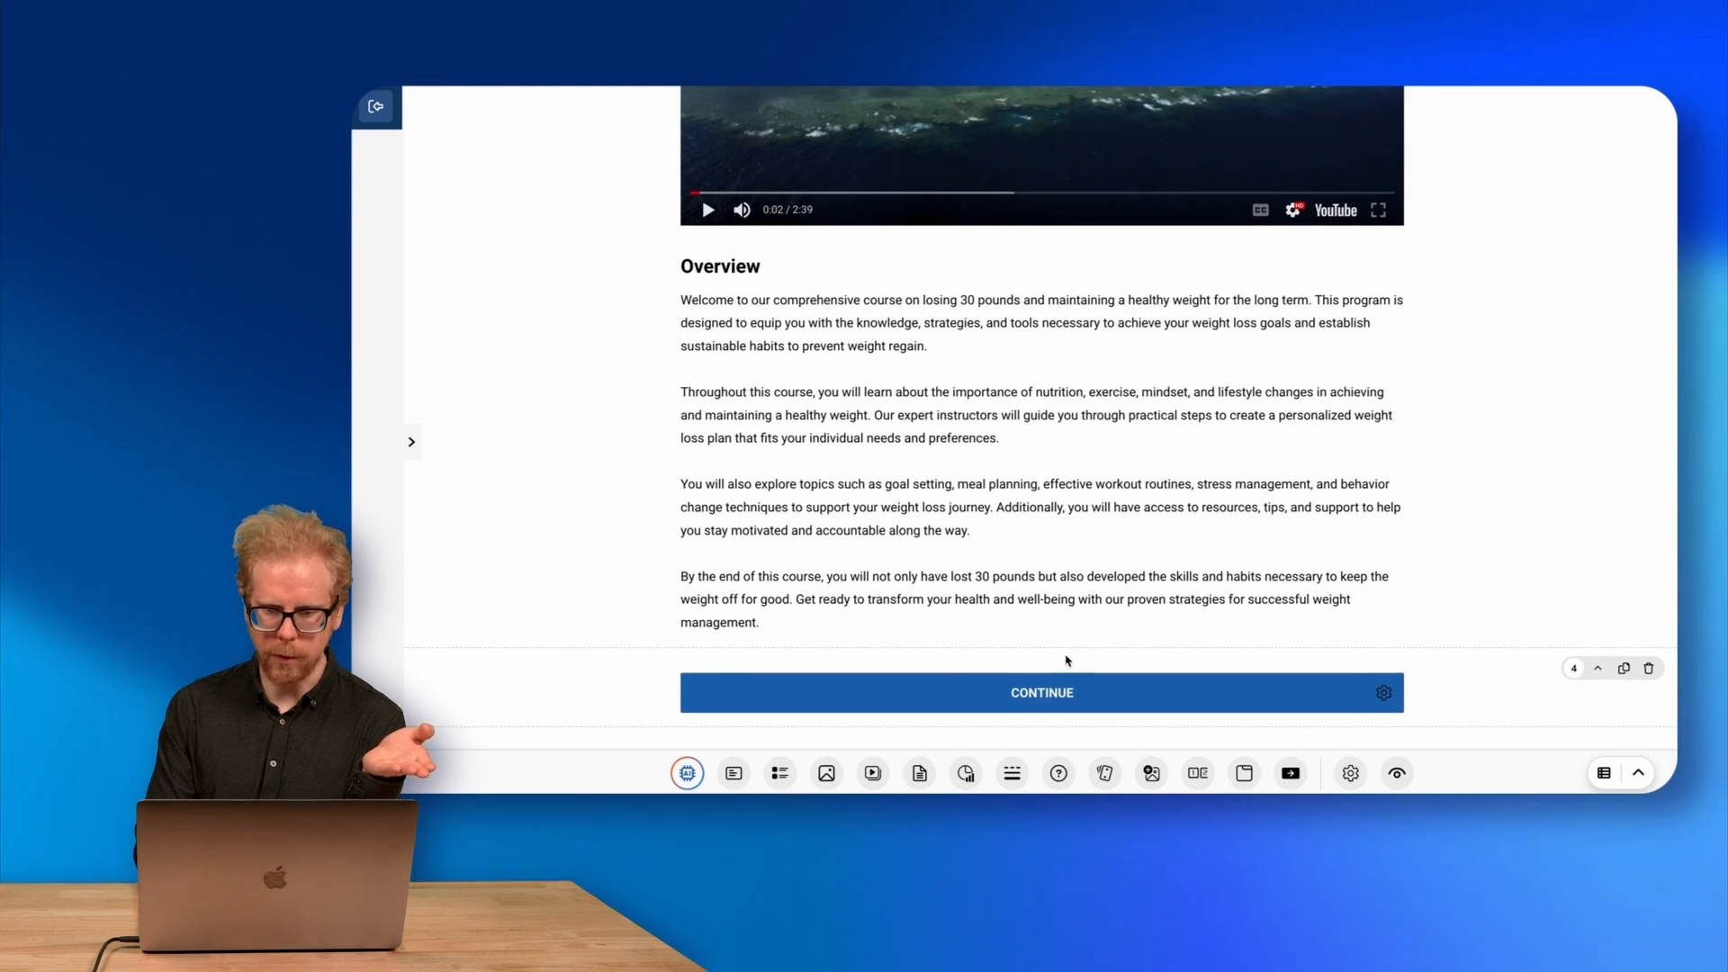
scroll(1066, 661, up, 5)
scroll(739, 749, down, 5)
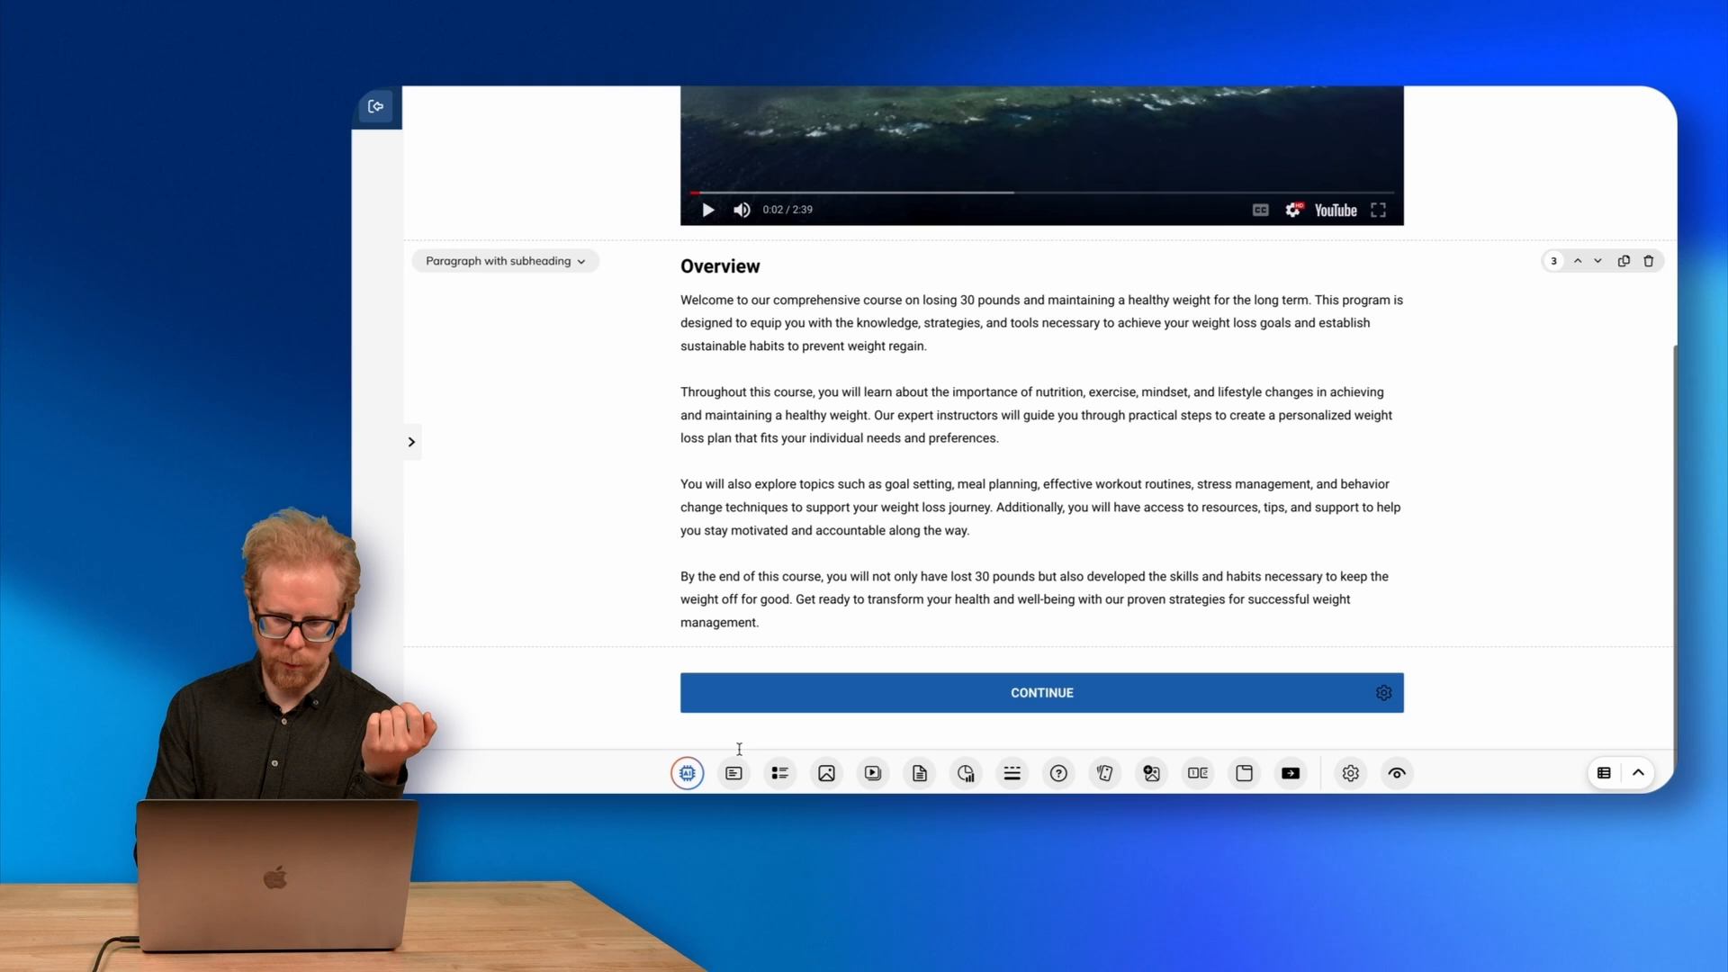
click(1017, 781)
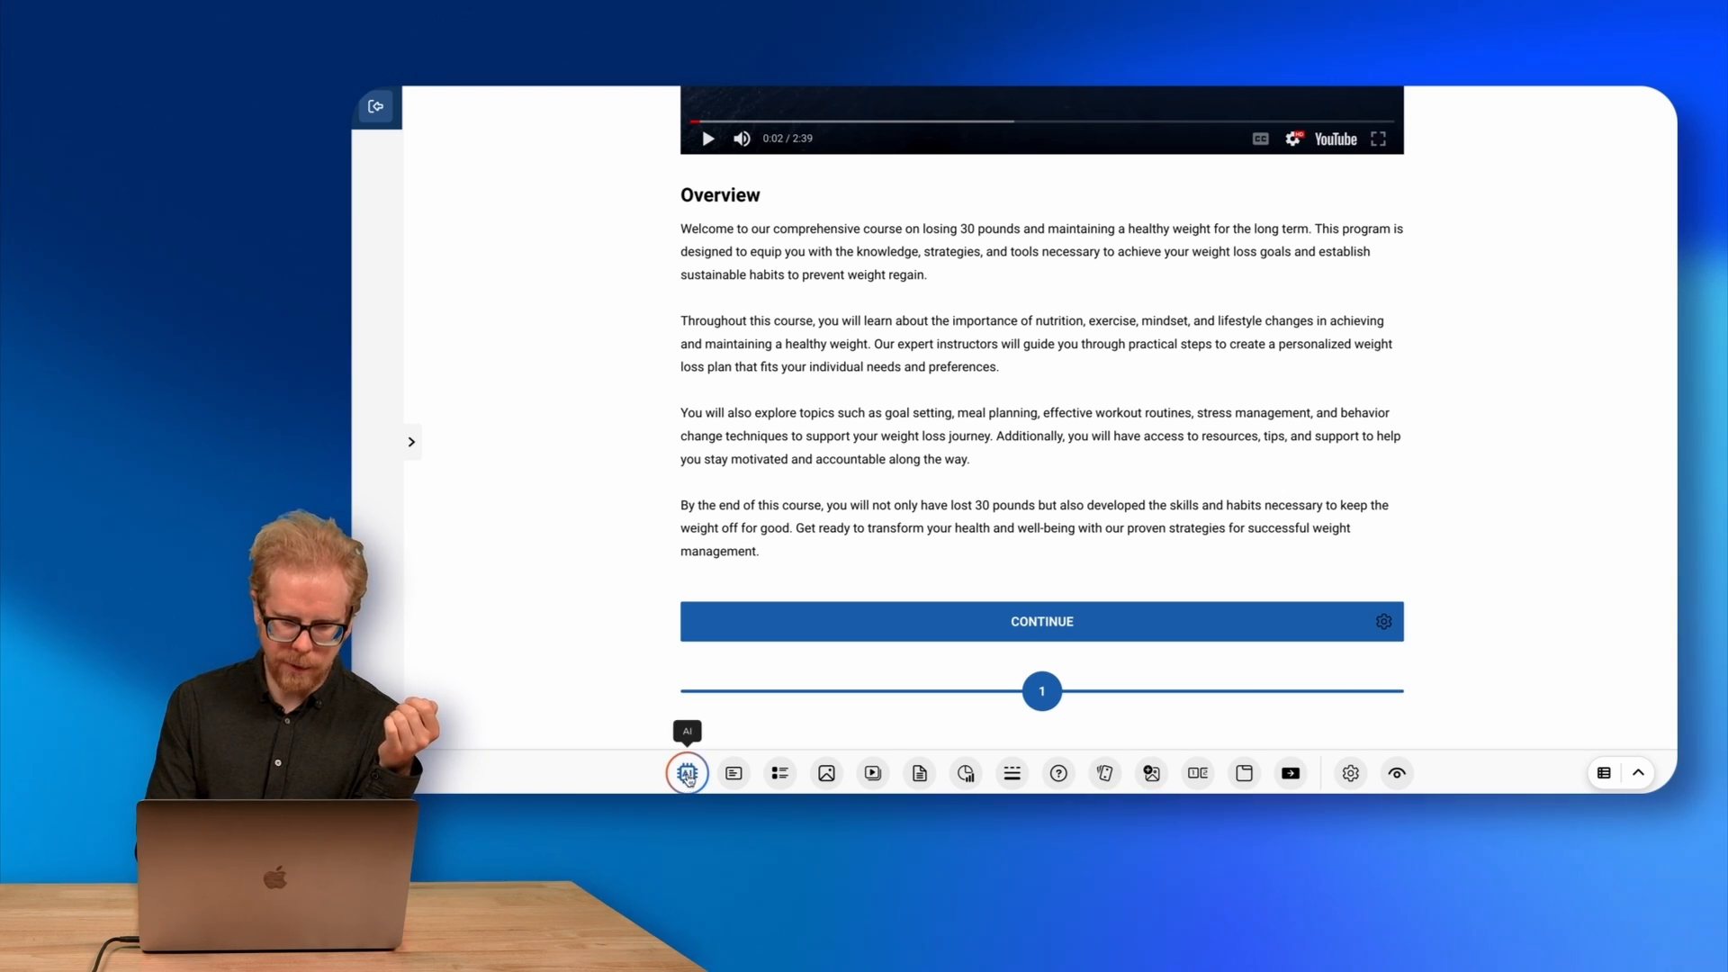
Generate AI flashcards about "how to lose 30 lbs and keep it off" at the end of the unit.
click(687, 774)
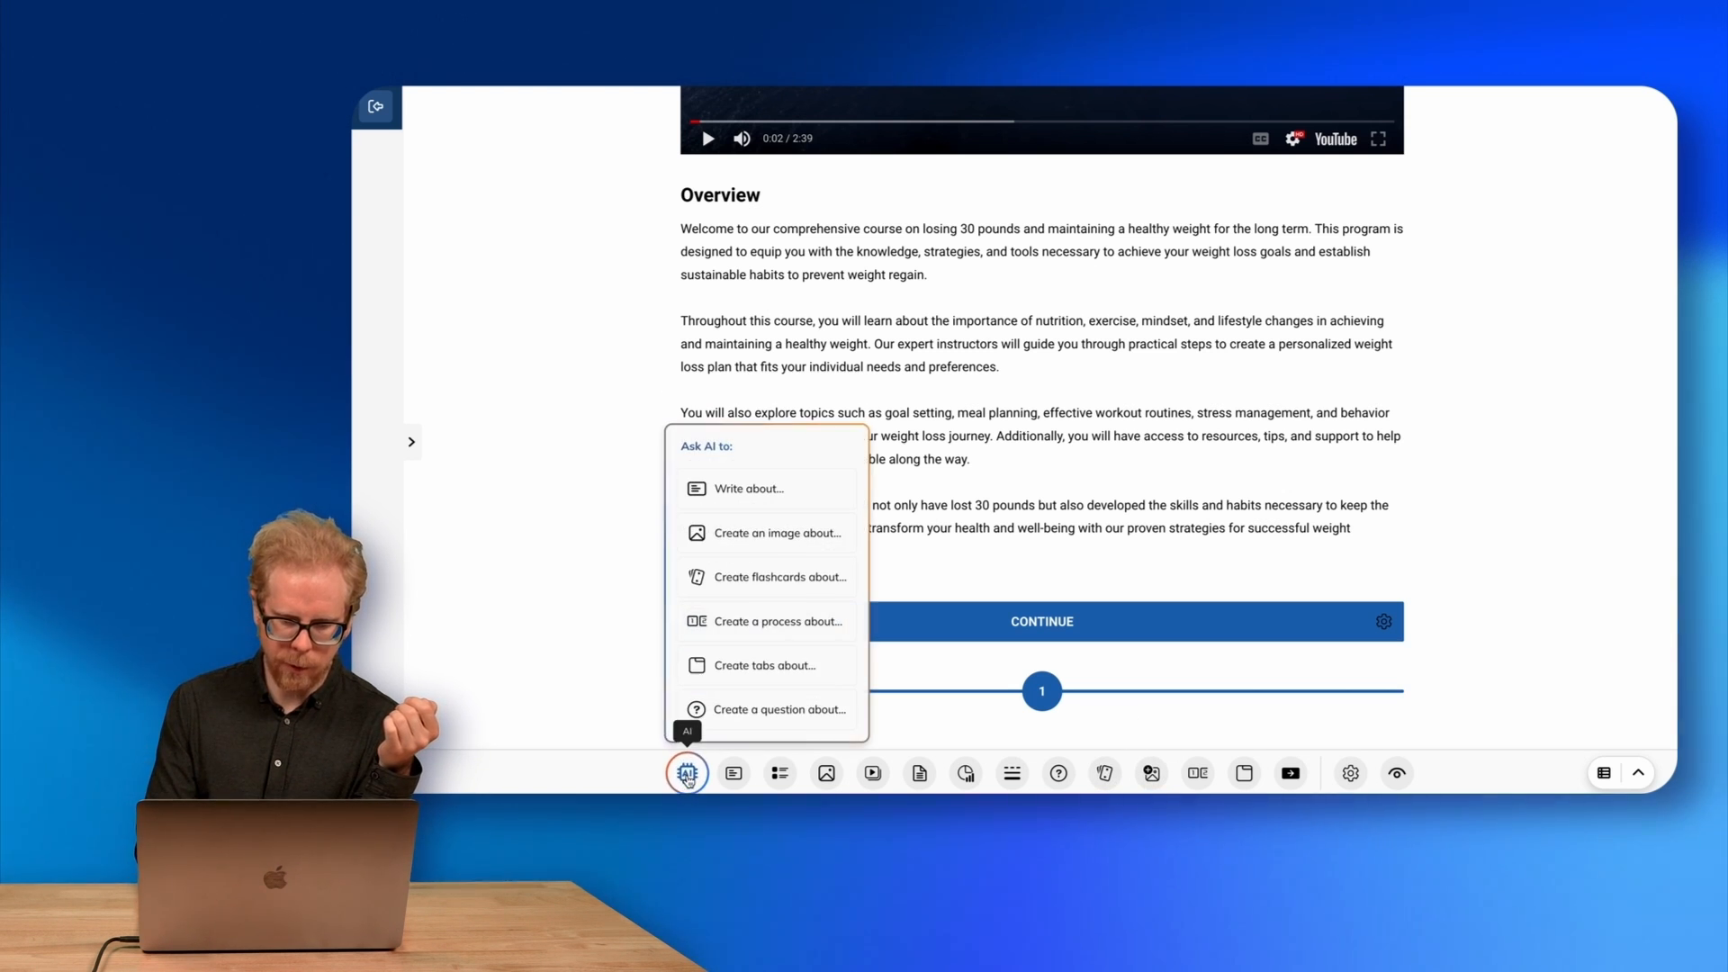
click(769, 591)
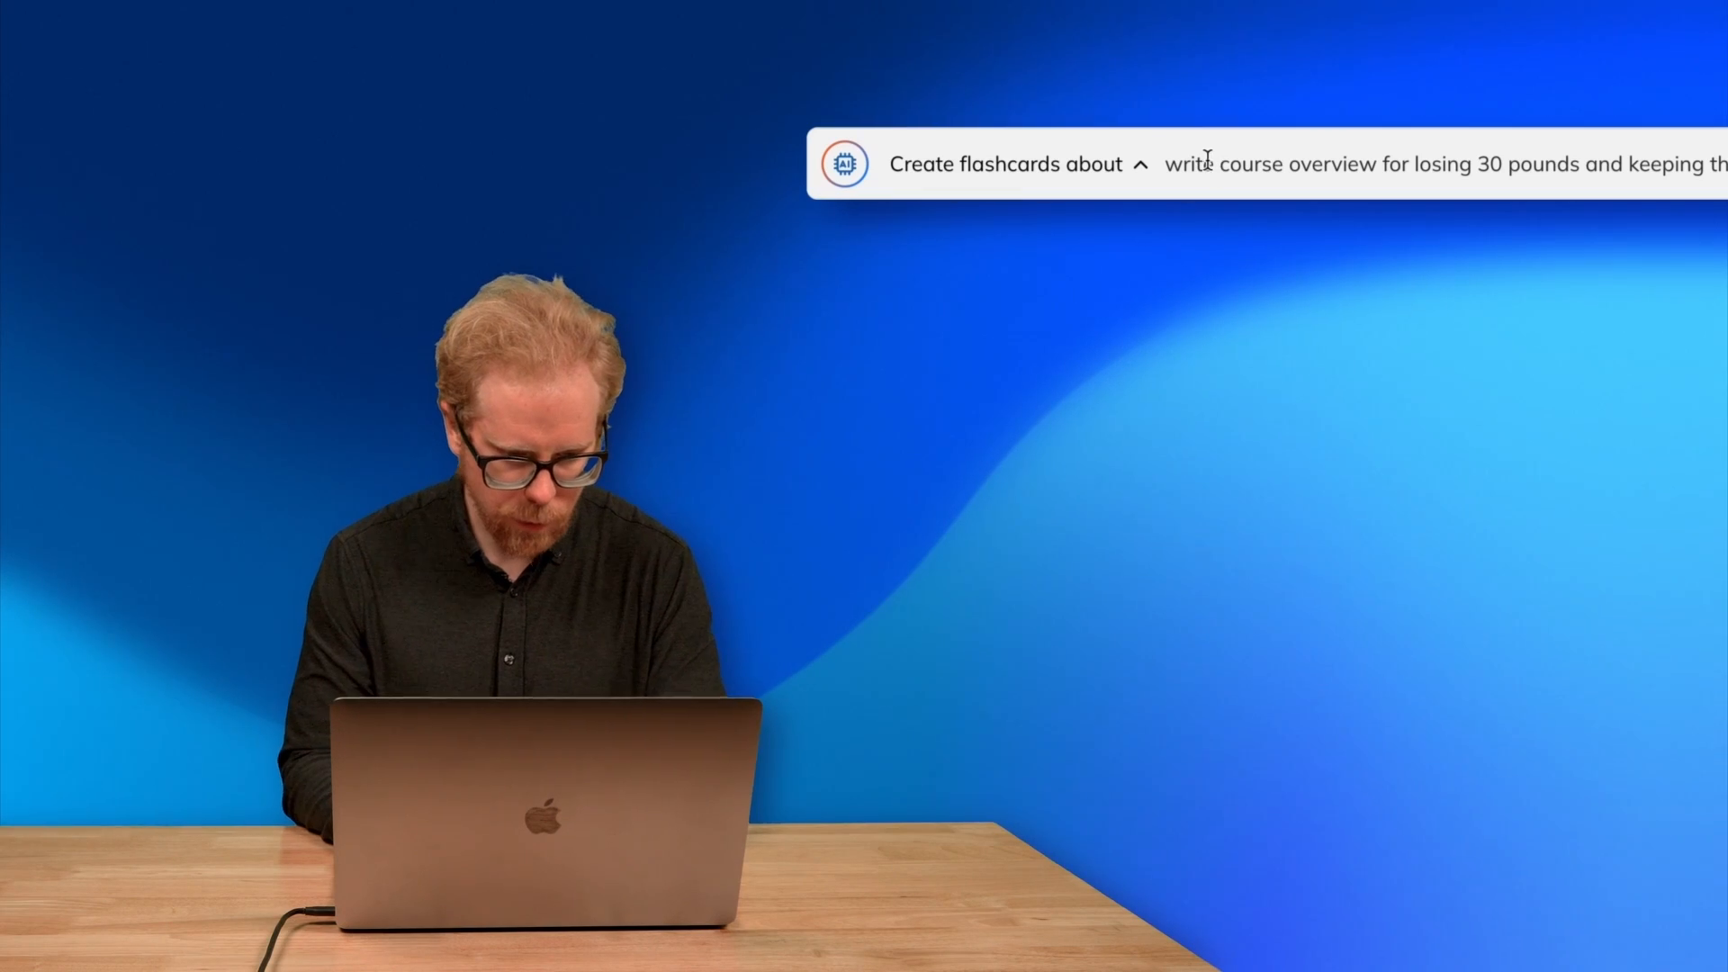
drag(639, 767, 664, 767)
drag(1205, 163, 1723, 164)
text(how to )
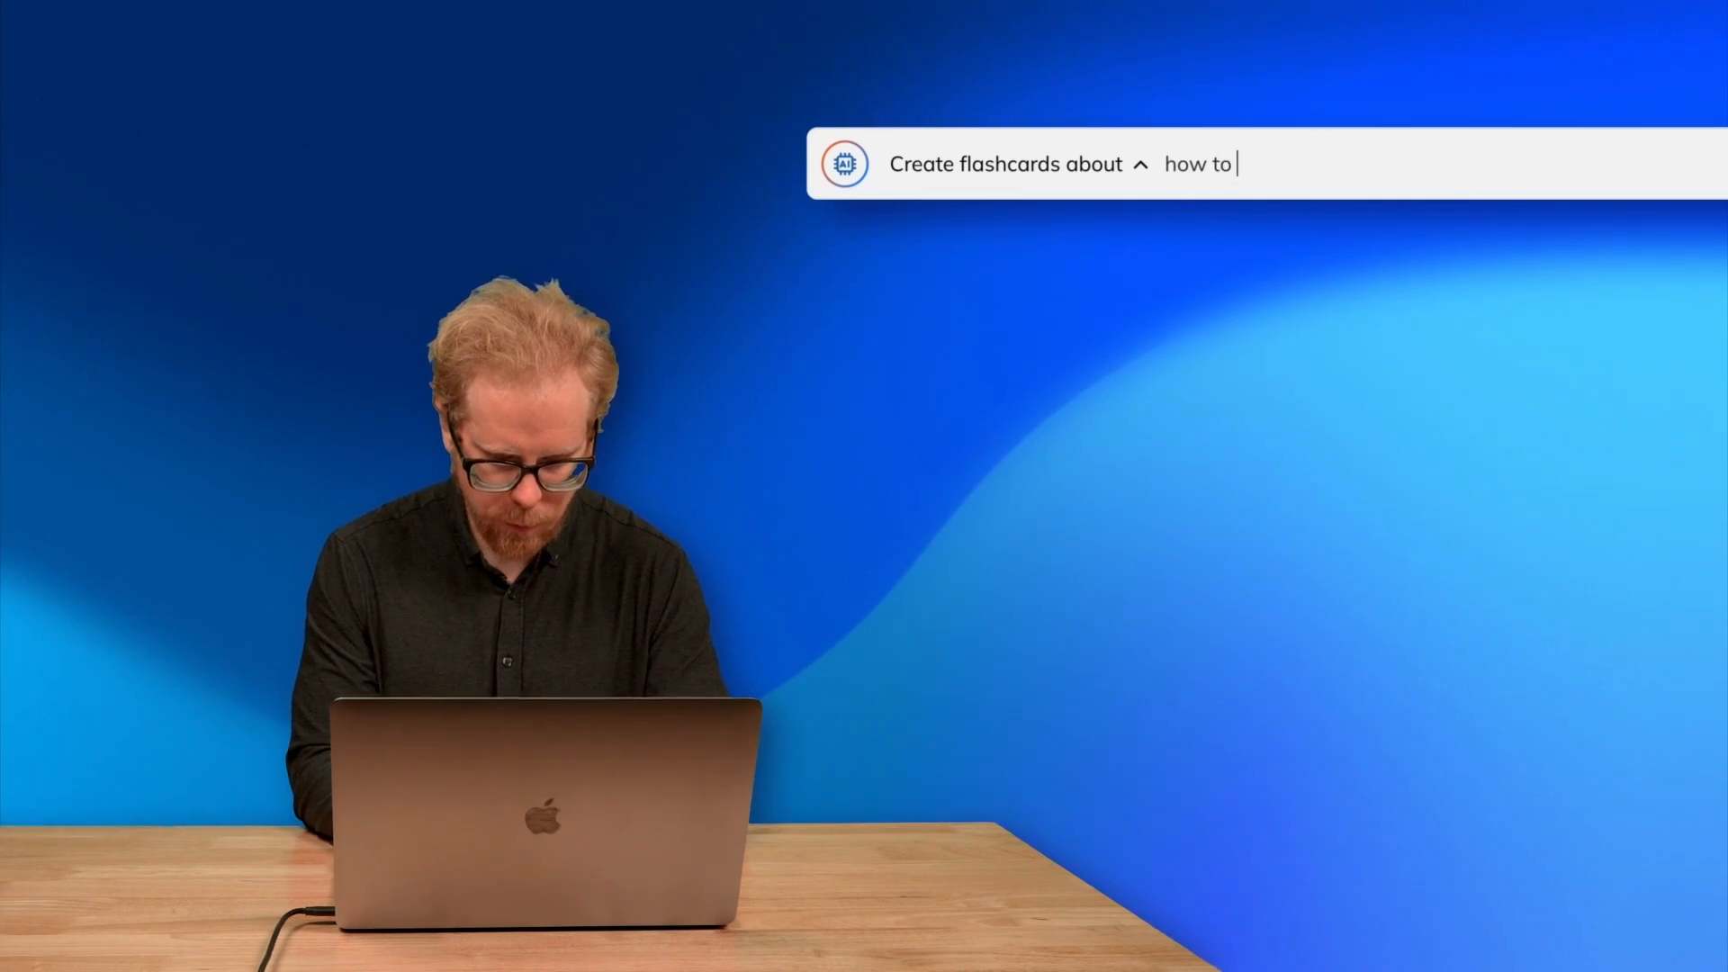
text(lose 30 lbs and )
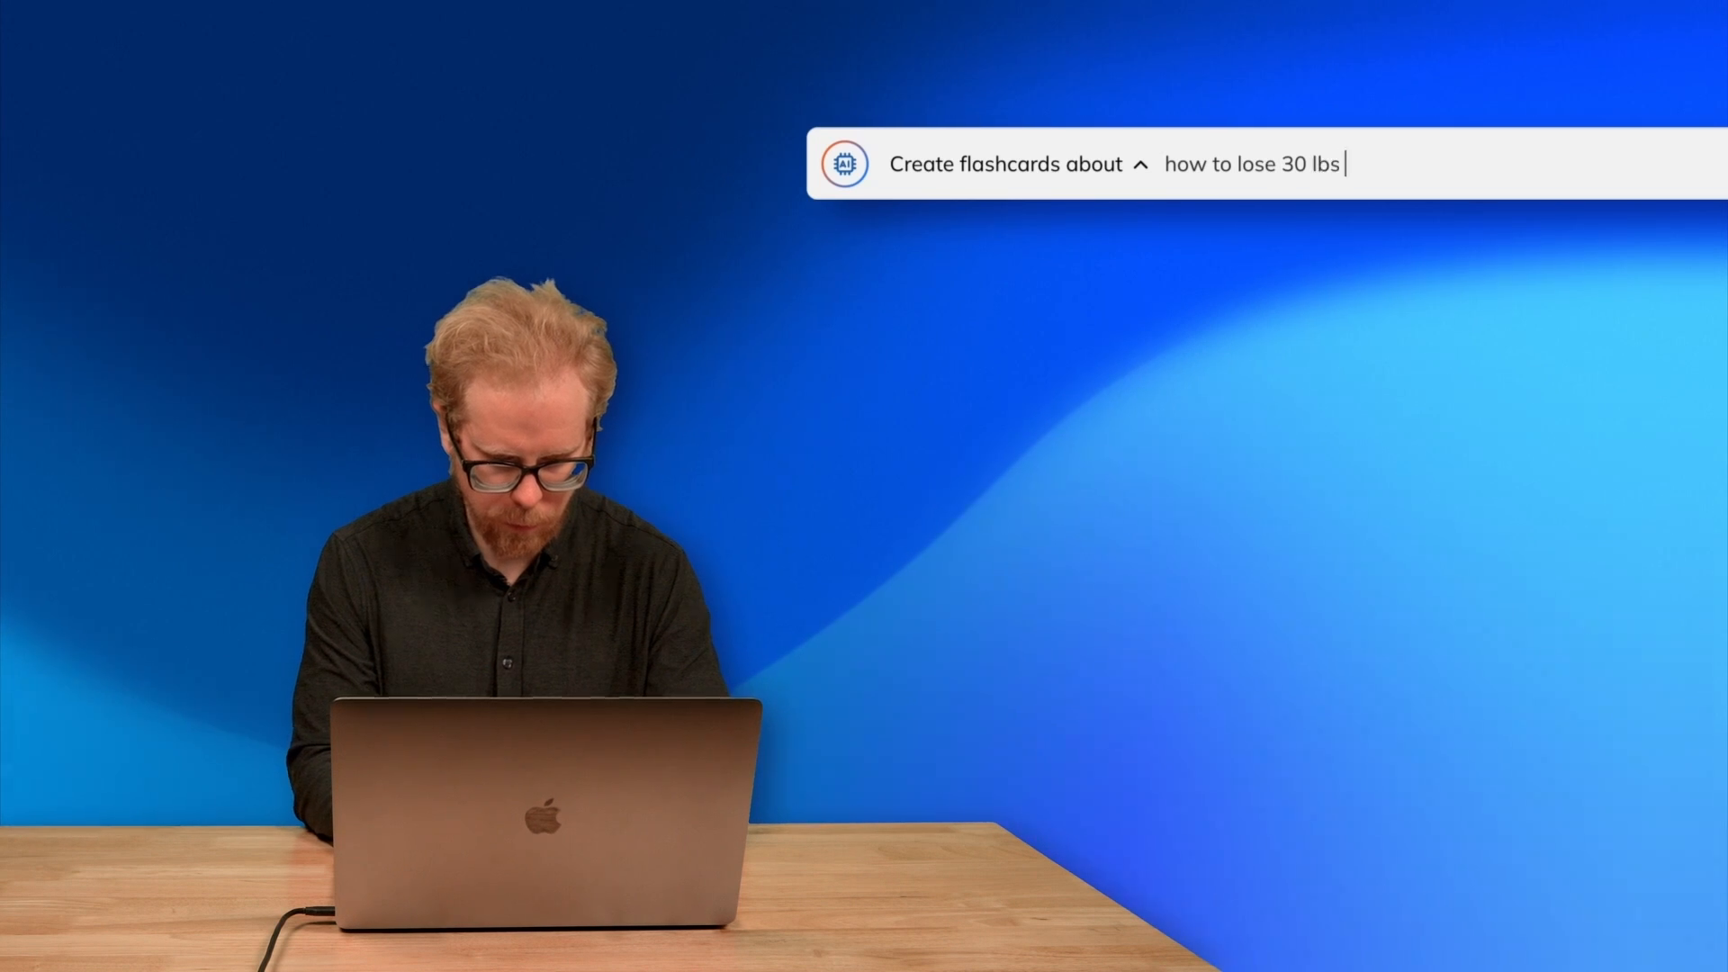
text(keep it o)
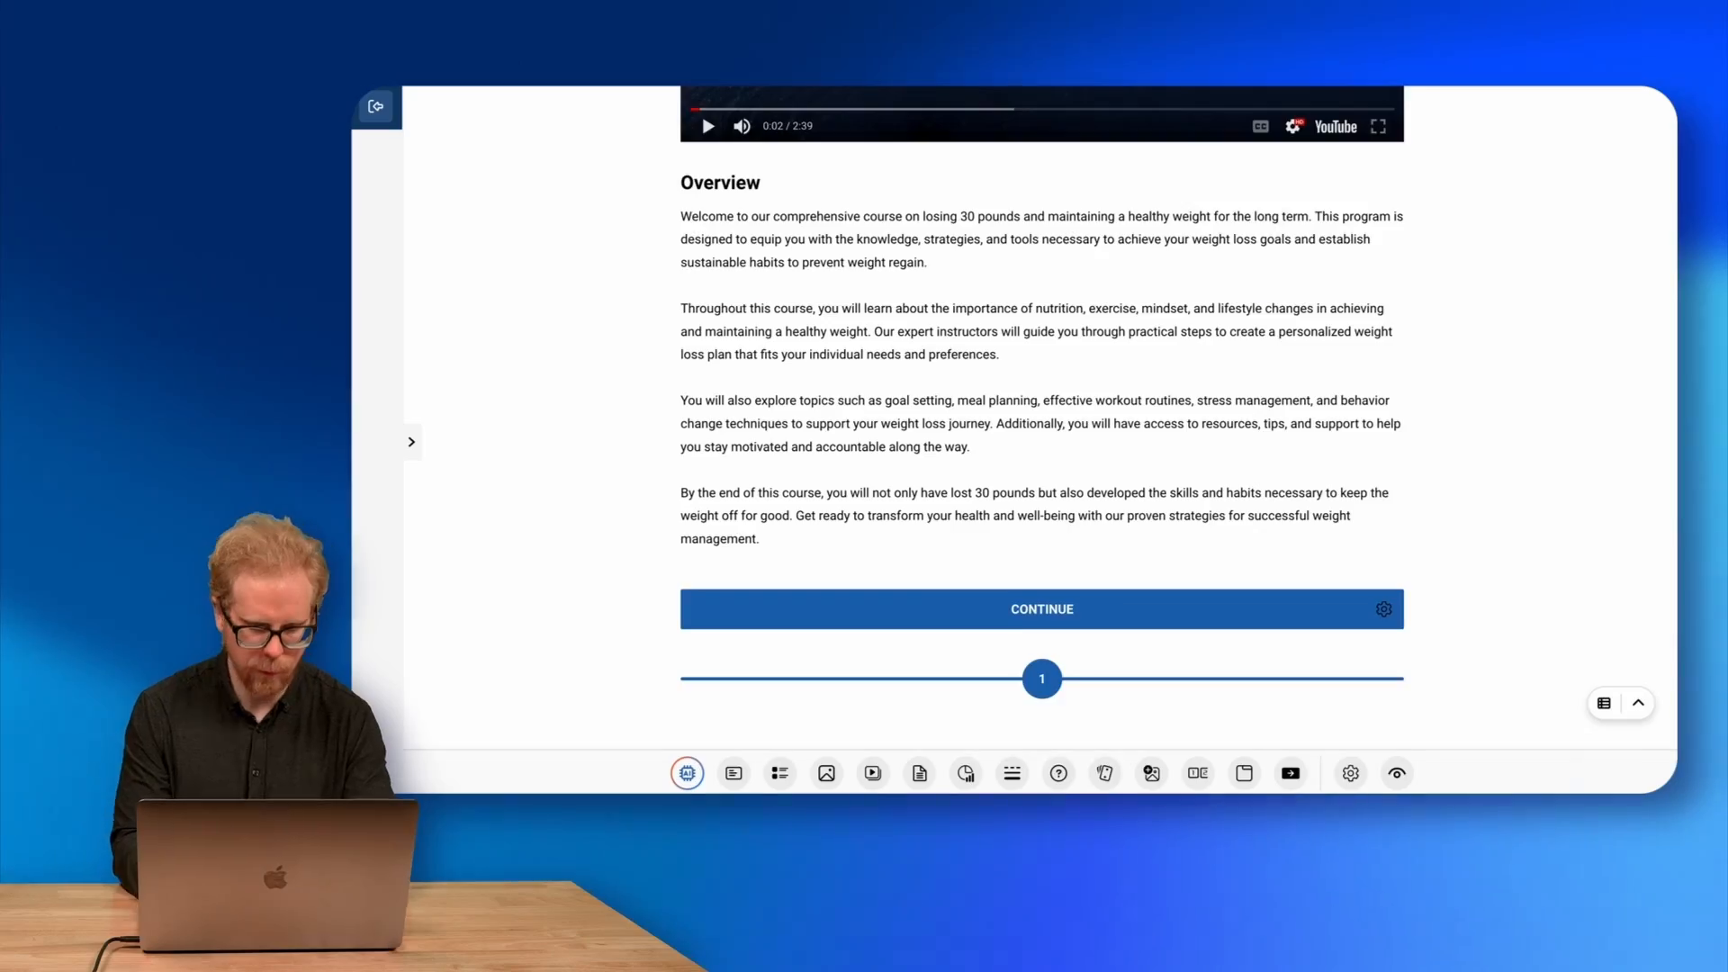
mouse_move(551, 576)
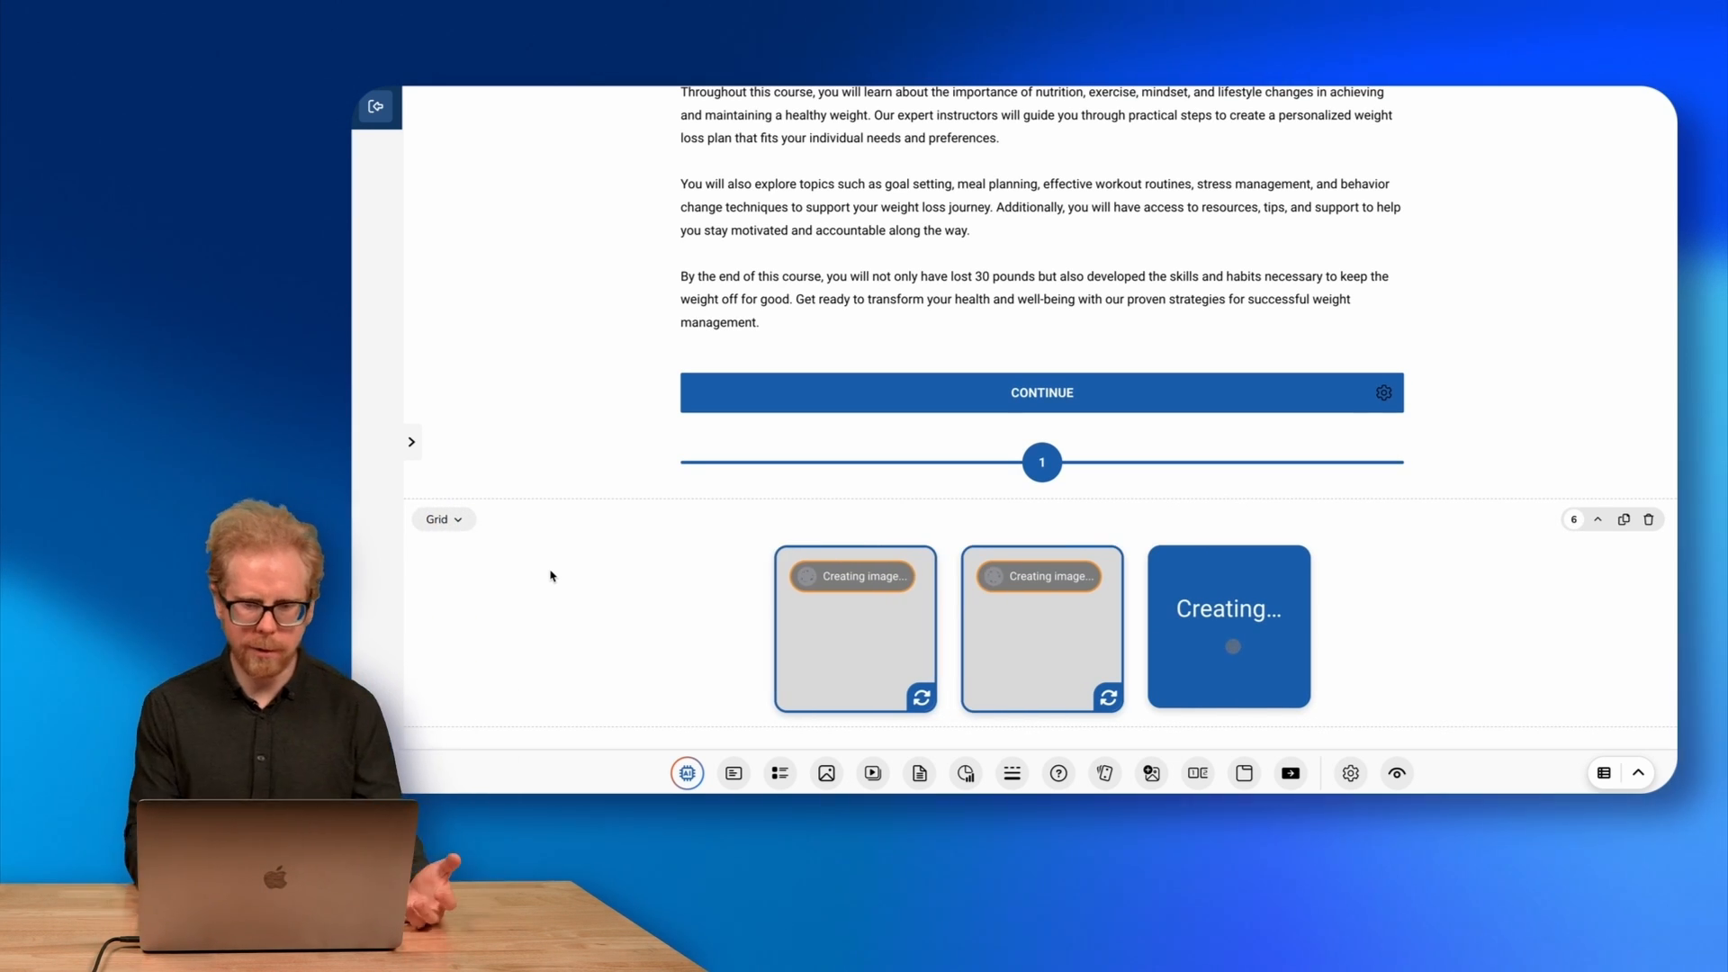
mouse_move(519, 427)
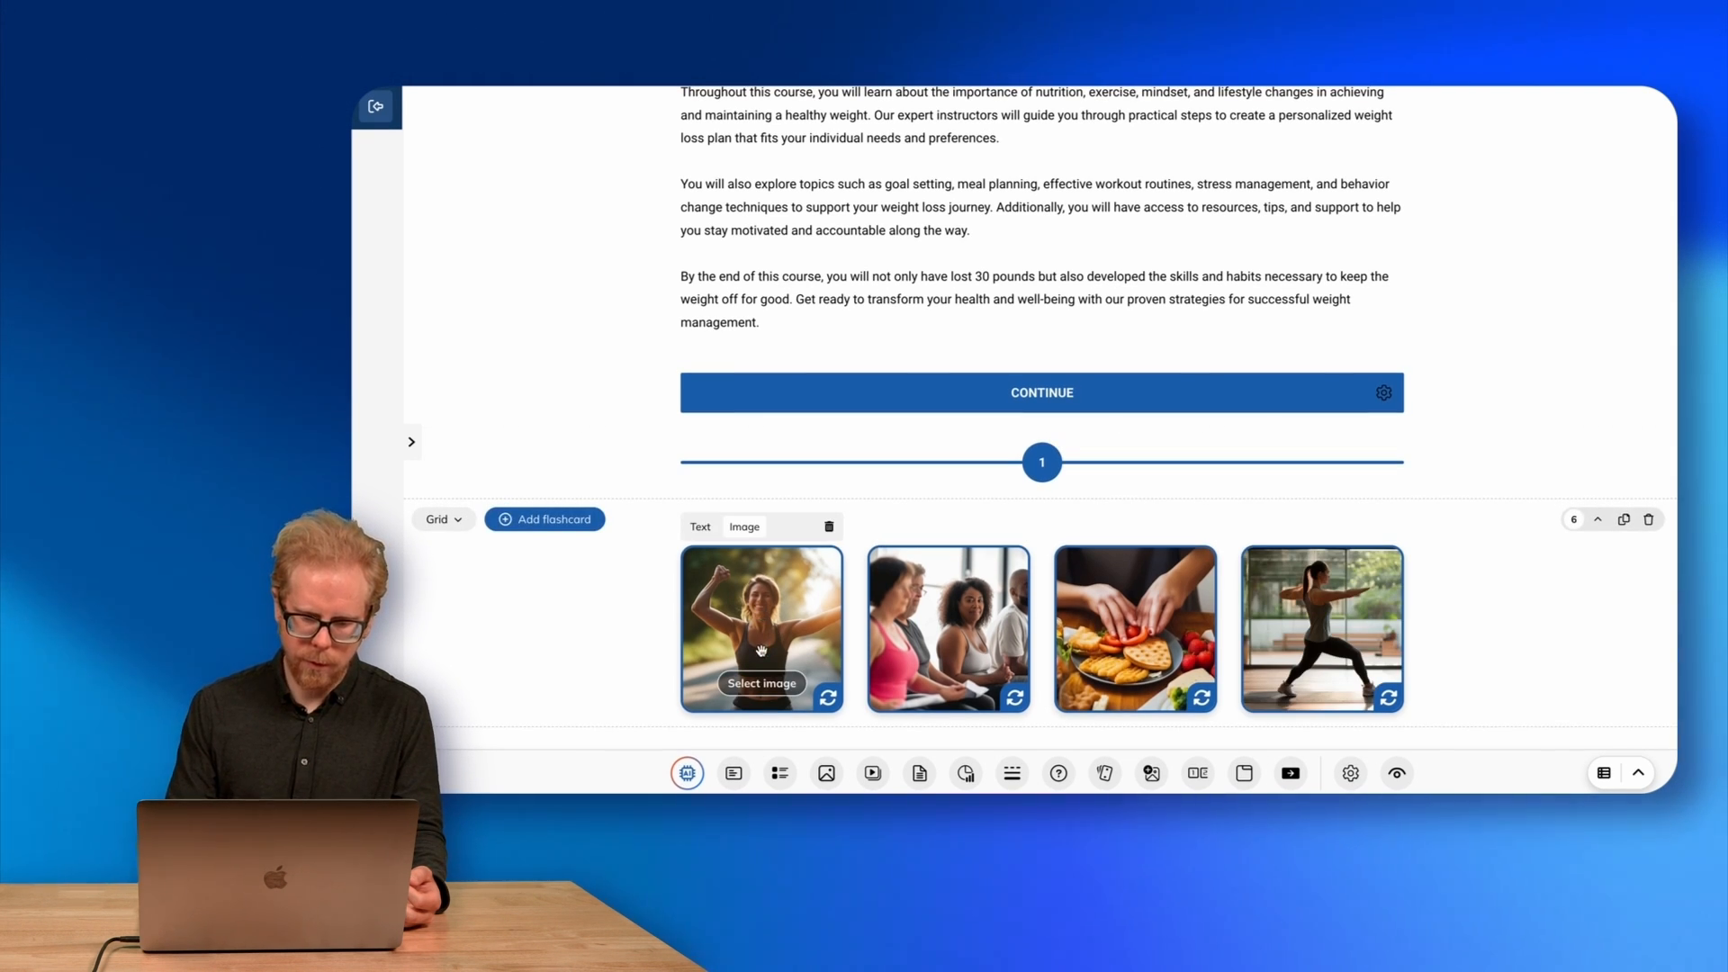
Flip all four generated flashcards to read the text on their backs.
click(828, 695)
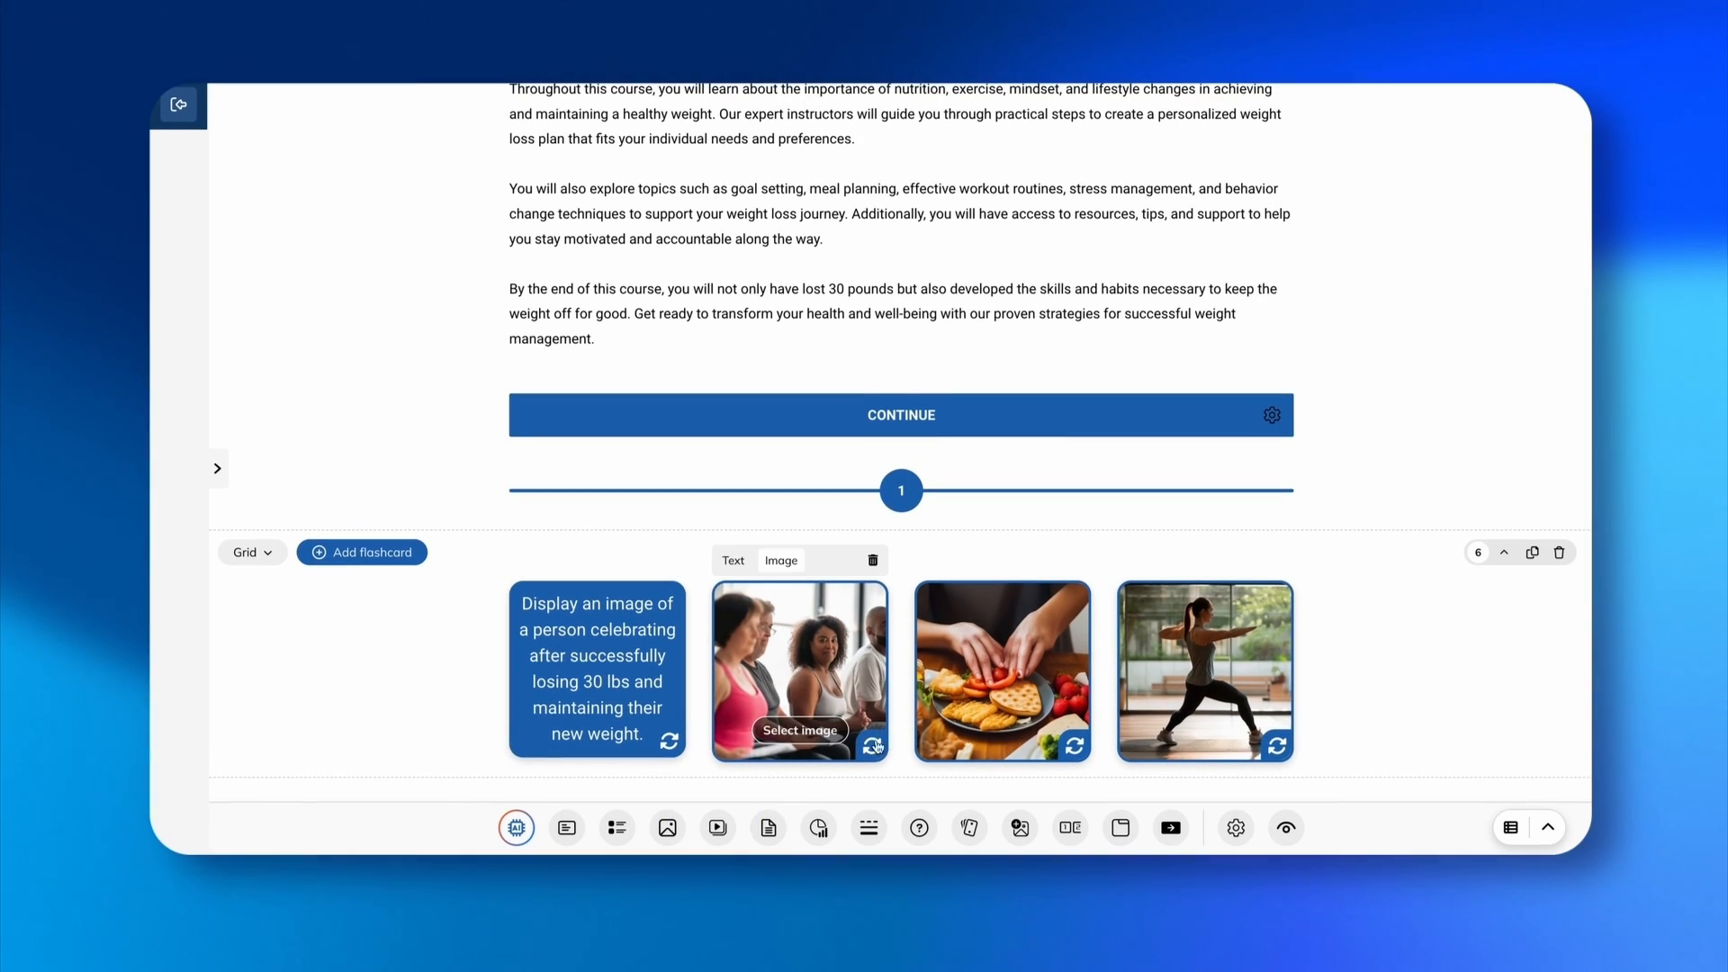
click(873, 745)
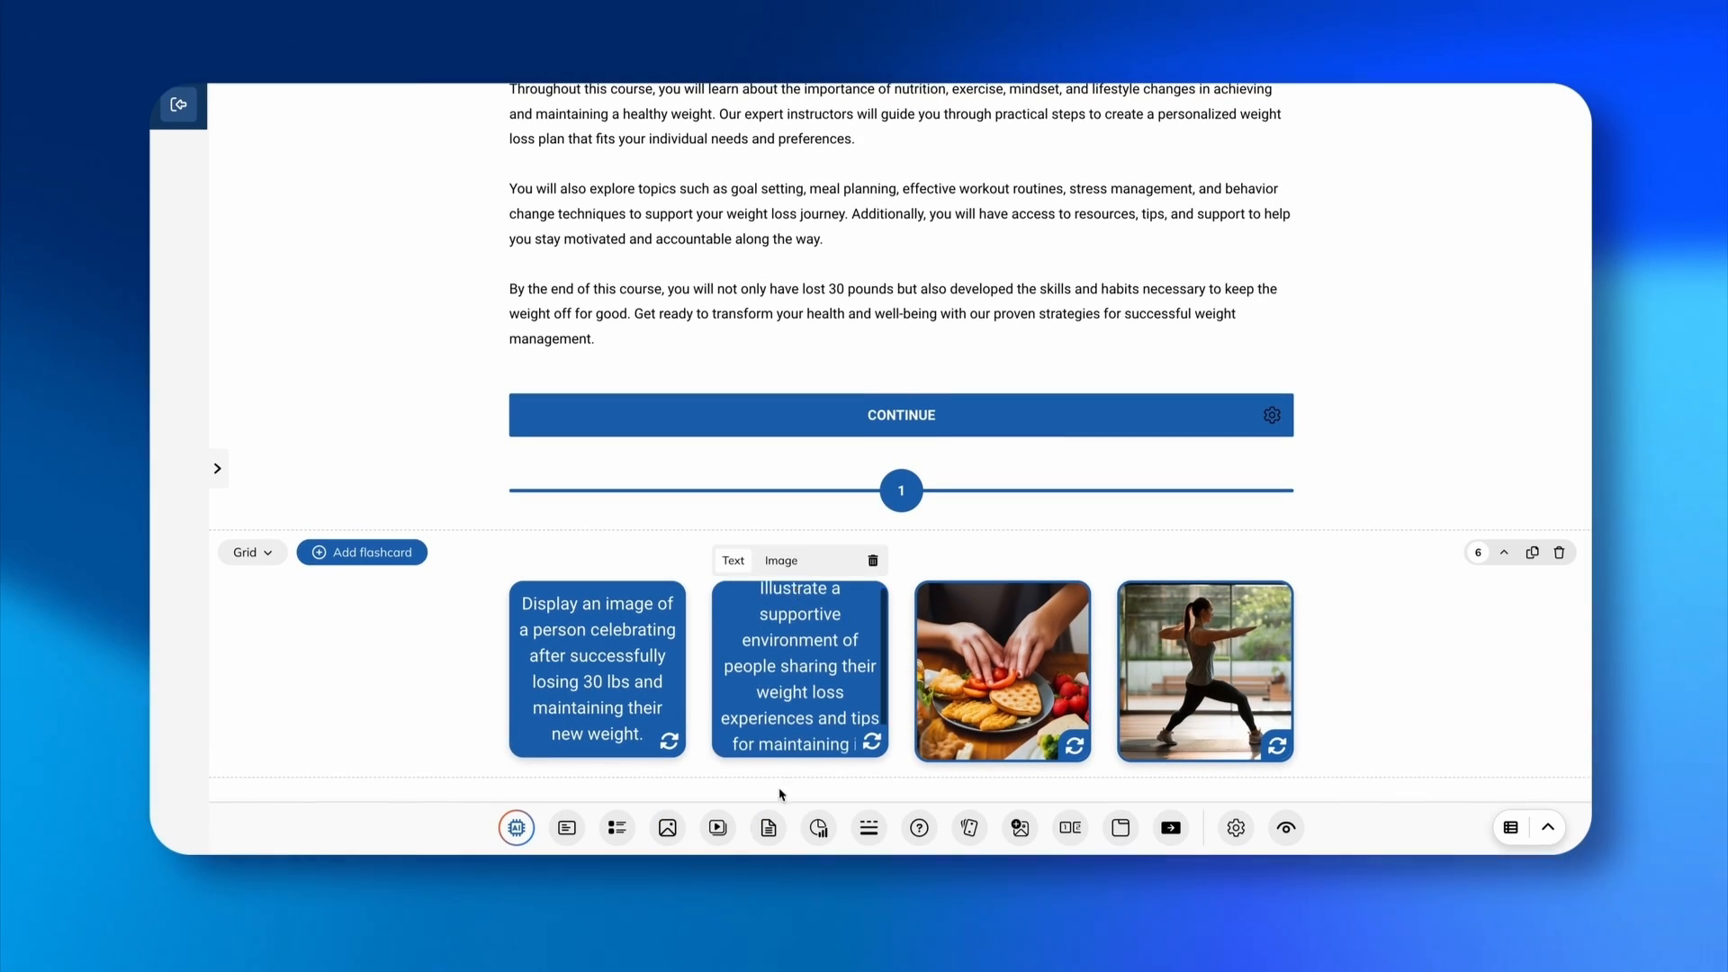
click(1074, 745)
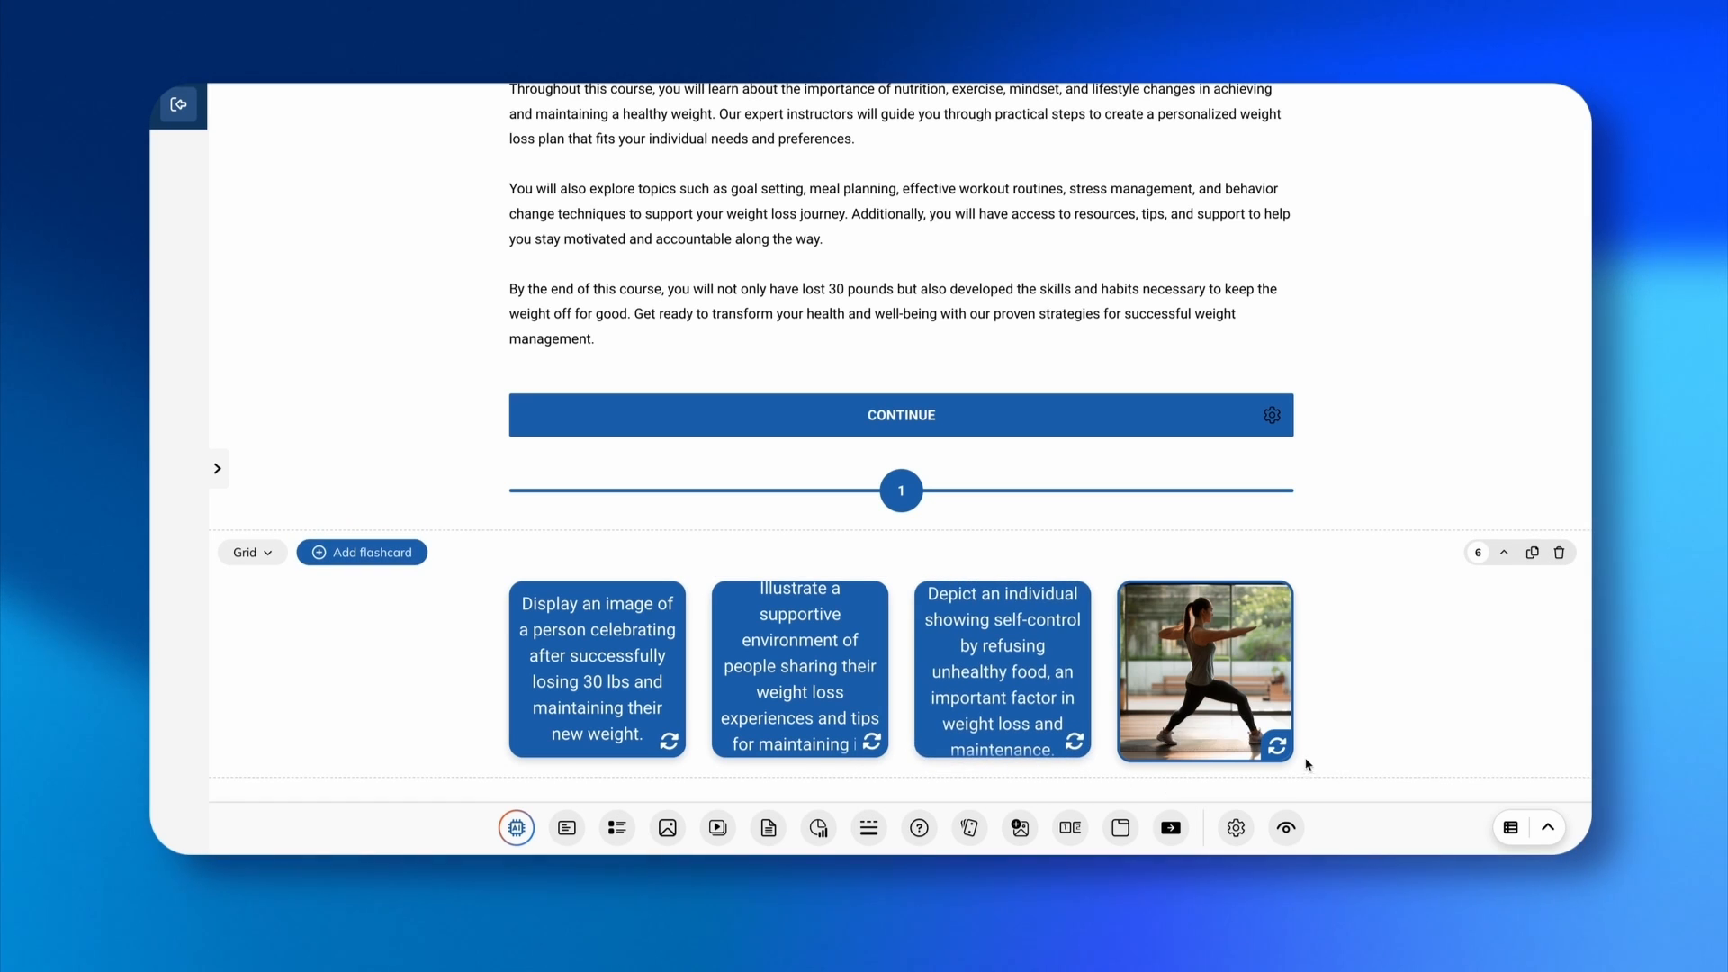
click(1277, 745)
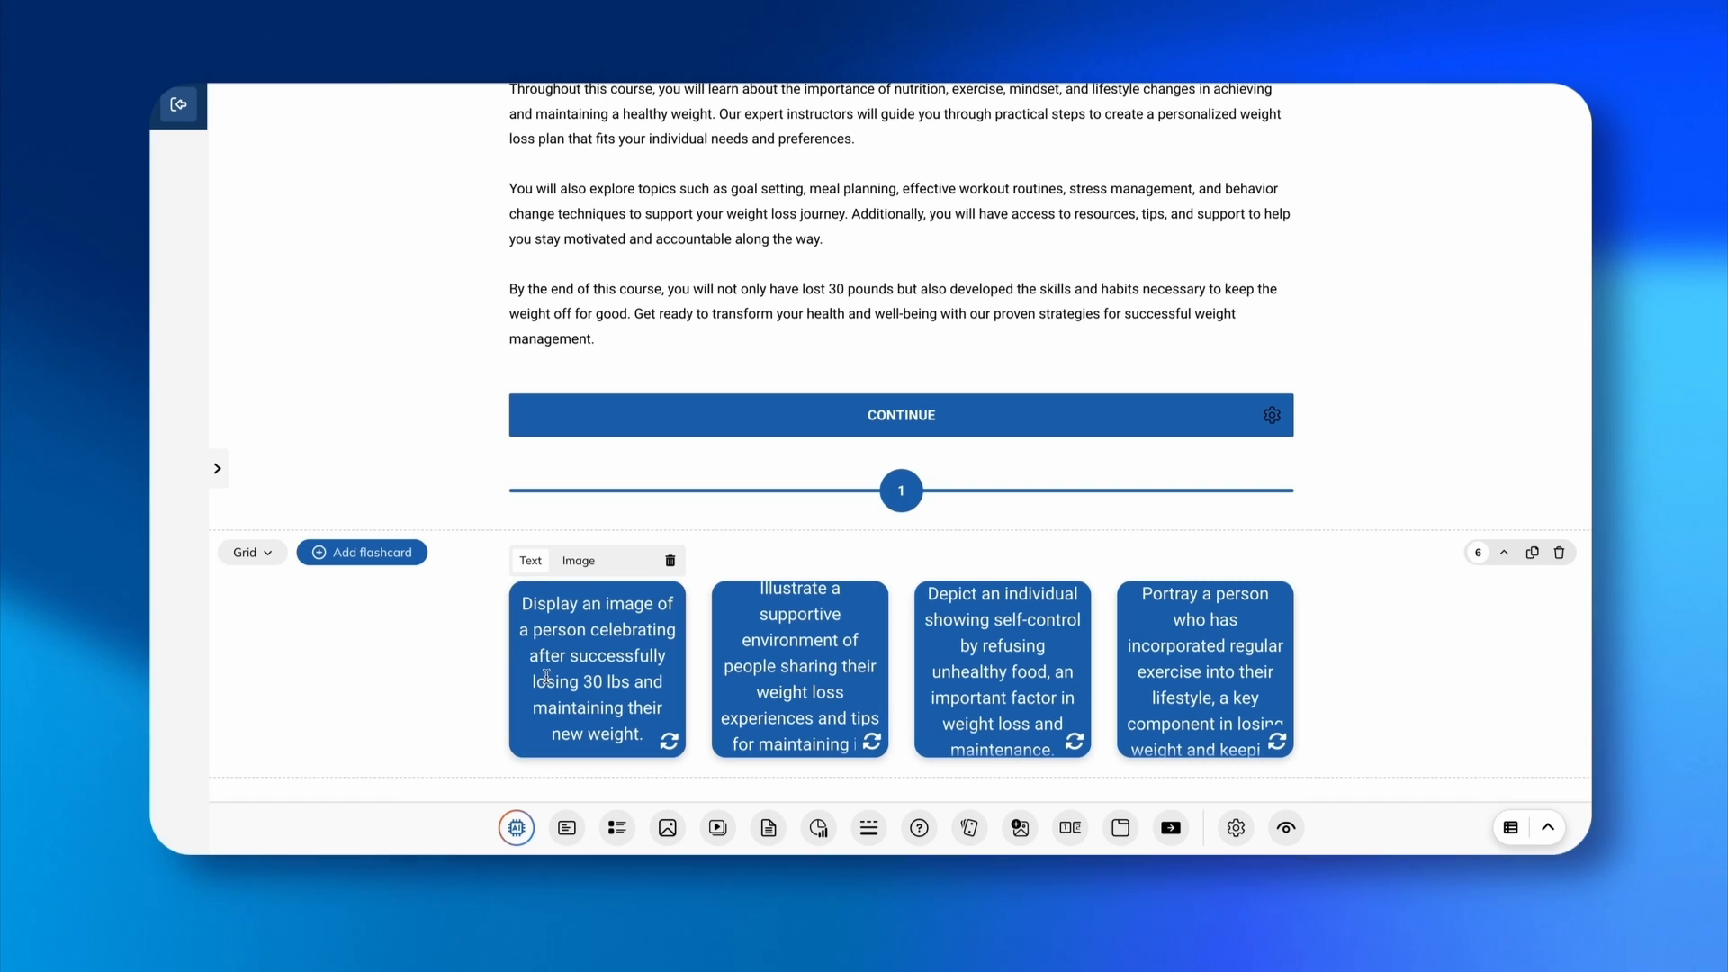
Try the Stack layout and a position above the numbered divider for the flashcards, returning to Grid and the original order.
click(261, 552)
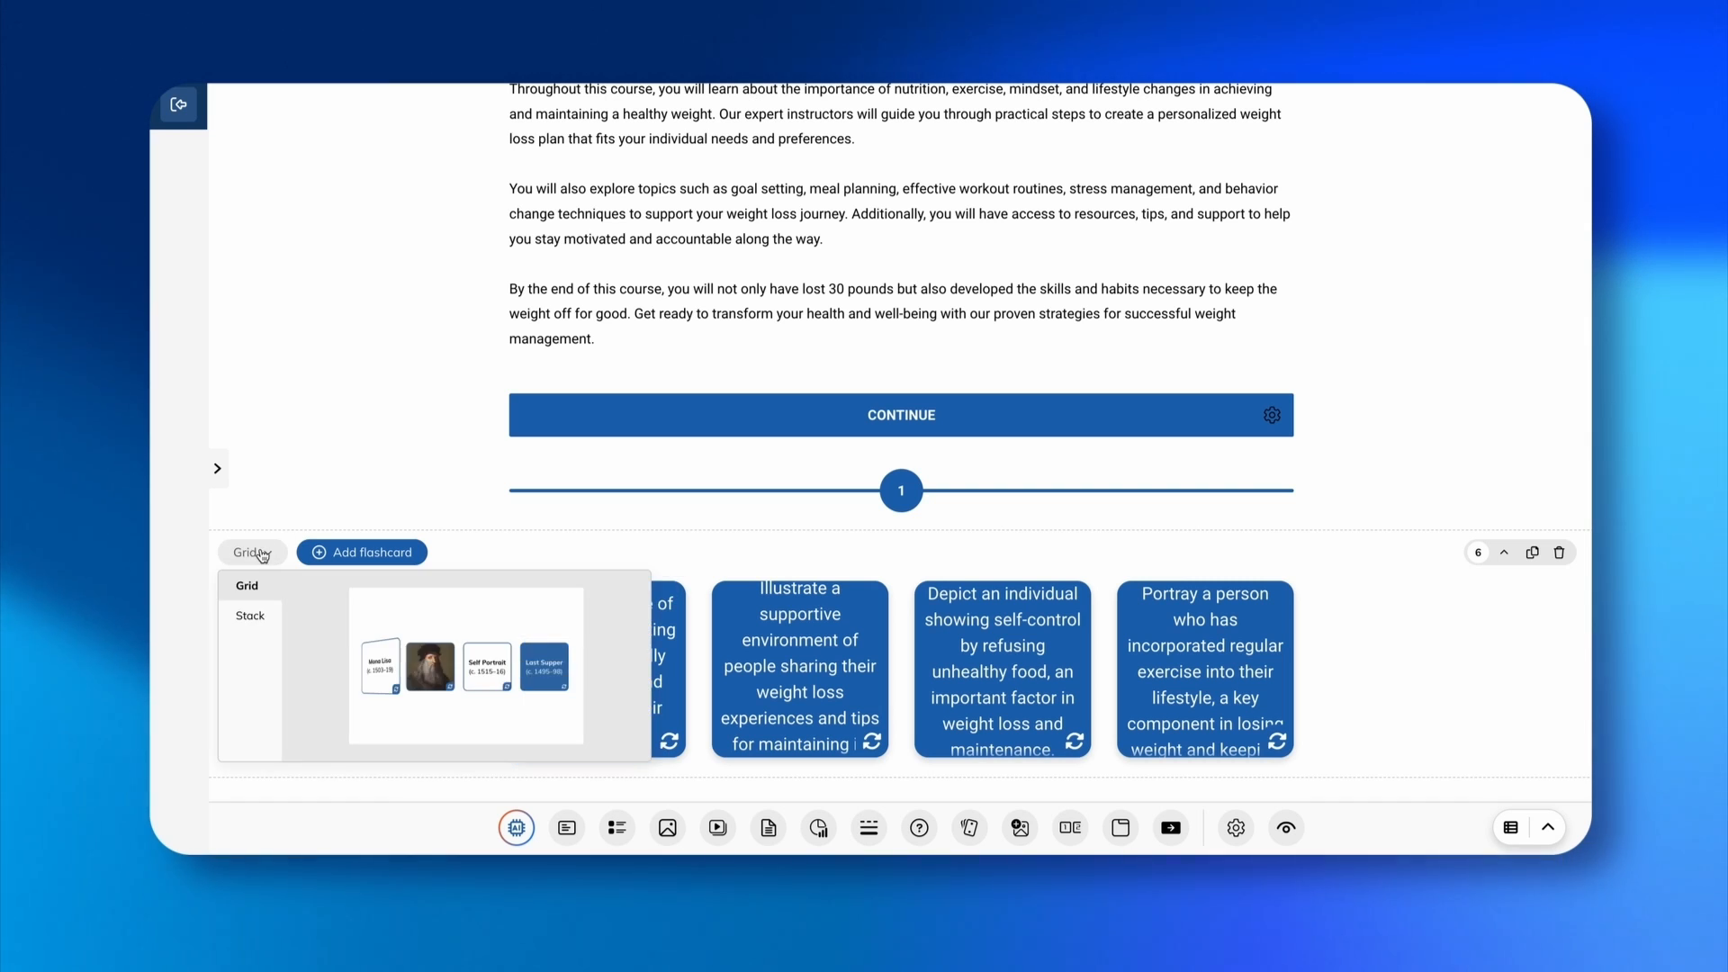
click(249, 616)
scroll(867, 537, down, 3)
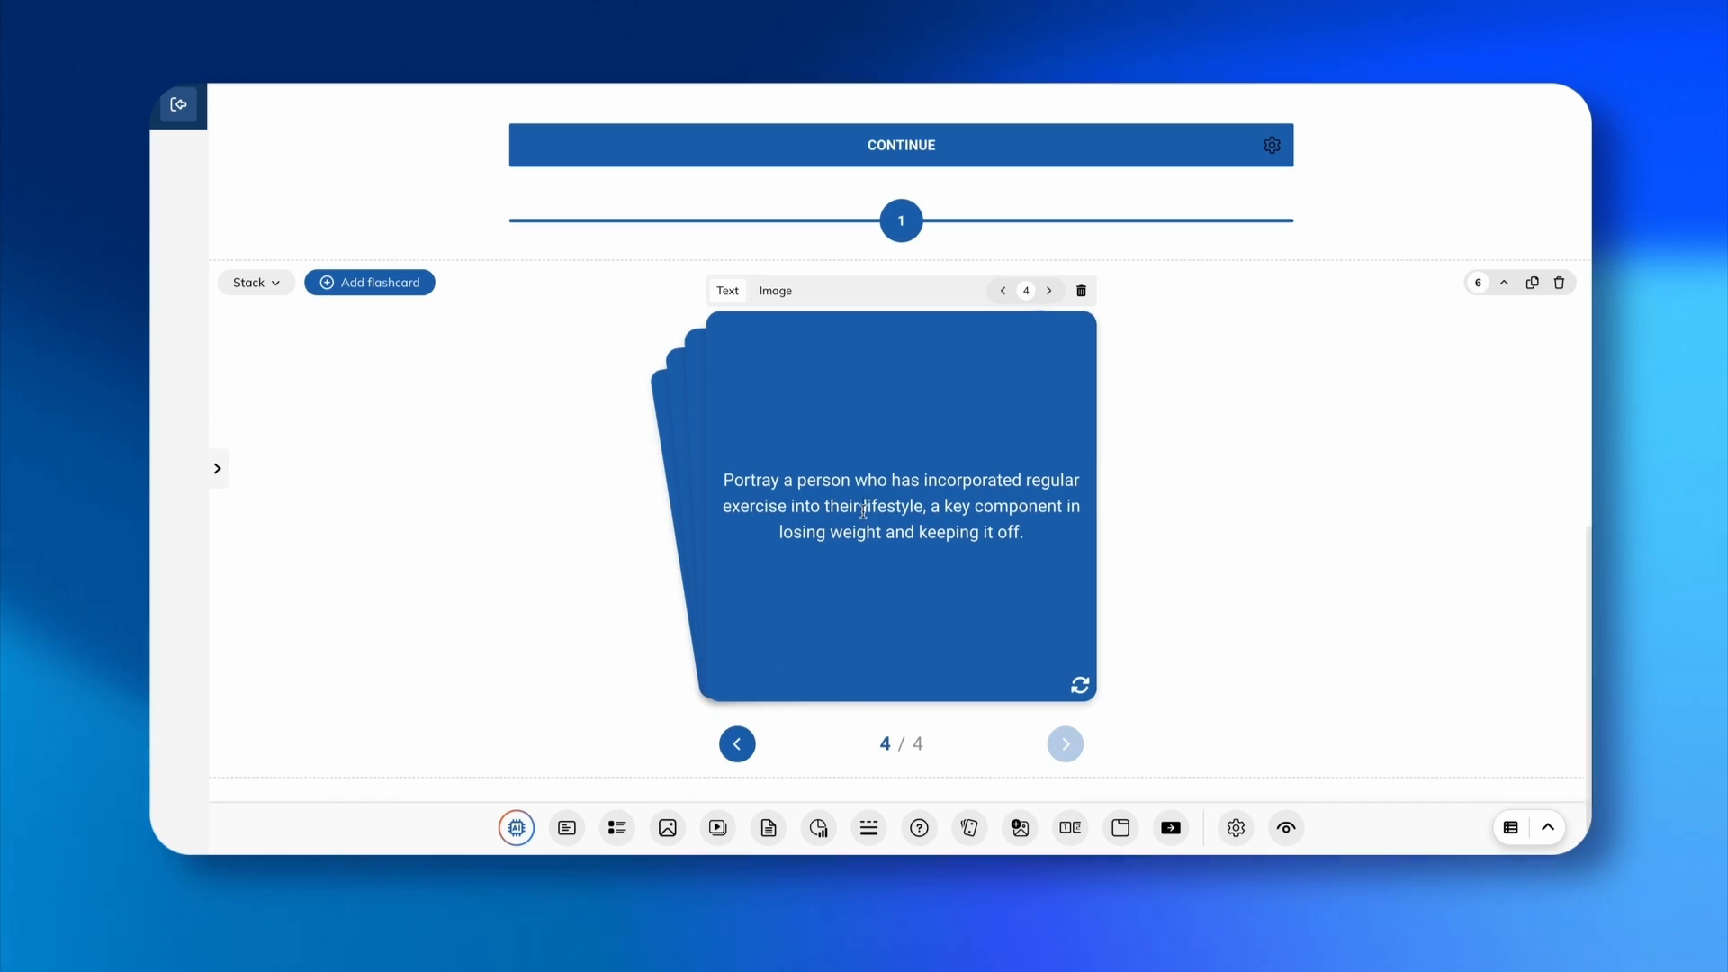
click(291, 282)
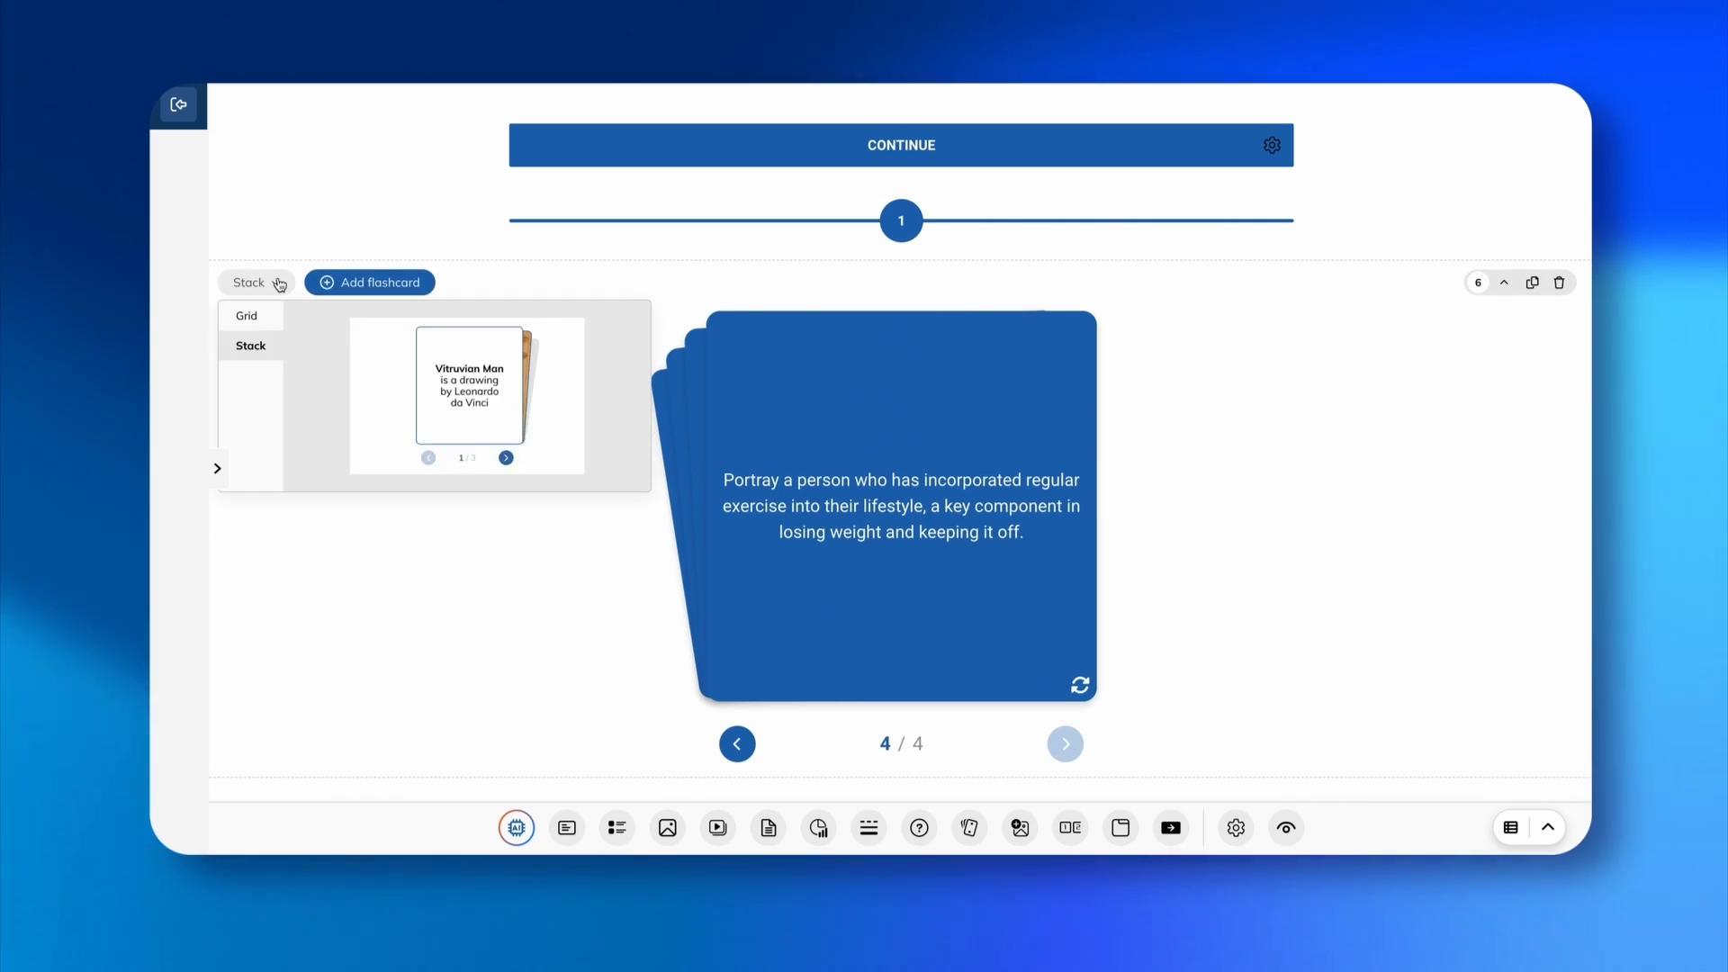
click(243, 315)
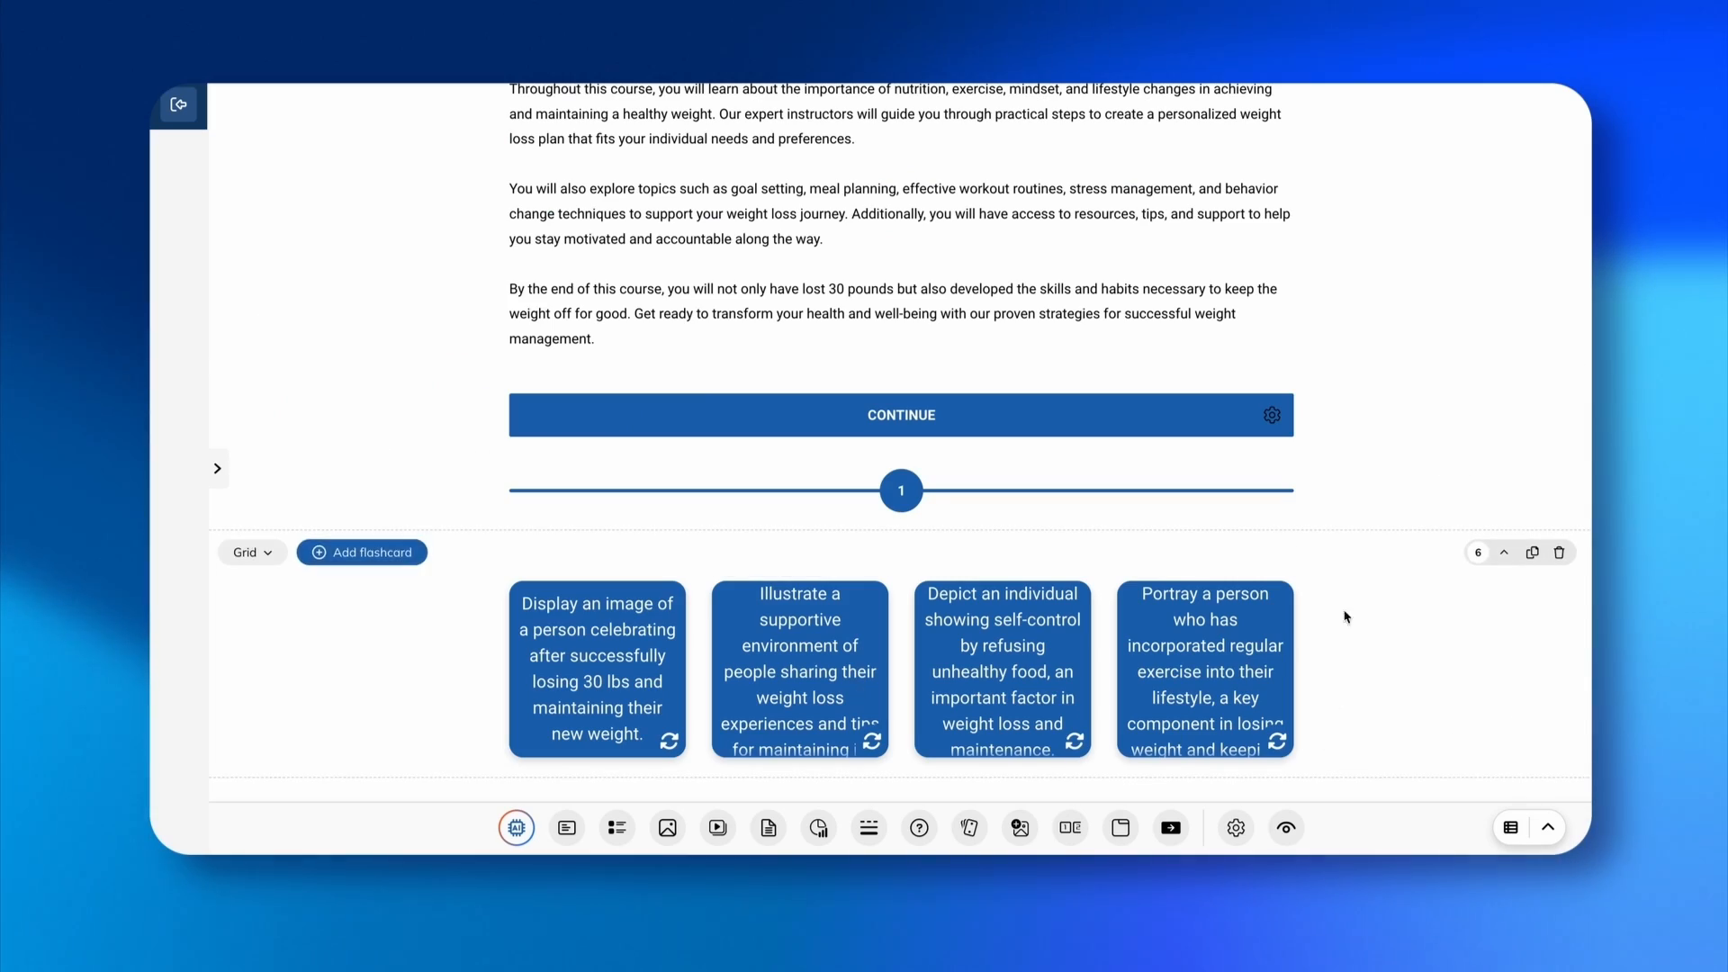
click(1506, 554)
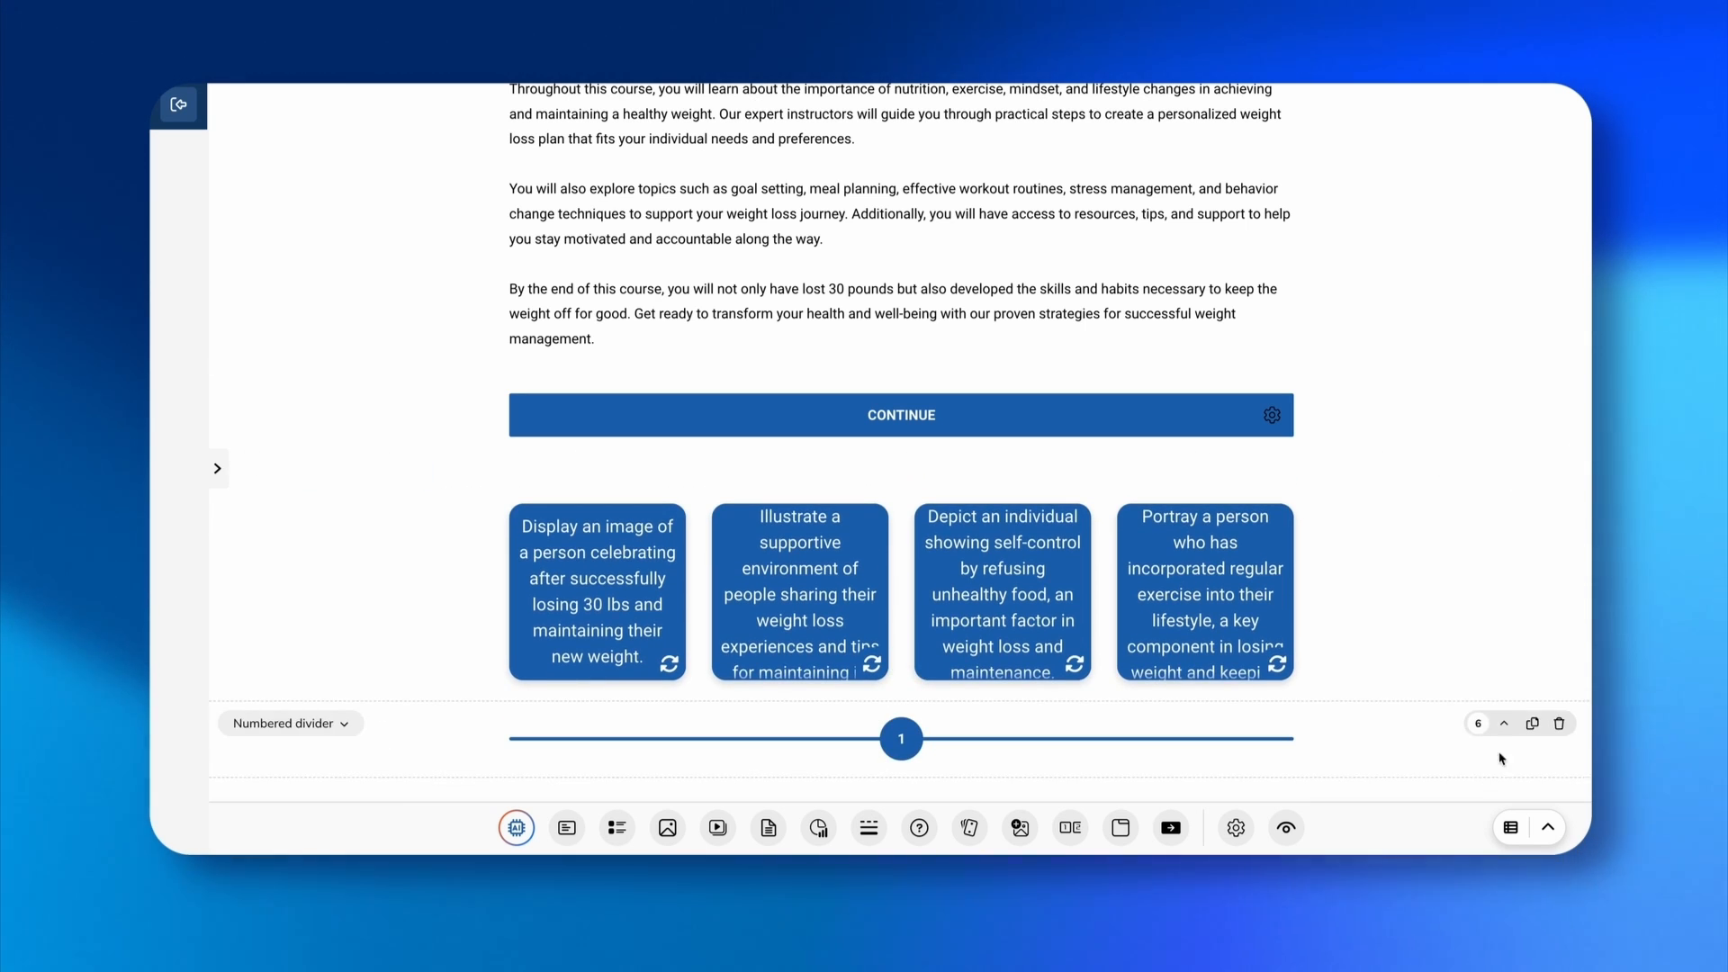
click(1503, 726)
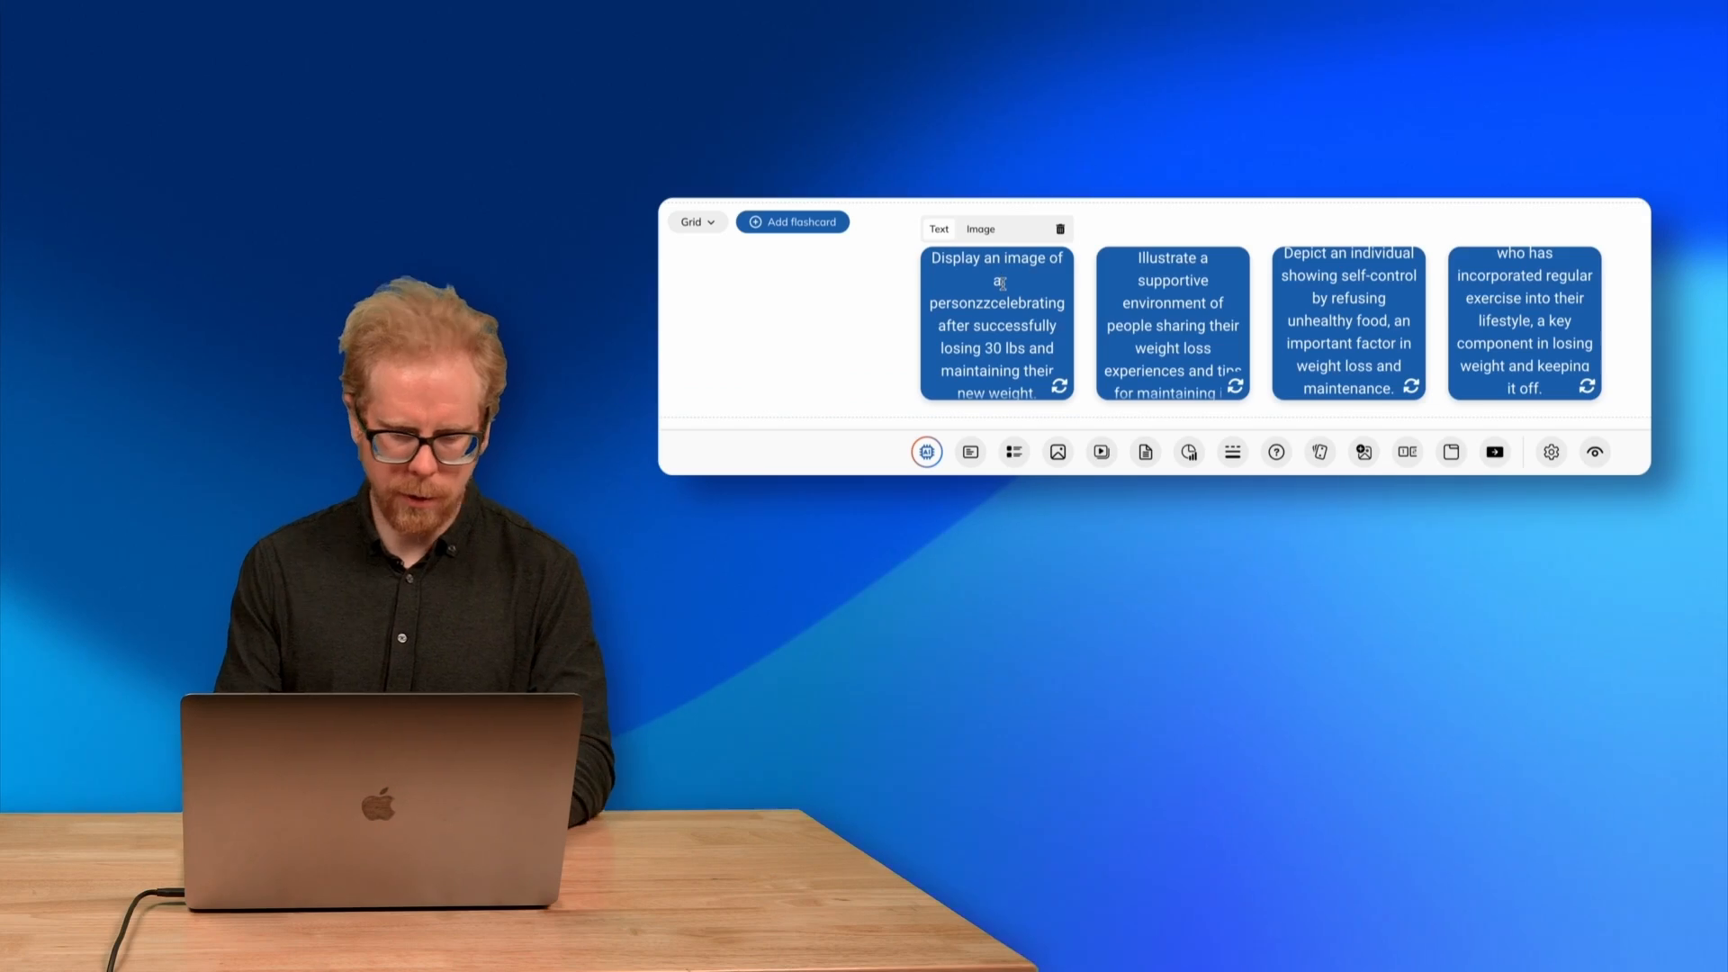
Clear the back text of the first flashcard and add a Continue button below the flashcards.
key(super+a)
key(BackSpace)
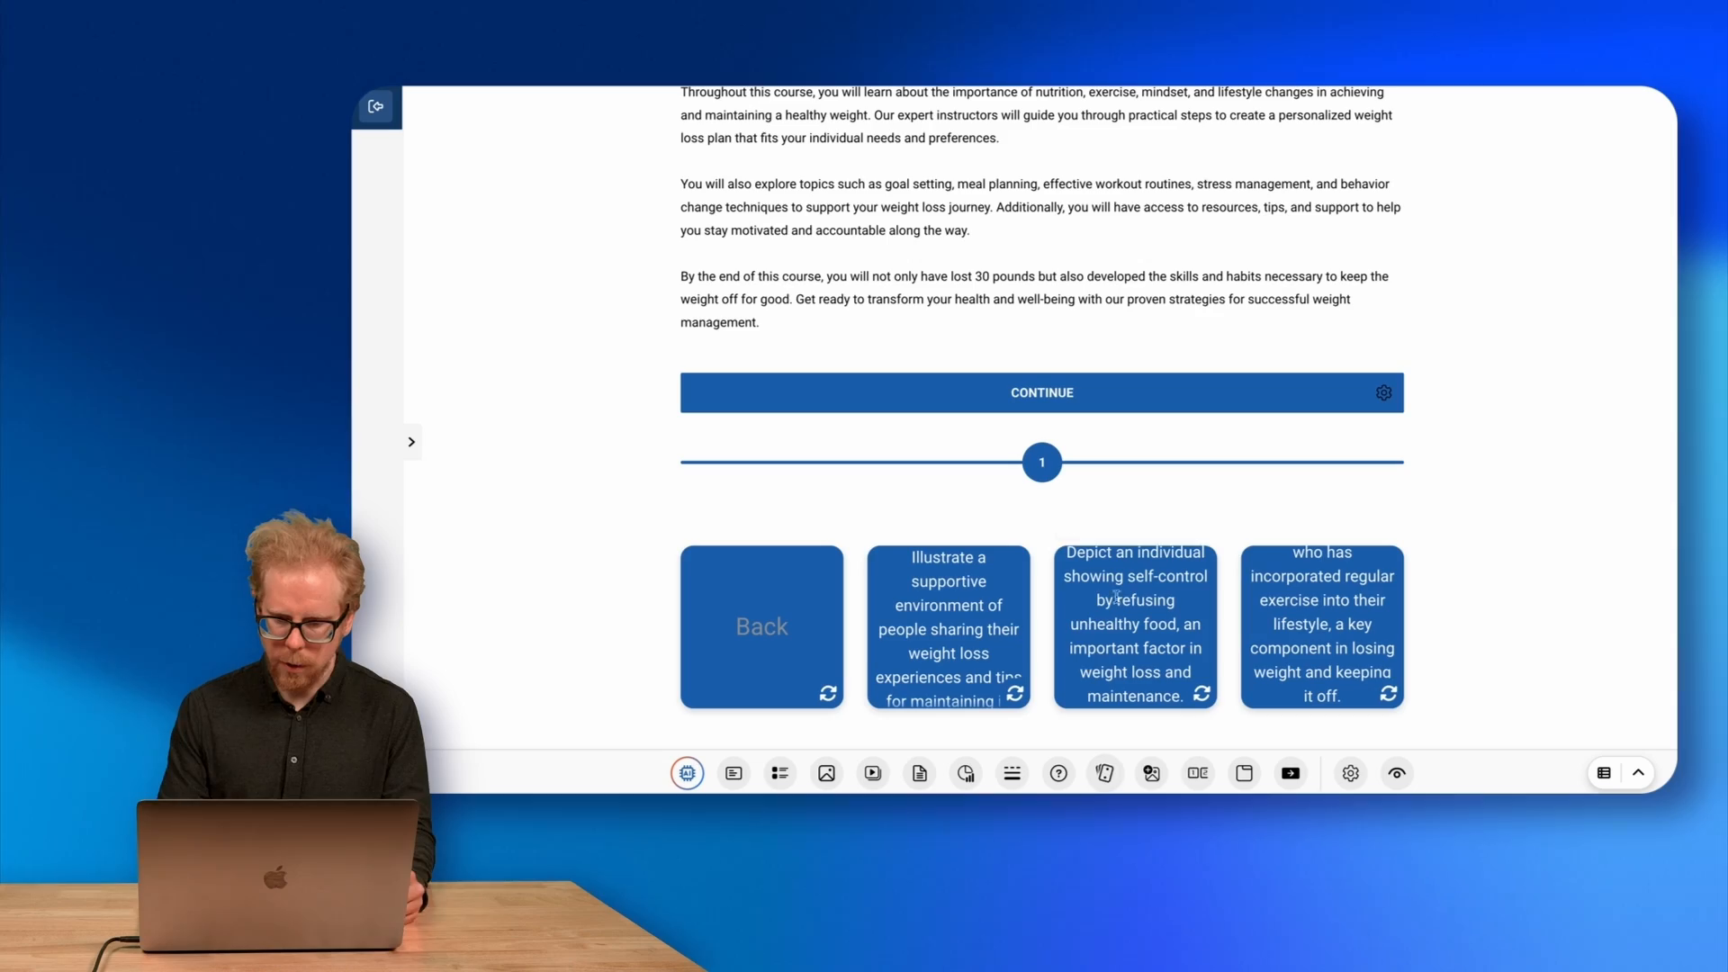
click(1290, 773)
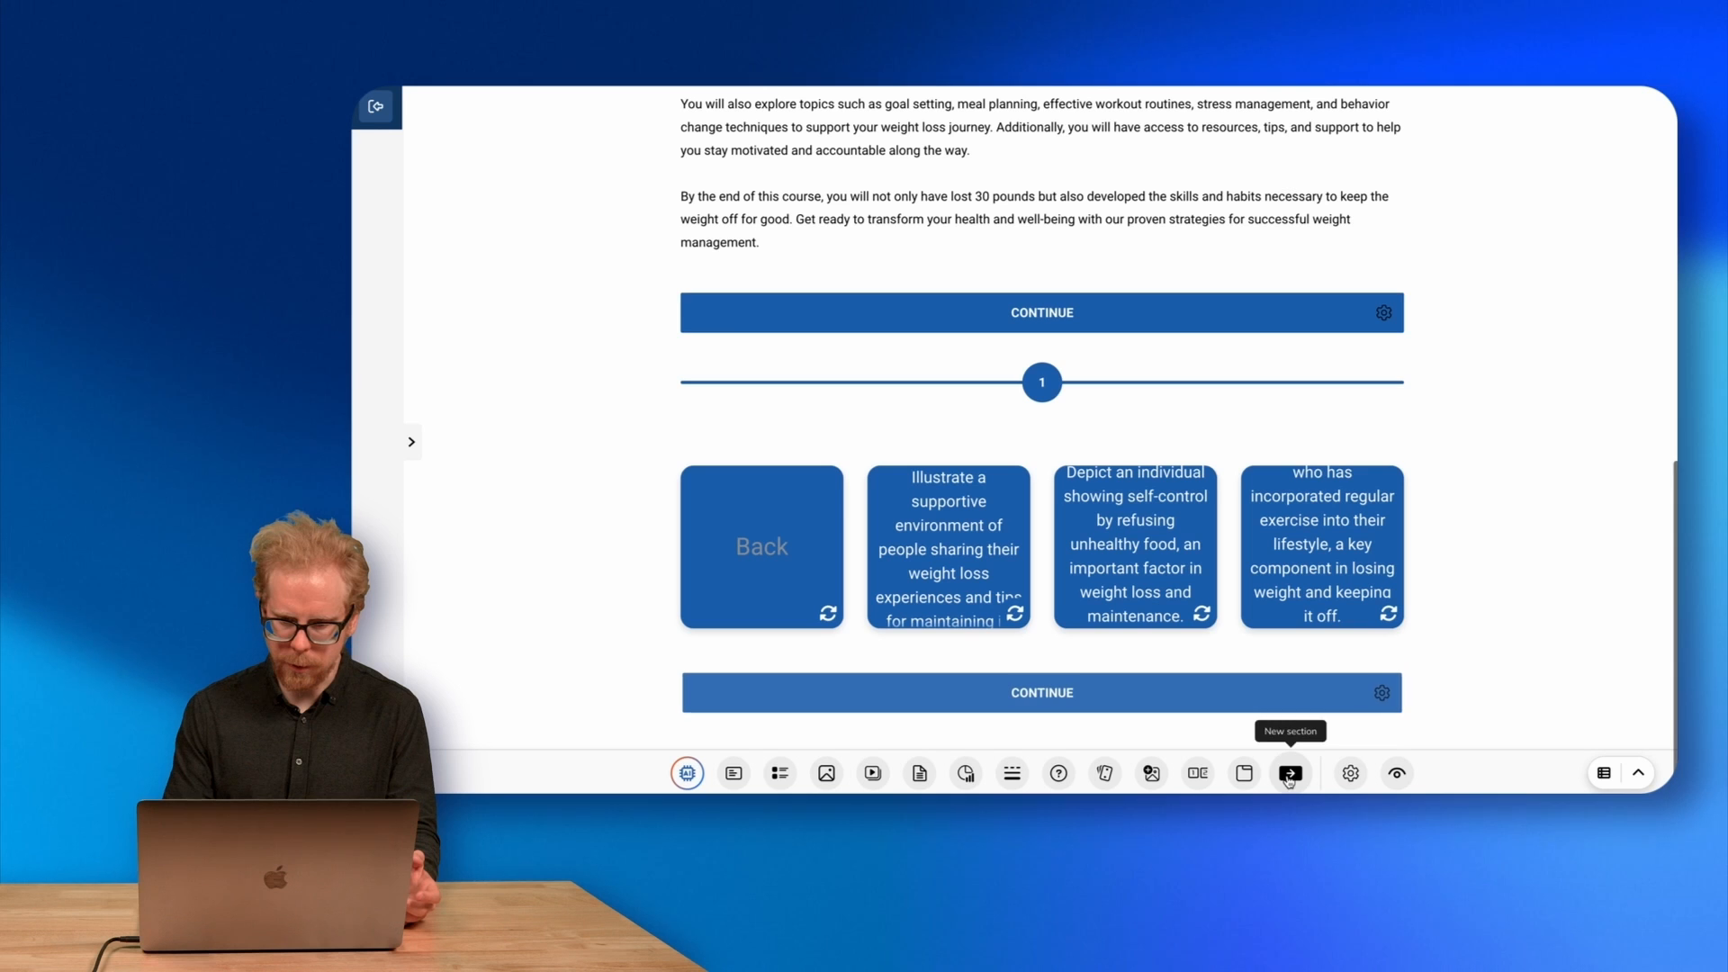
Turn all four flashcards back to their image sides.
click(829, 616)
click(1016, 615)
click(1203, 615)
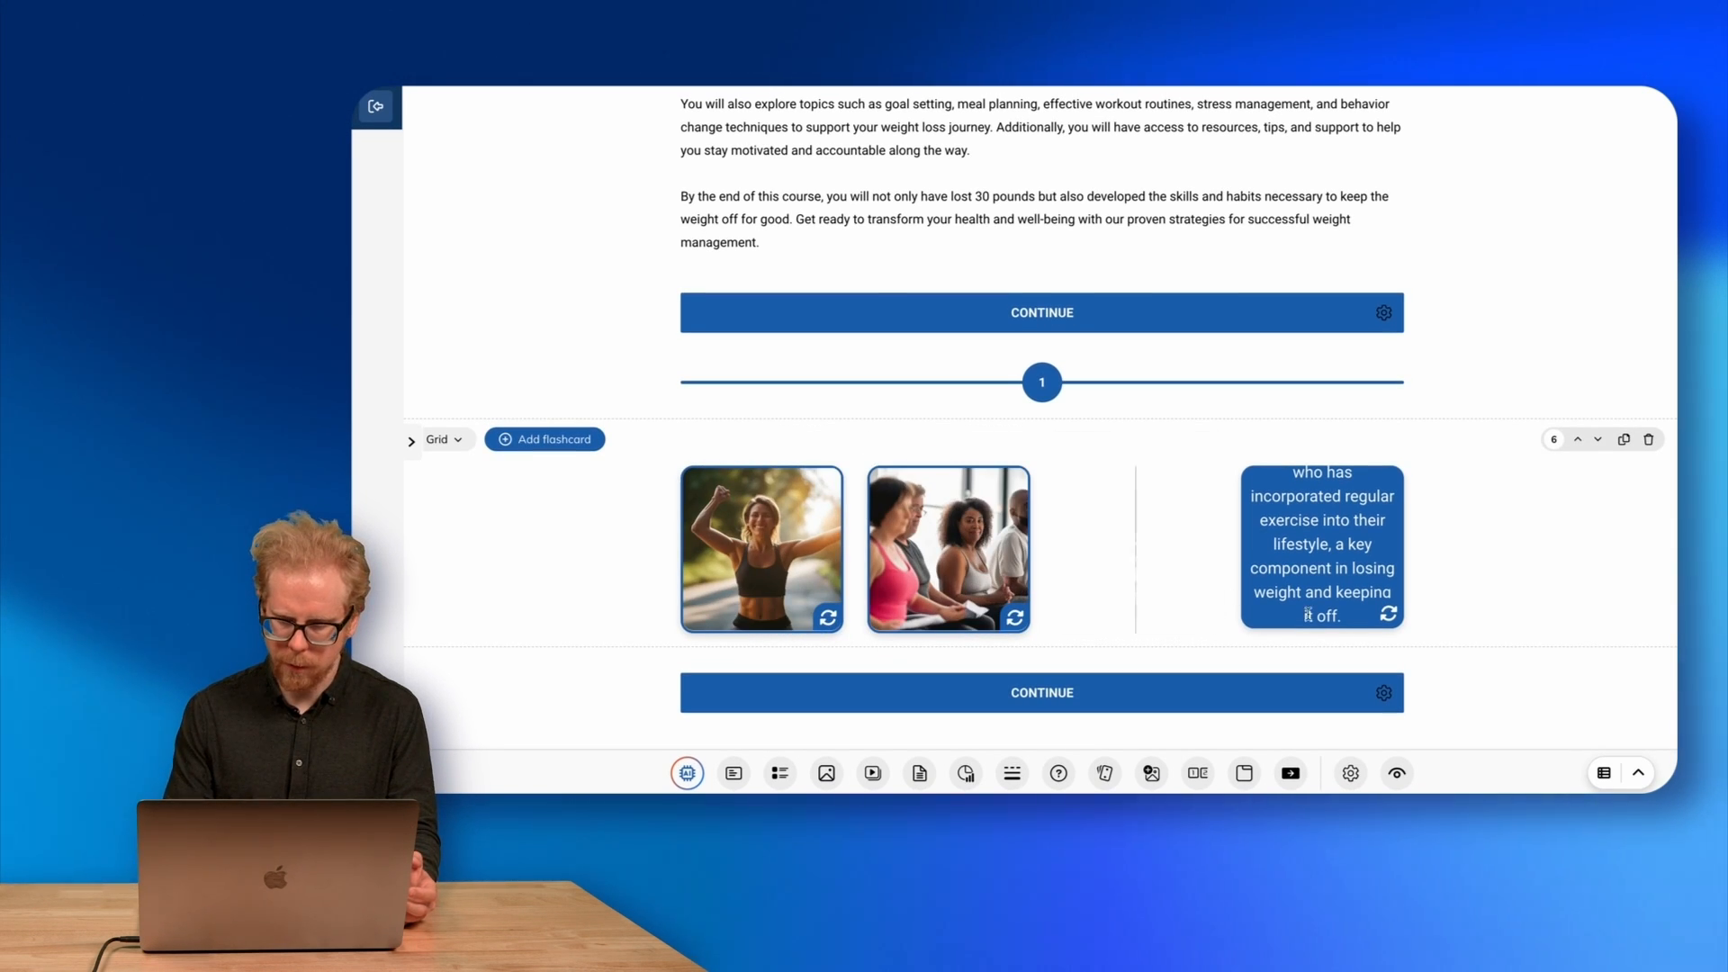
click(1389, 617)
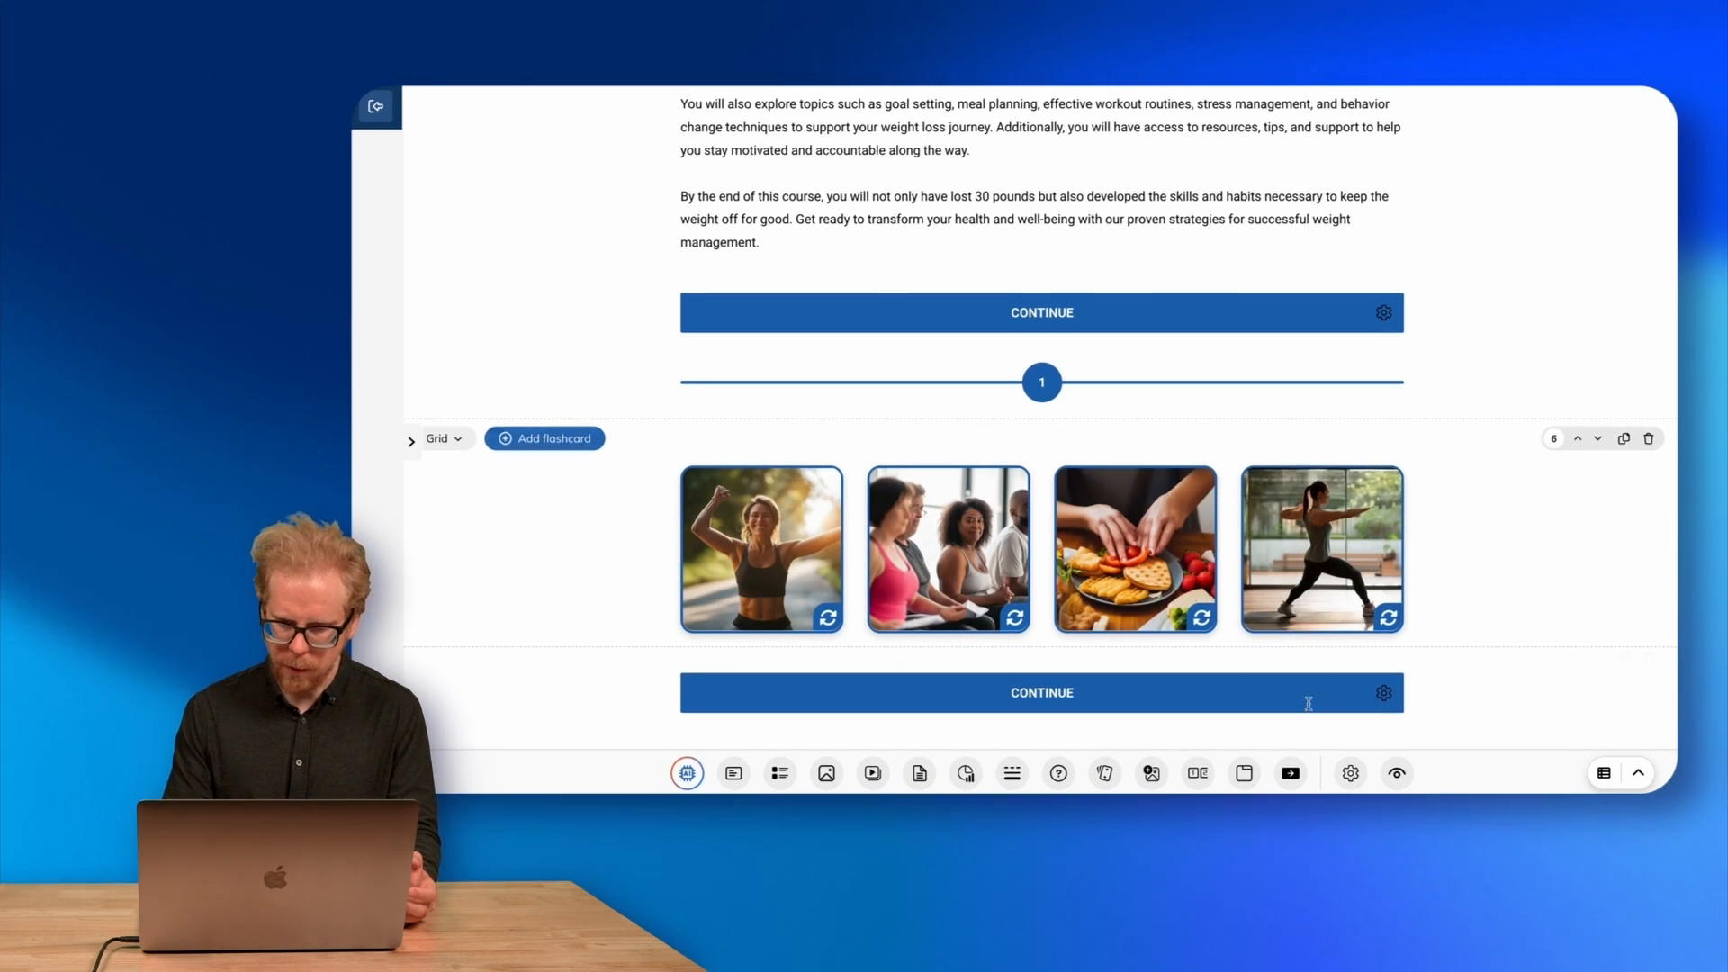
Generate an AI process block about "how to lose 30 lbs and keep it off" below the second Continue button.
click(688, 773)
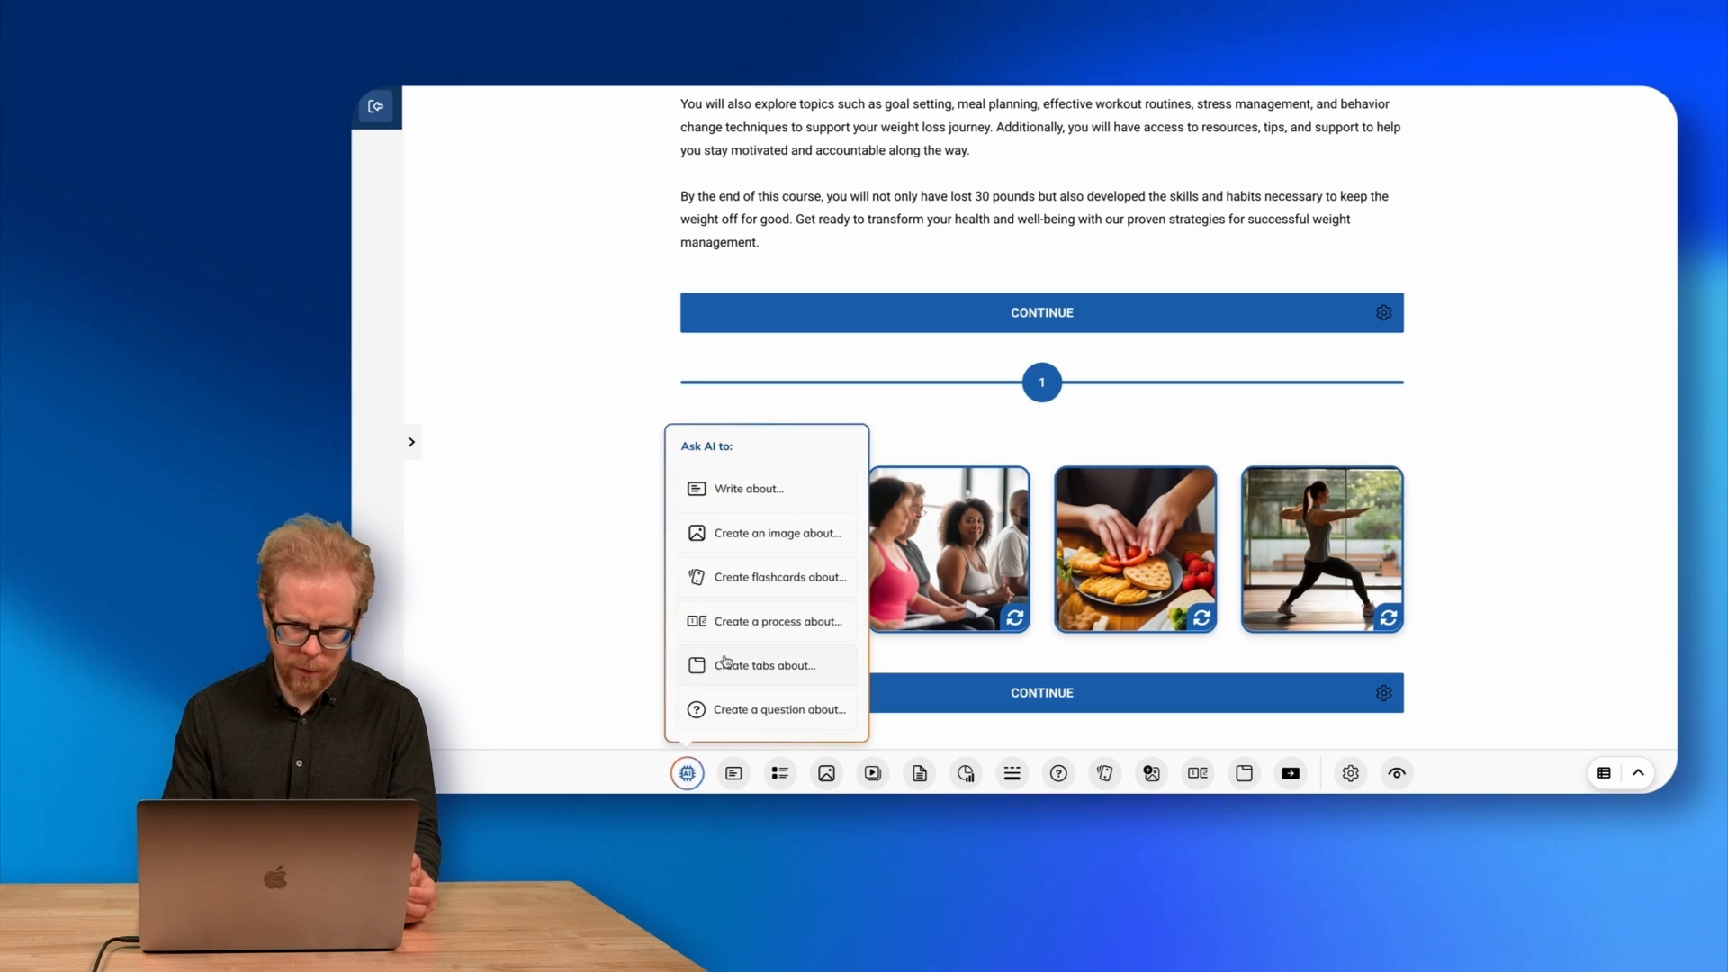
click(740, 621)
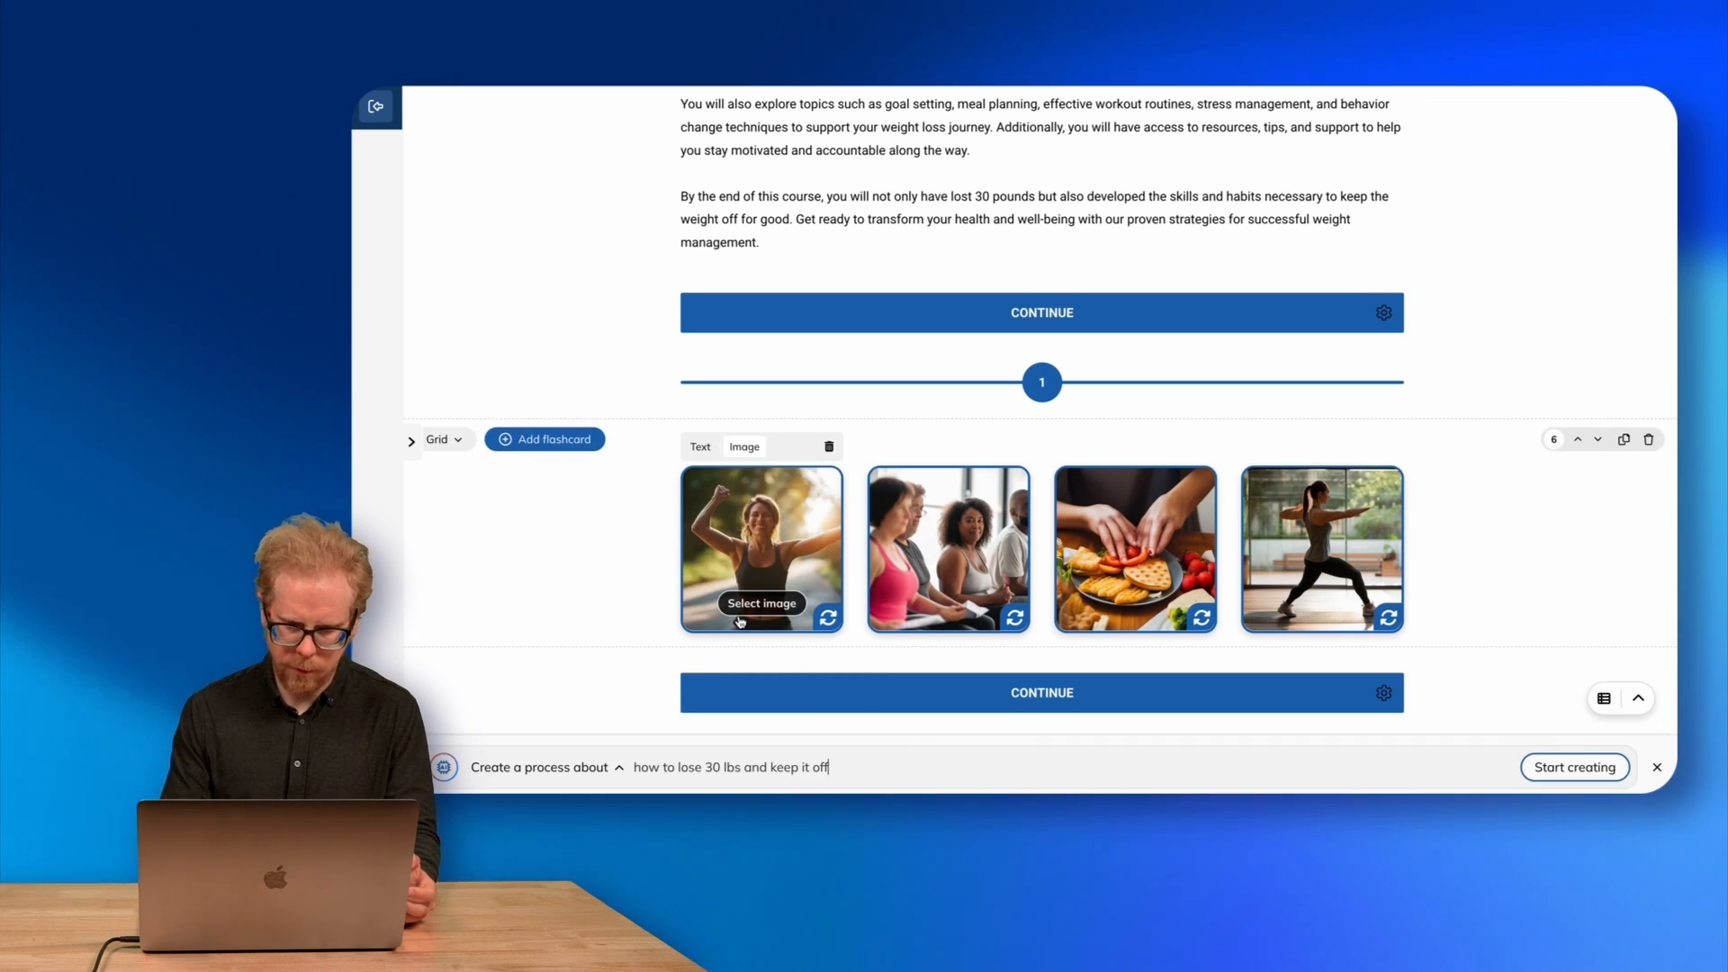
click(1575, 767)
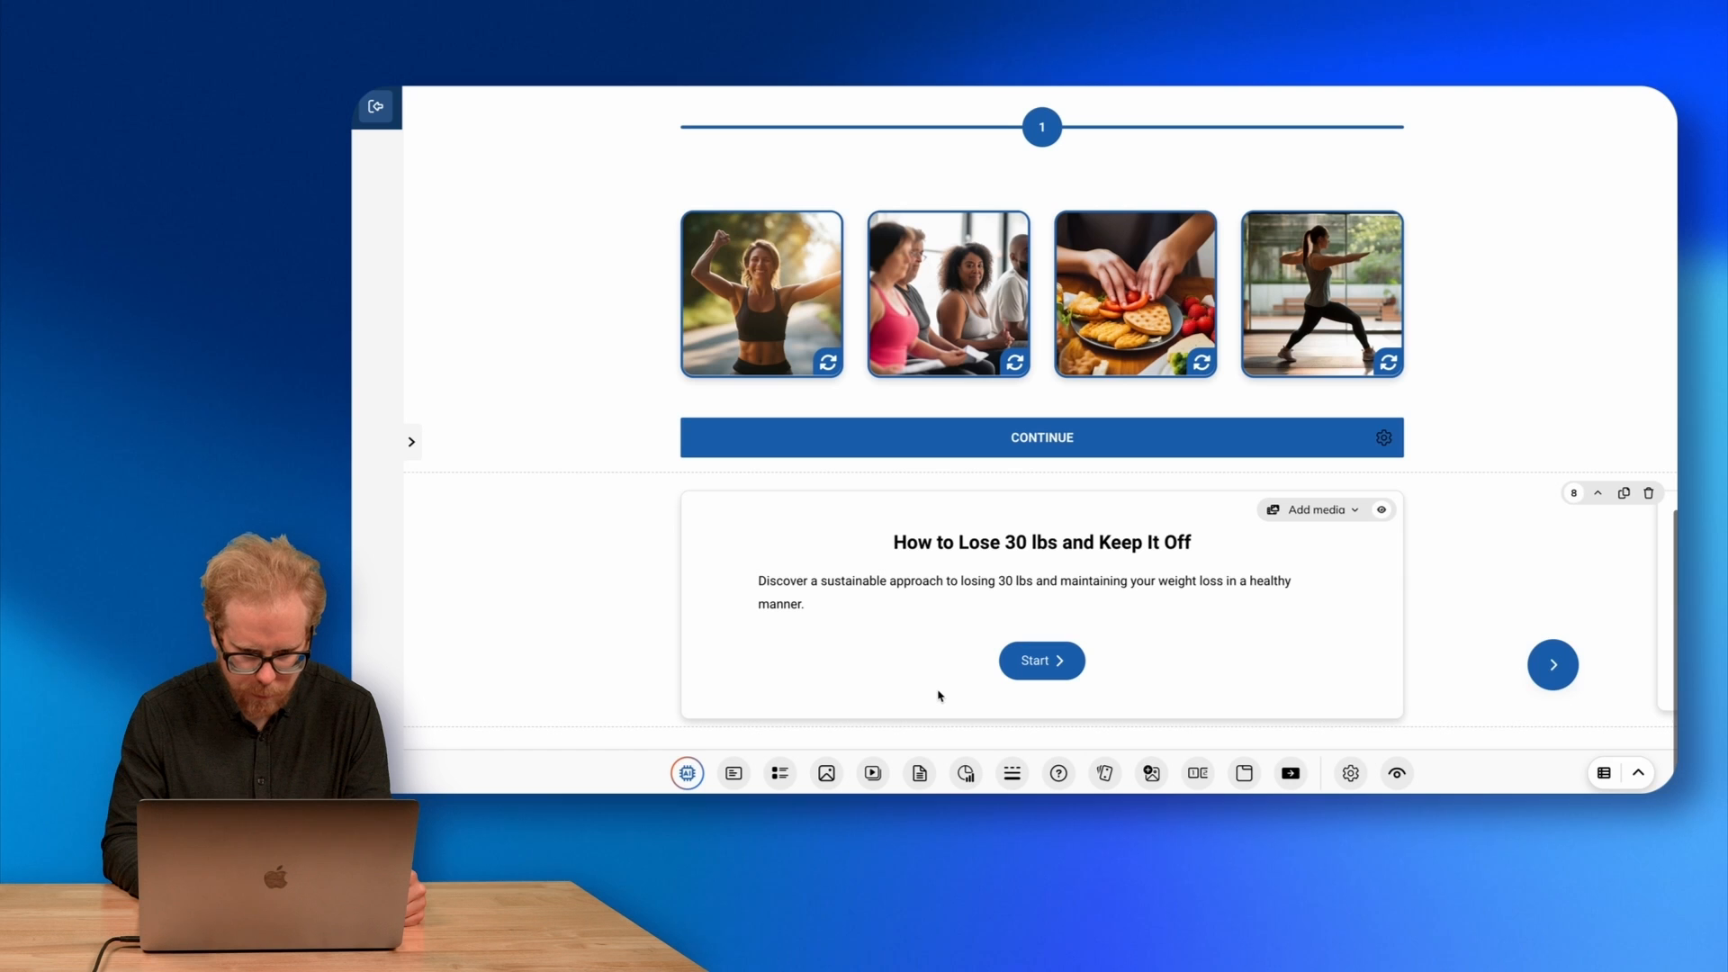
Go through the process from its start to step 5 and check which media types can be added to that step.
click(1041, 663)
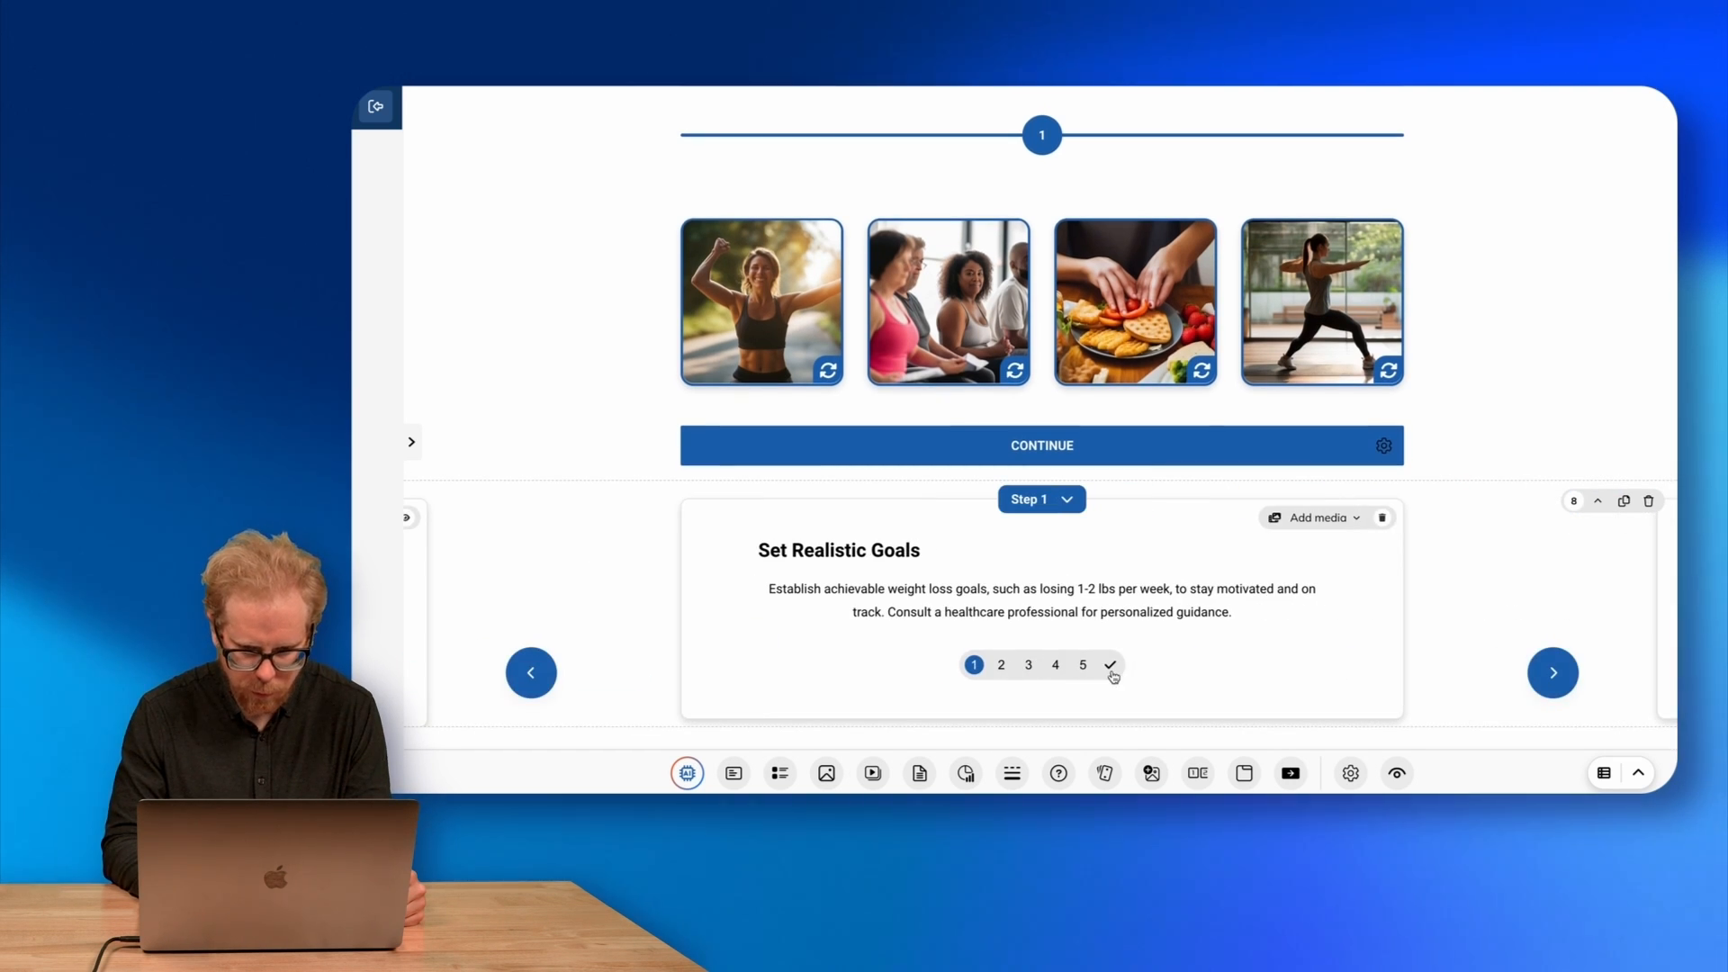
click(1000, 667)
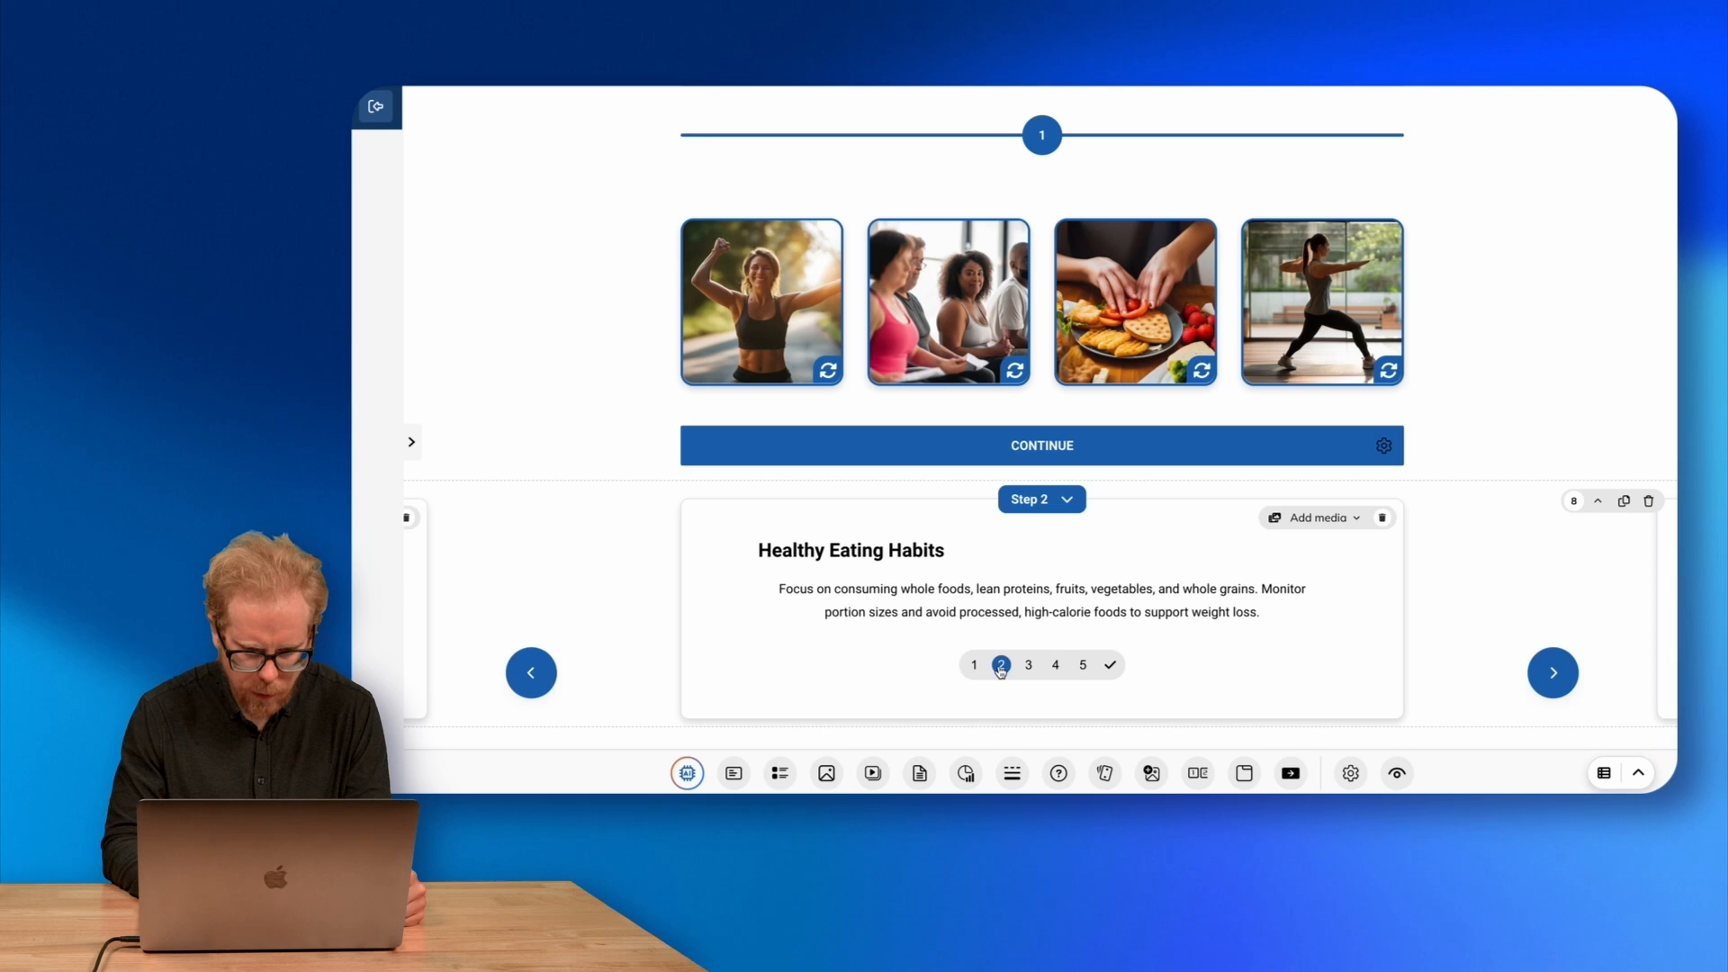
click(1026, 666)
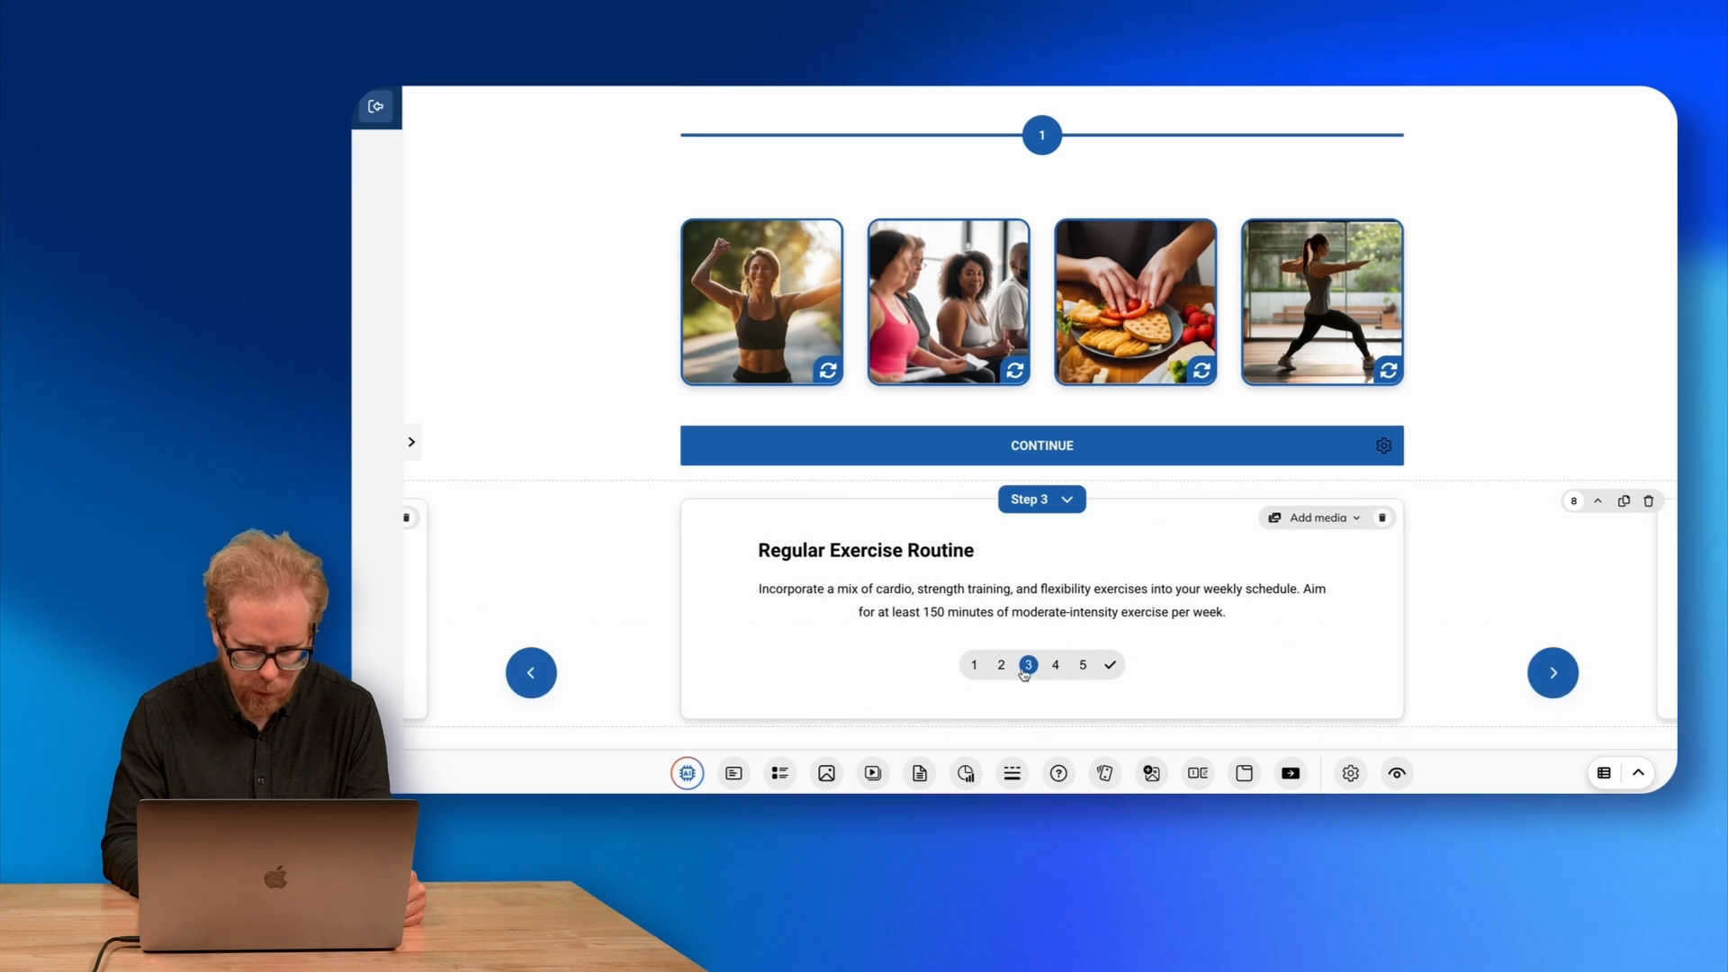
click(1051, 667)
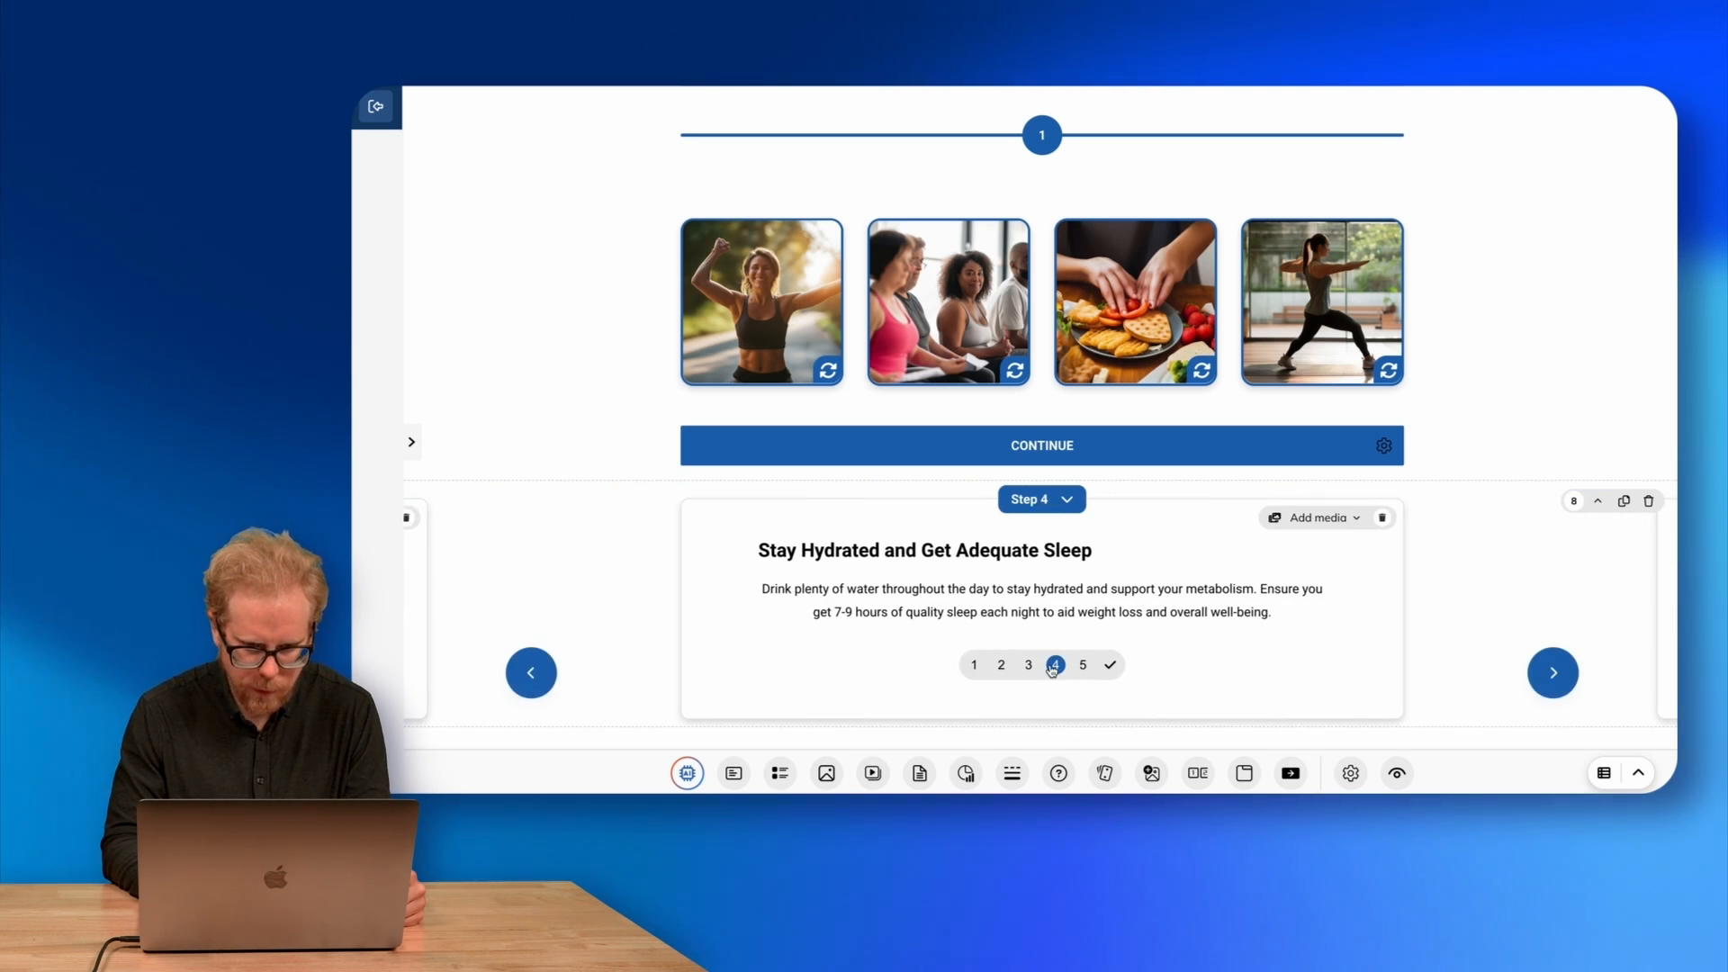
click(1081, 667)
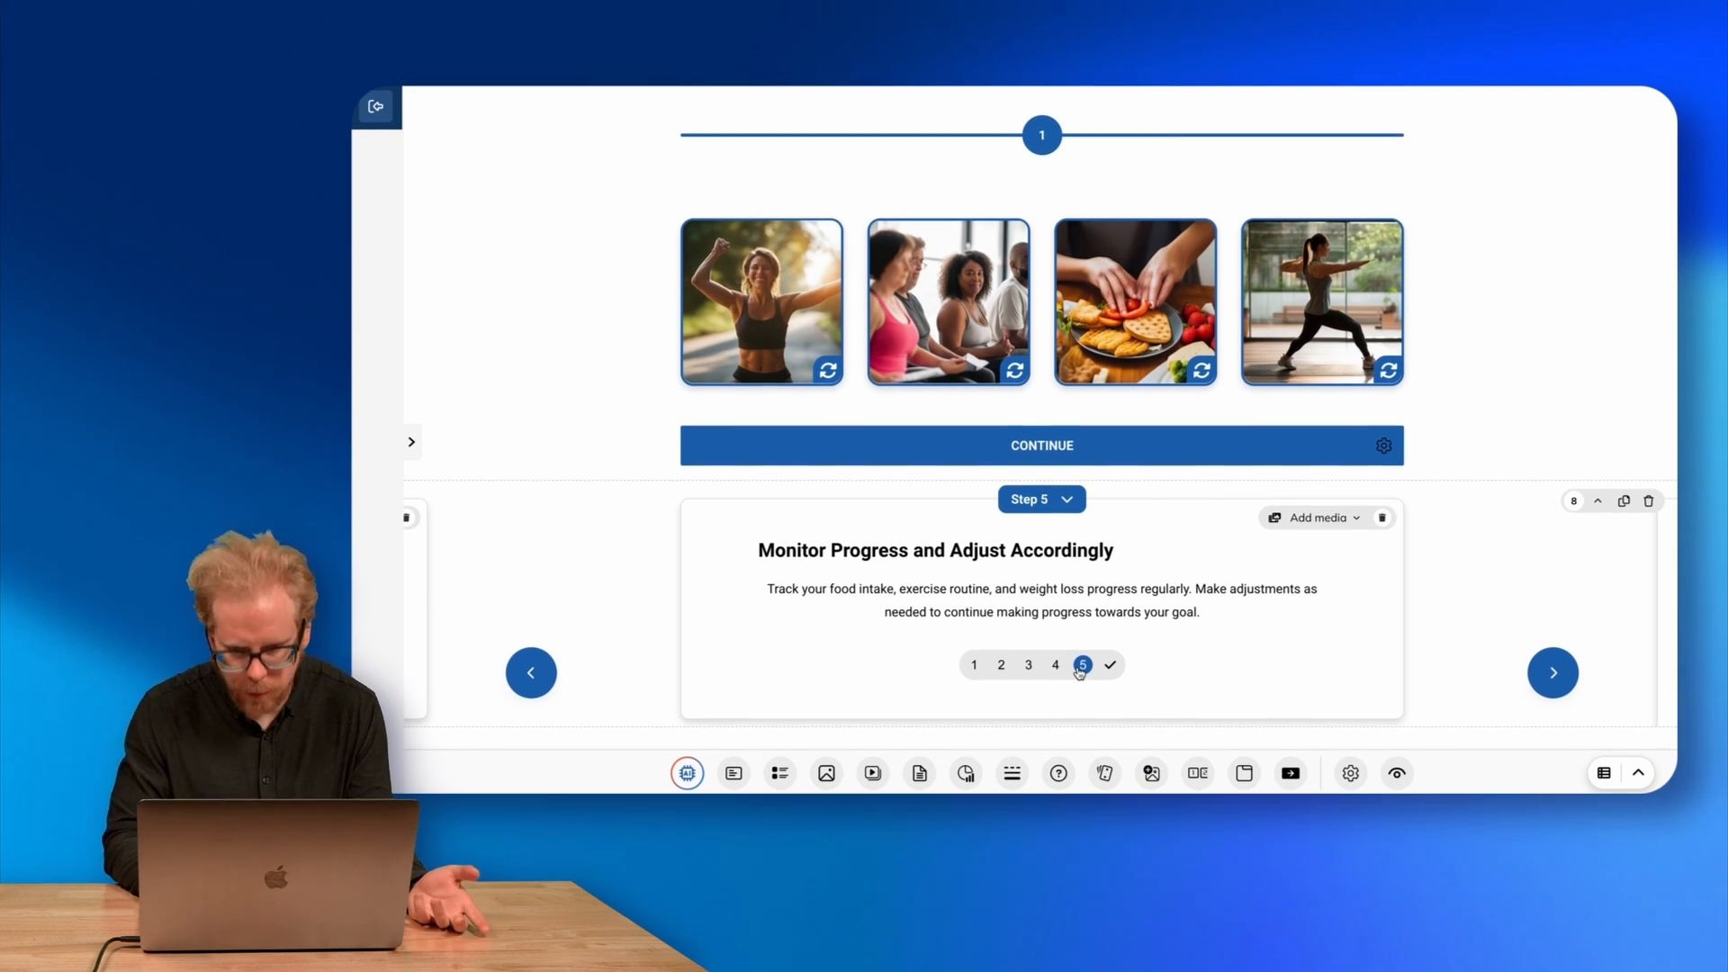
click(1299, 521)
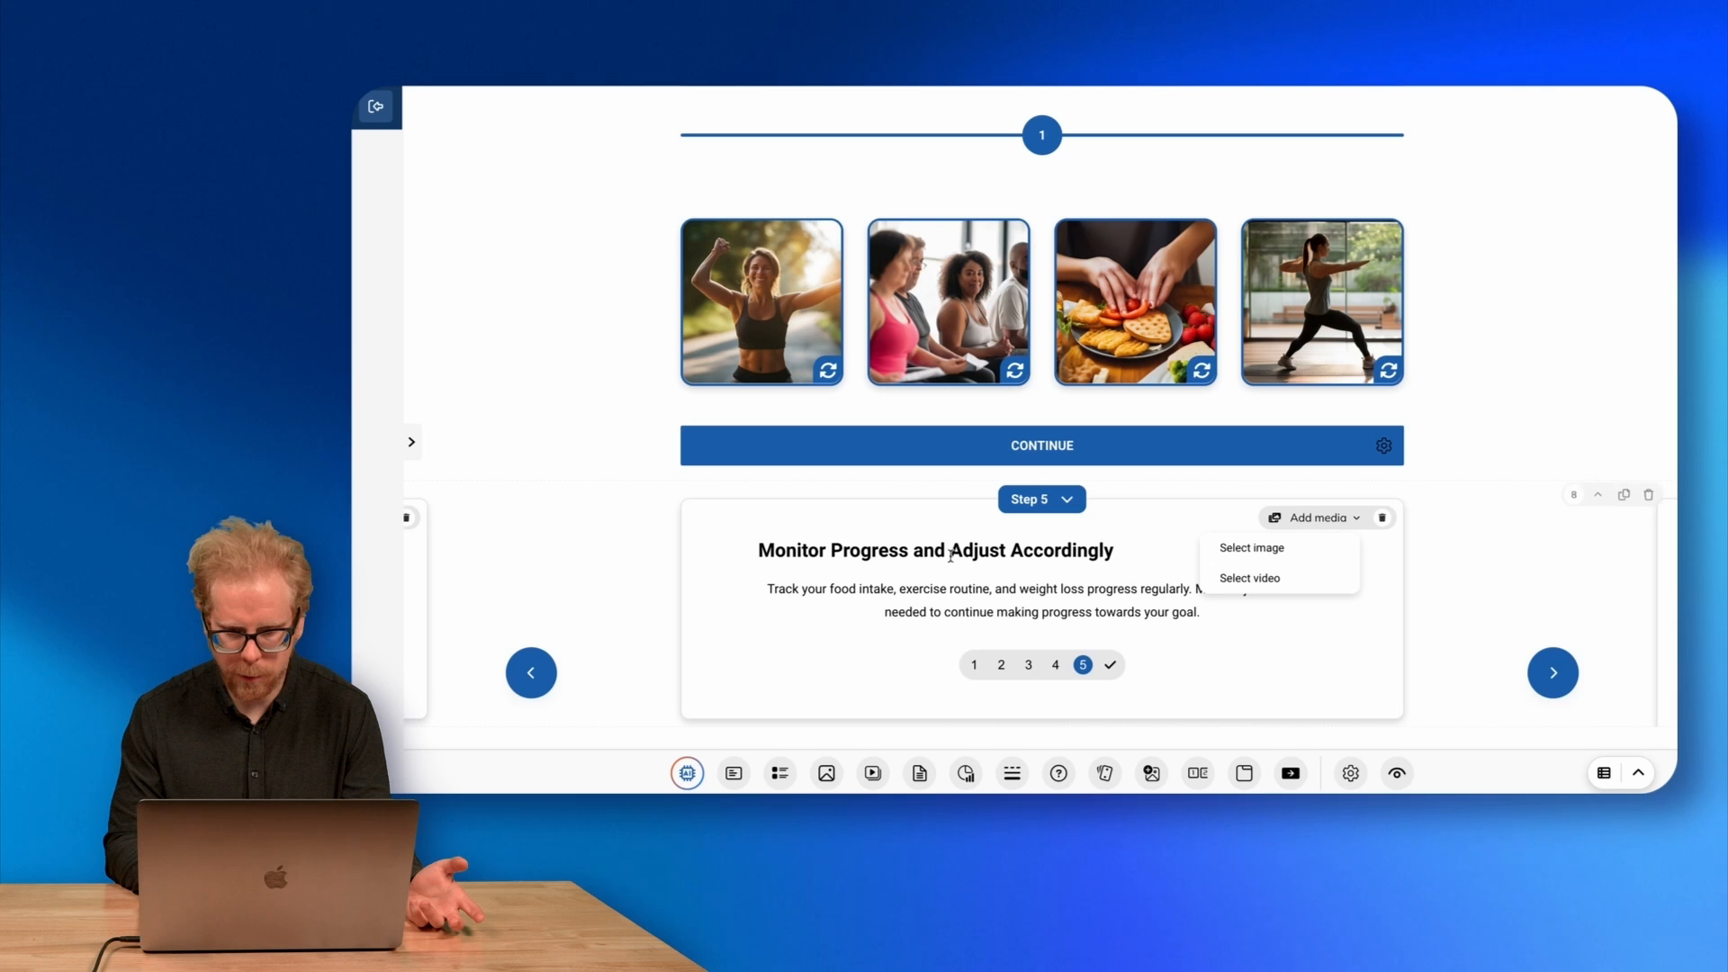
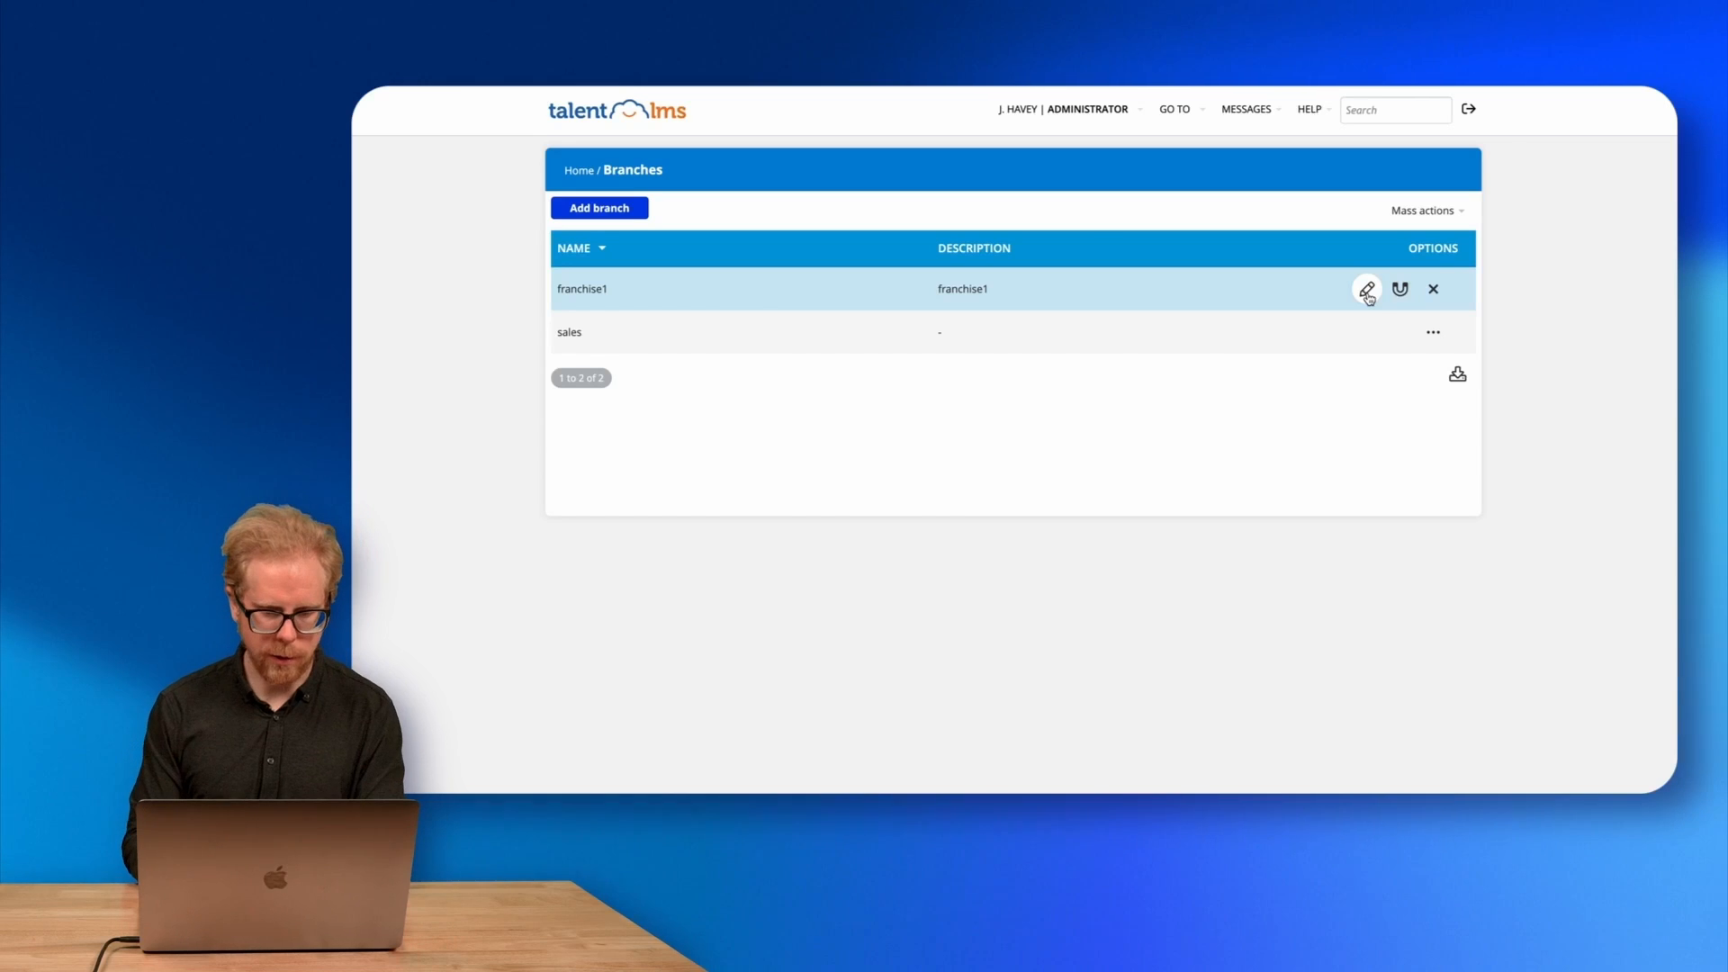
Edit the franchise1 branch, setting its name, title and description to "denver".
click(1367, 289)
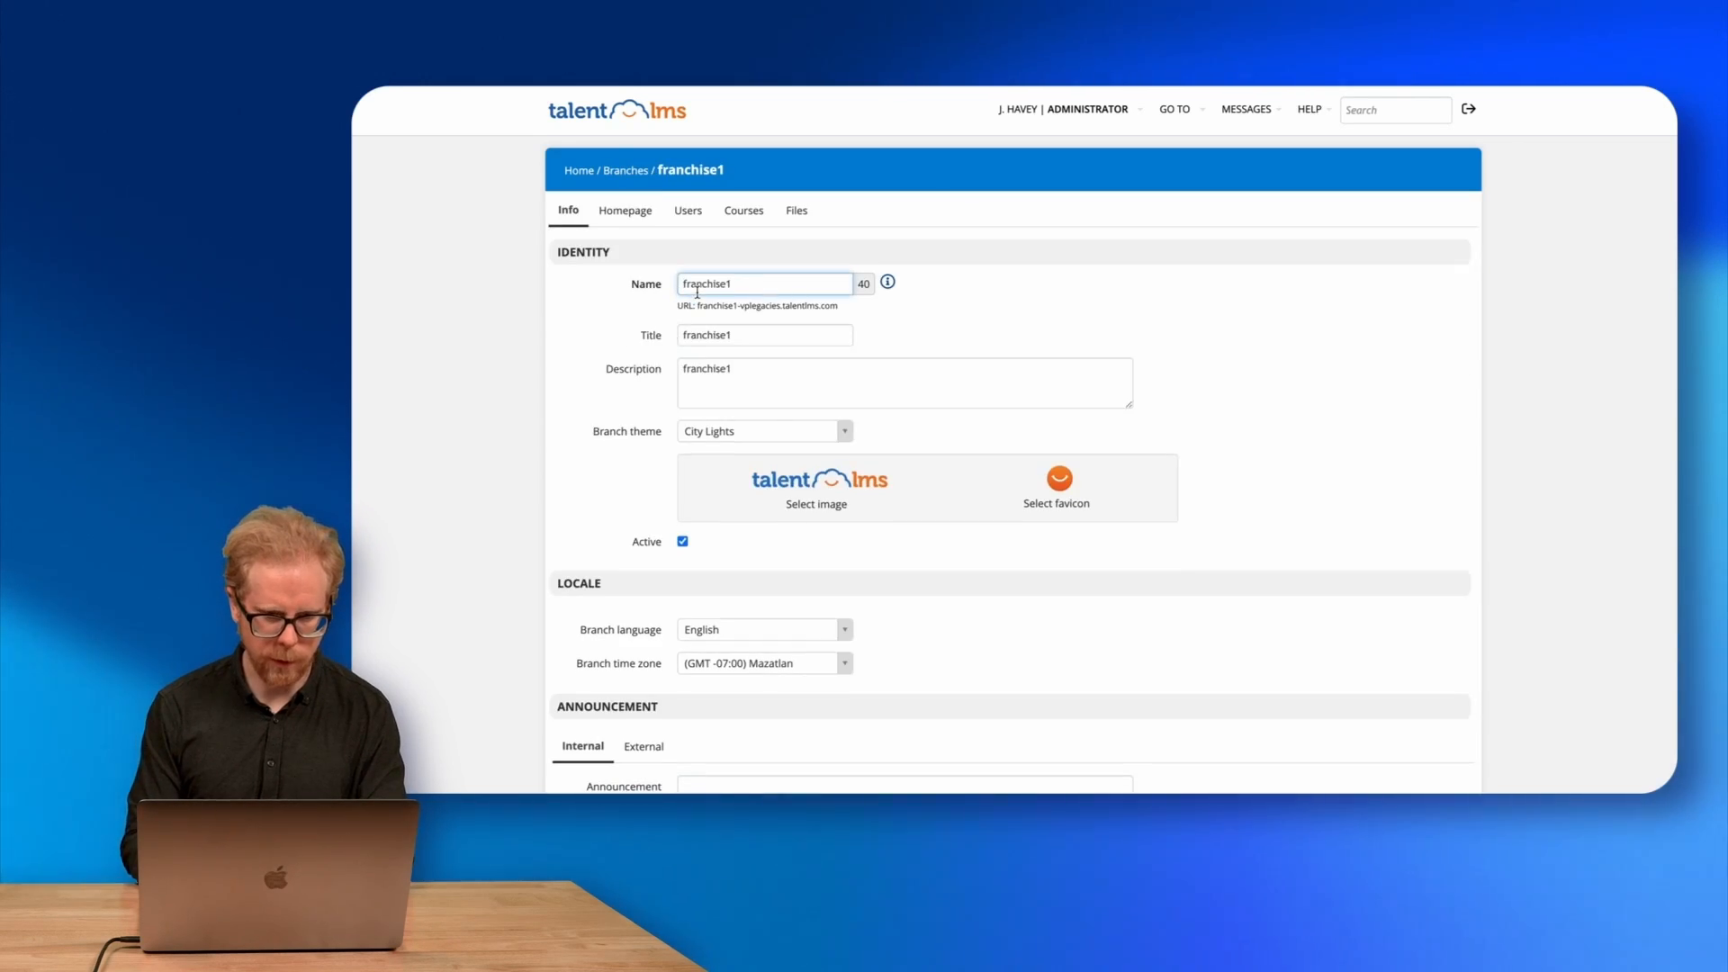
text(denver)
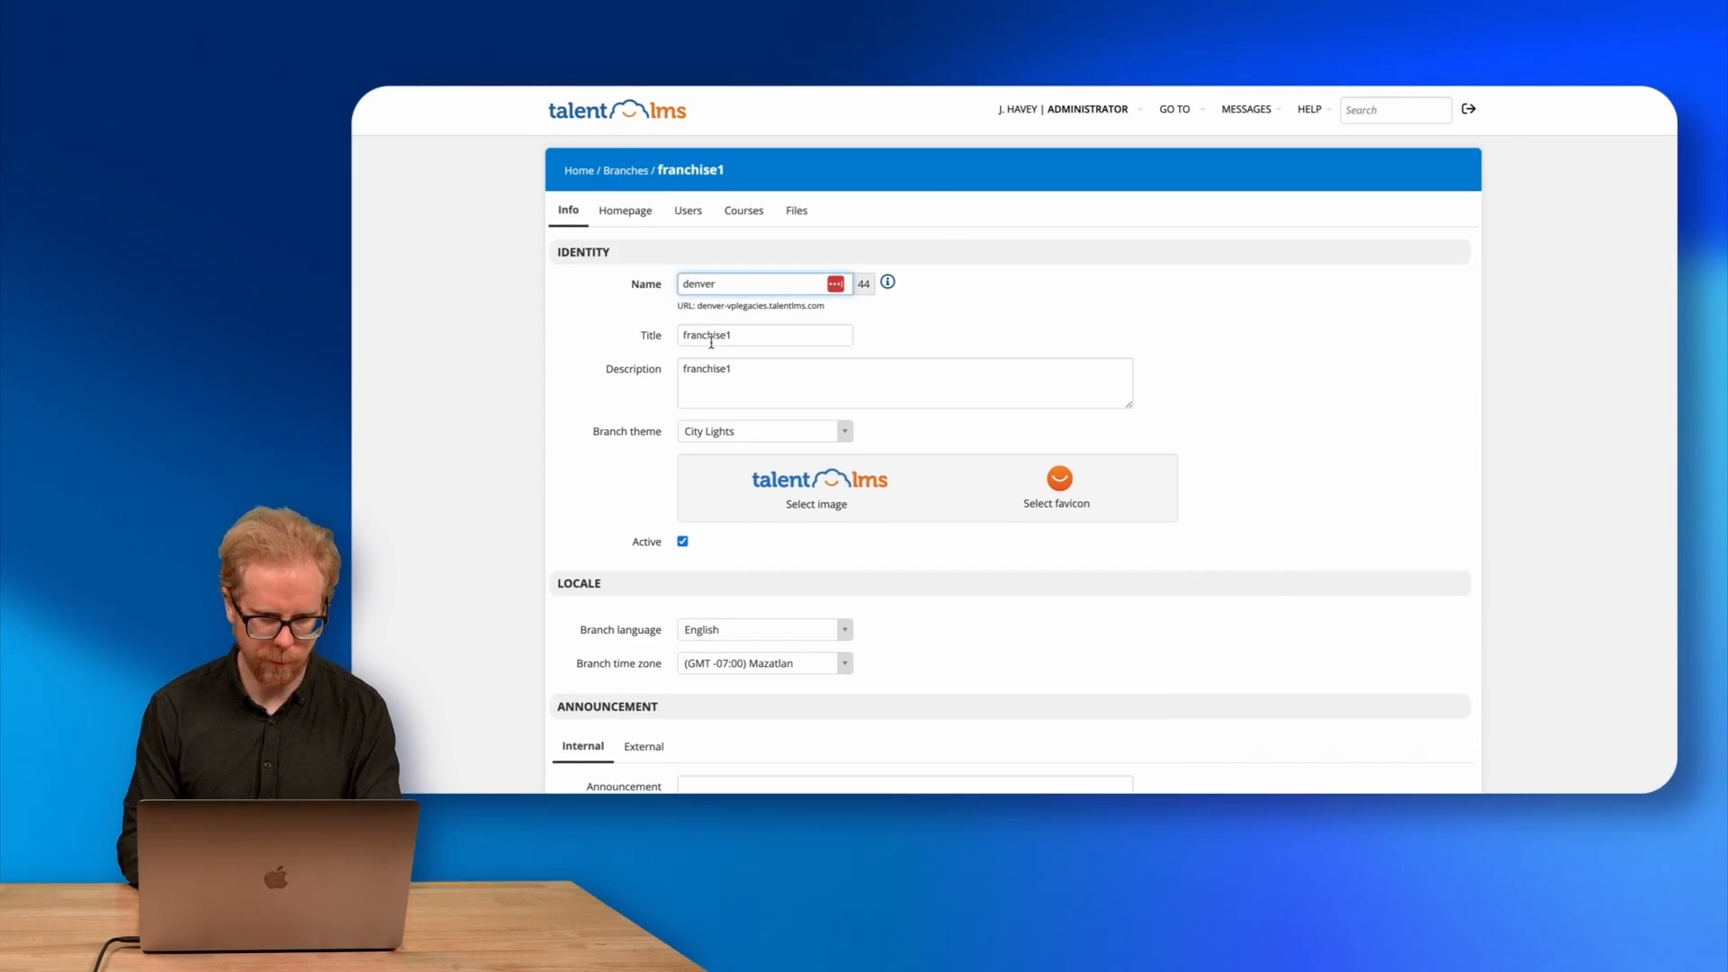
click(711, 337)
text(denver)
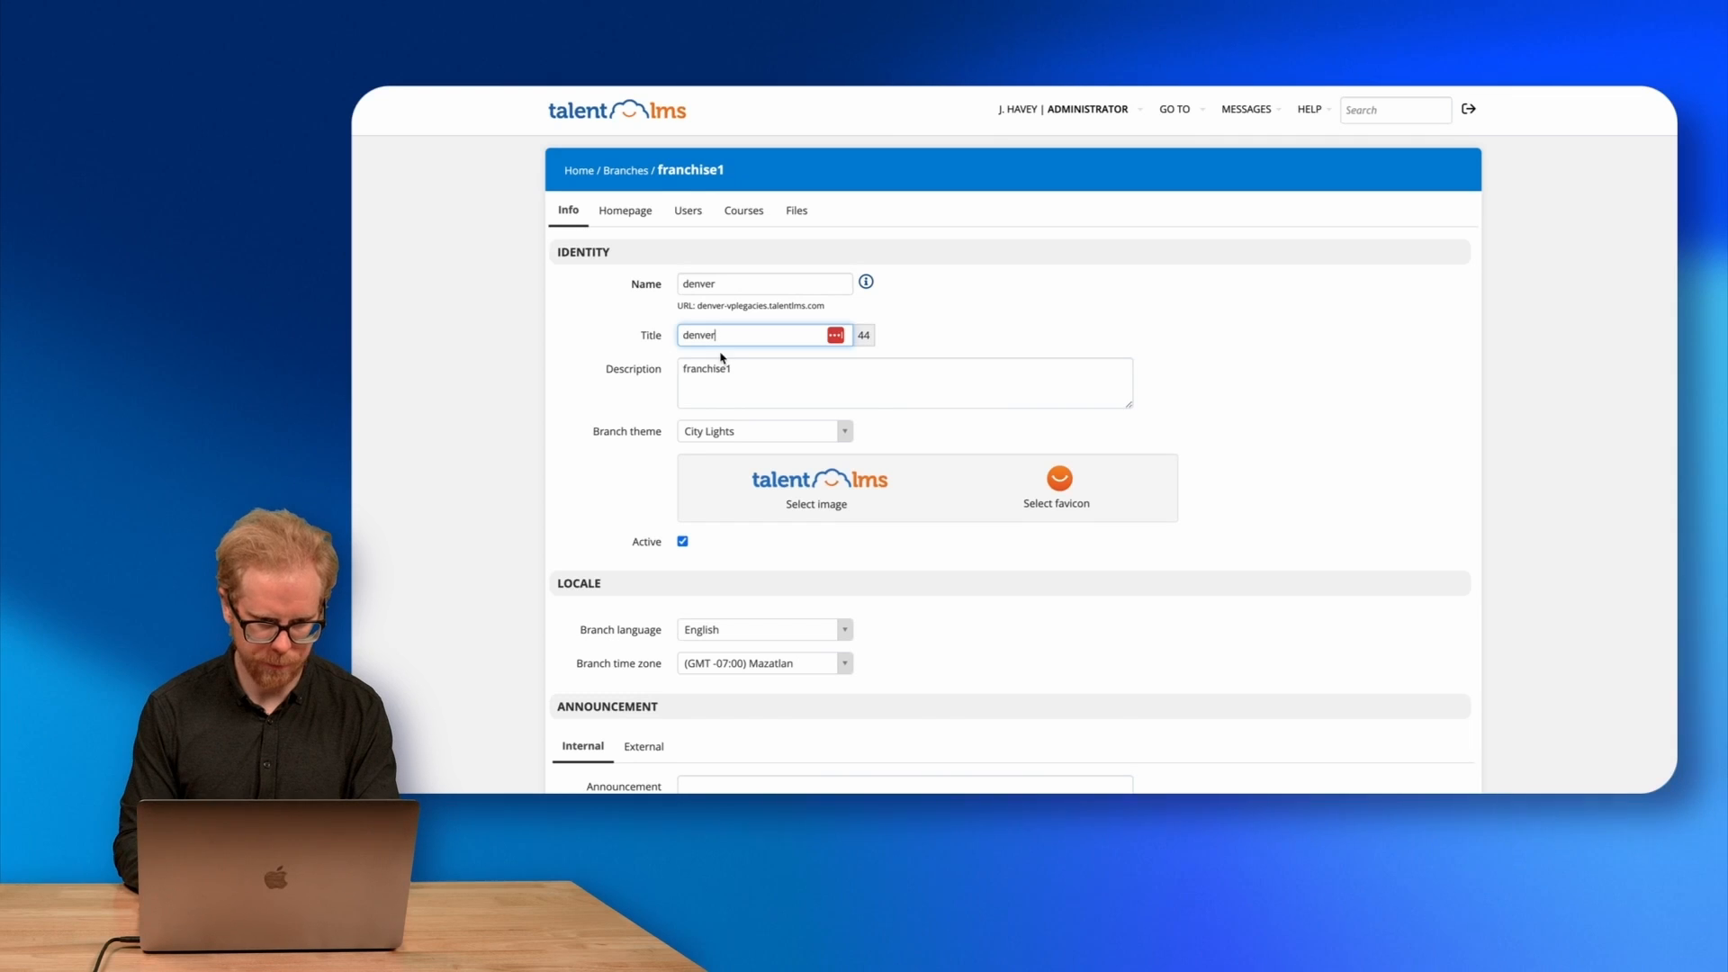
double_click(720, 378)
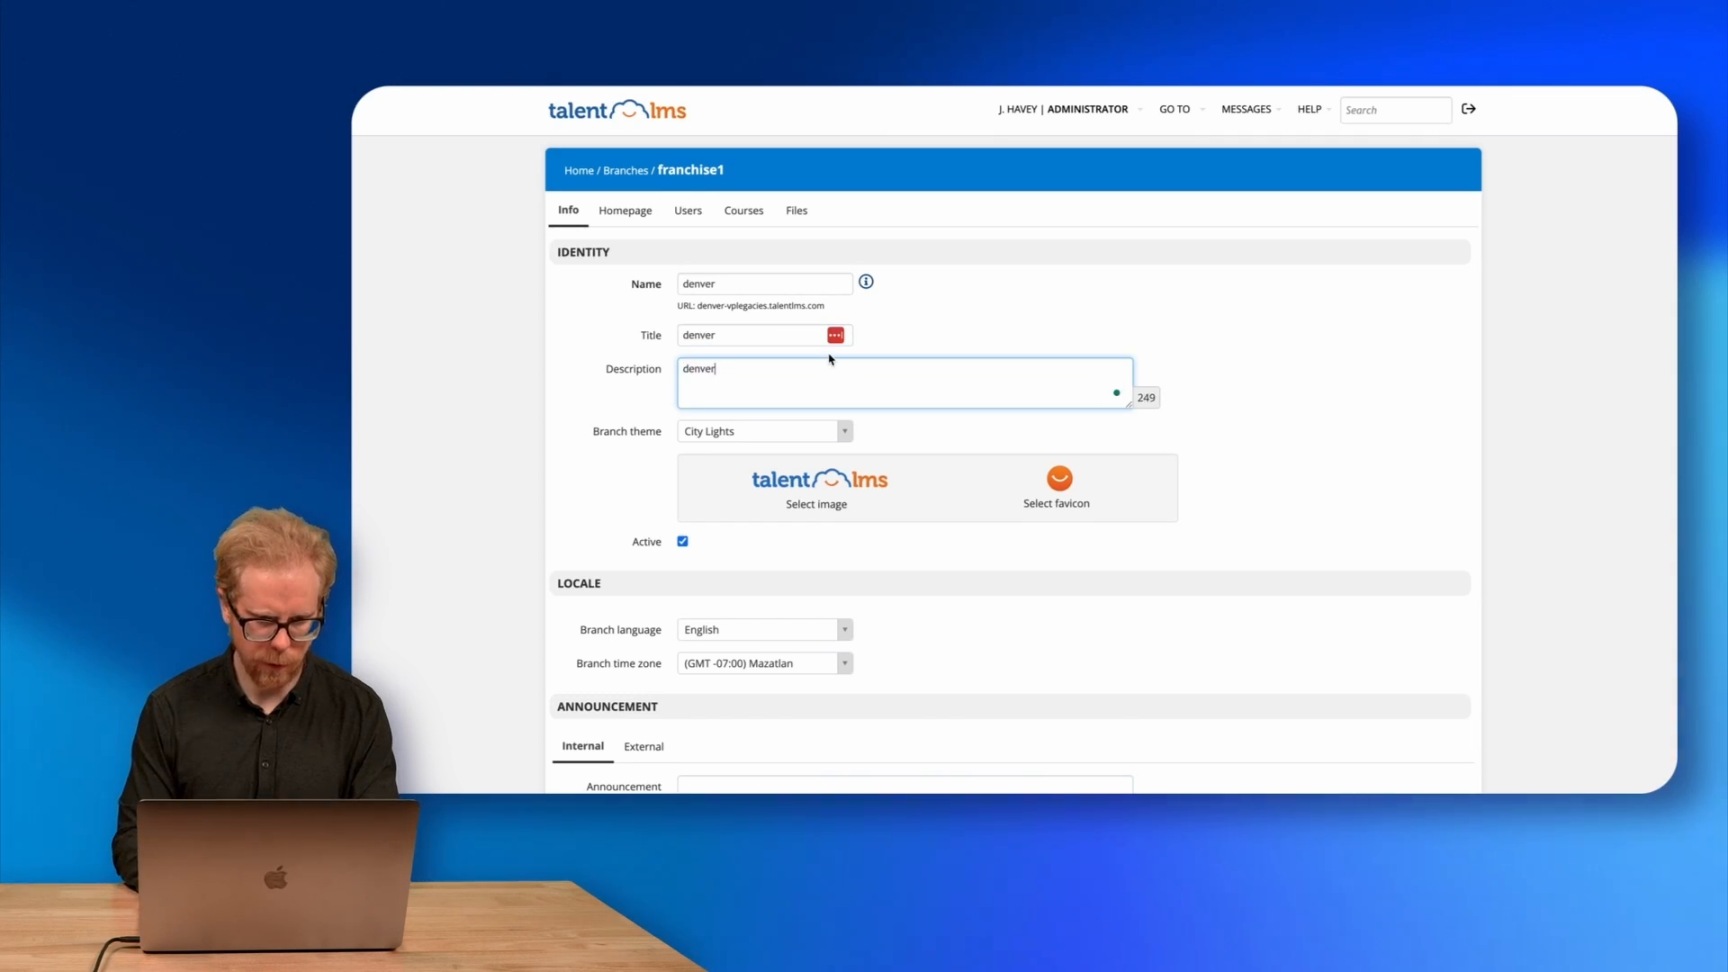
Save the denver branch, and rename the sales branch to "chicago" and save it.
scroll(828, 359, down, 10)
click(717, 752)
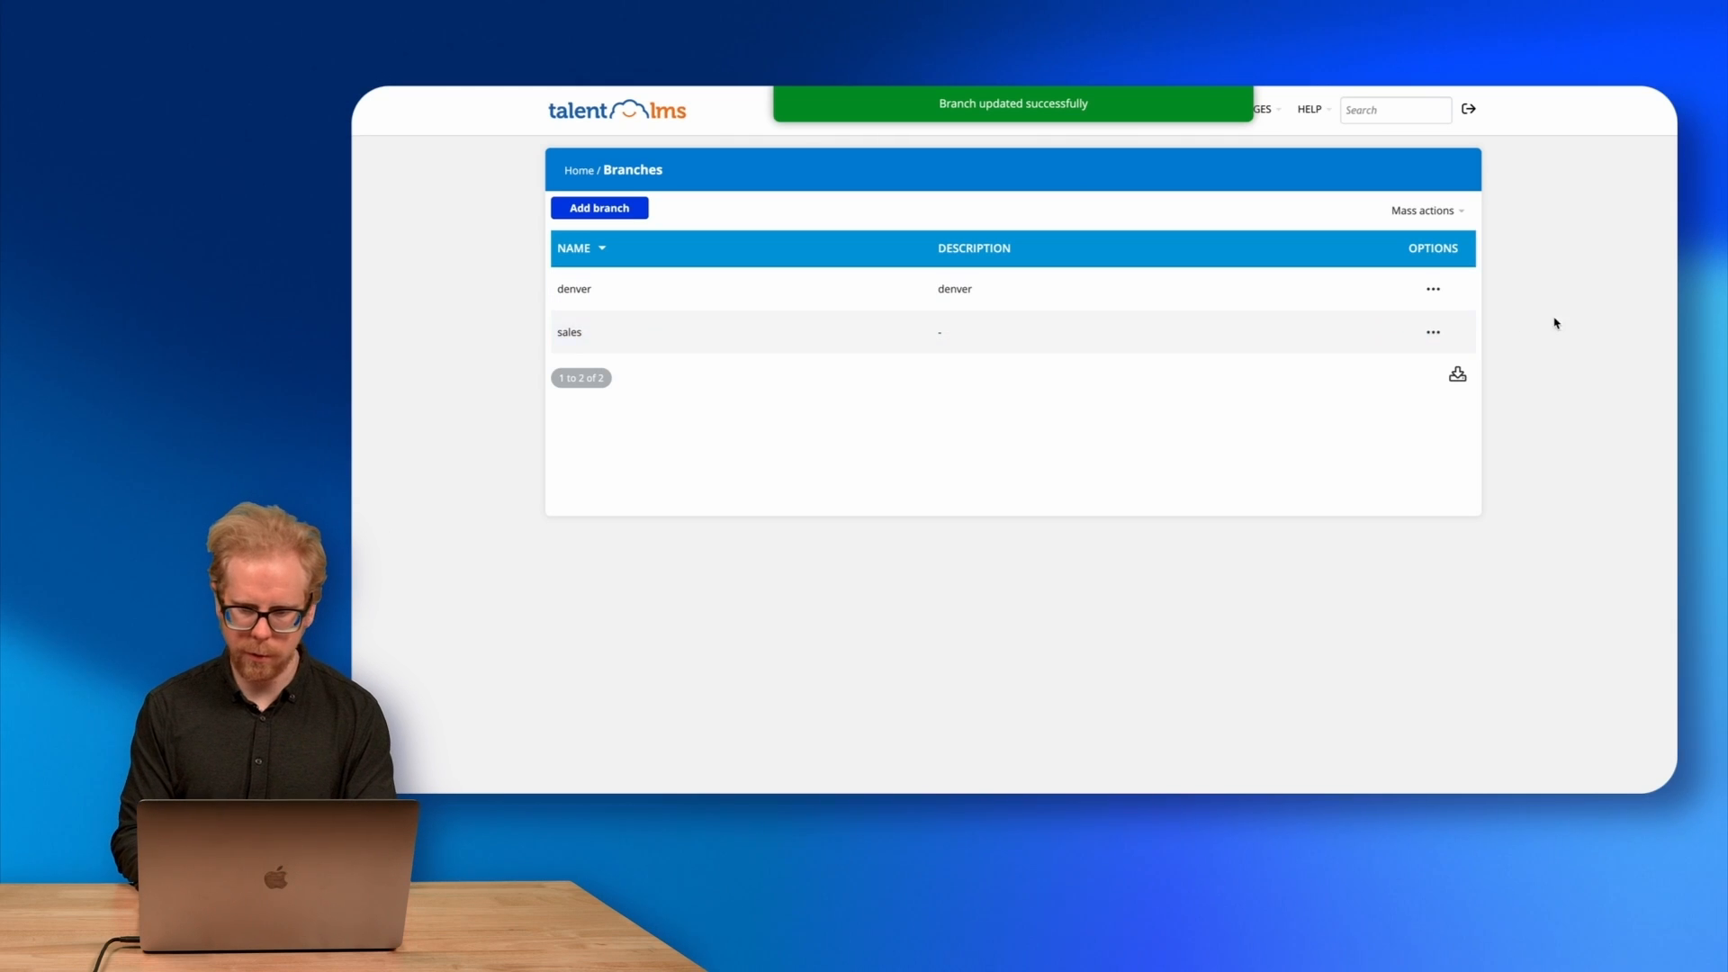
click(1366, 335)
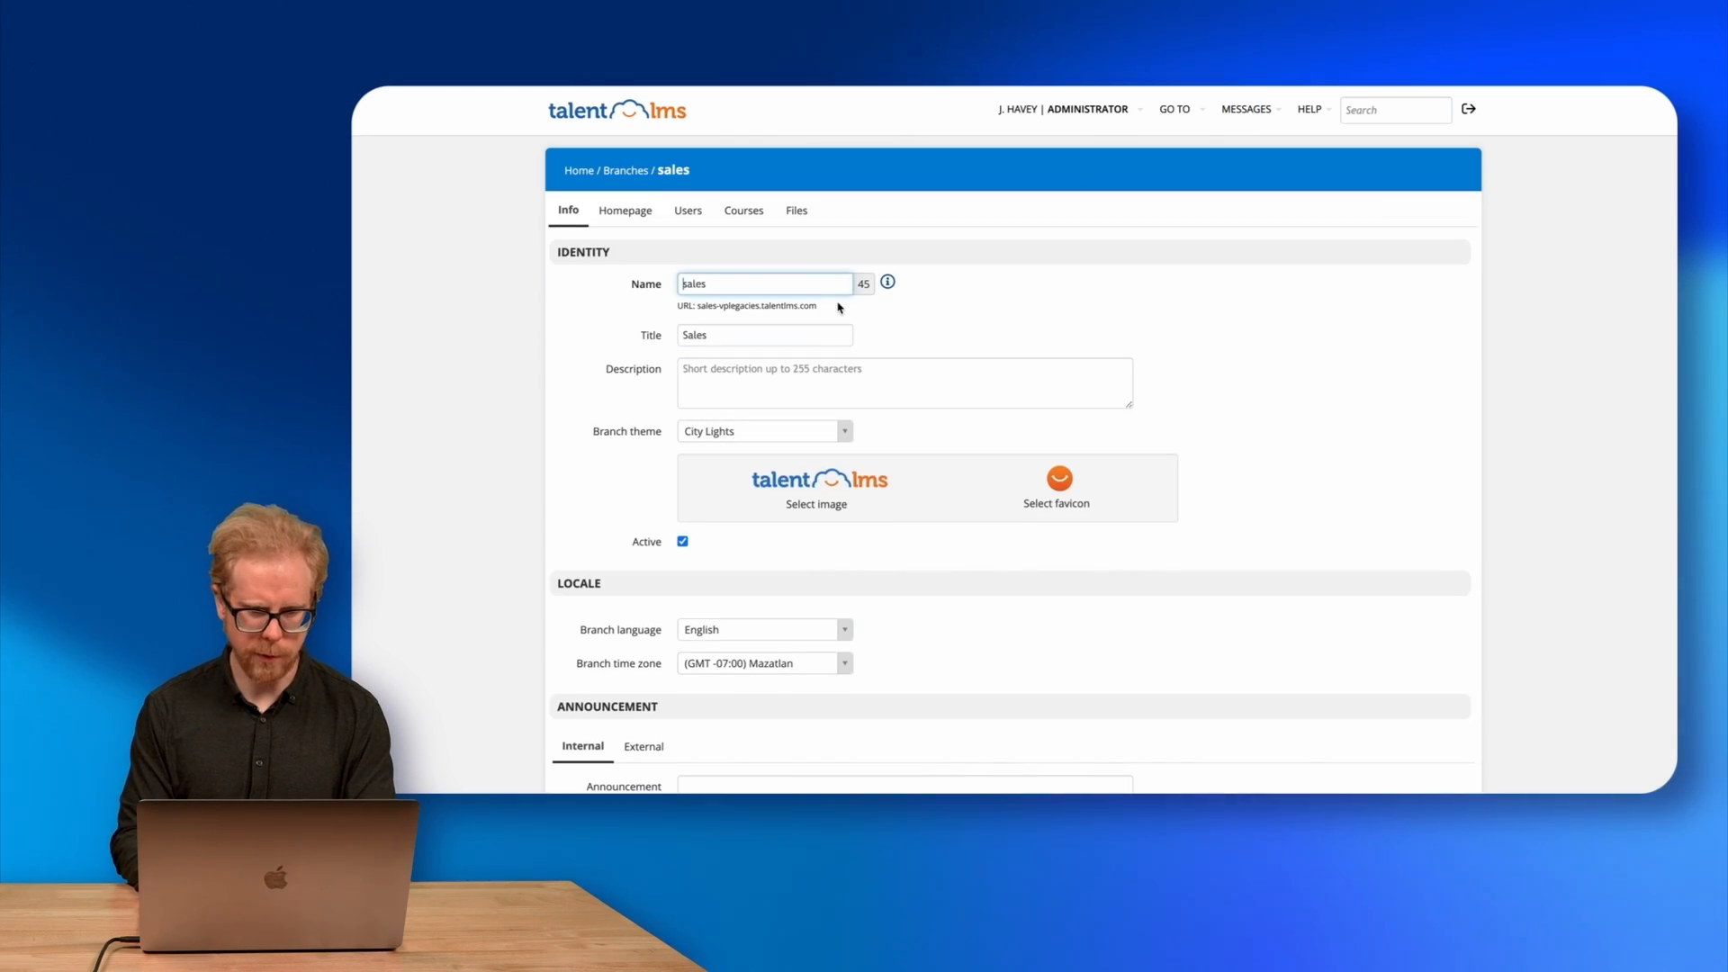
double_click(749, 286)
text(chicago)
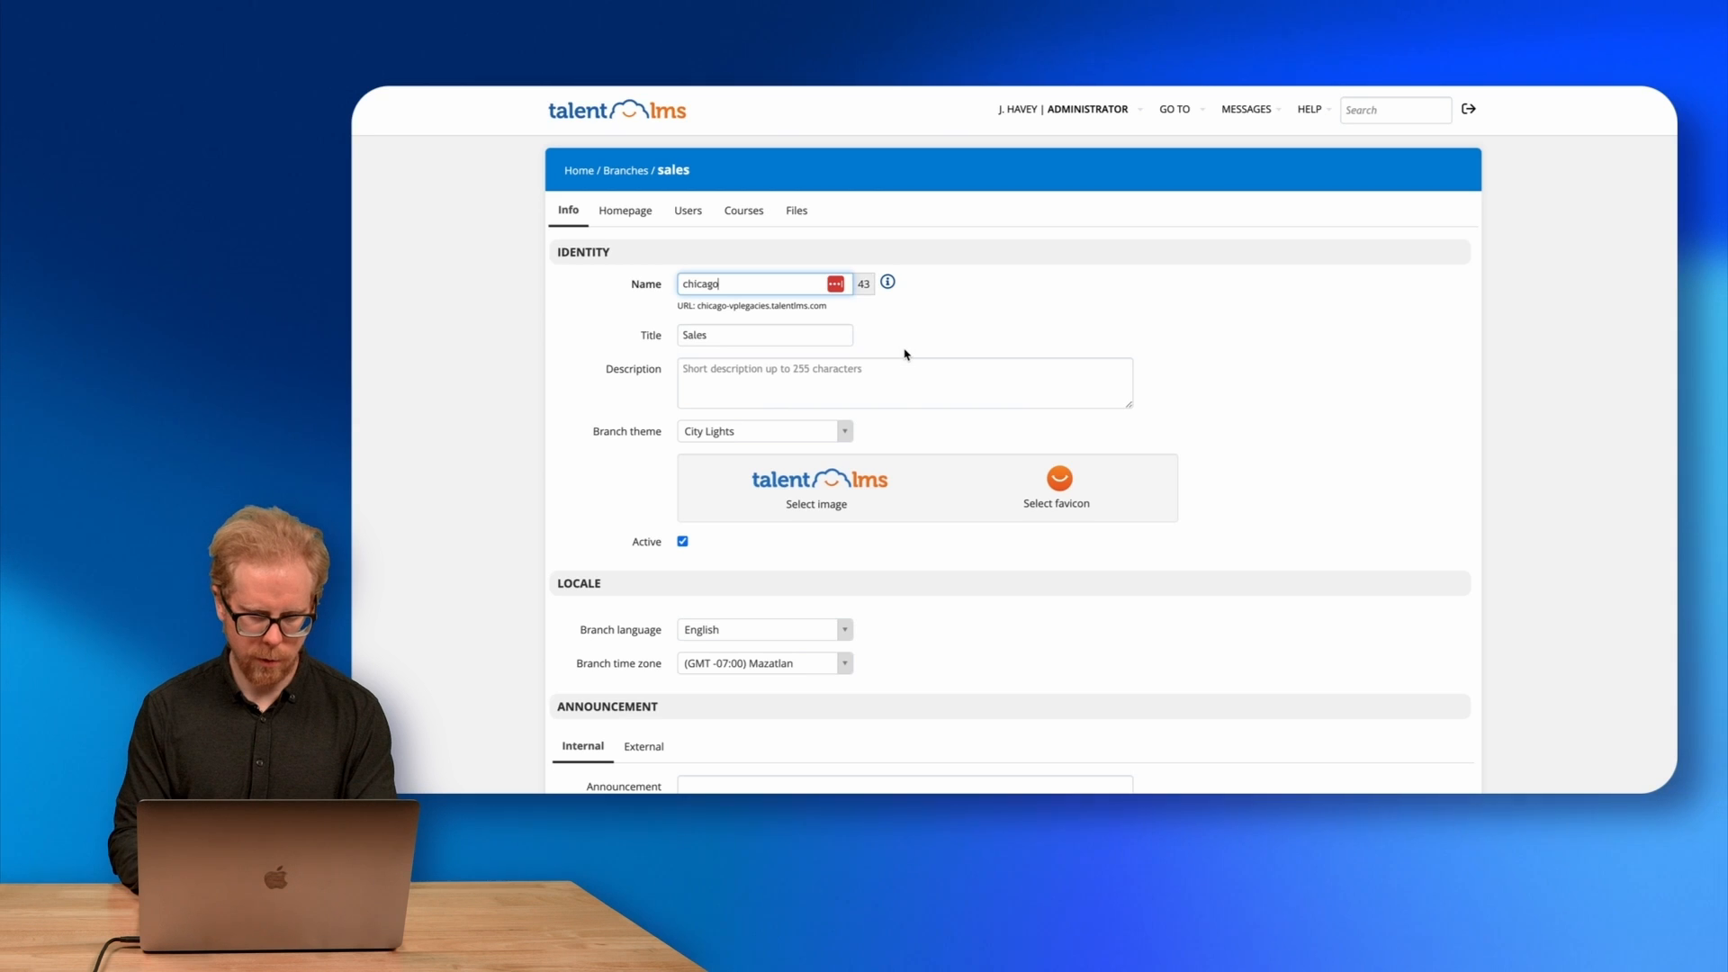
scroll(904, 353, down, 10)
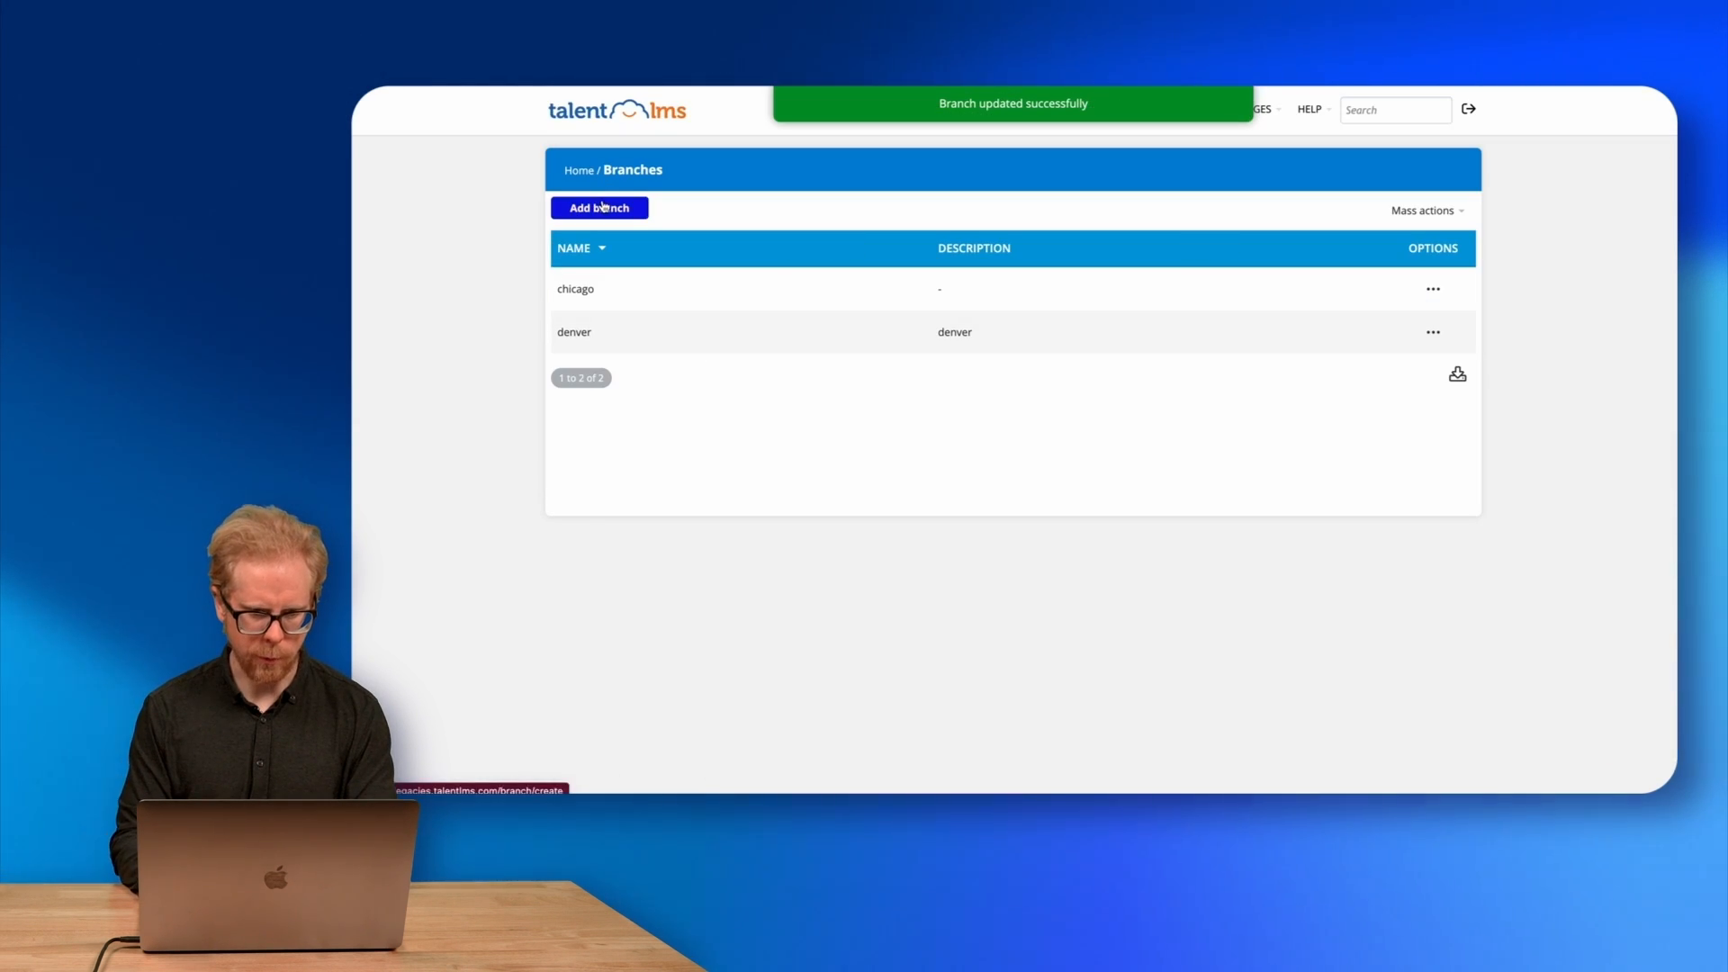
Add a new branch with the name, title and description "tampa".
click(602, 205)
text(tampa)
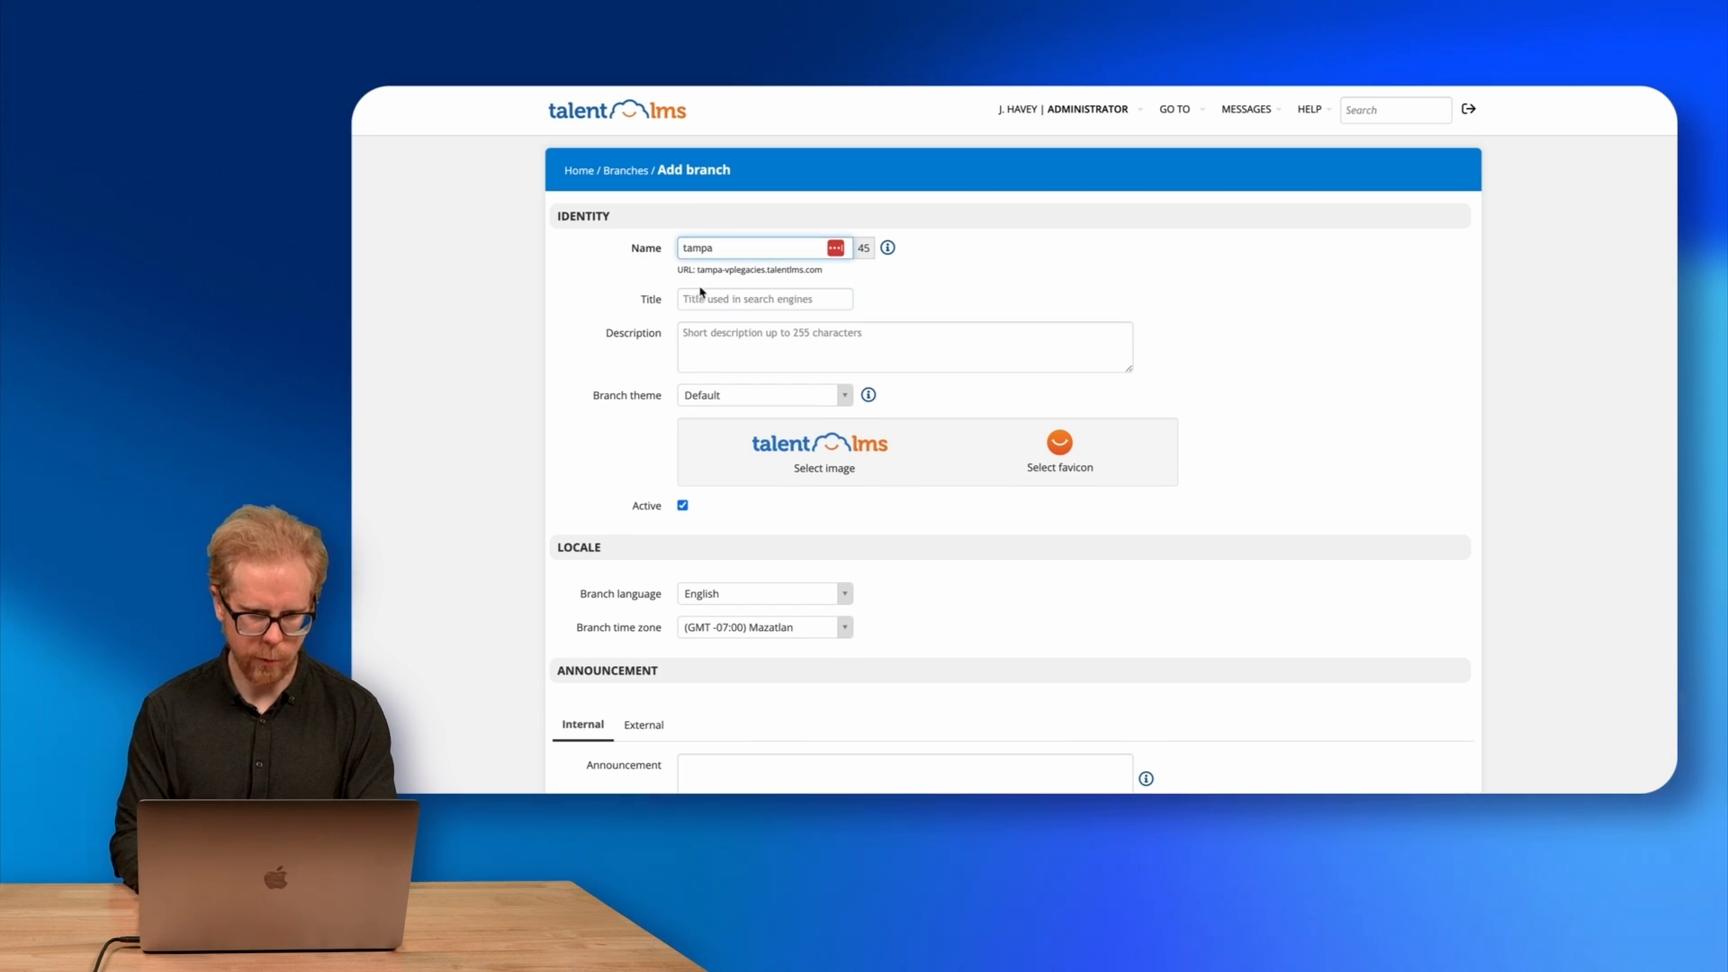
click(701, 297)
text(tampa)
click(721, 339)
text(tampa)
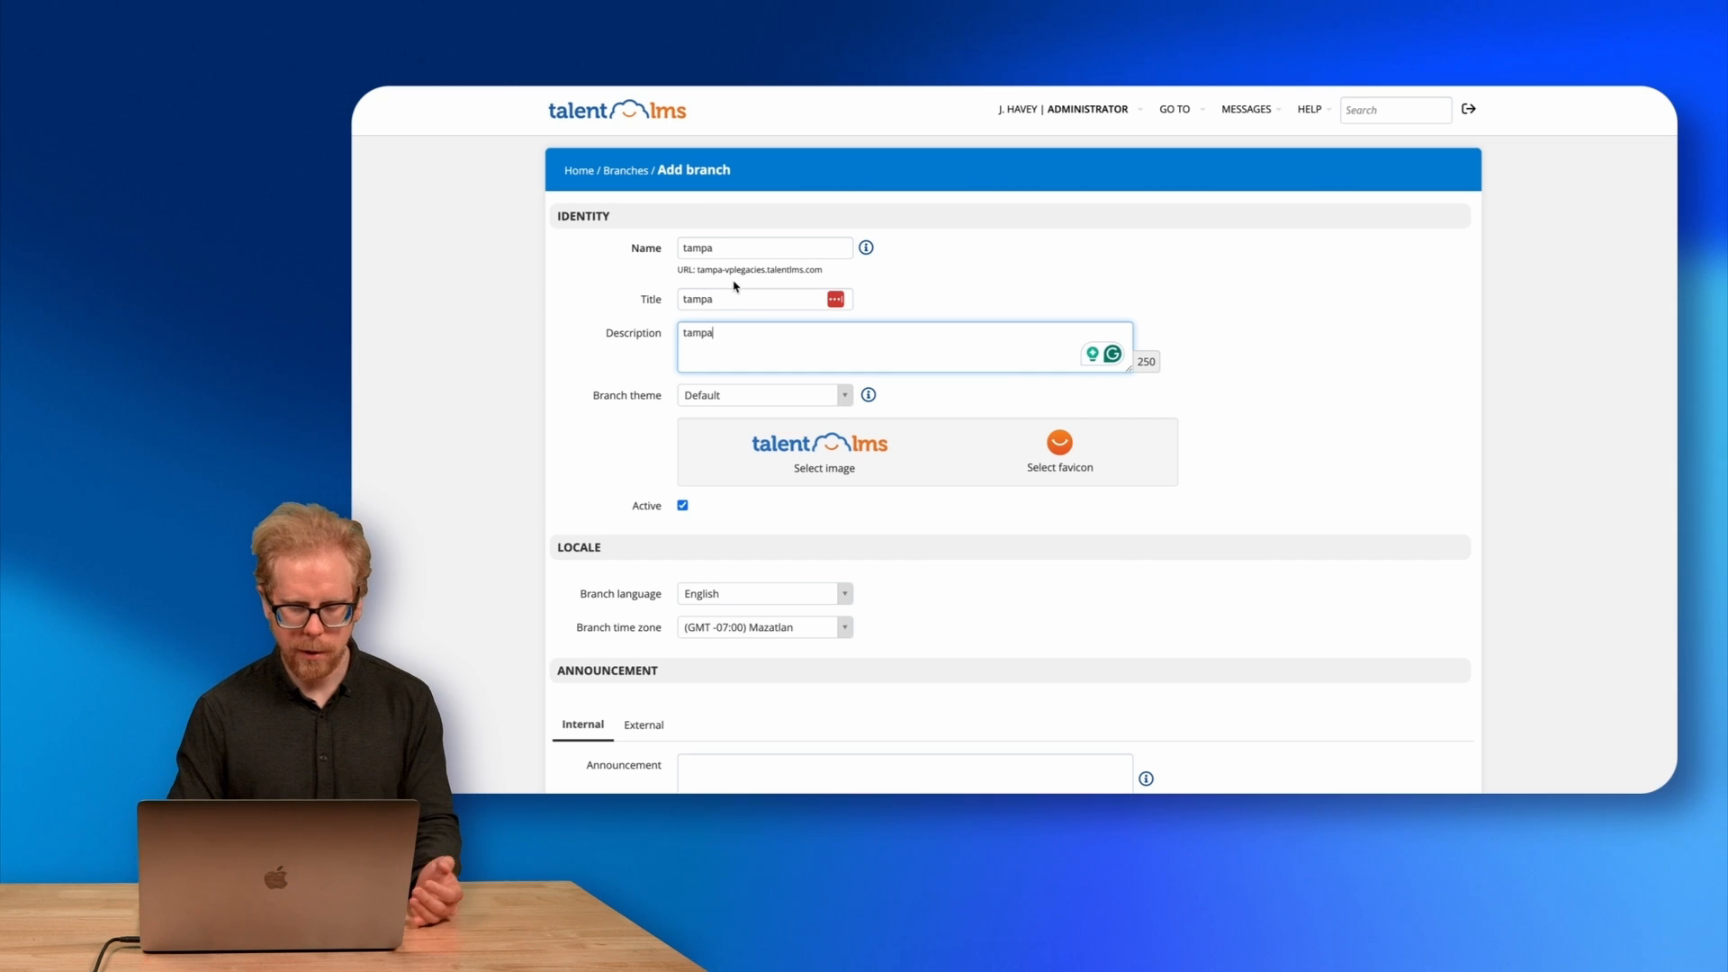
drag(698, 270, 823, 271)
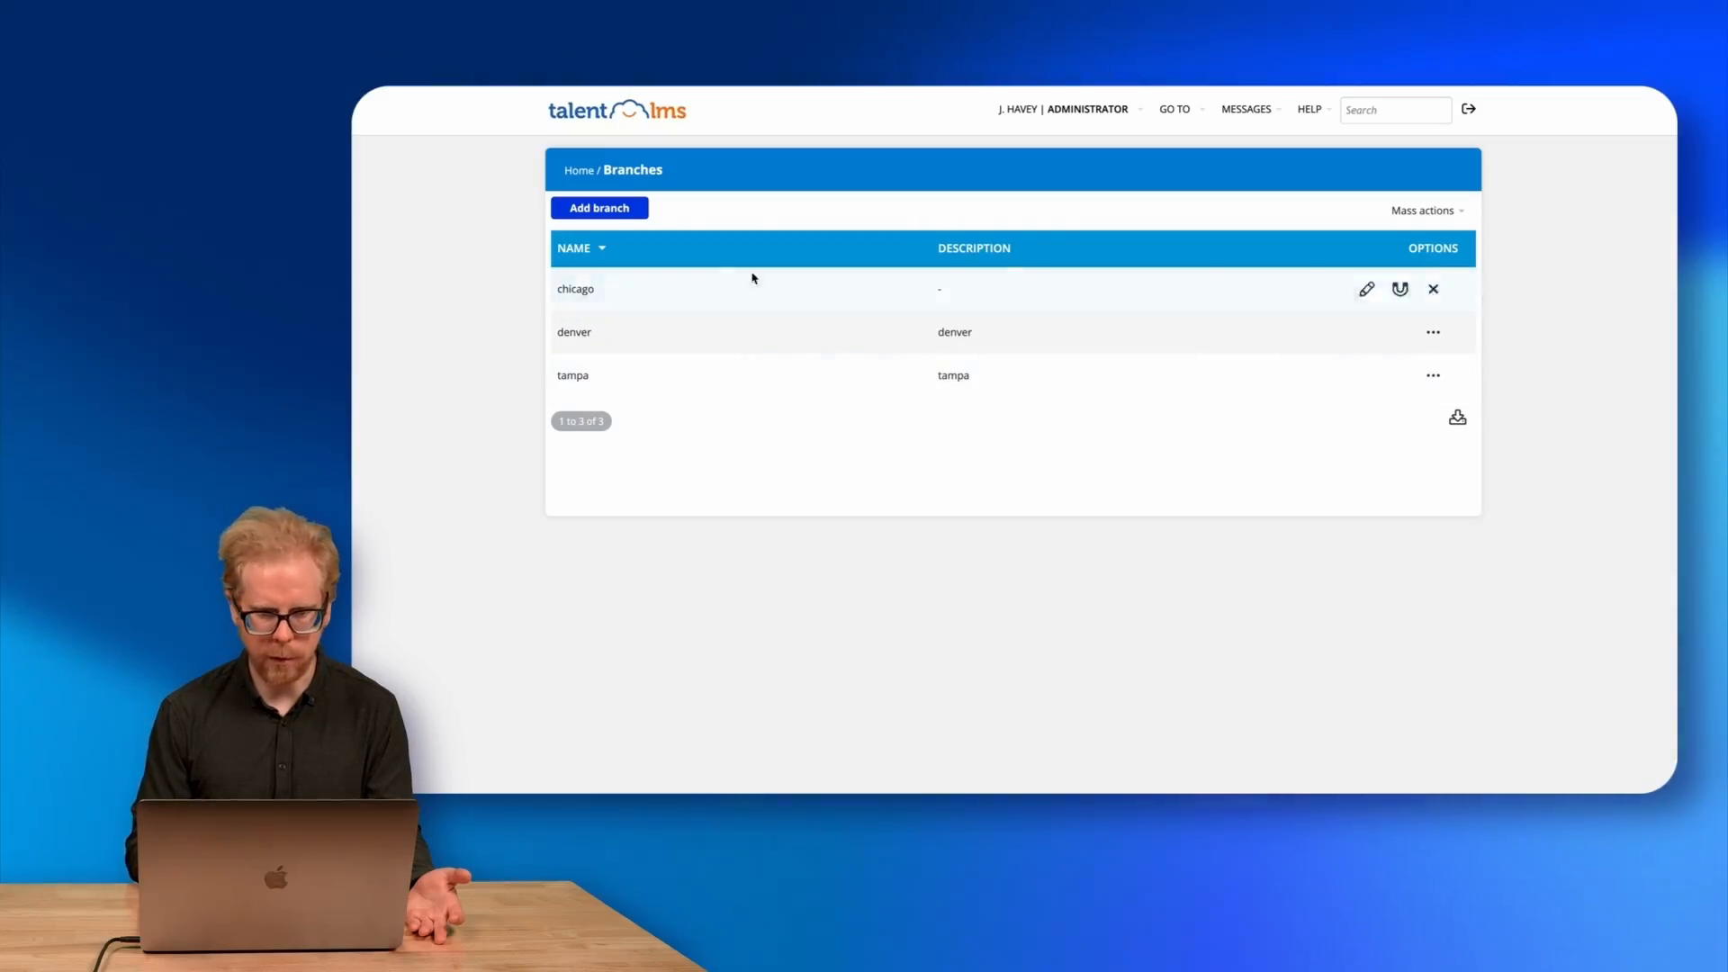
Create another branch named "sandiego", keeping the default settings.
click(617, 217)
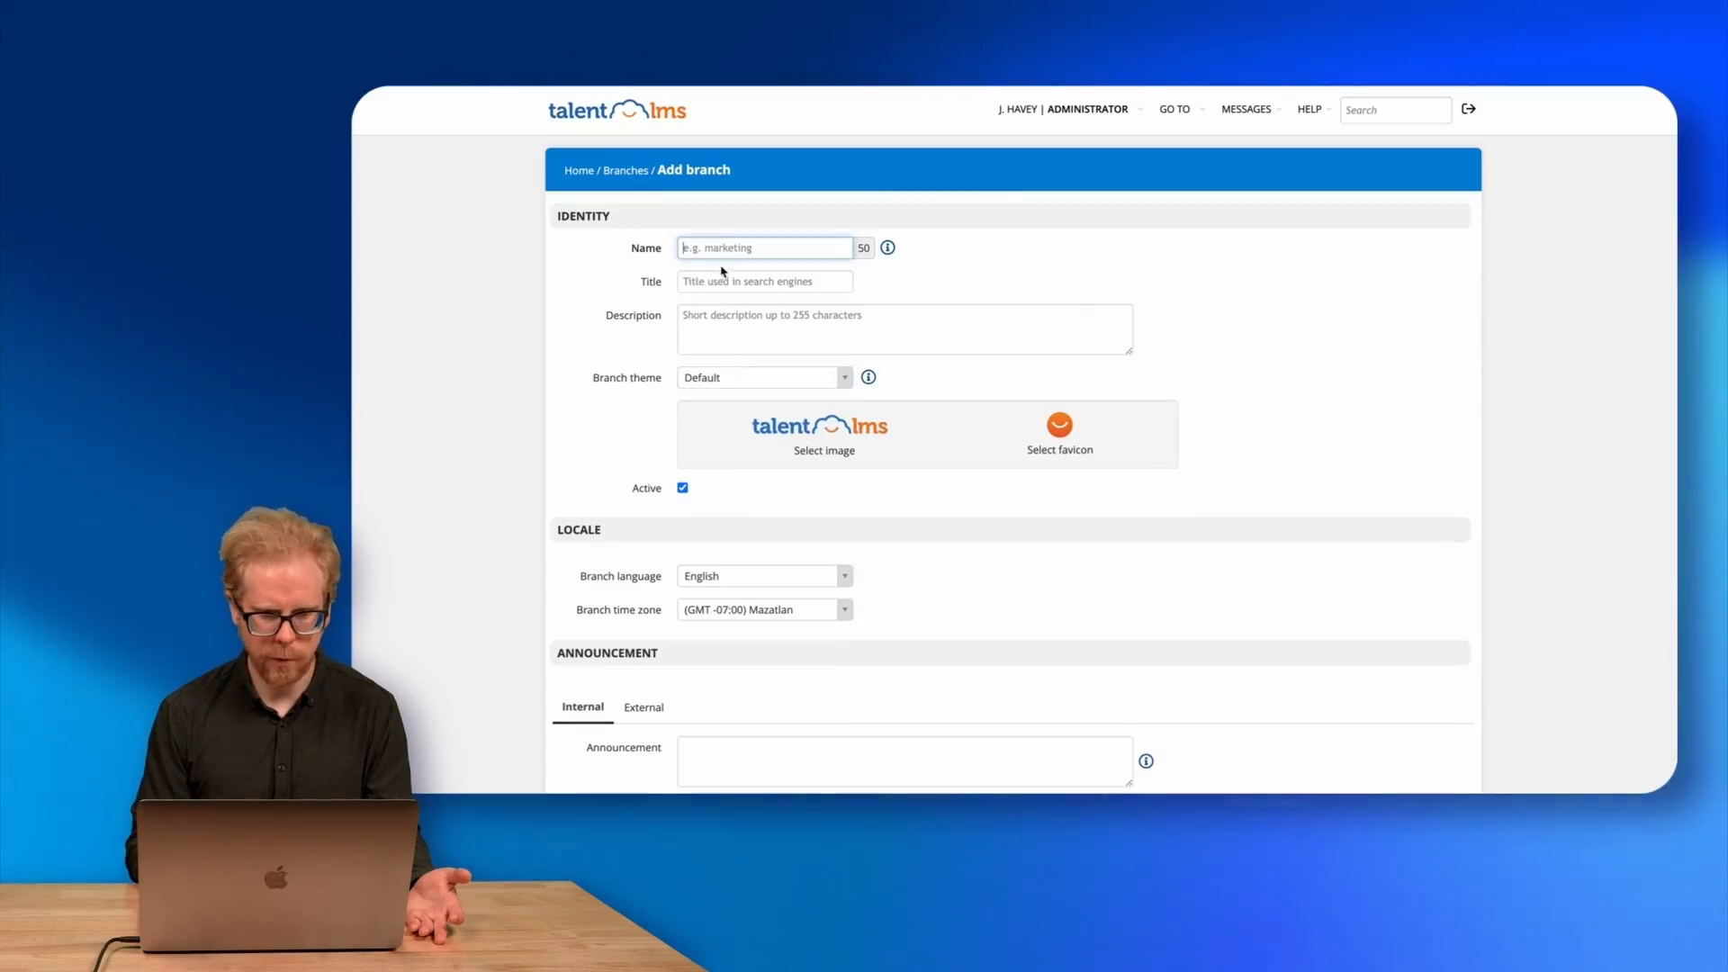
text(sande)
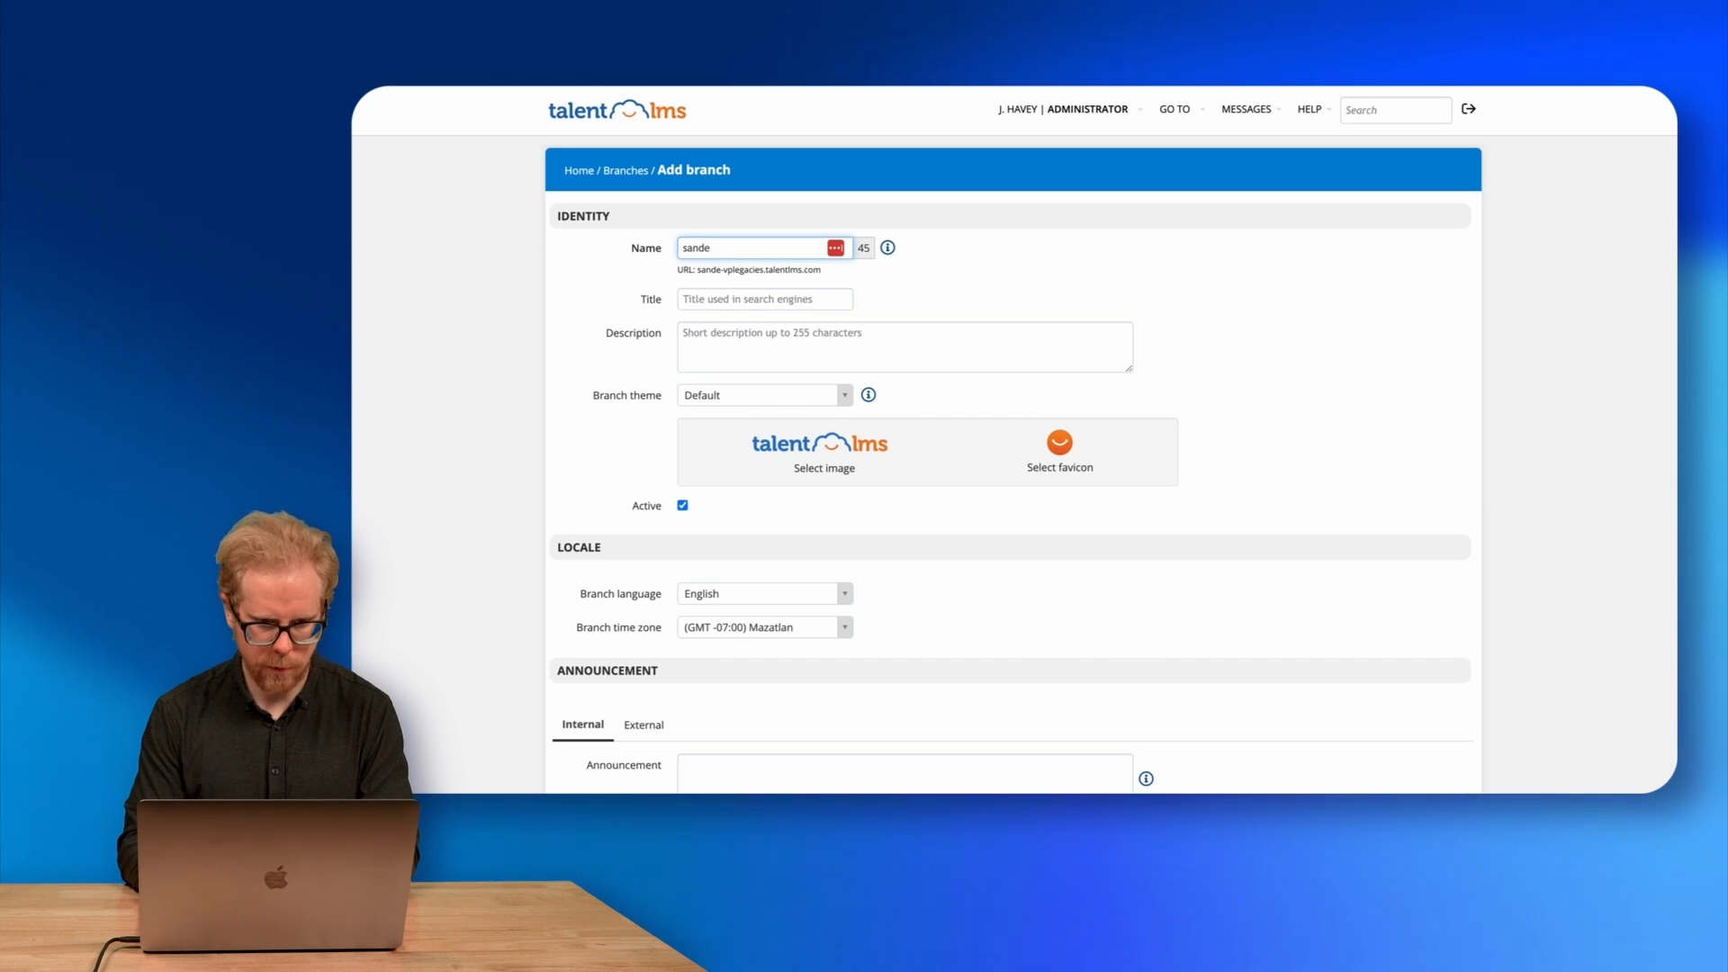
key(BackSpace)
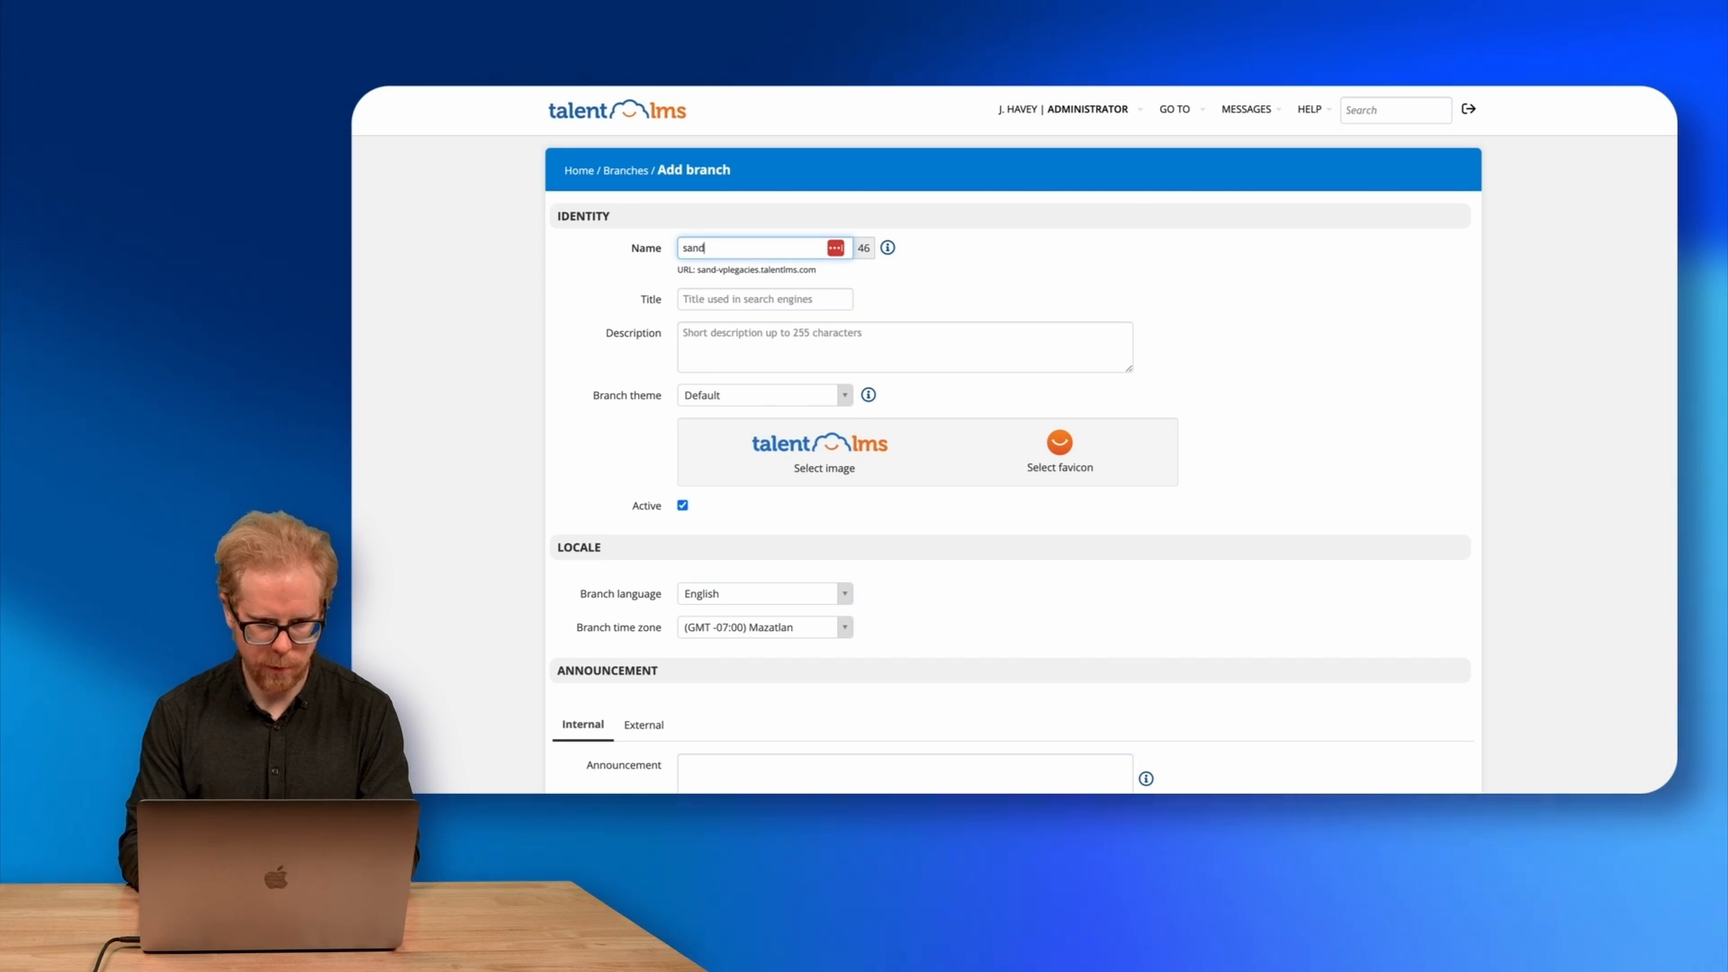
text(iego)
scroll(917, 279, down, 7)
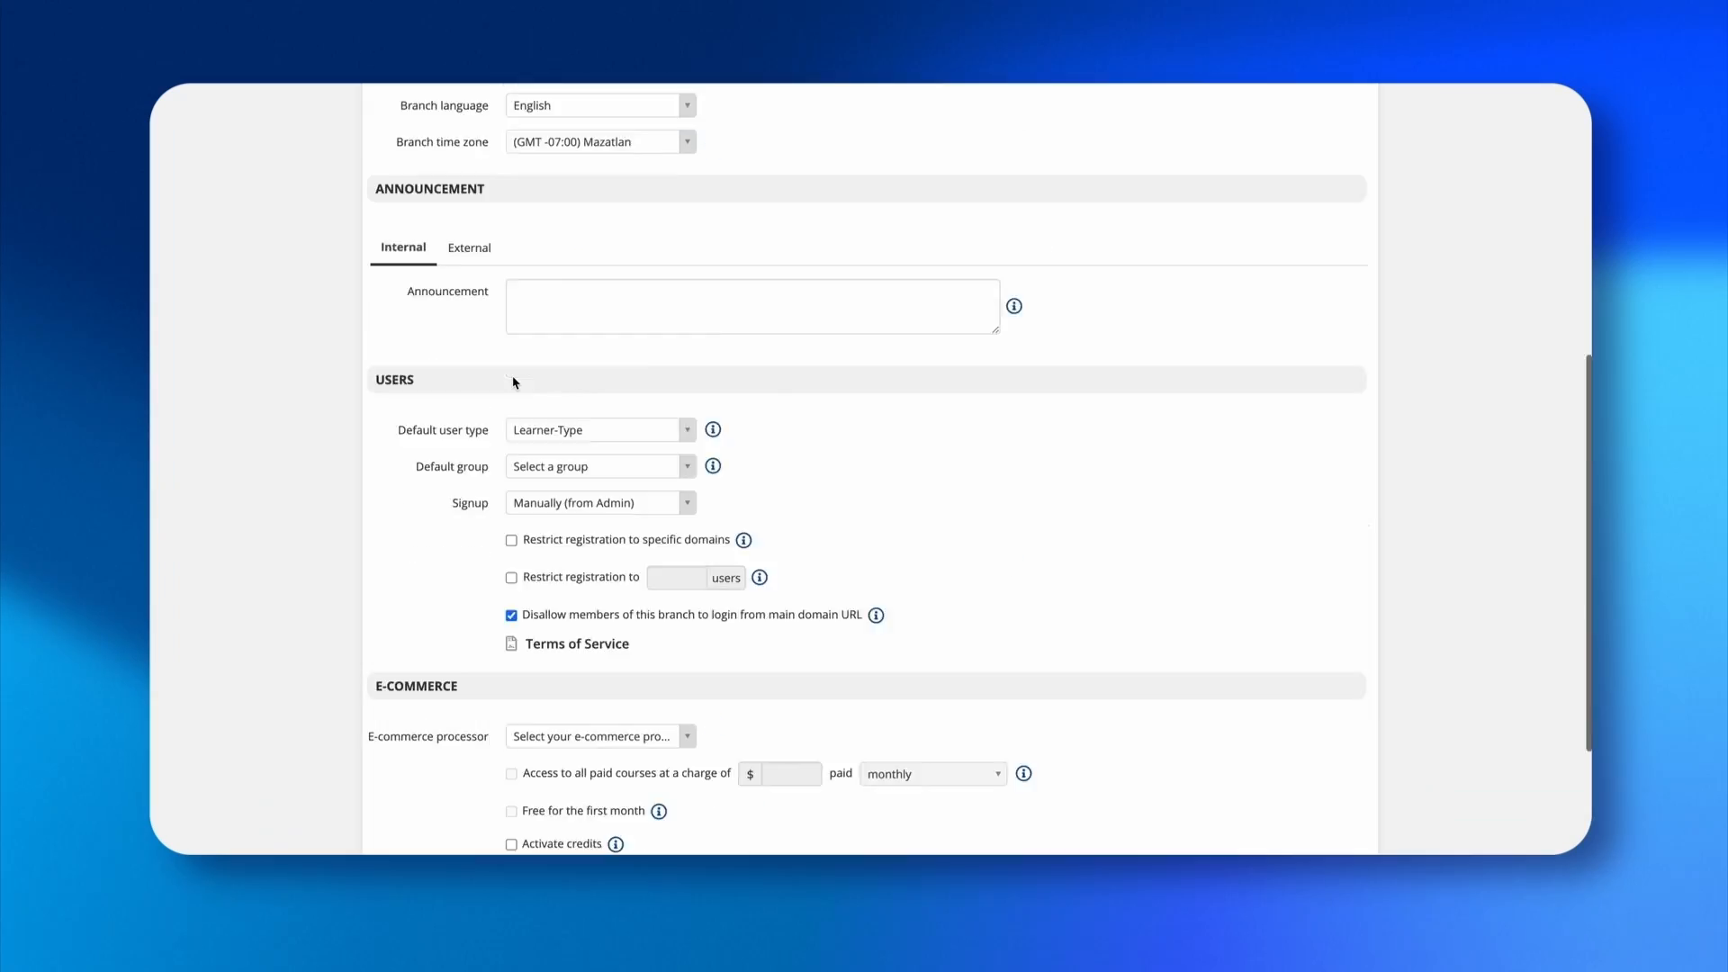
scroll(718, 630, down, 5)
click(719, 753)
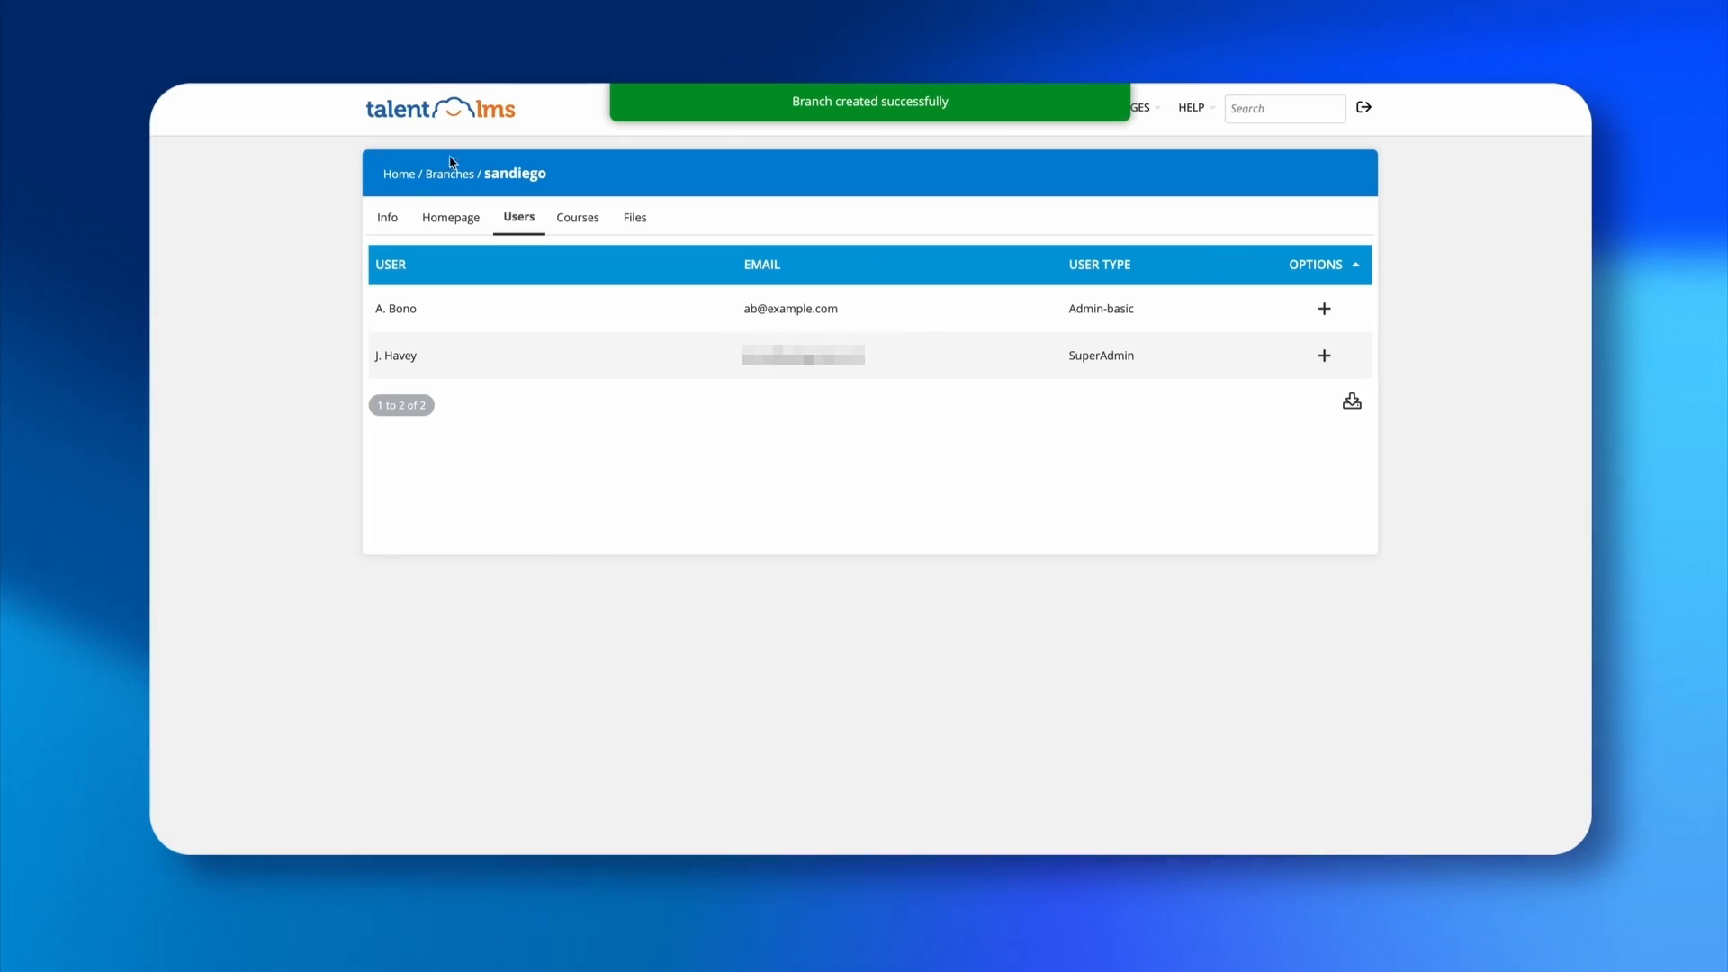
Look at the existing course categories and the settings of the Product 1 category, and return to the home dashboard.
click(407, 176)
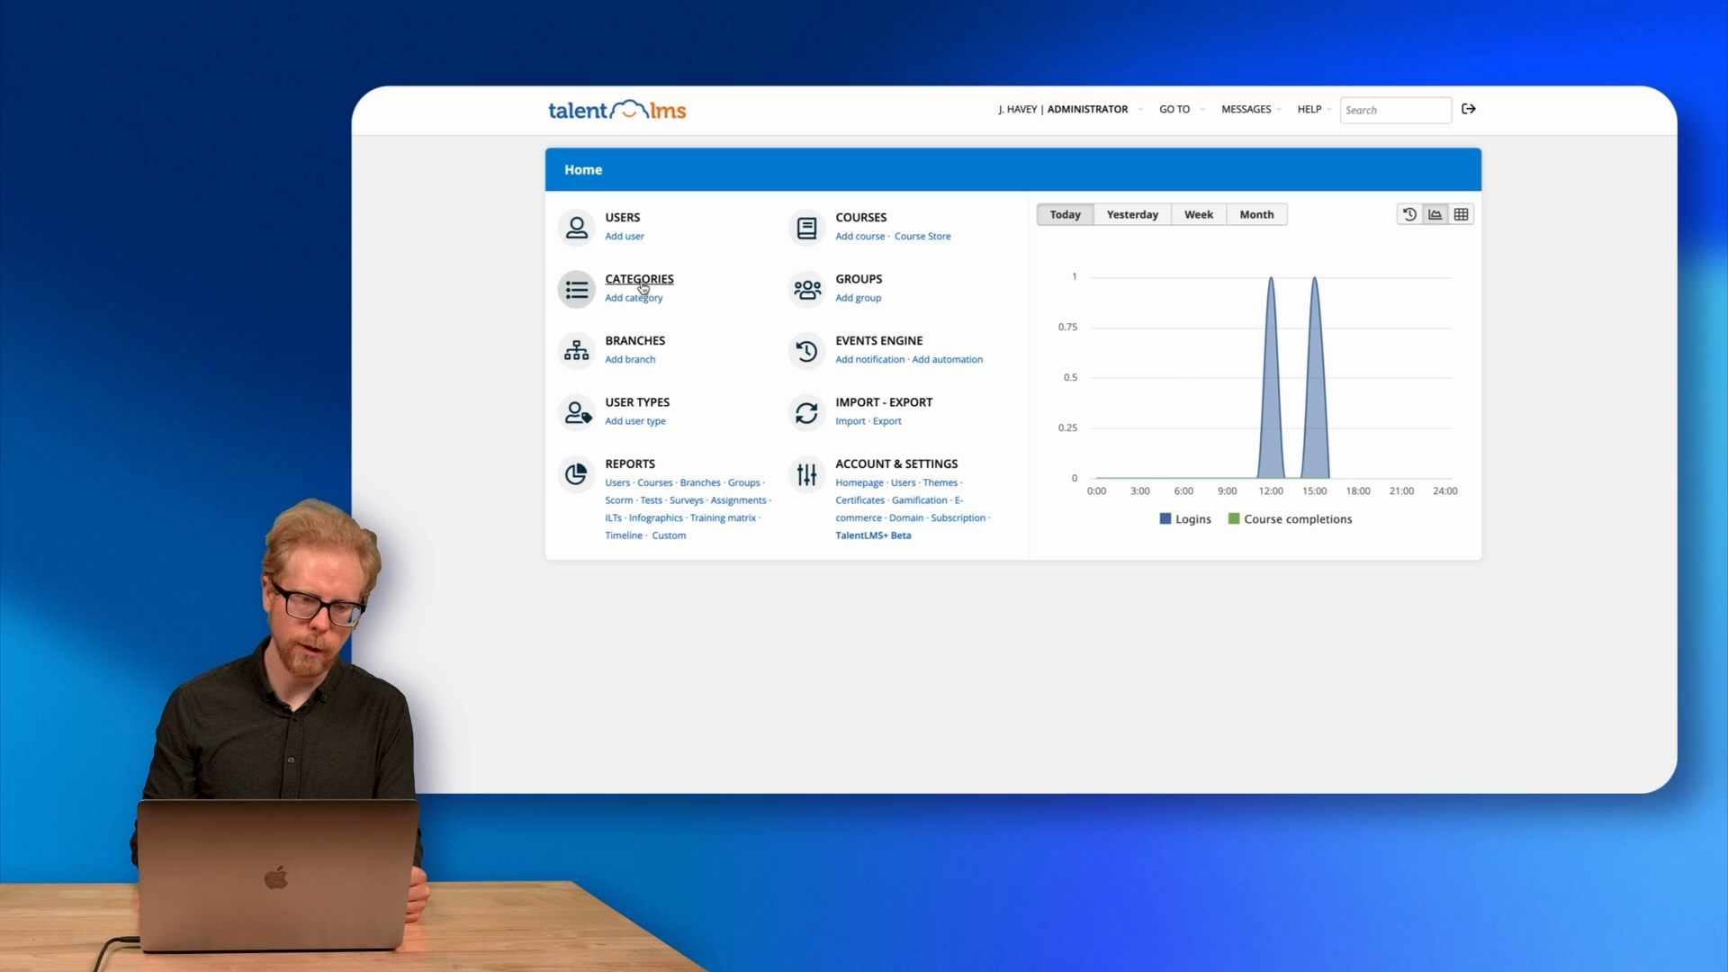
click(641, 282)
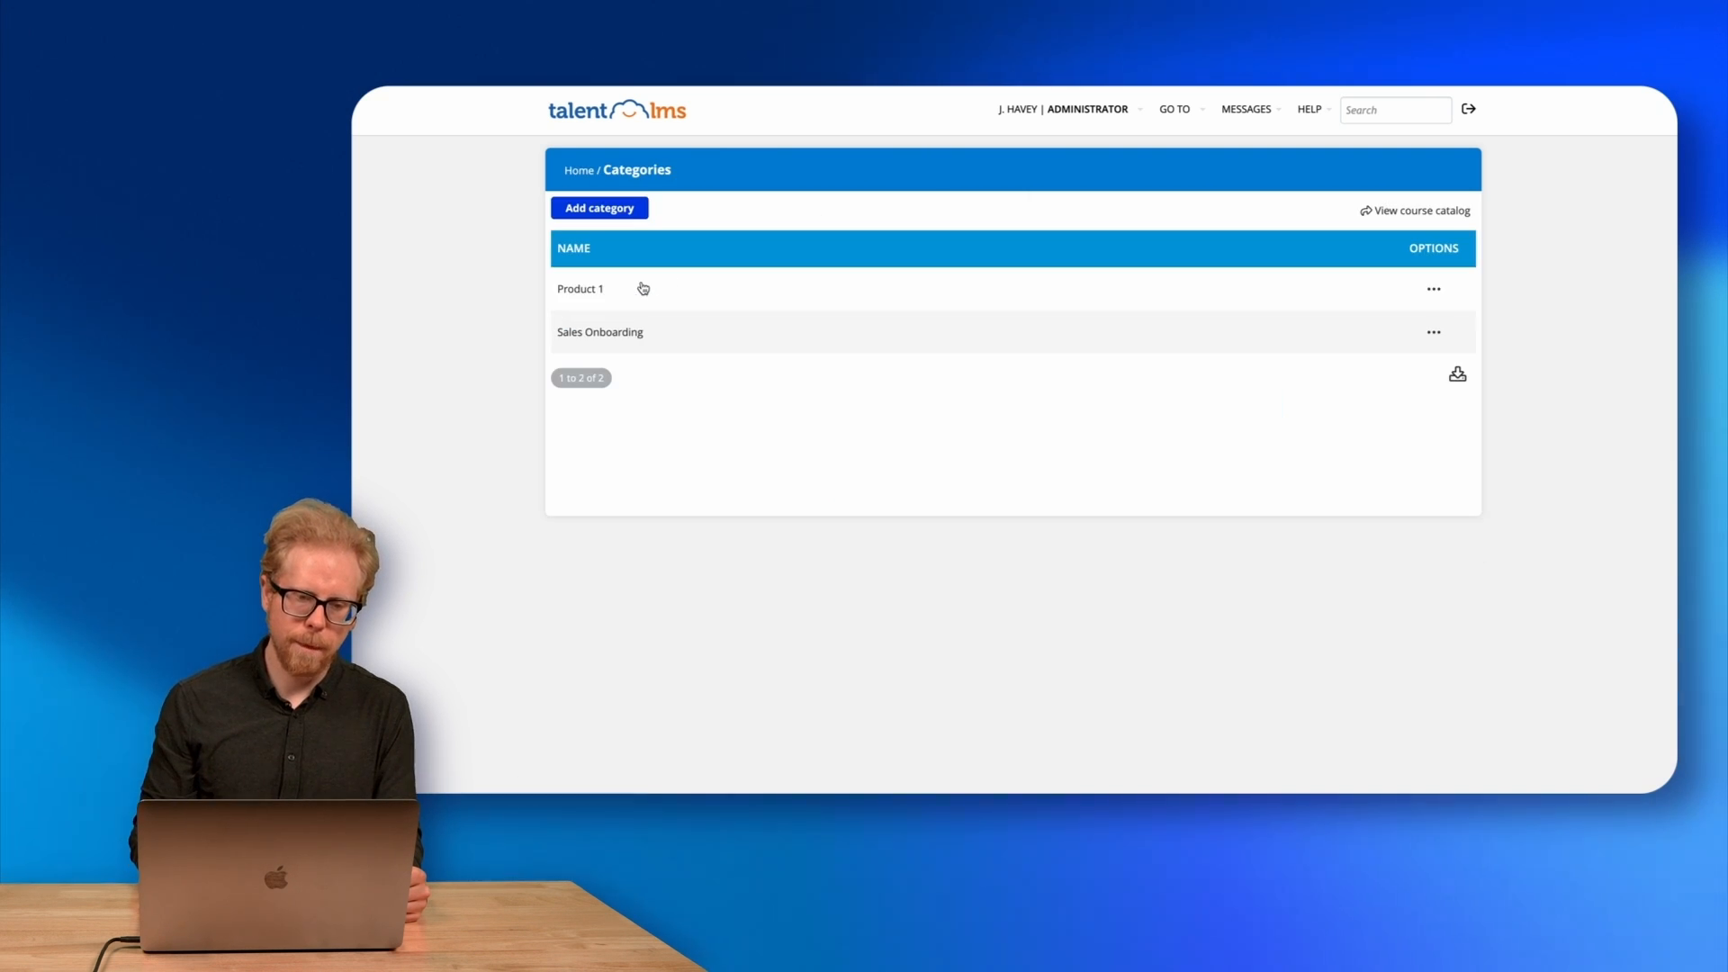
click(577, 289)
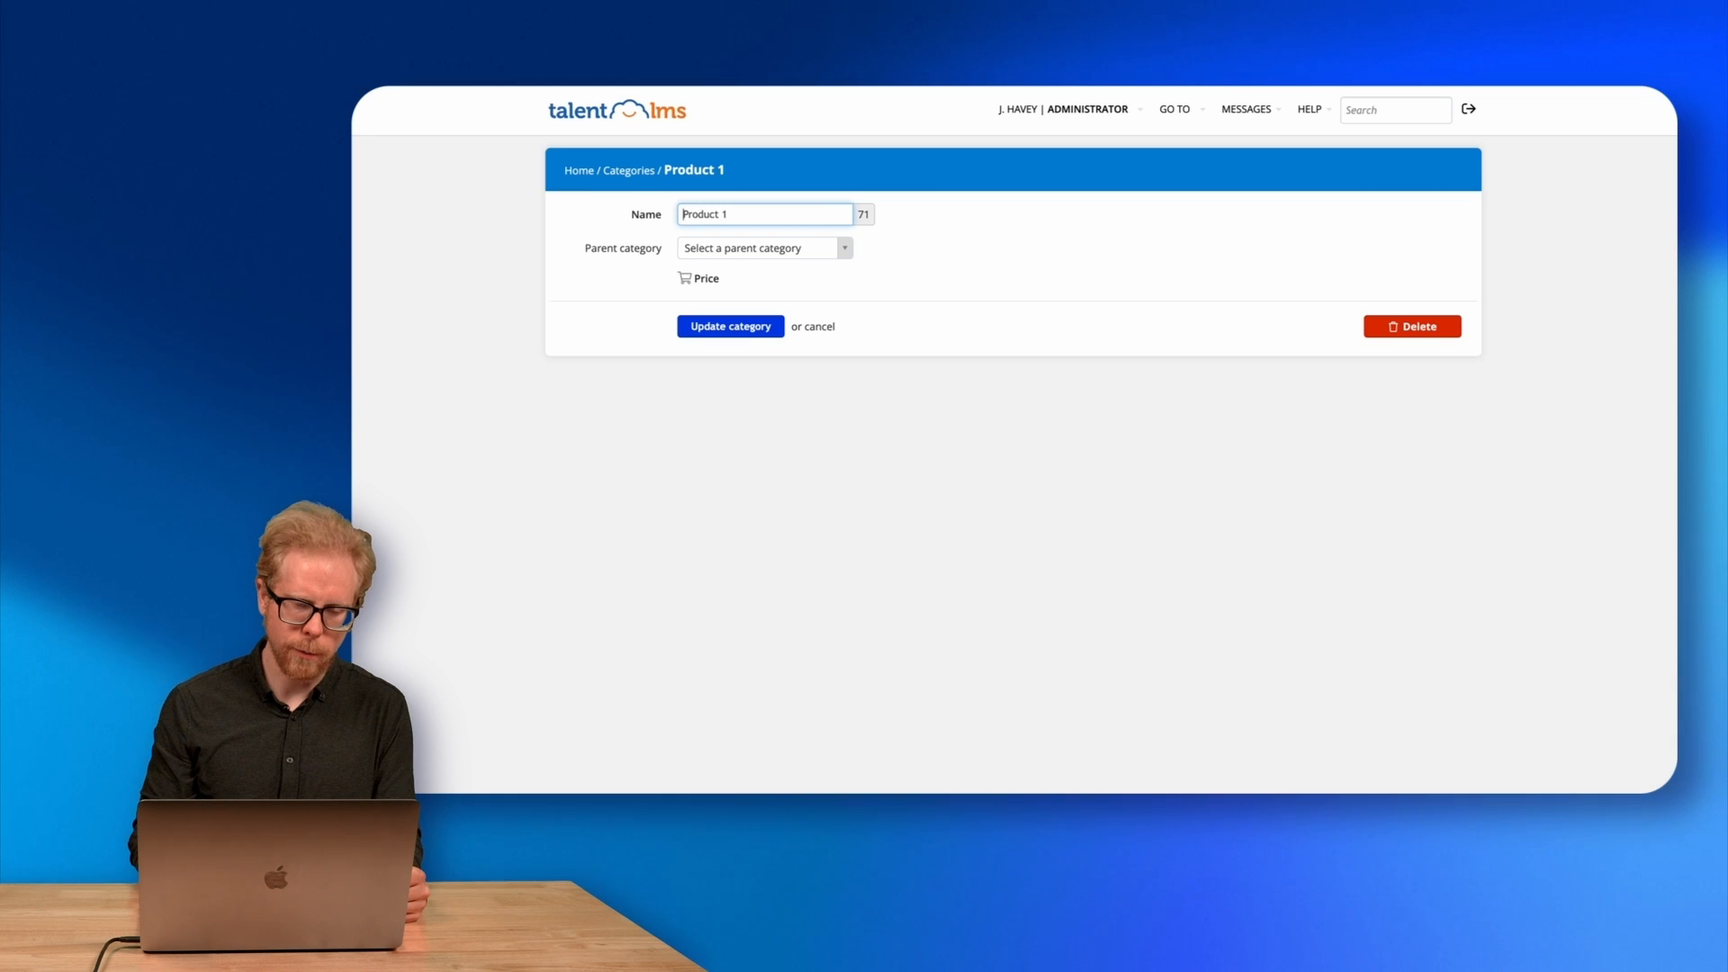
key(super+bracketleft)
key(super+bracketleft)
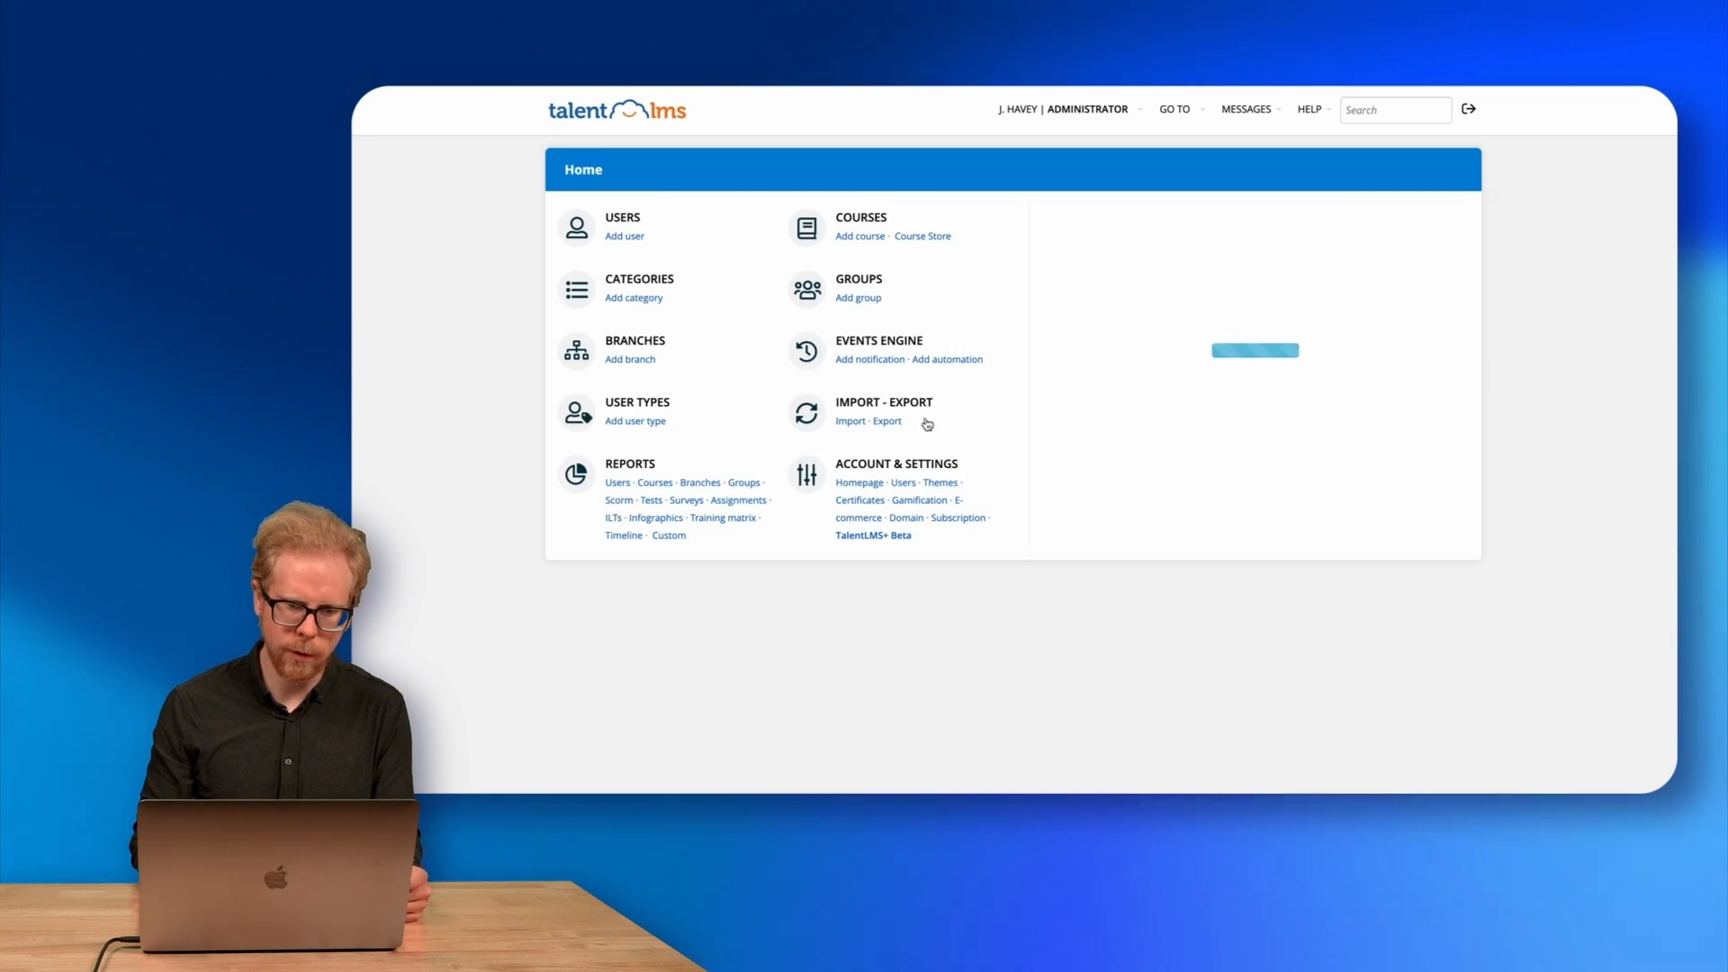
Check which categories can be assigned in the new course form, and leave it without creating a course.
click(860, 237)
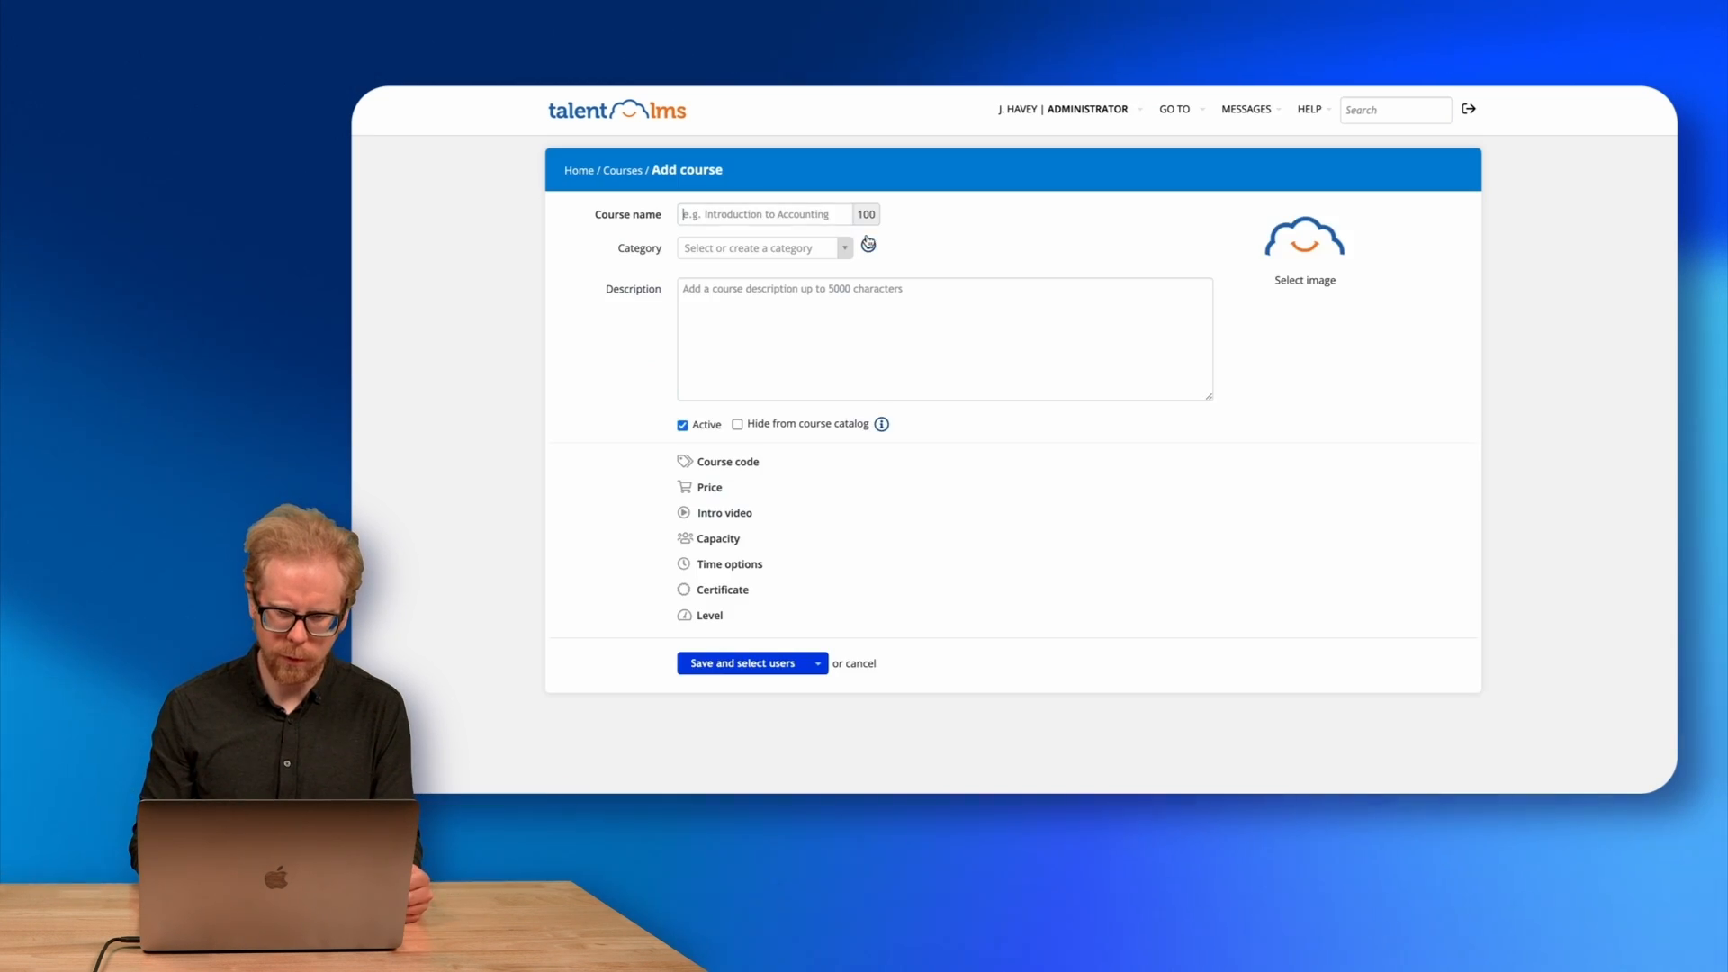
click(821, 245)
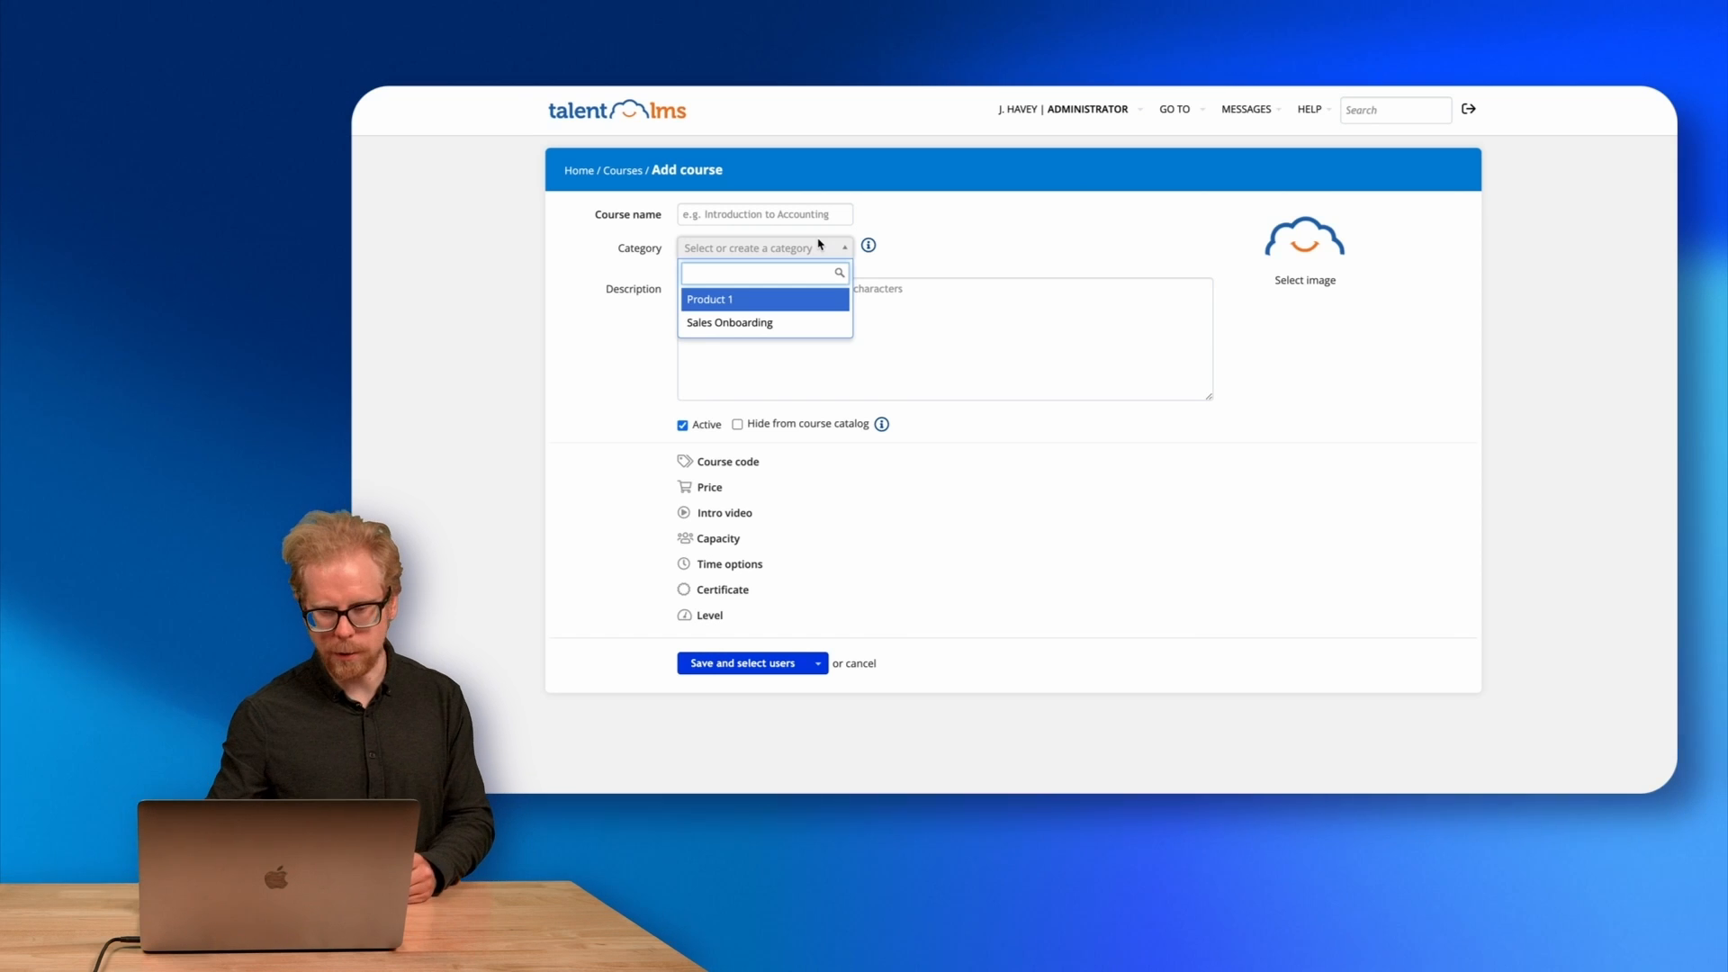
click(611, 321)
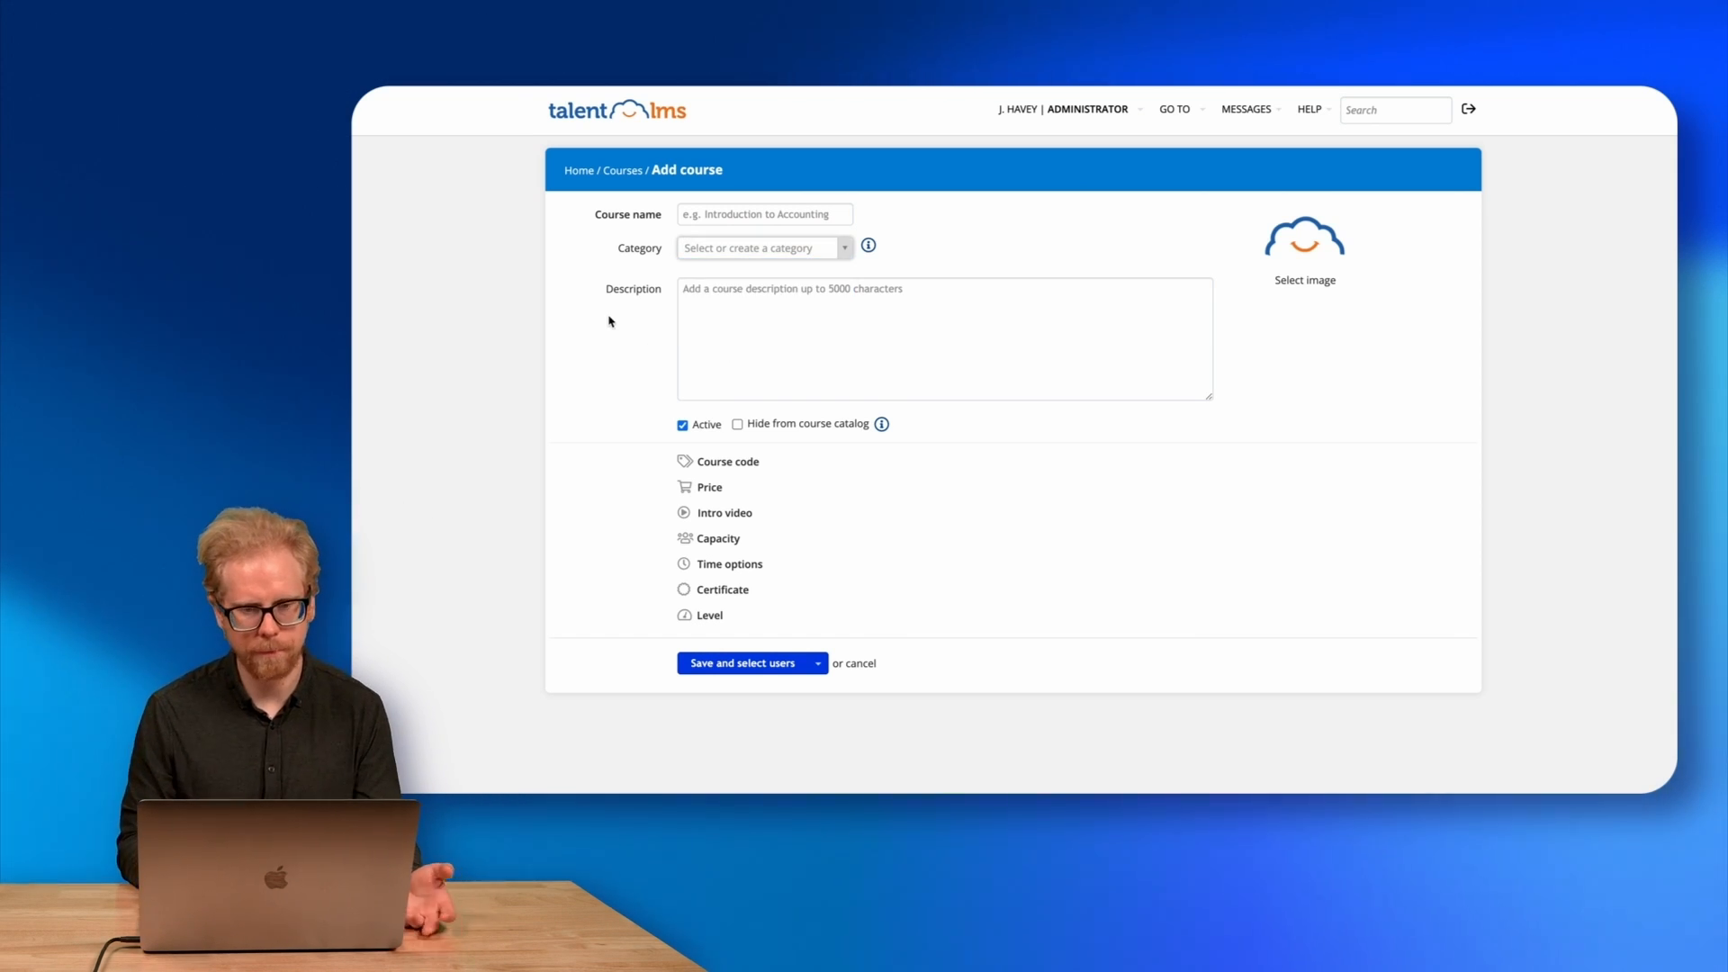
key(super+Left)
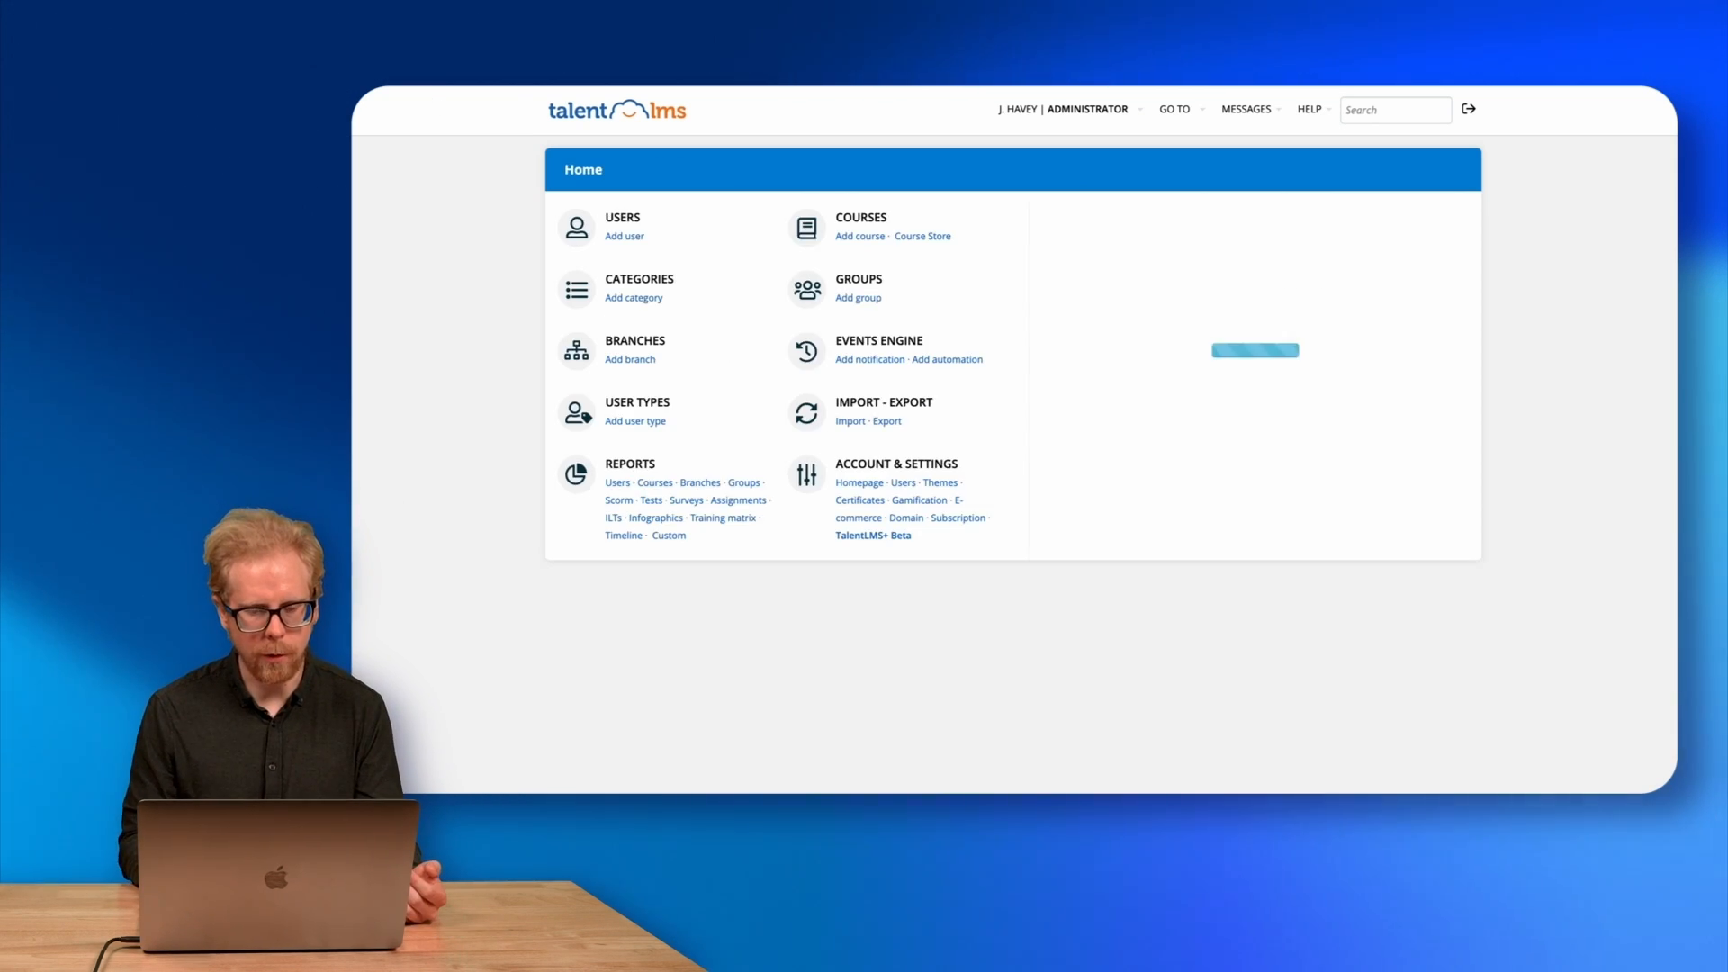
Add three course categories named Sales, Accounting and Fulfillment.
click(641, 303)
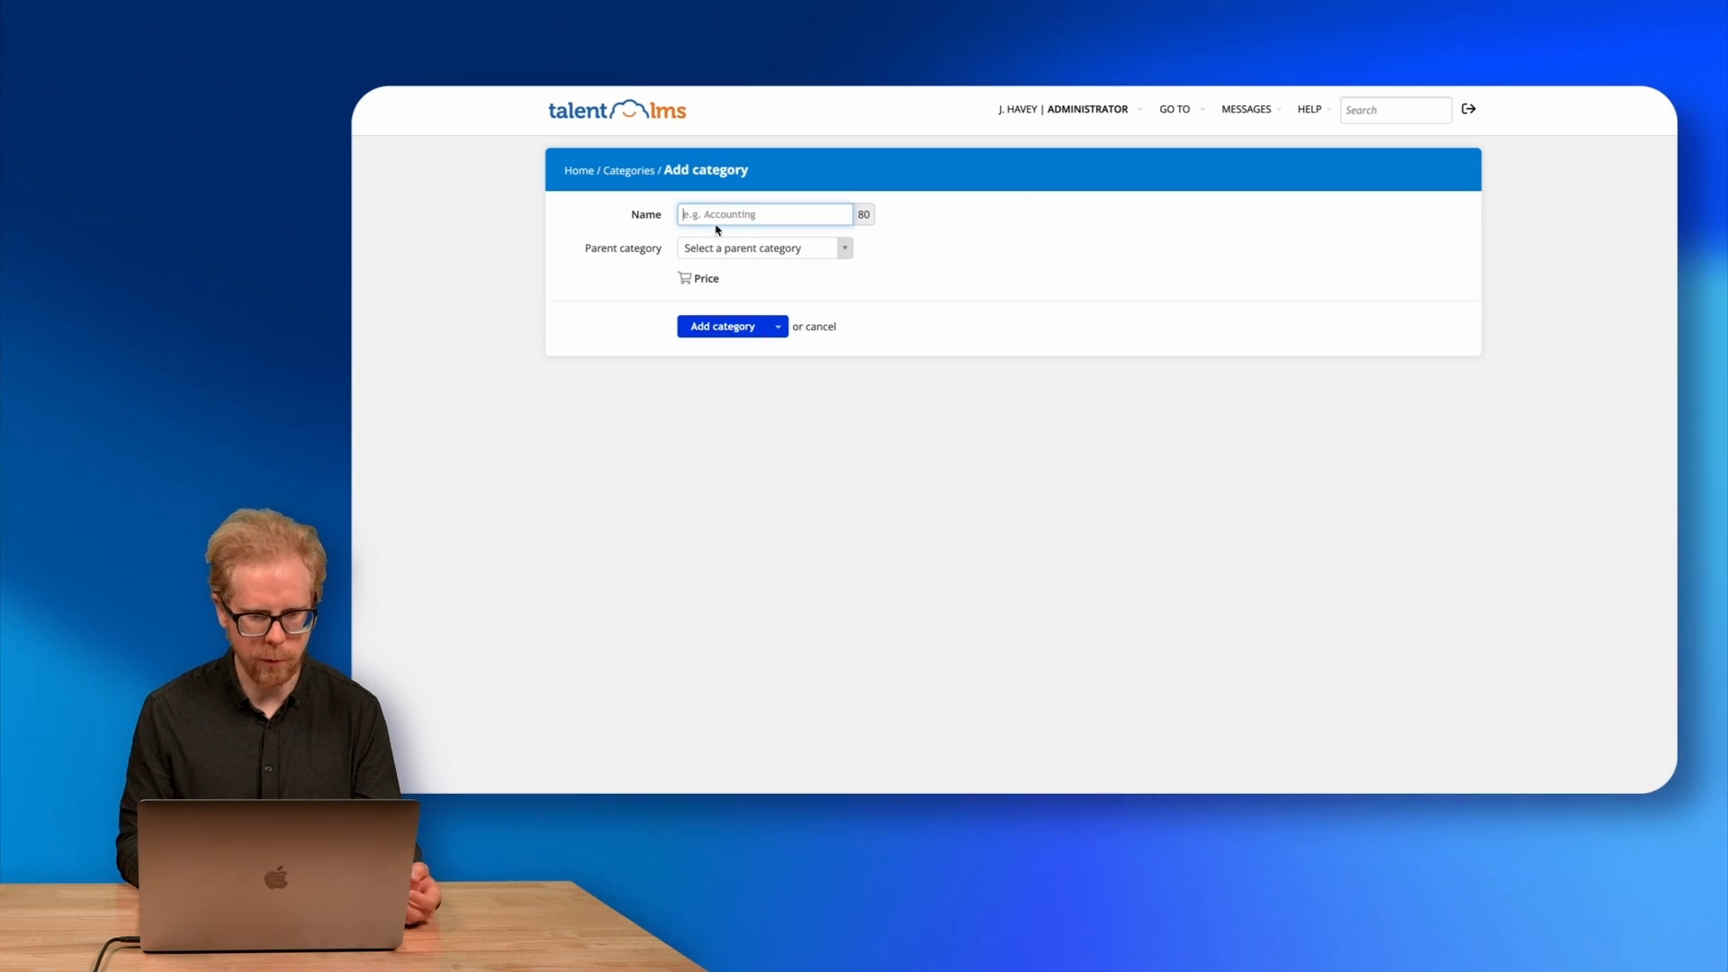
click(720, 327)
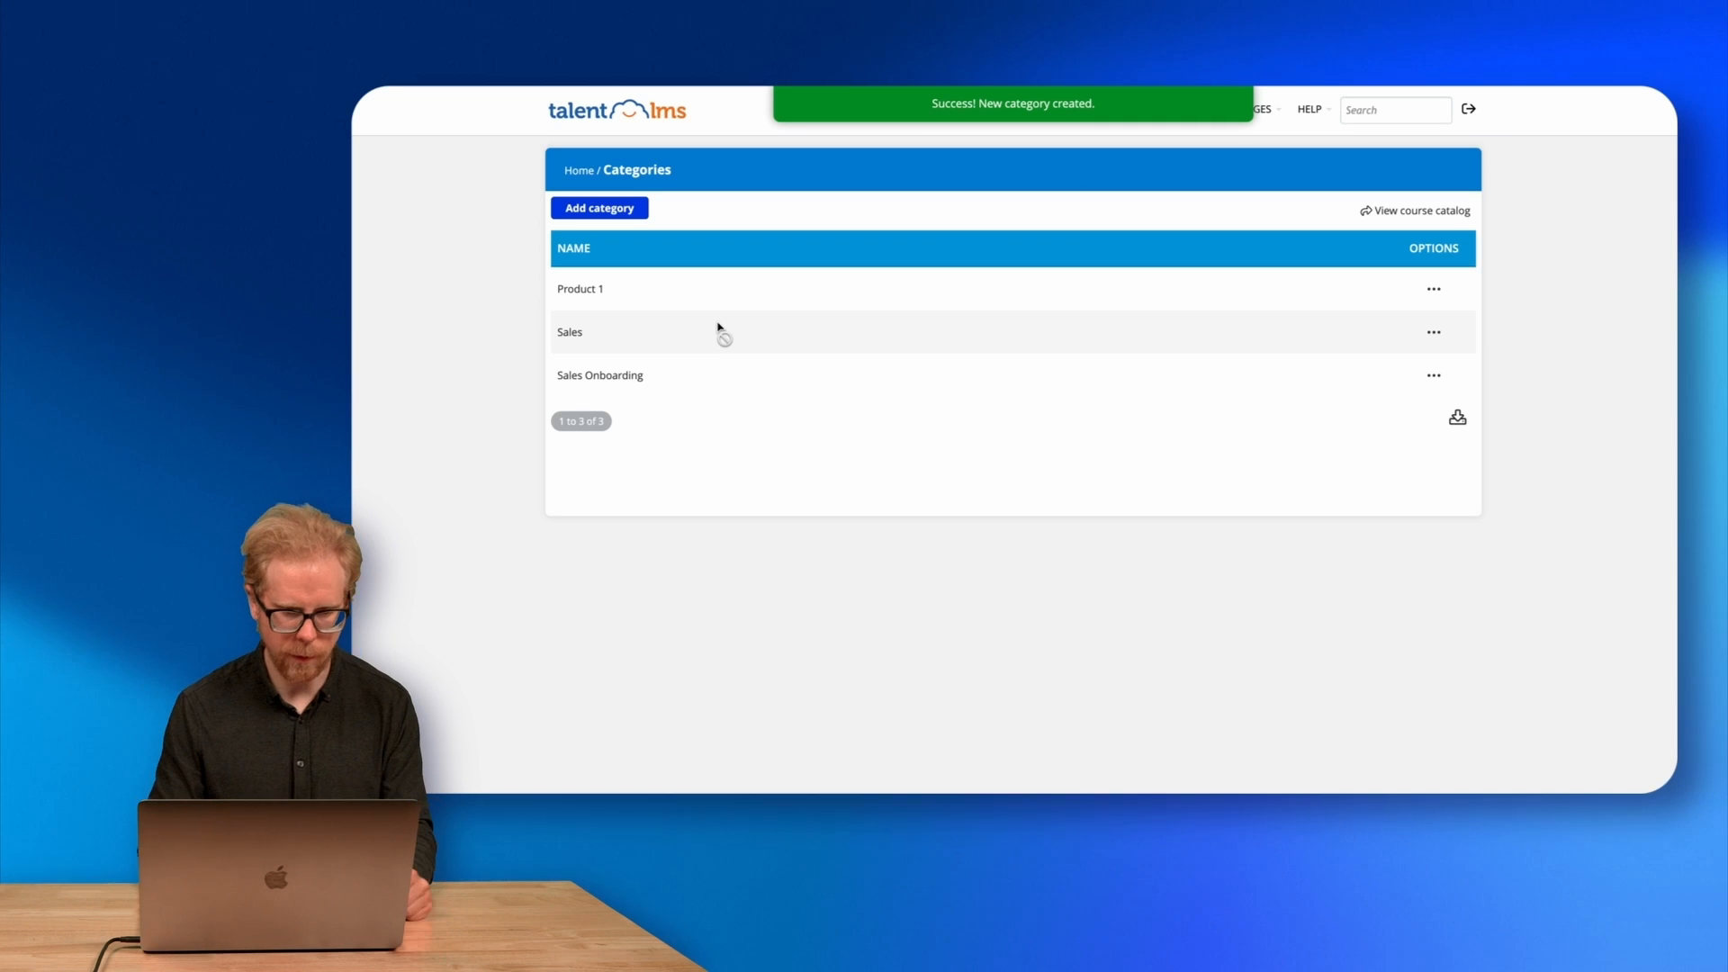
click(583, 212)
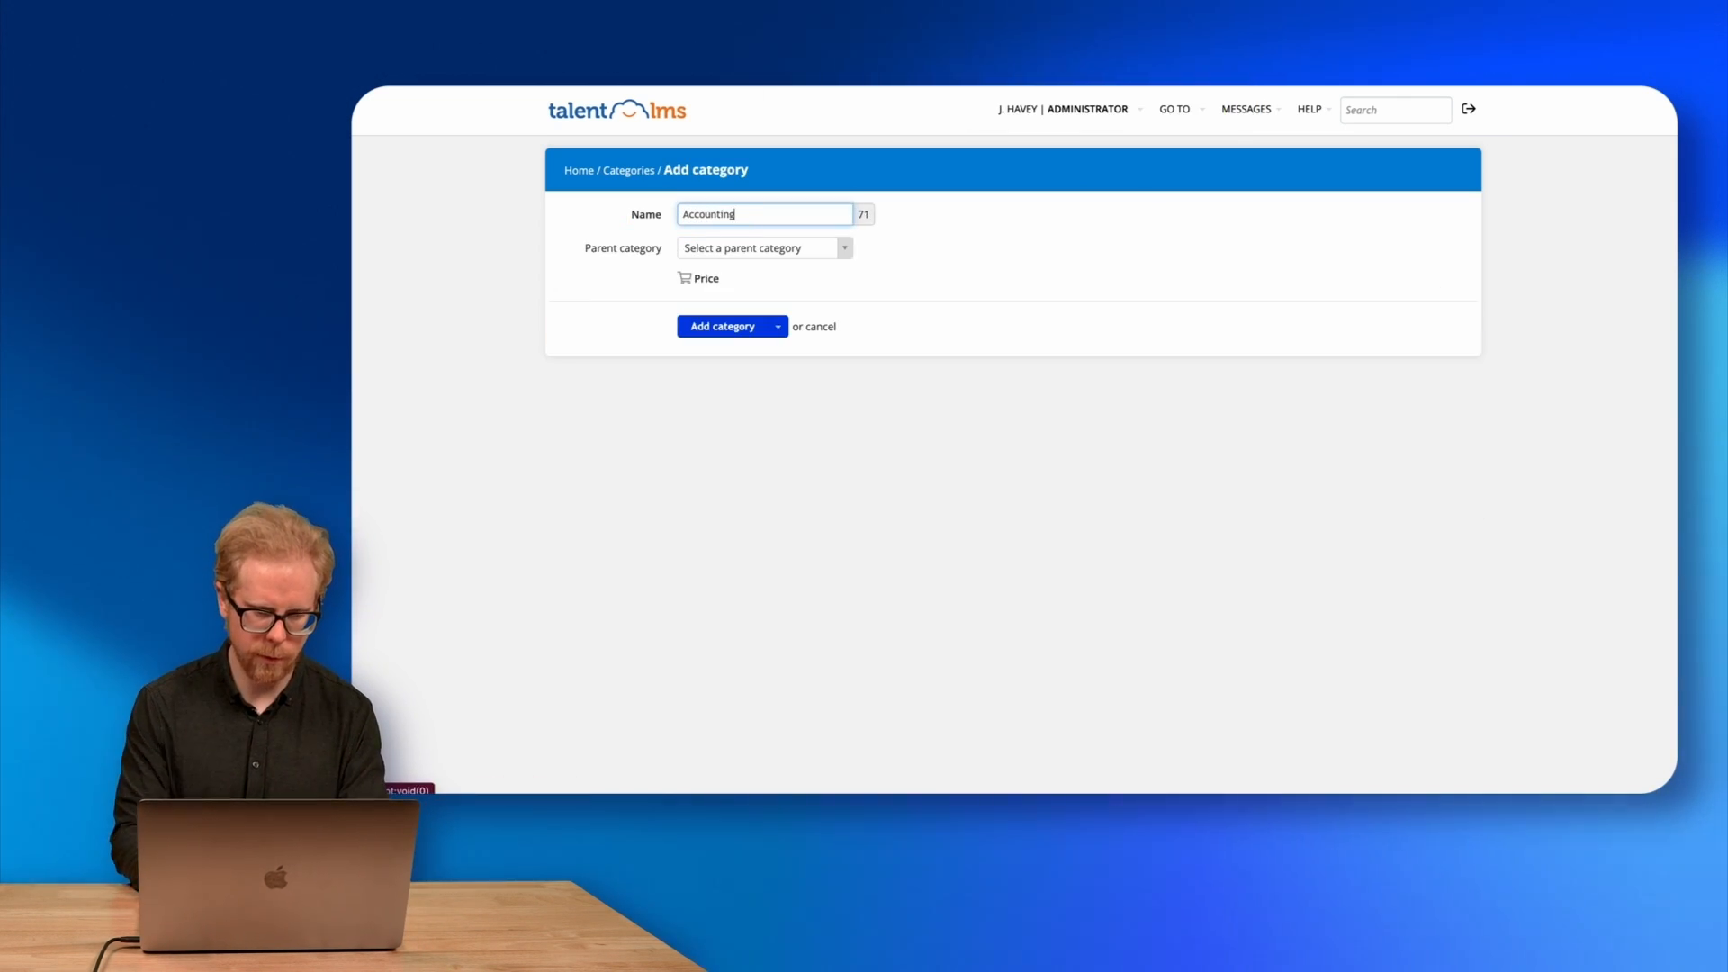
click(723, 330)
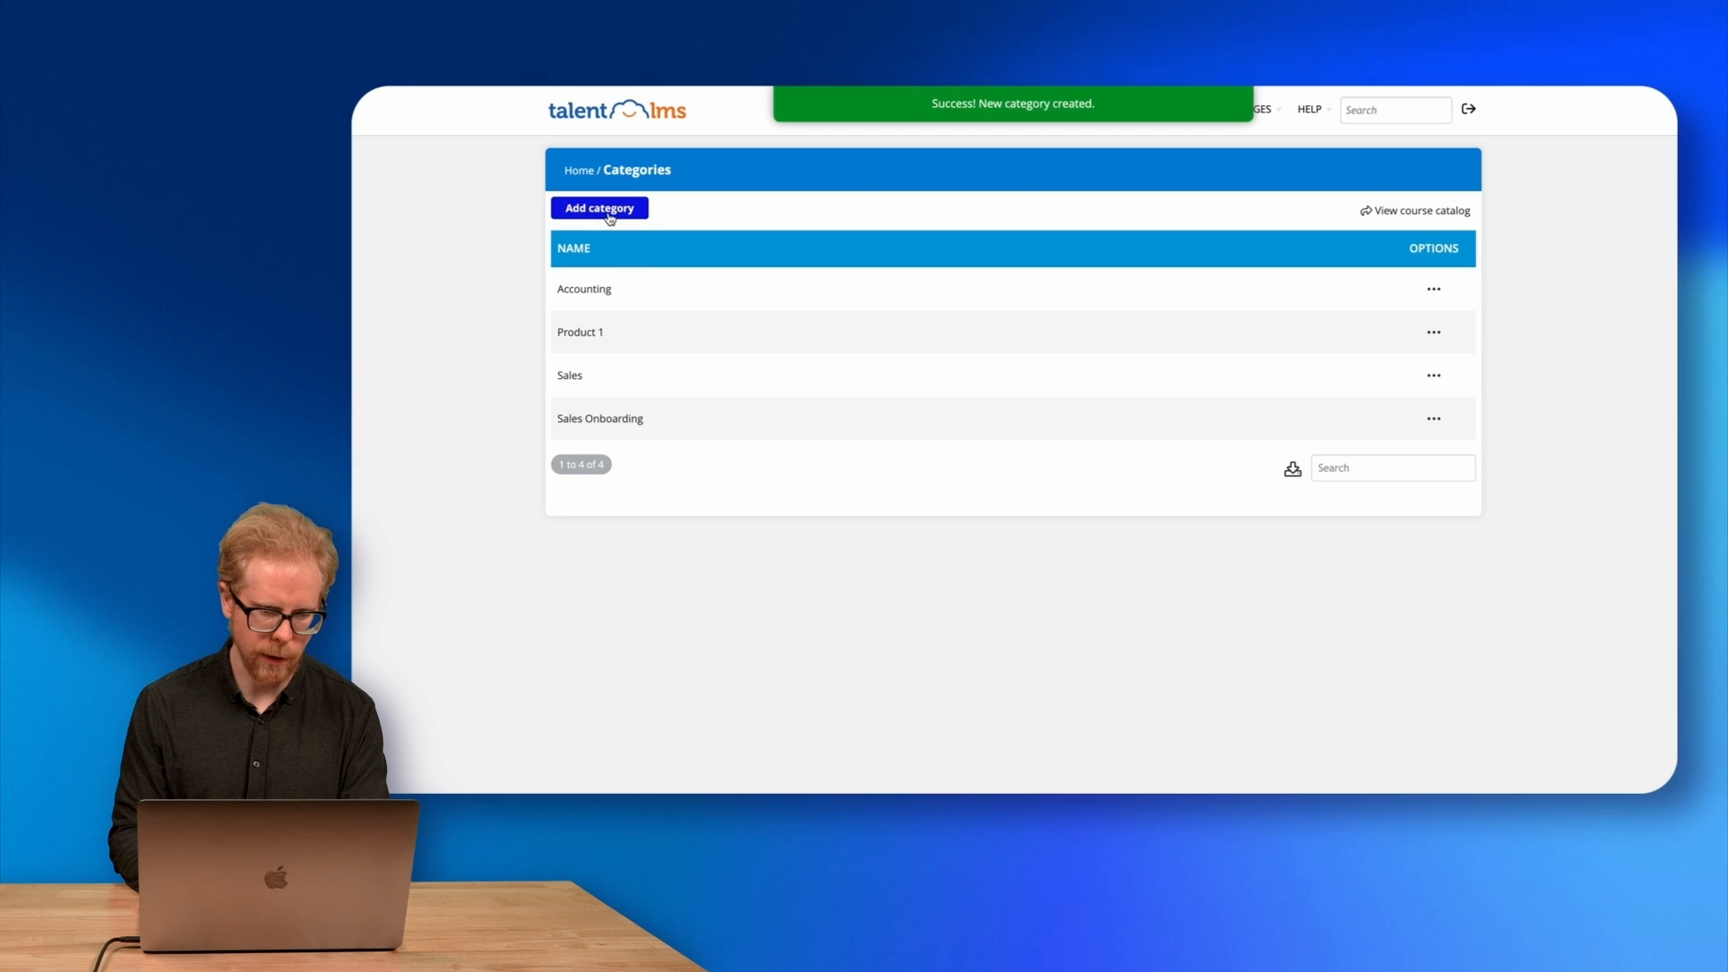
click(608, 209)
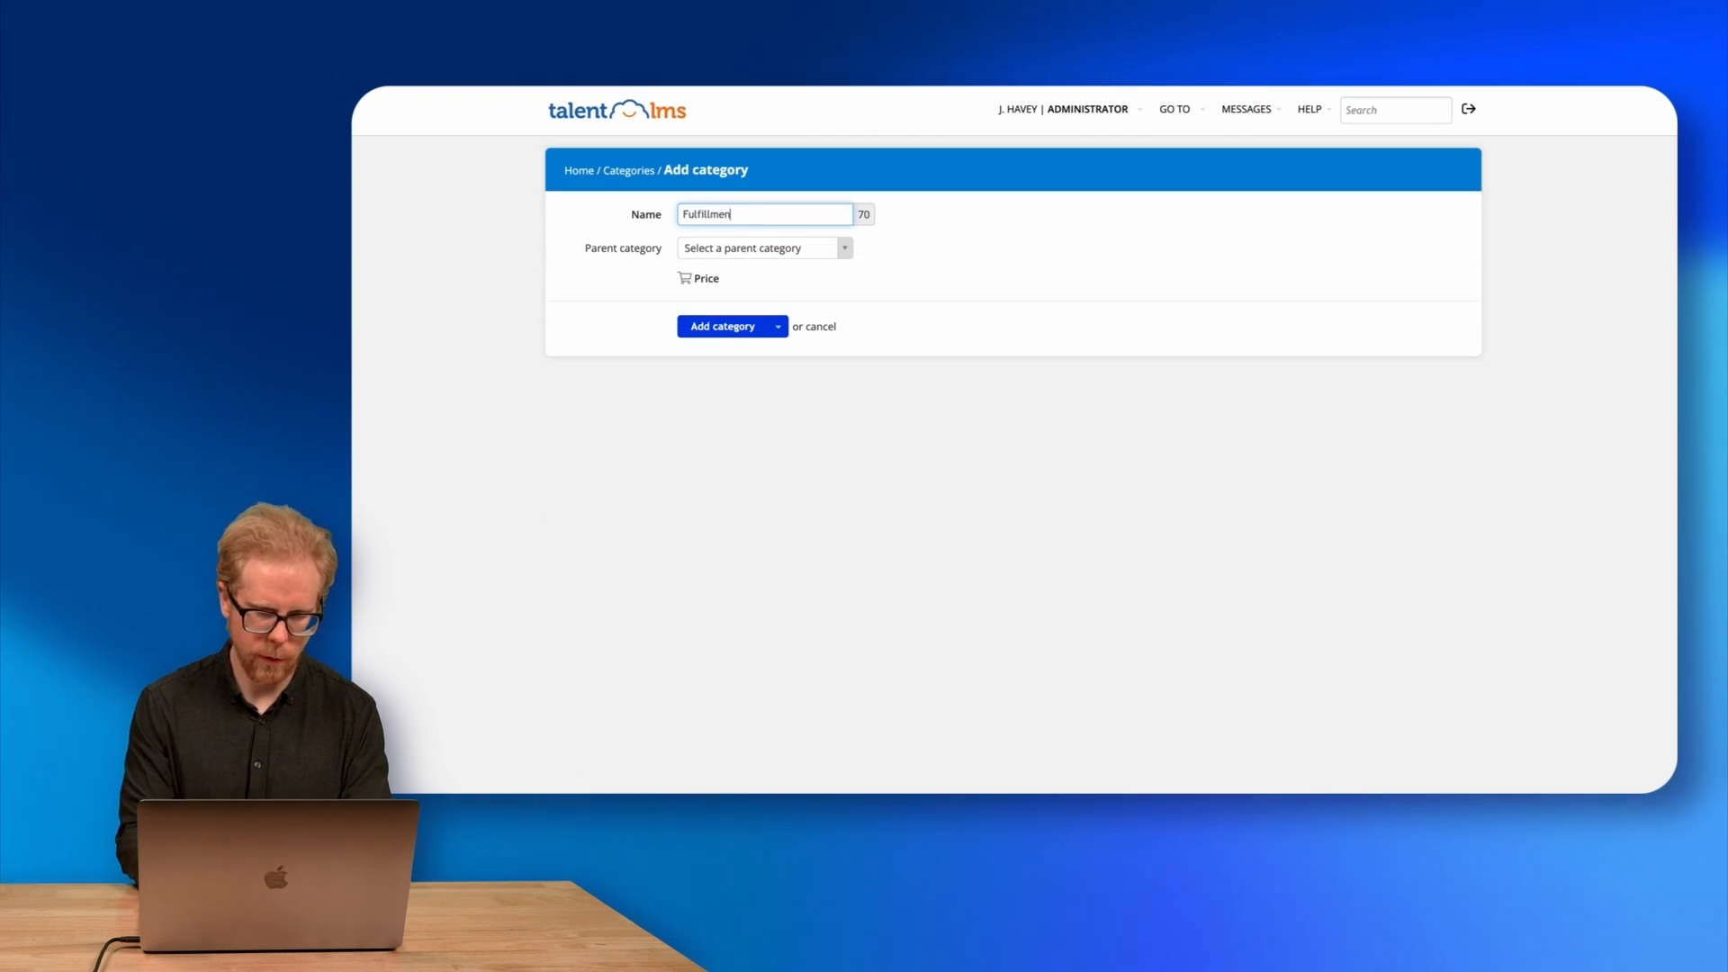
click(713, 330)
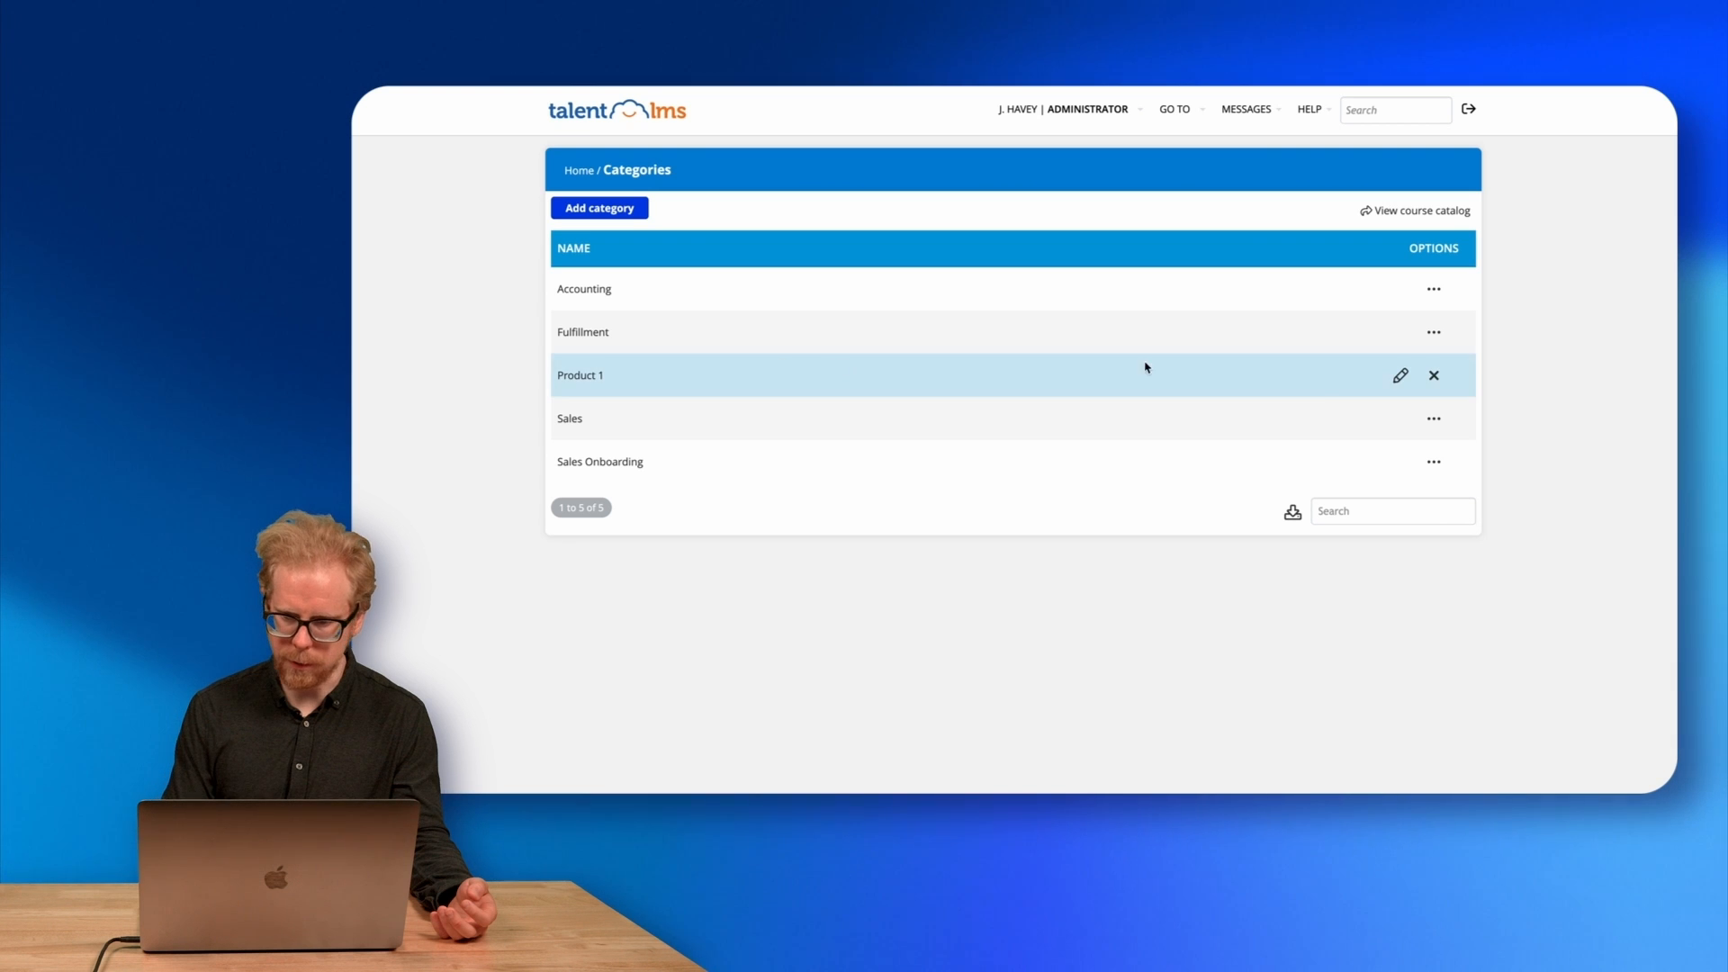
Delete the Product 1 and Sales Onboarding categories, and add one more category whose name starts with "O".
click(1433, 376)
click(1098, 299)
click(1433, 418)
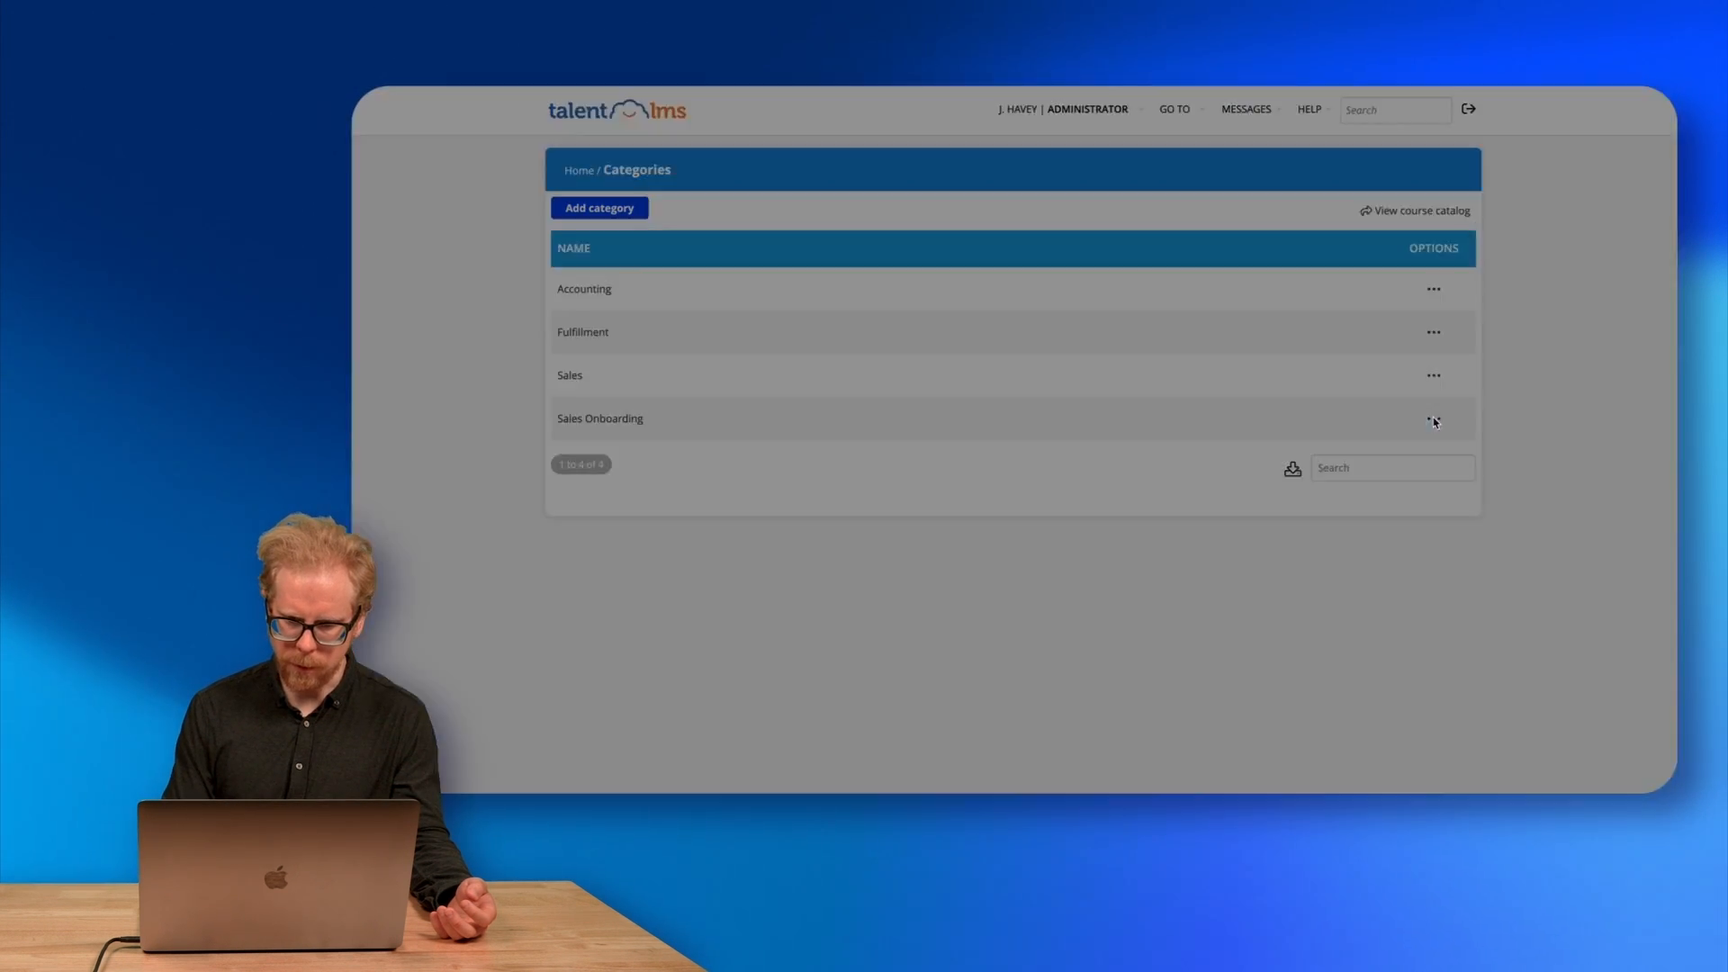
click(978, 296)
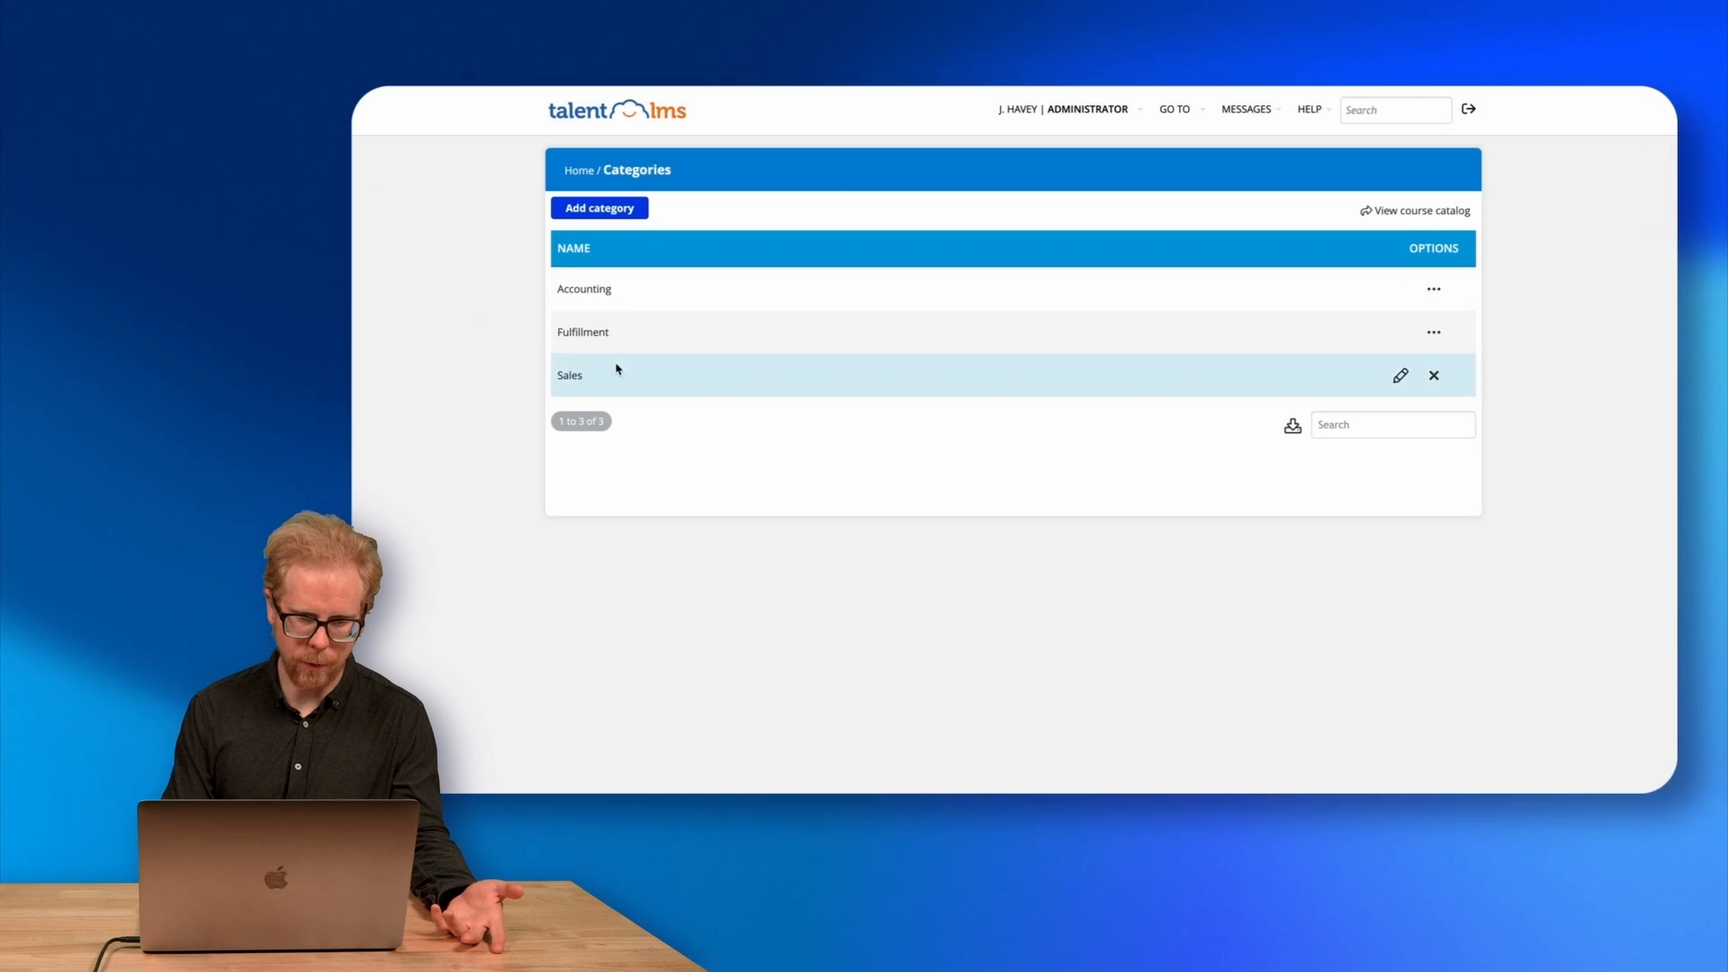
click(605, 210)
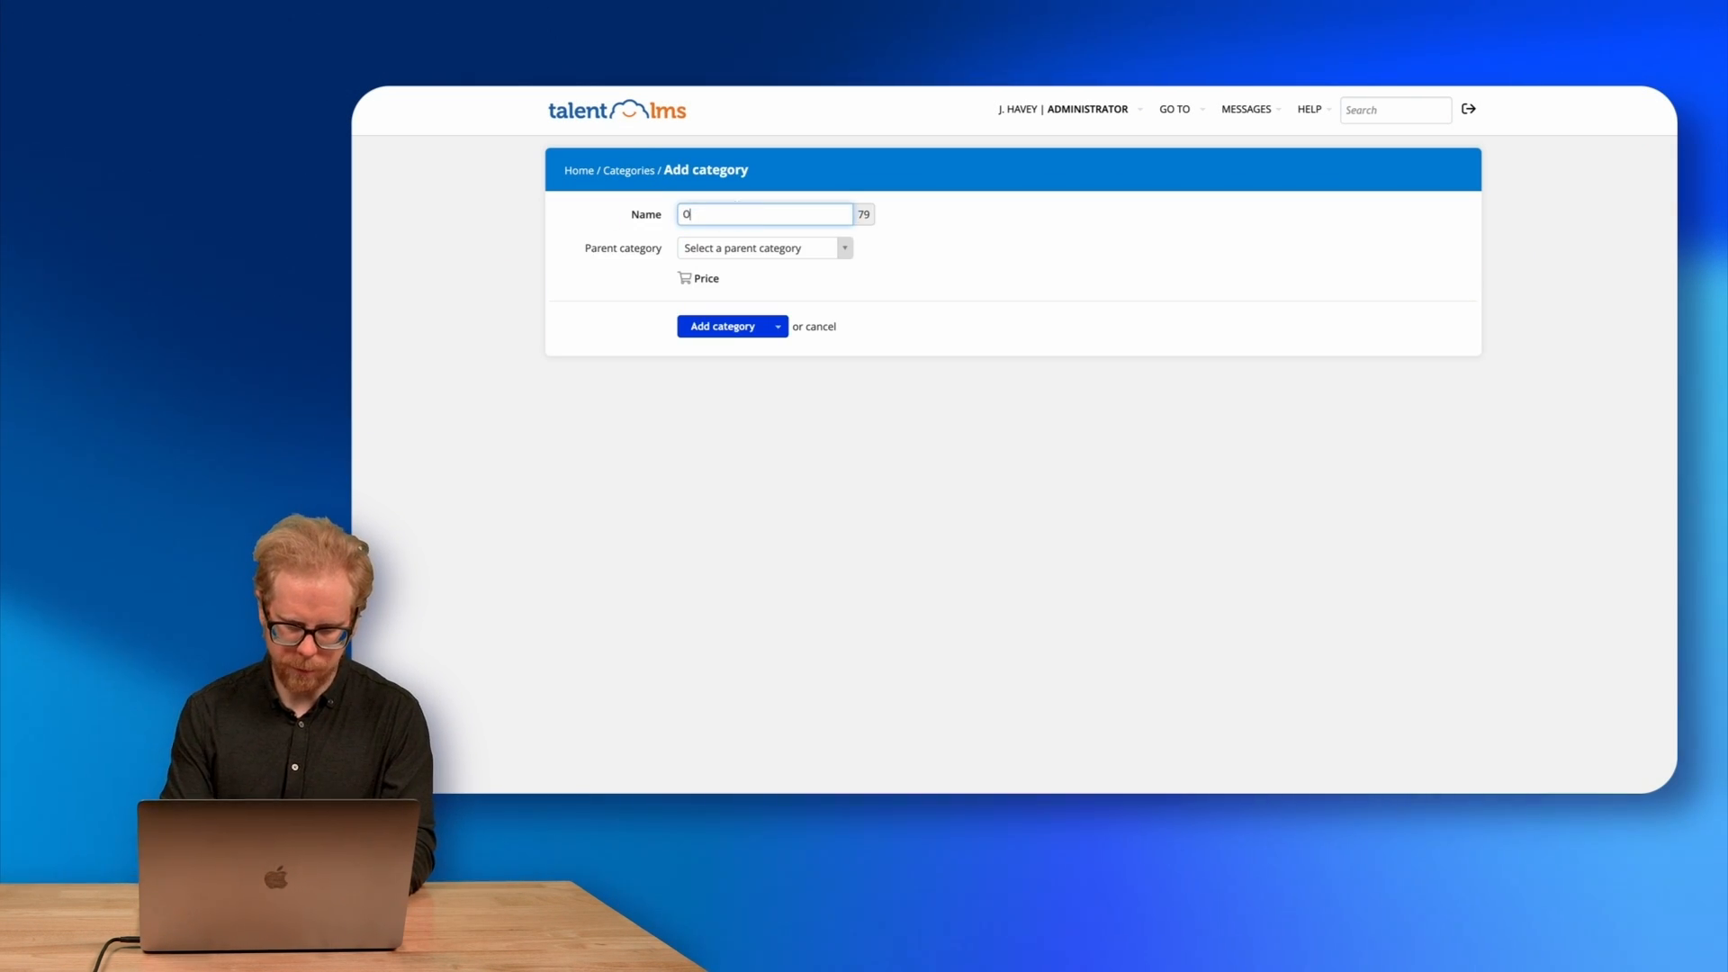
click(737, 327)
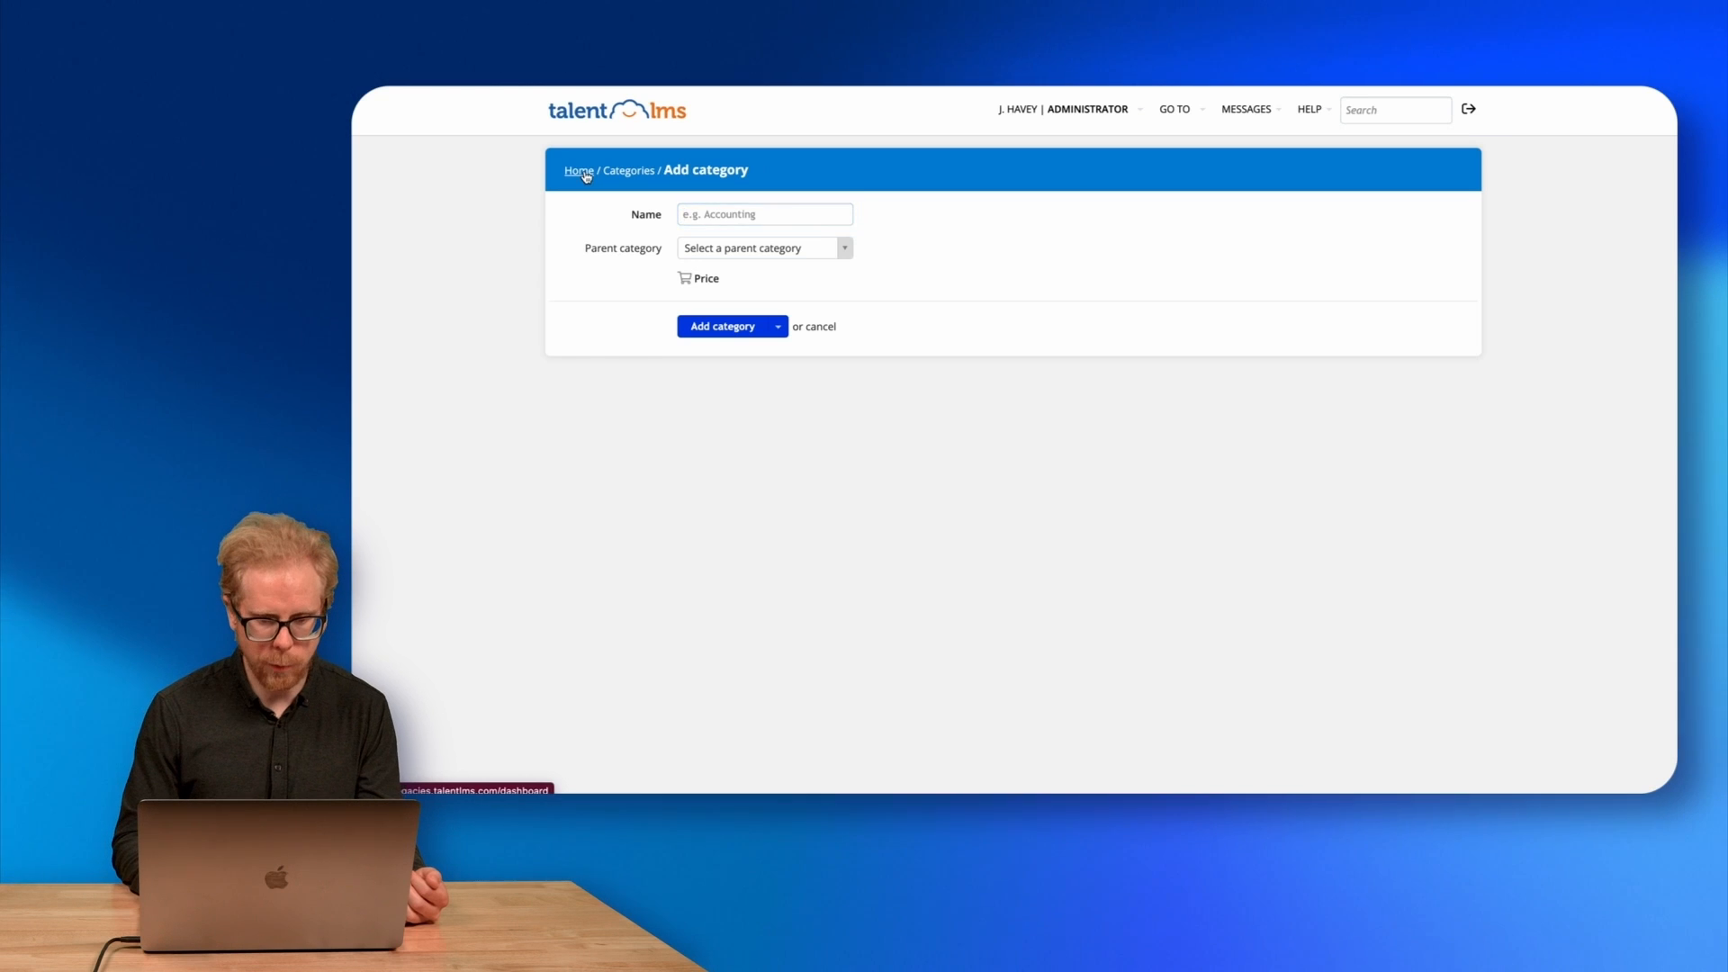
Go to the groups list and delete the existing Onboarding and Sales groups.
click(581, 171)
click(866, 283)
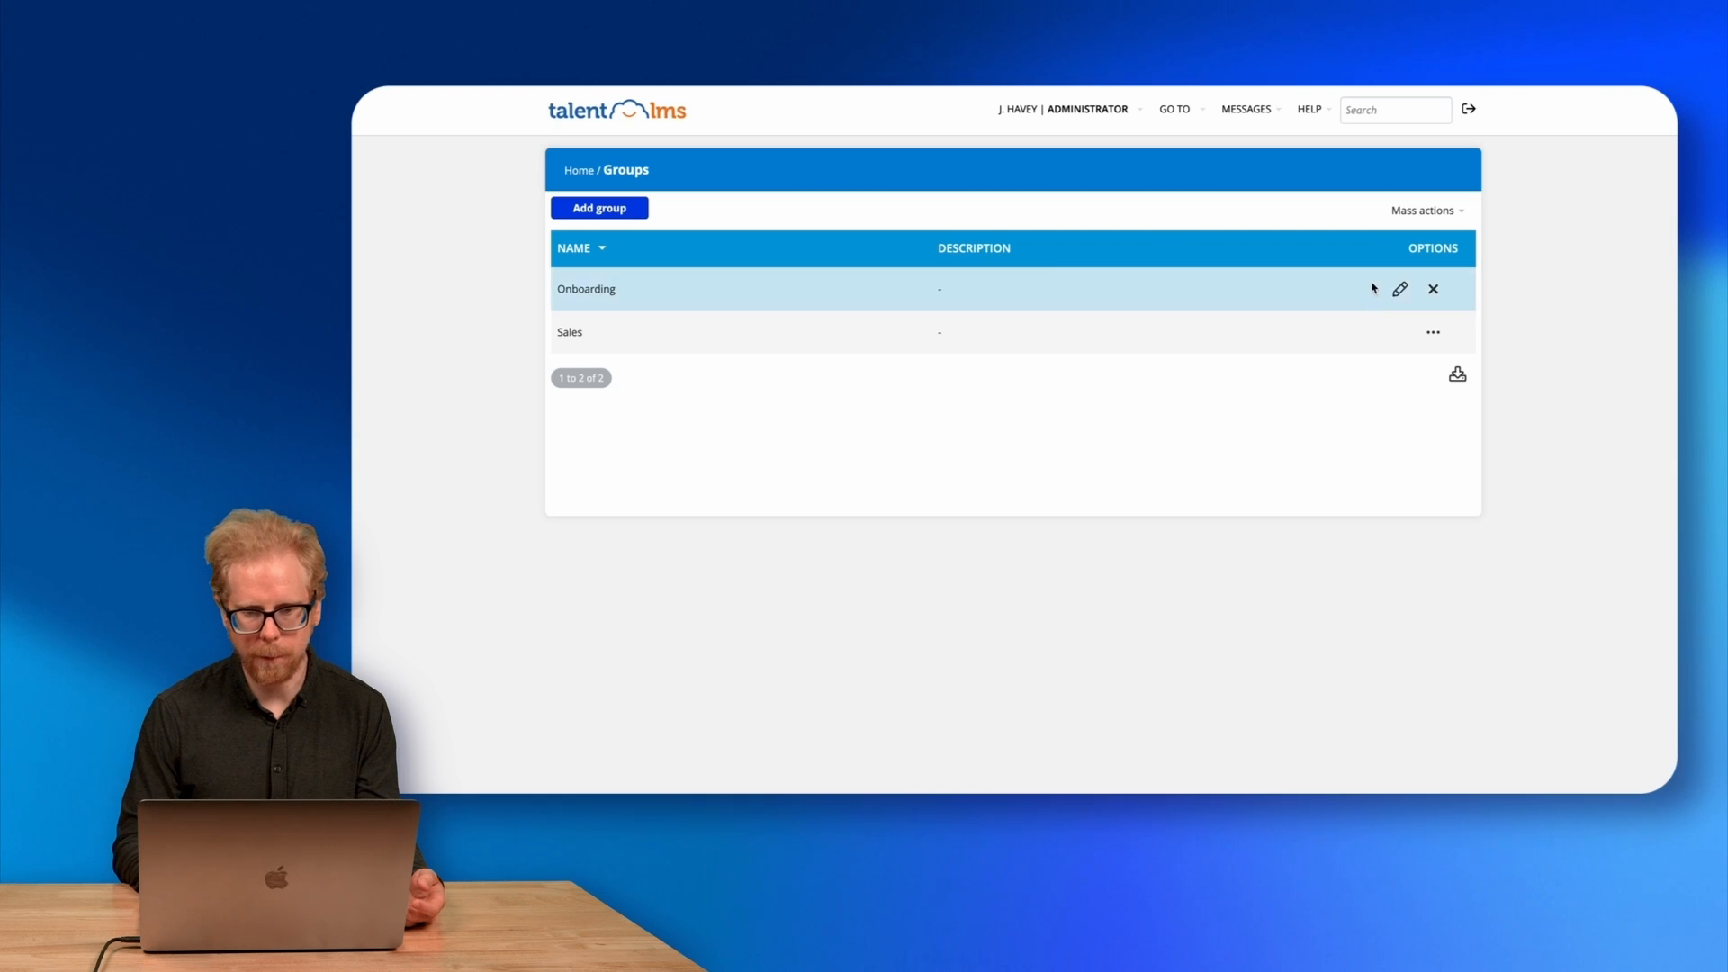
click(1433, 288)
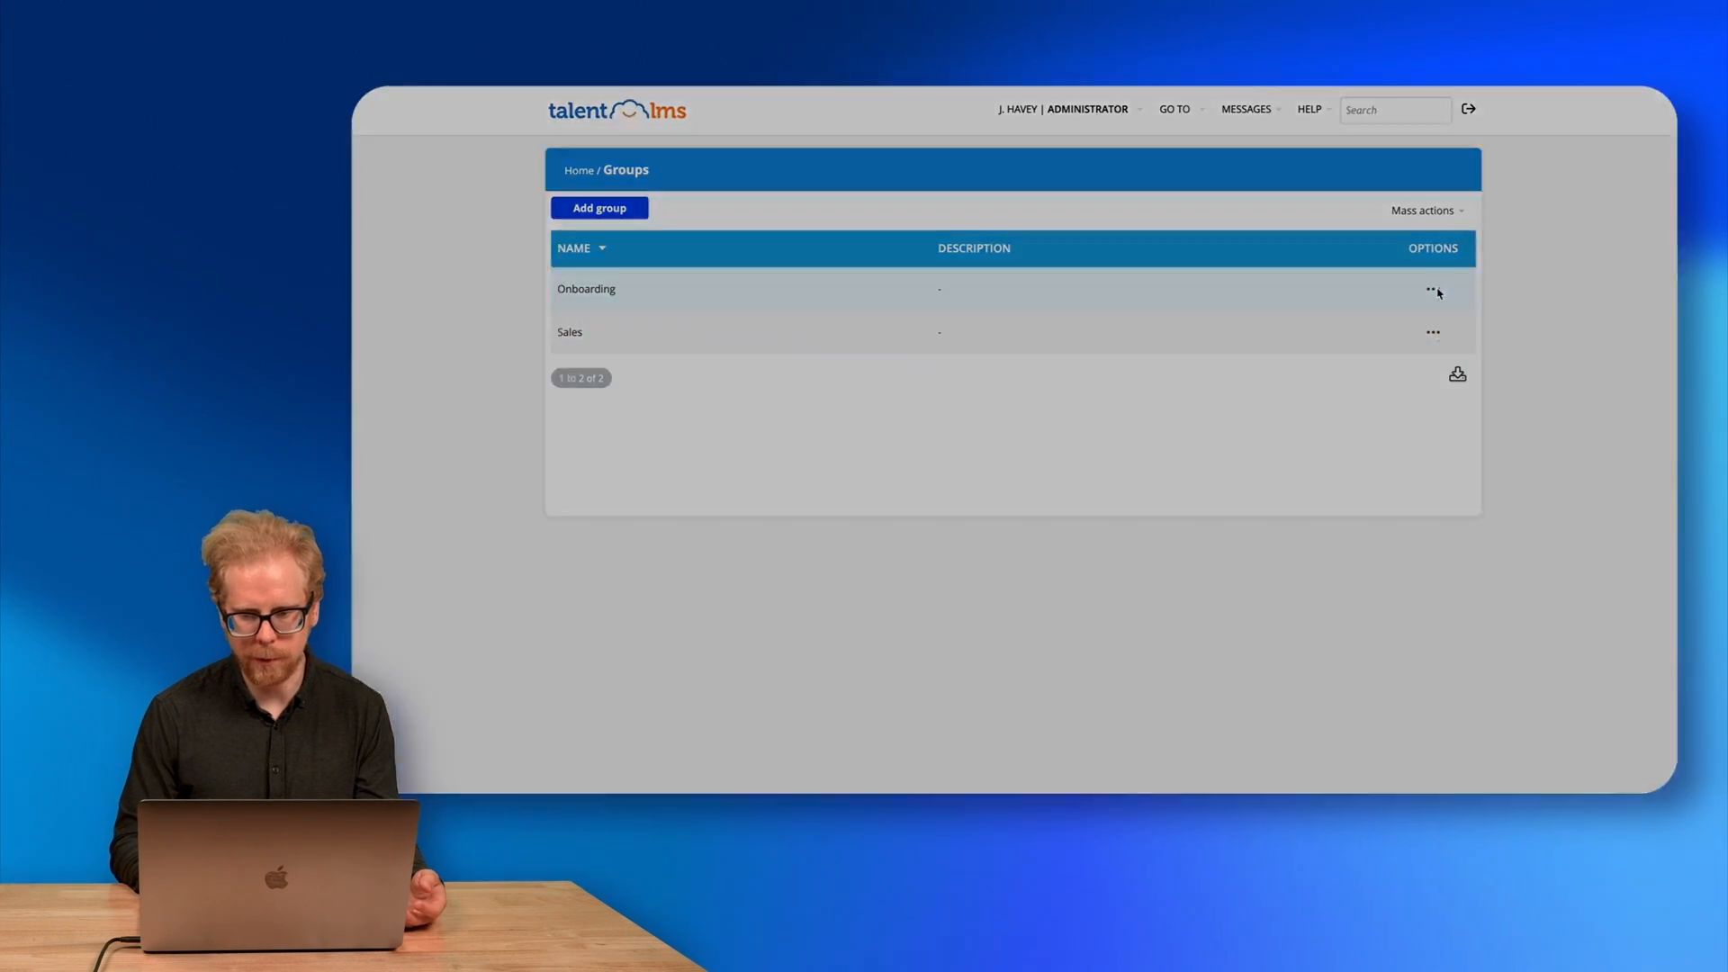
click(1116, 293)
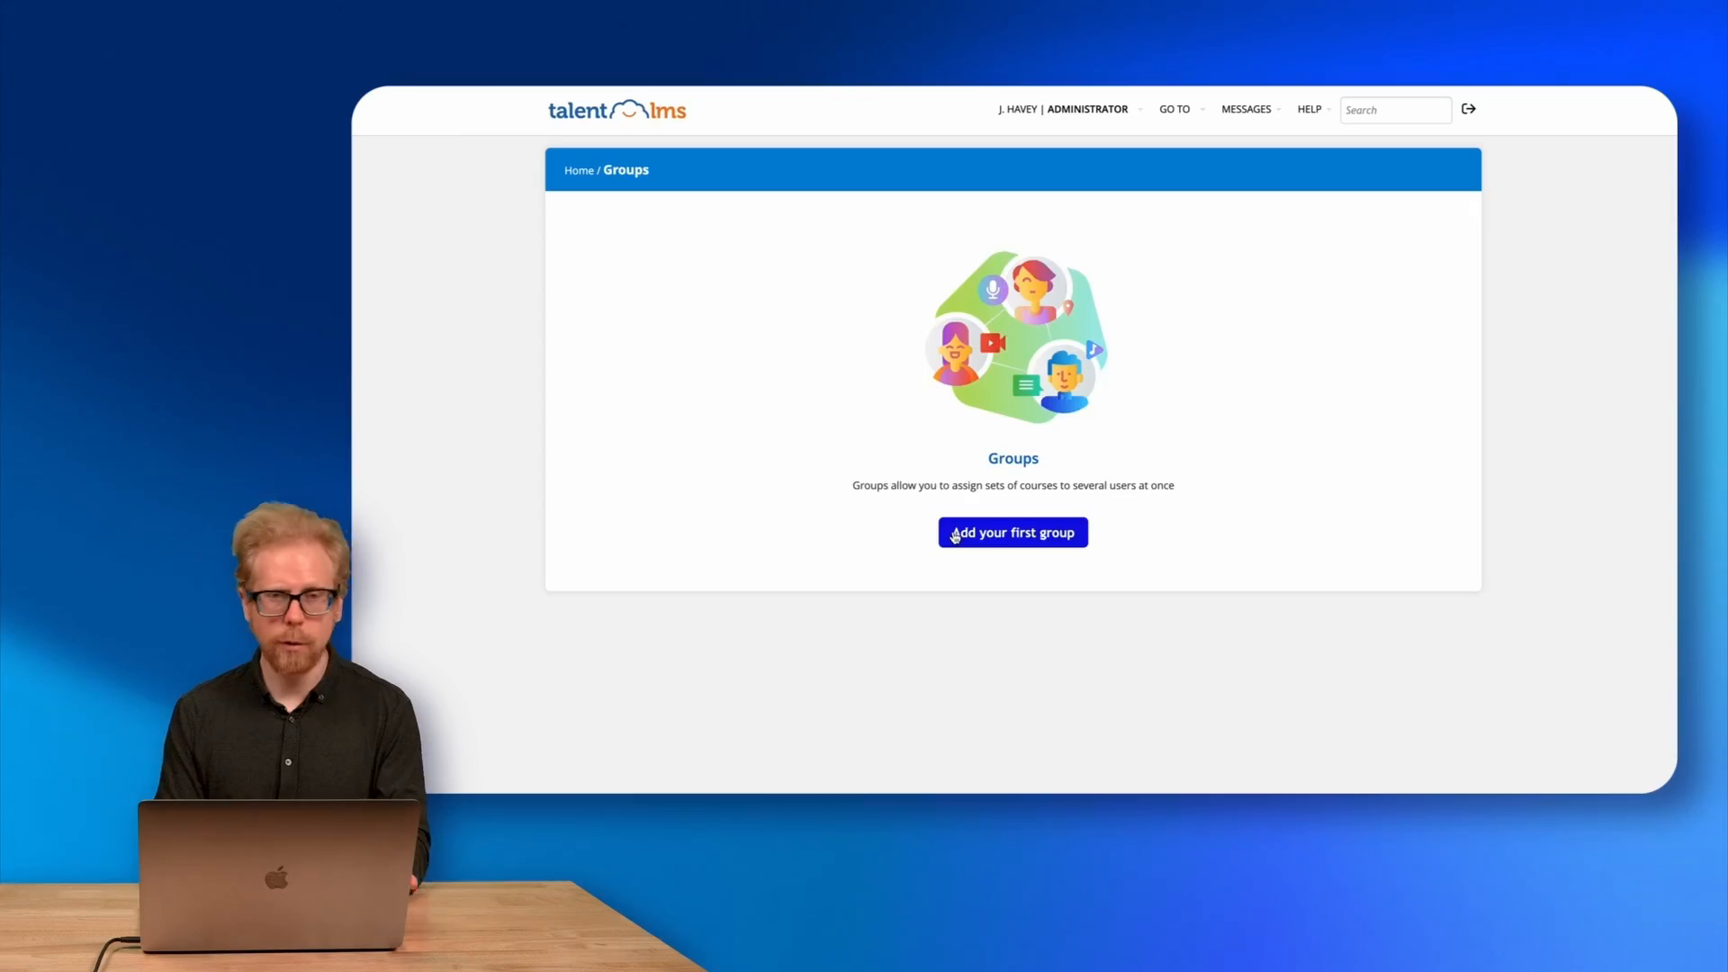
Create a group named Services with the description "Services" and an automatically generated group key.
click(1011, 529)
text(Services)
click(755, 266)
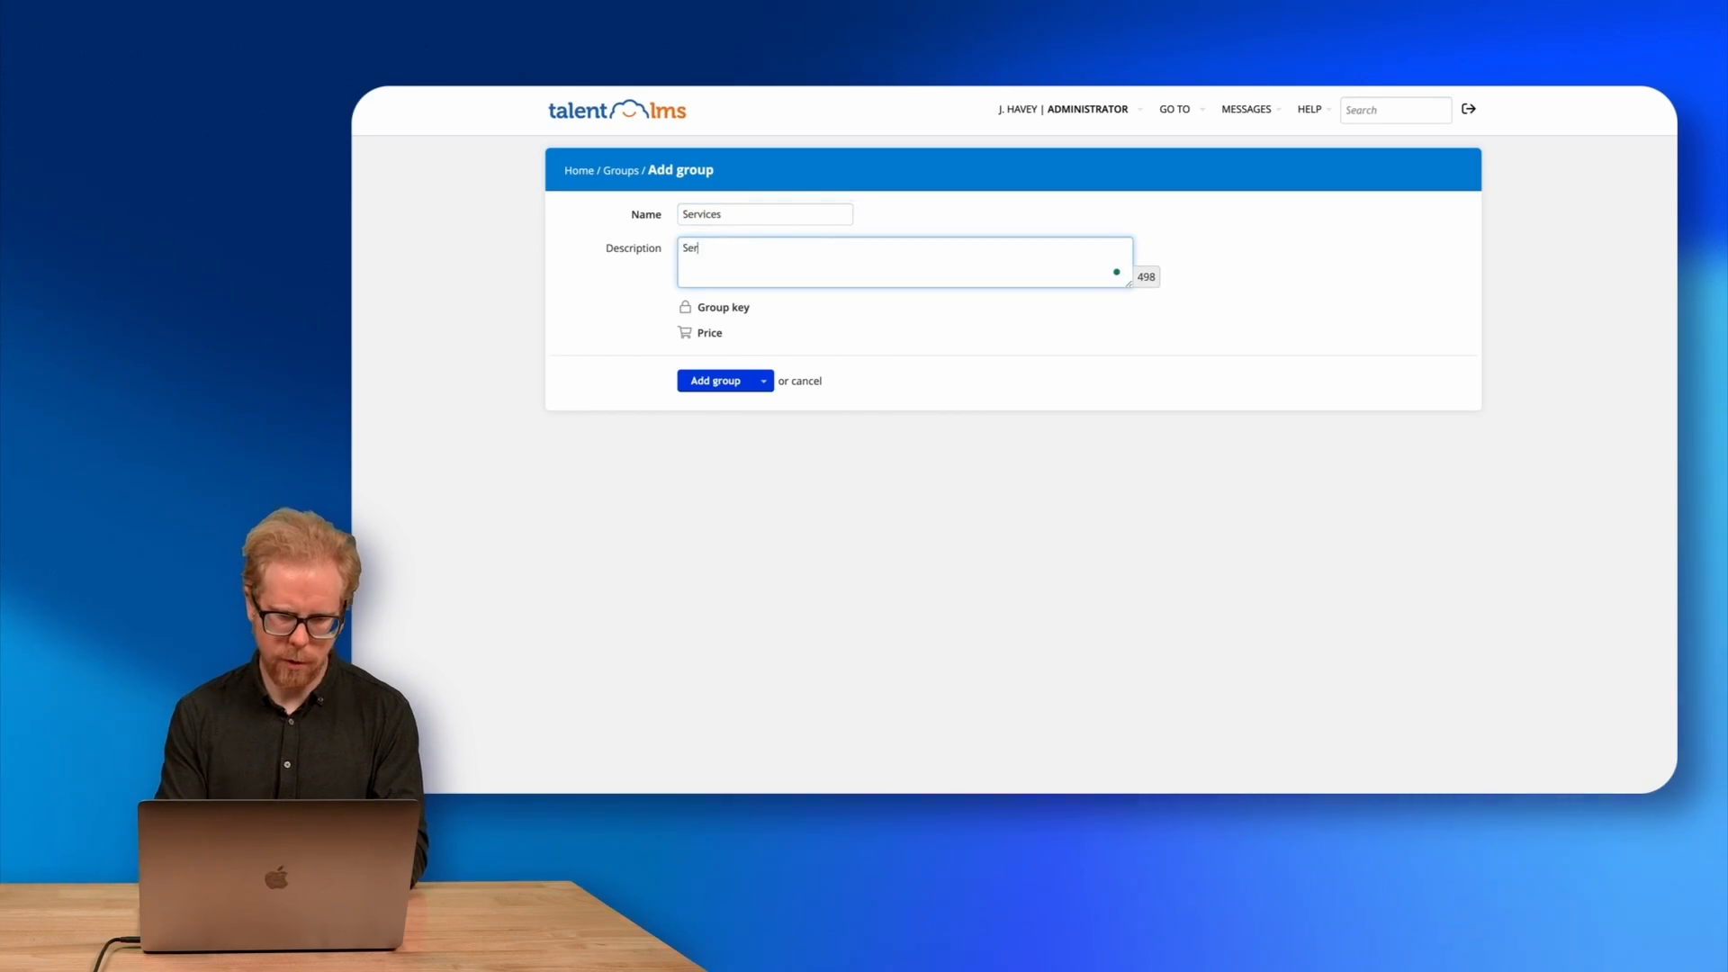
text(Services)
click(730, 307)
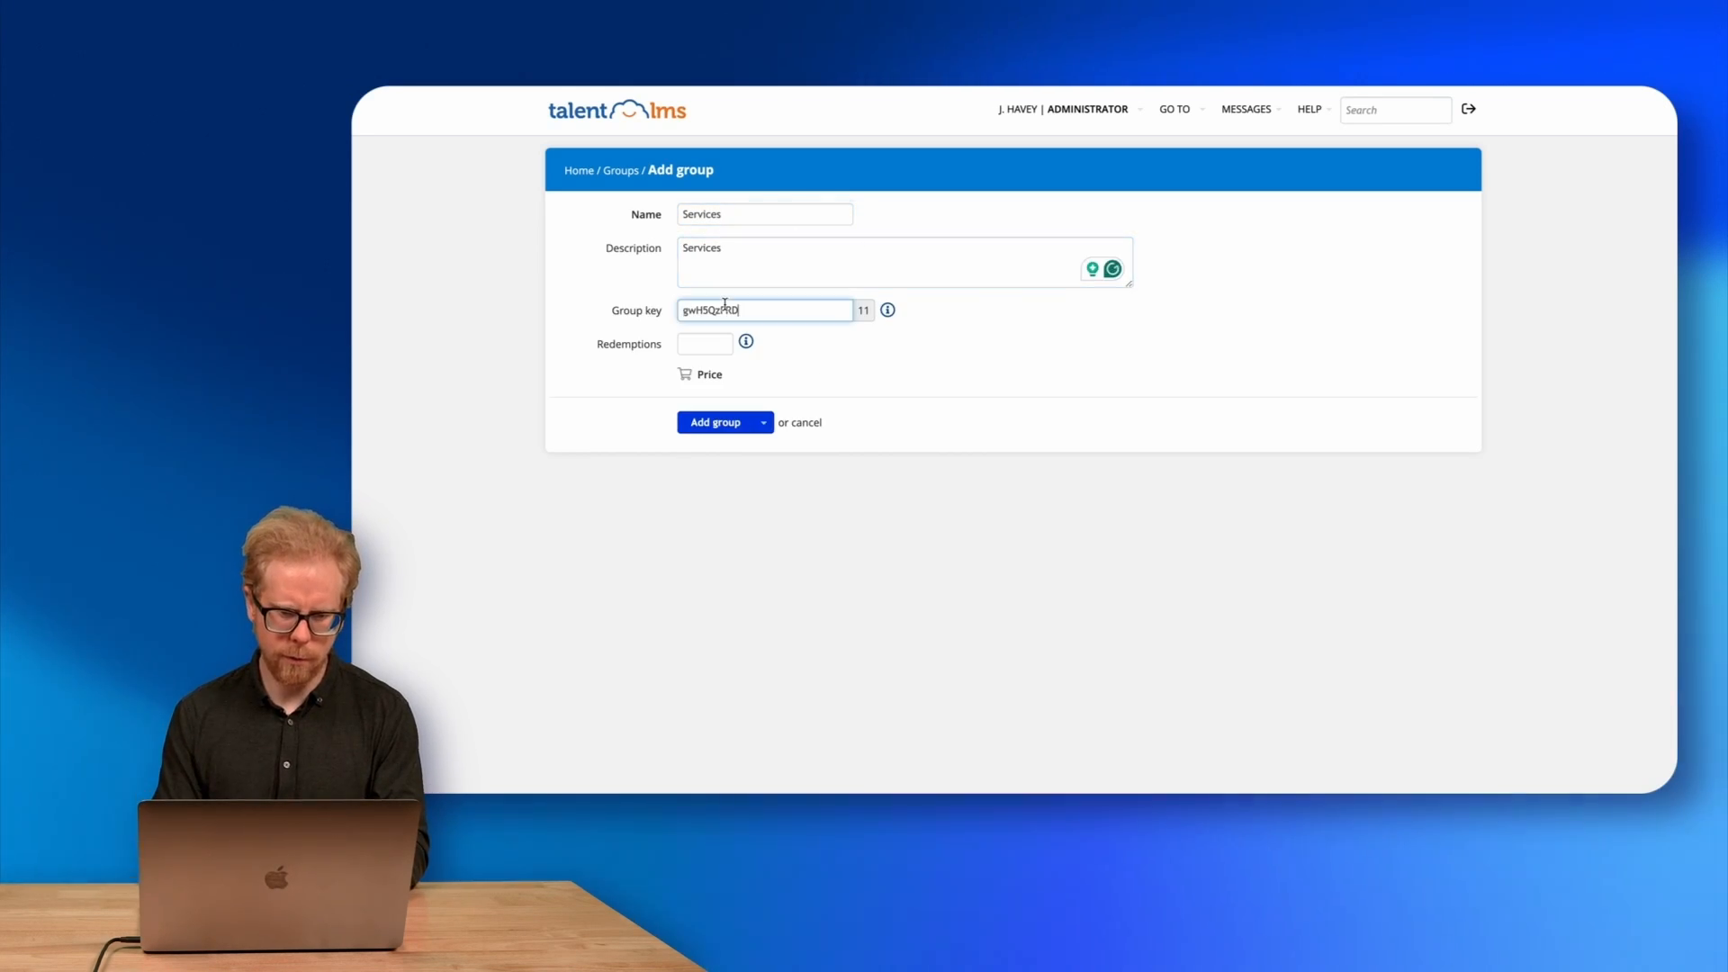
click(723, 423)
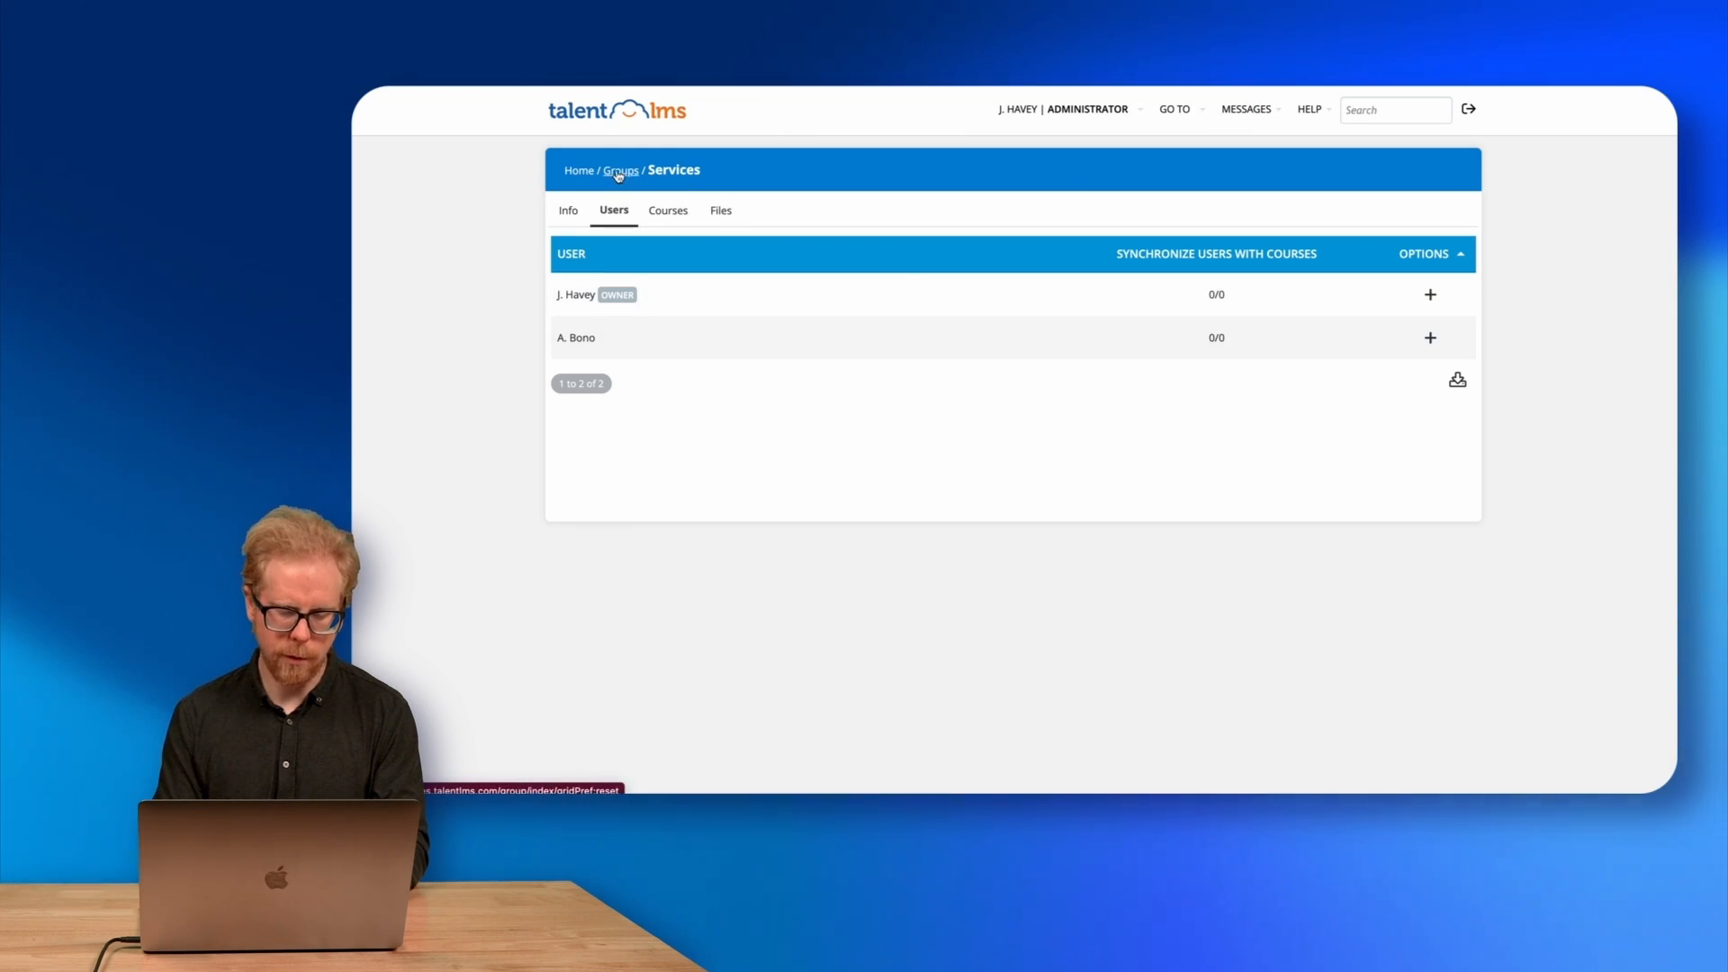
Check the courses available to the Services group and its info settings, and return to the groups list.
click(648, 213)
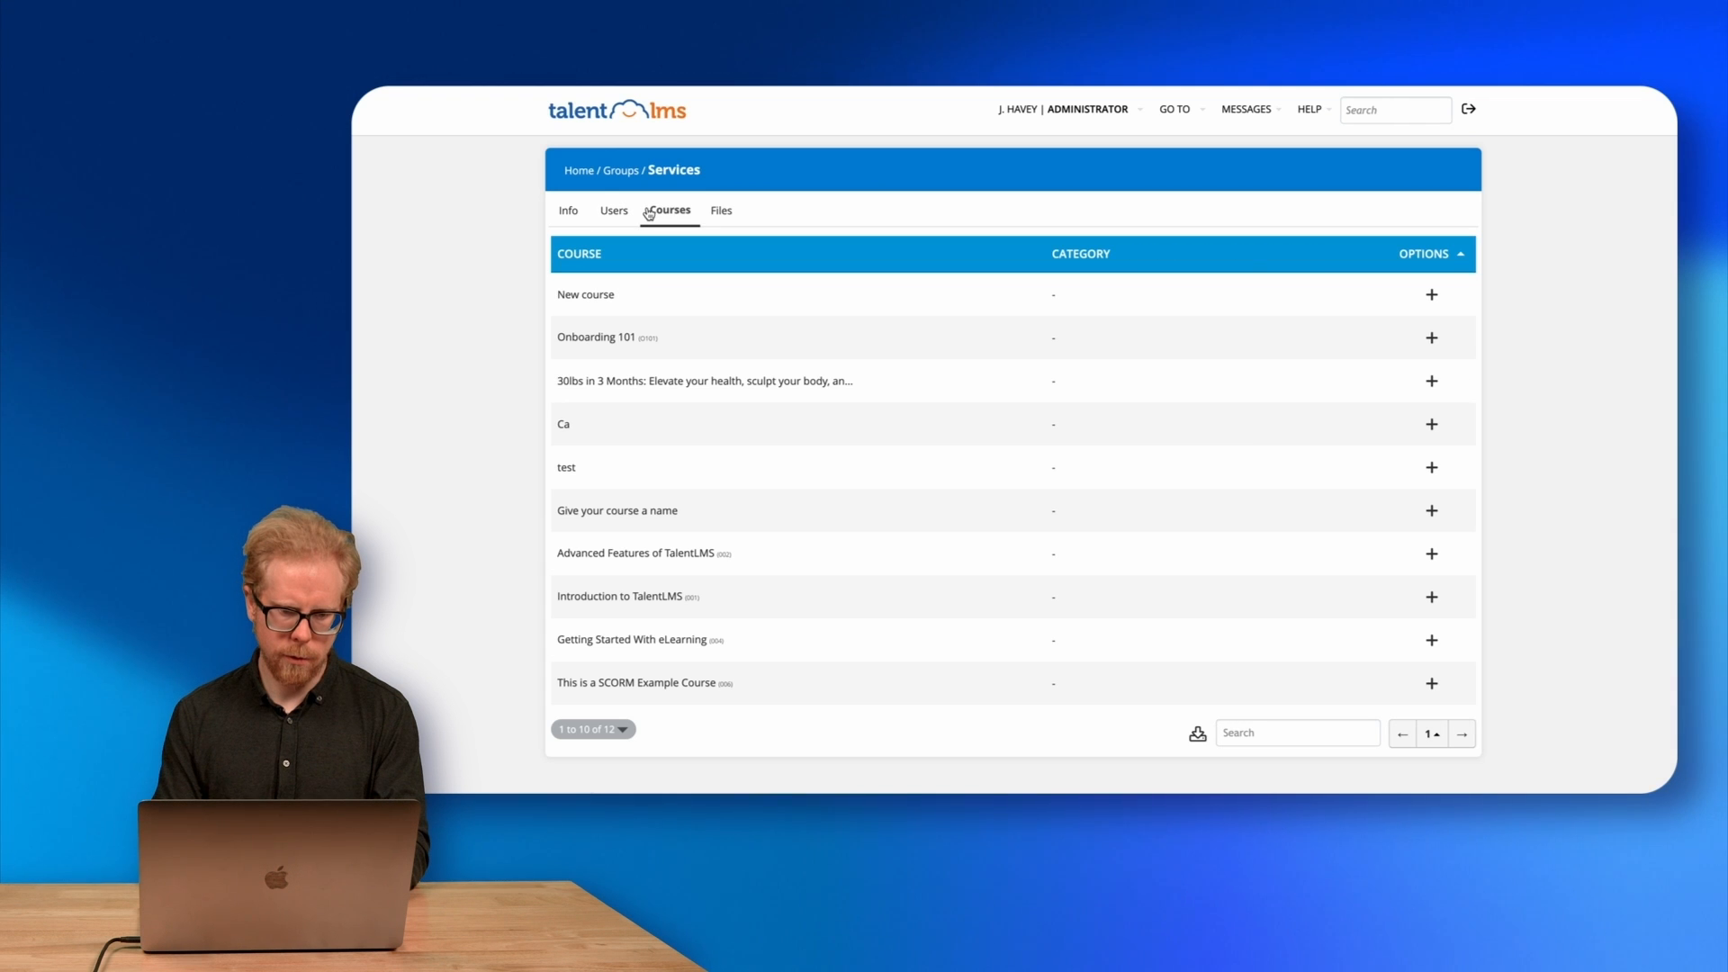
click(572, 218)
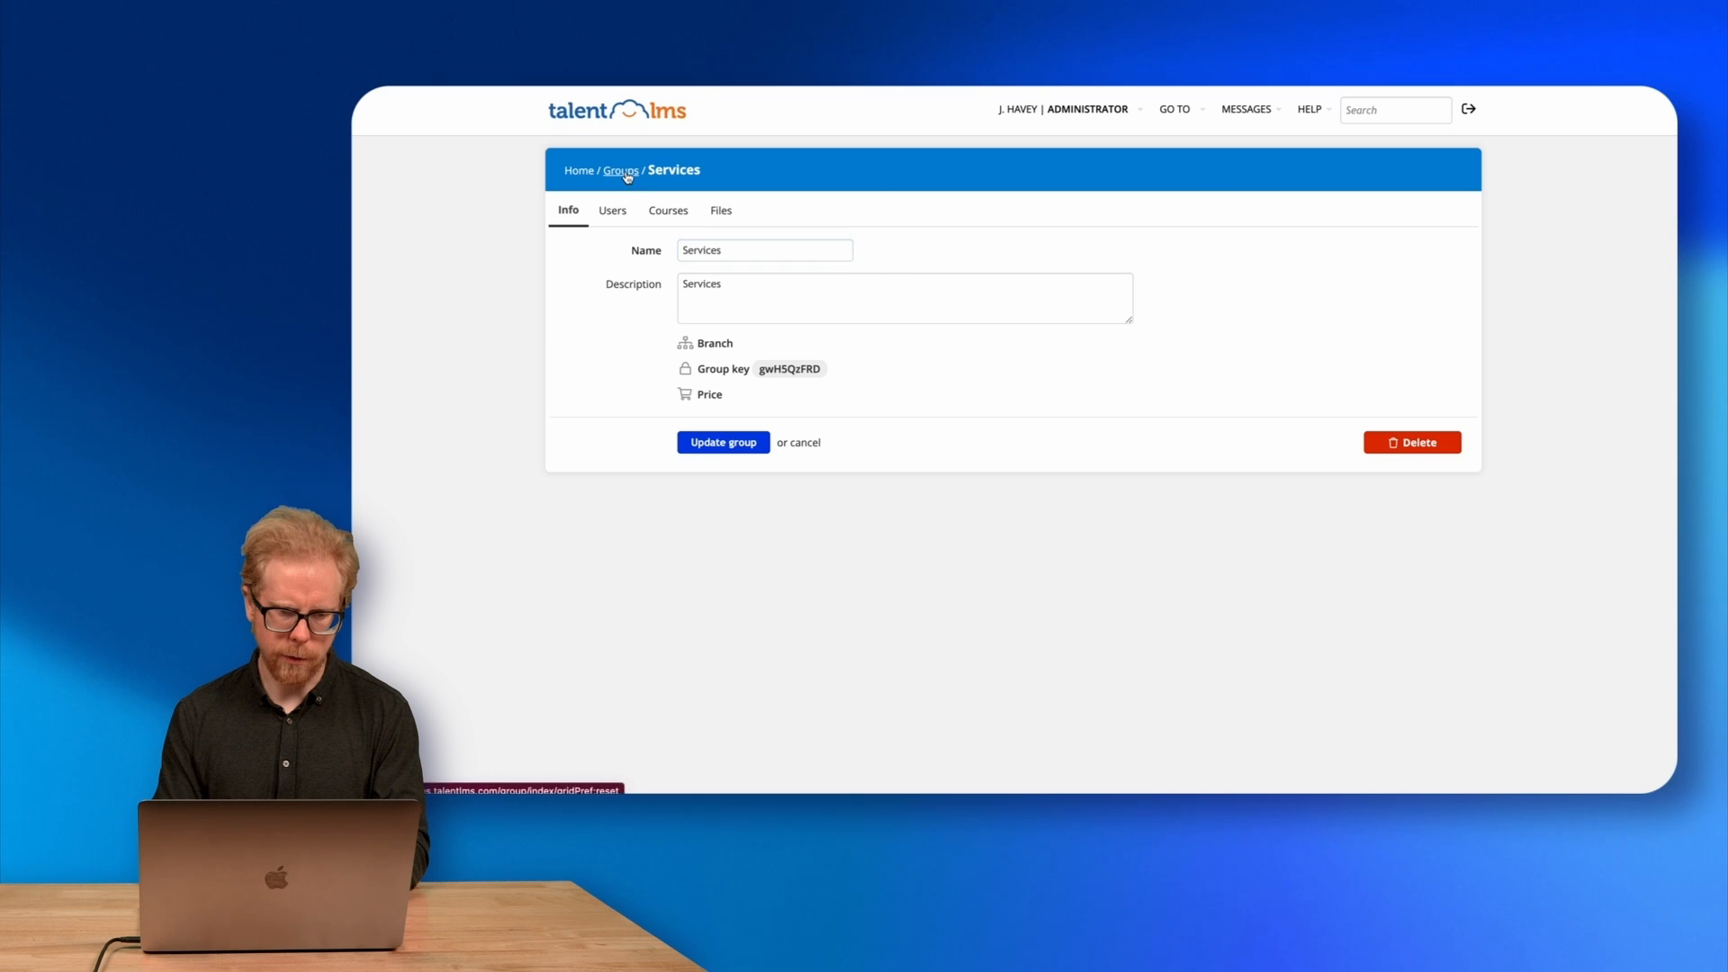
click(626, 173)
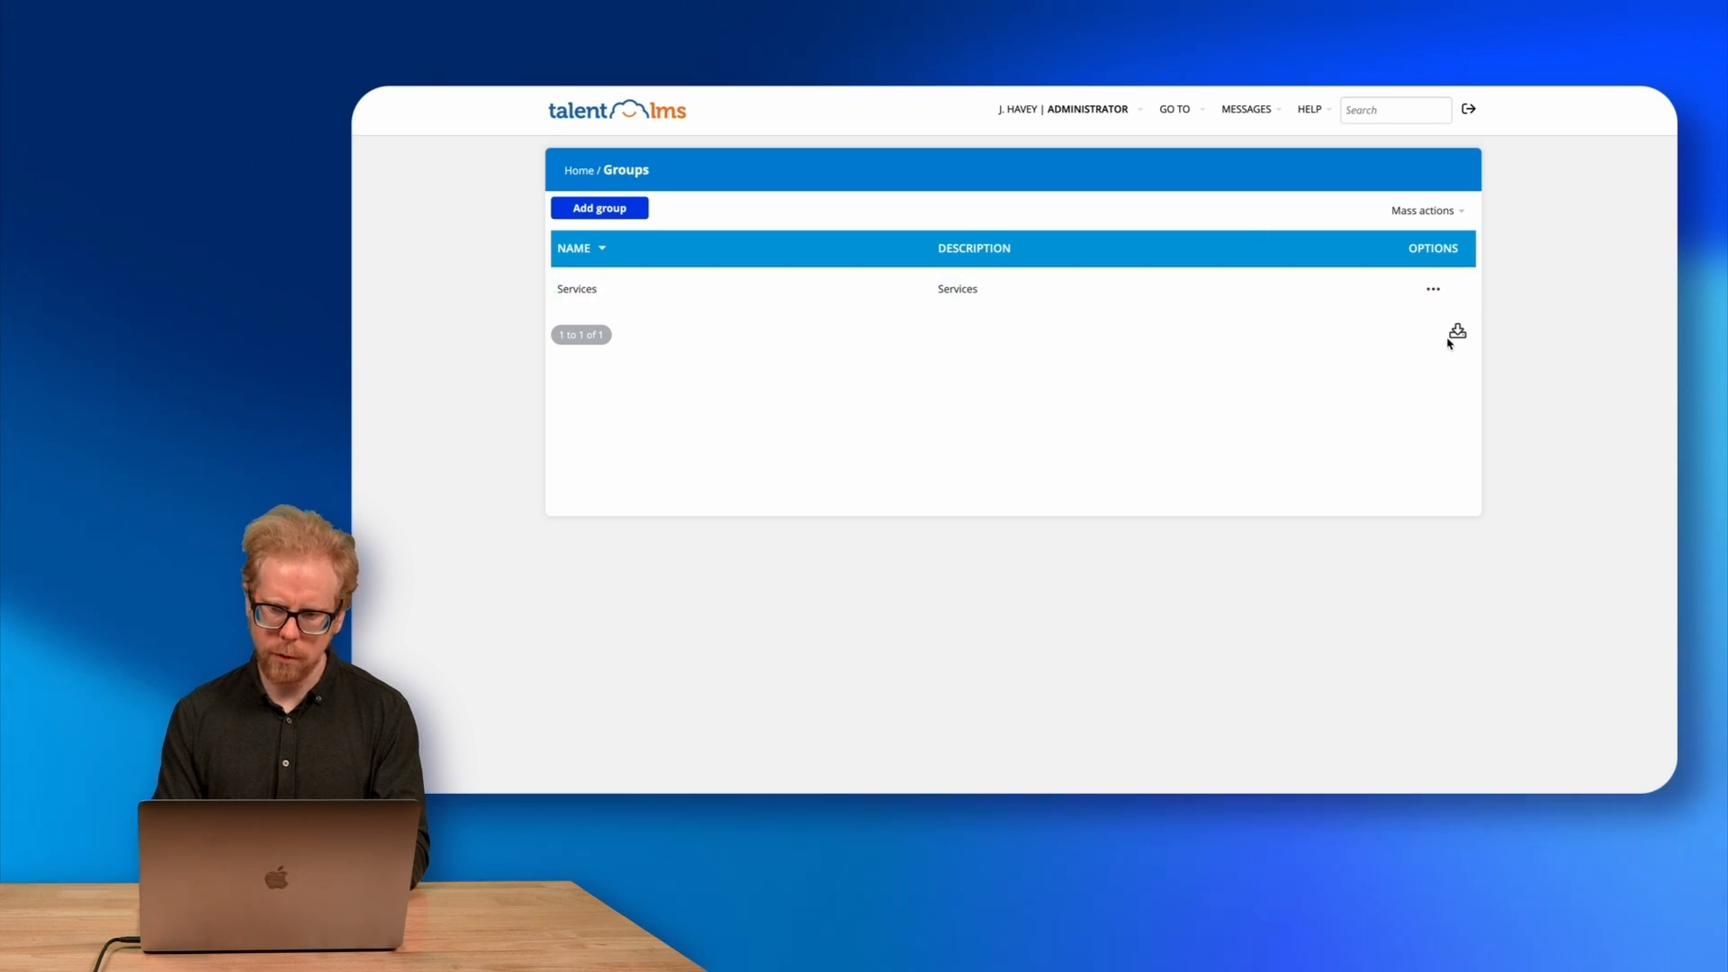
Create another group named Product with an automatically generated group key.
click(603, 210)
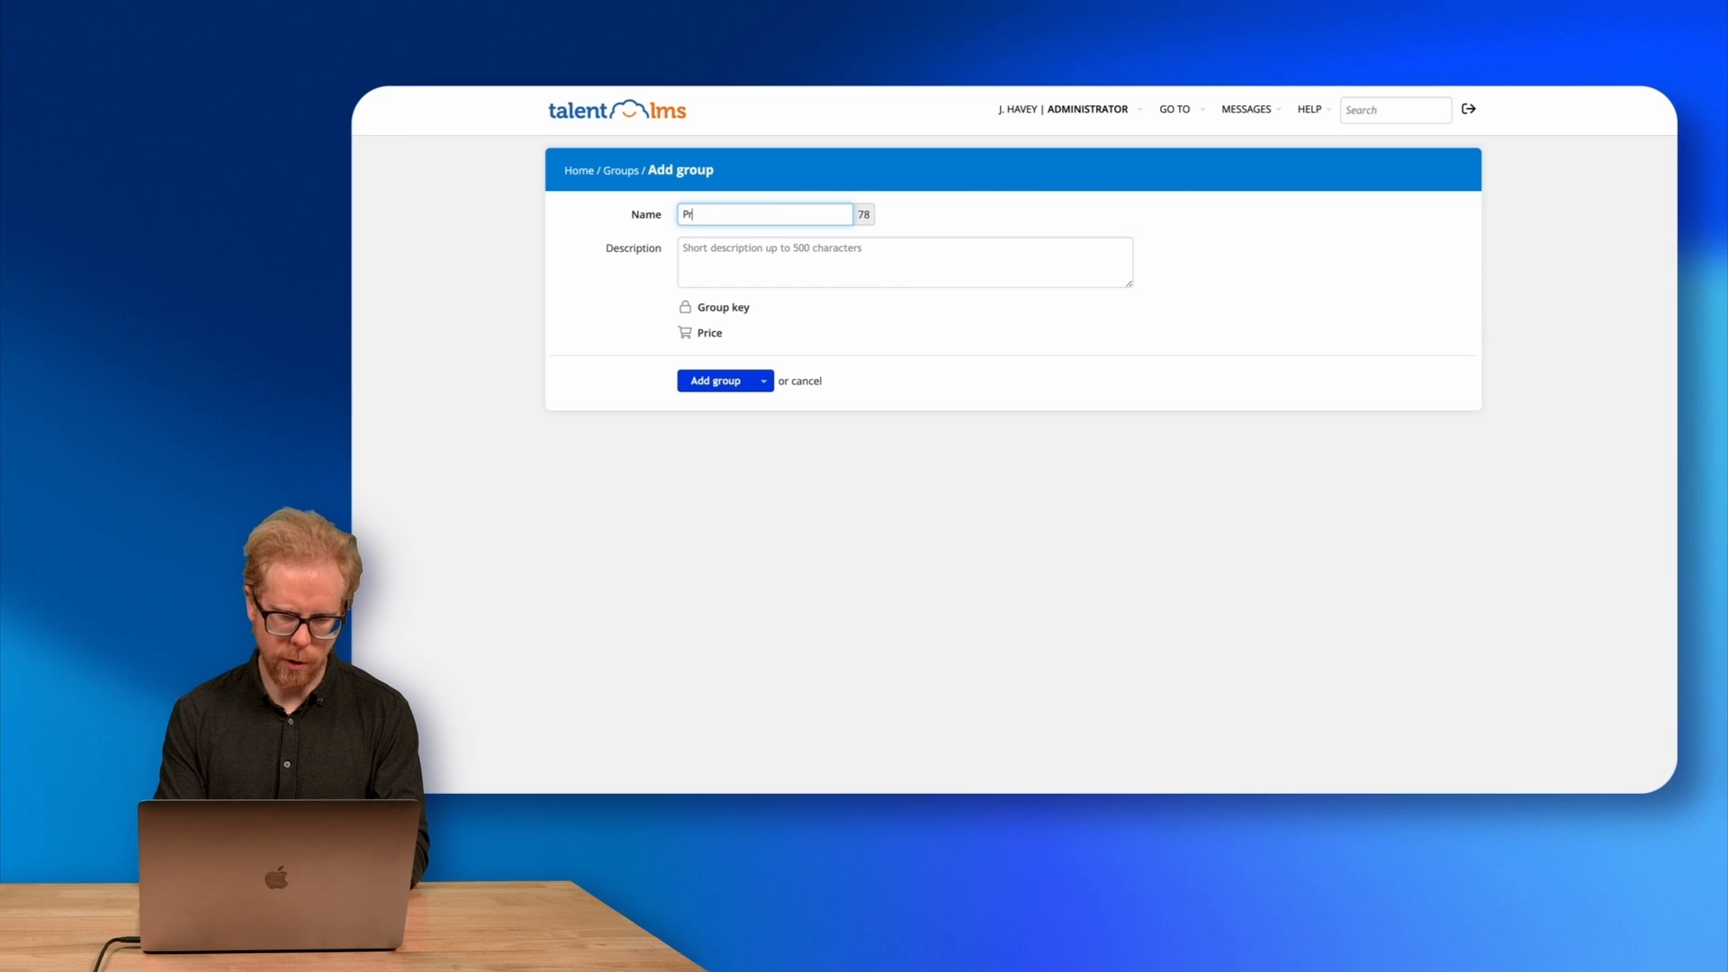
click(717, 312)
click(716, 424)
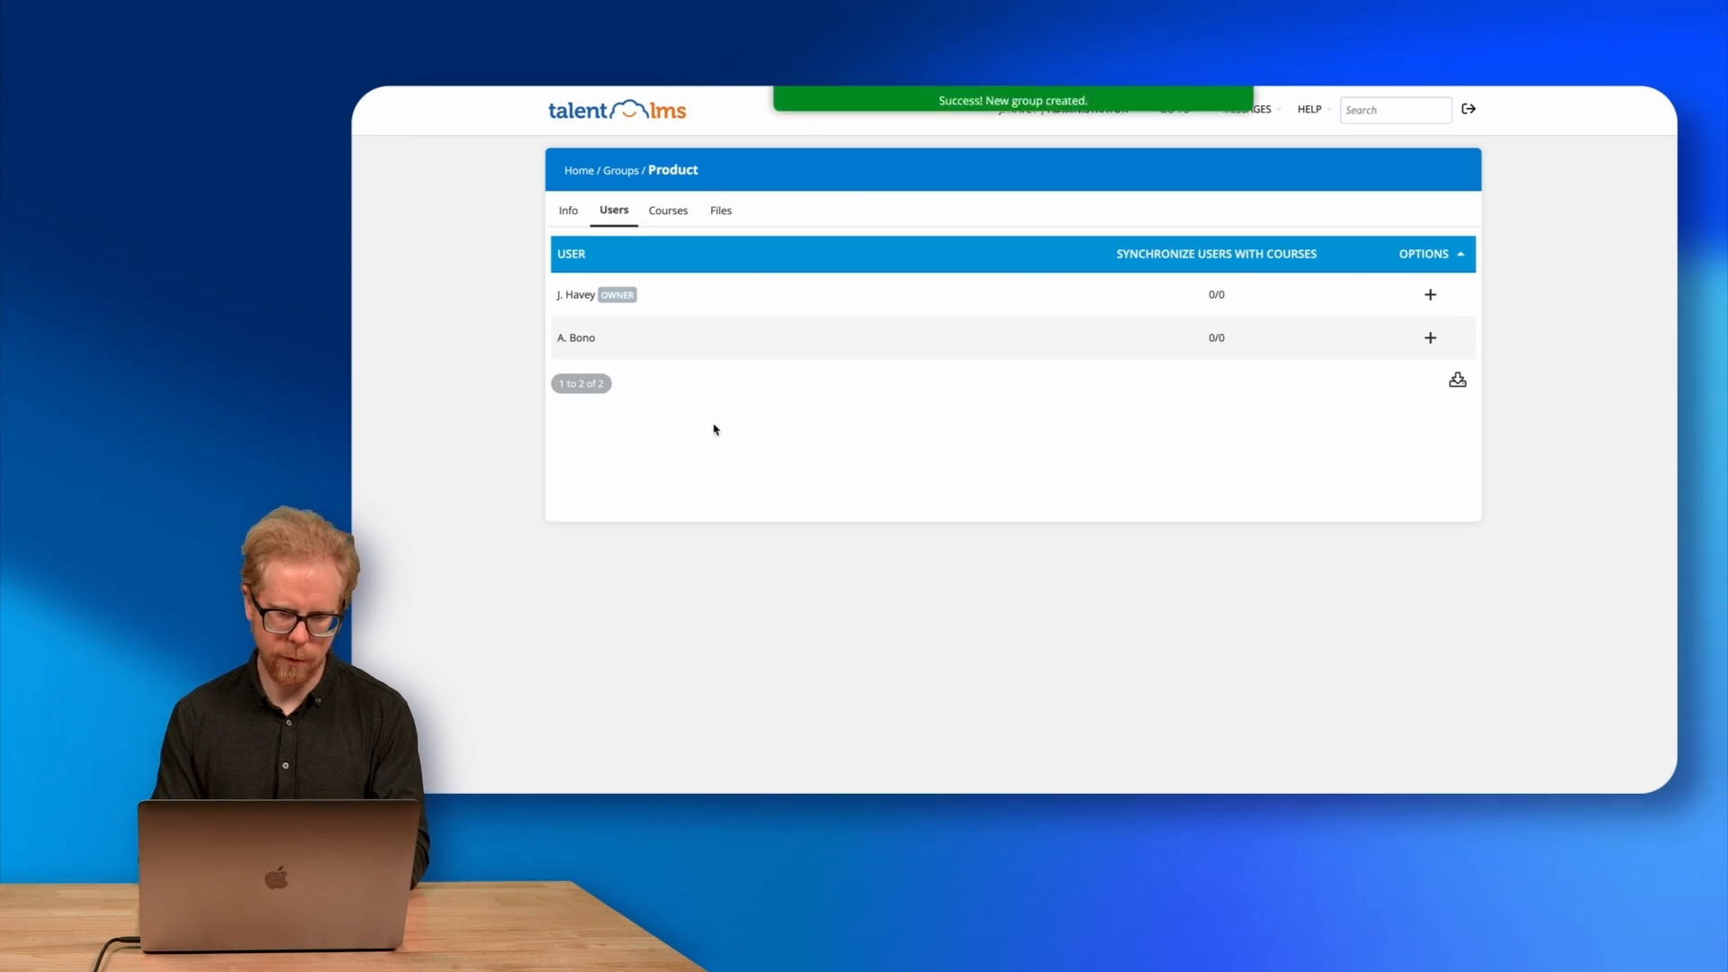